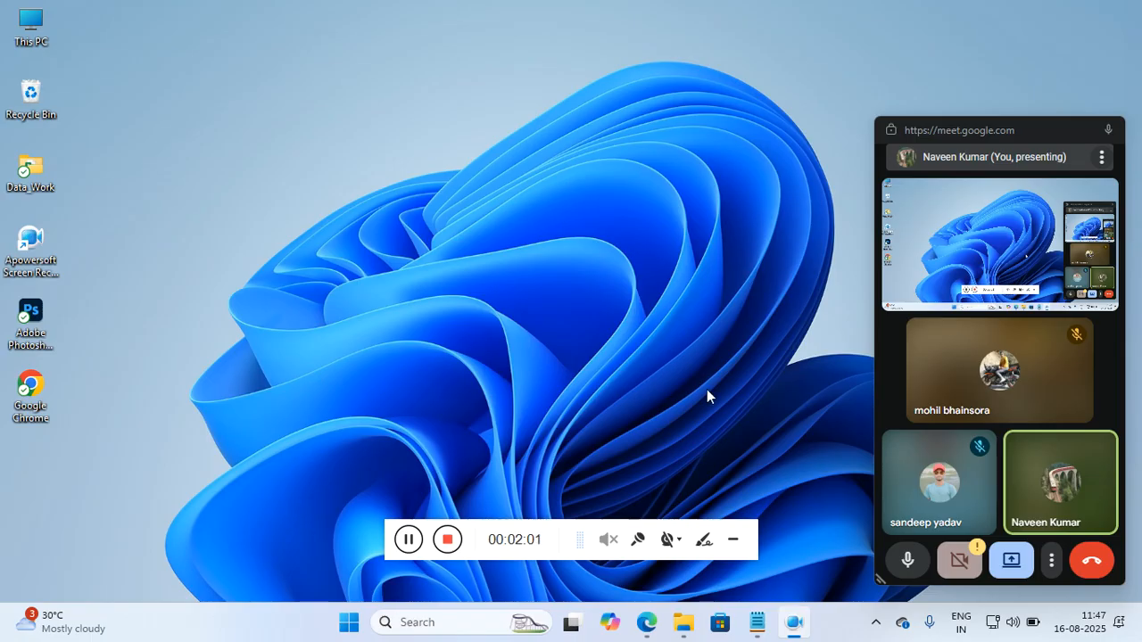
left_click(733, 540)
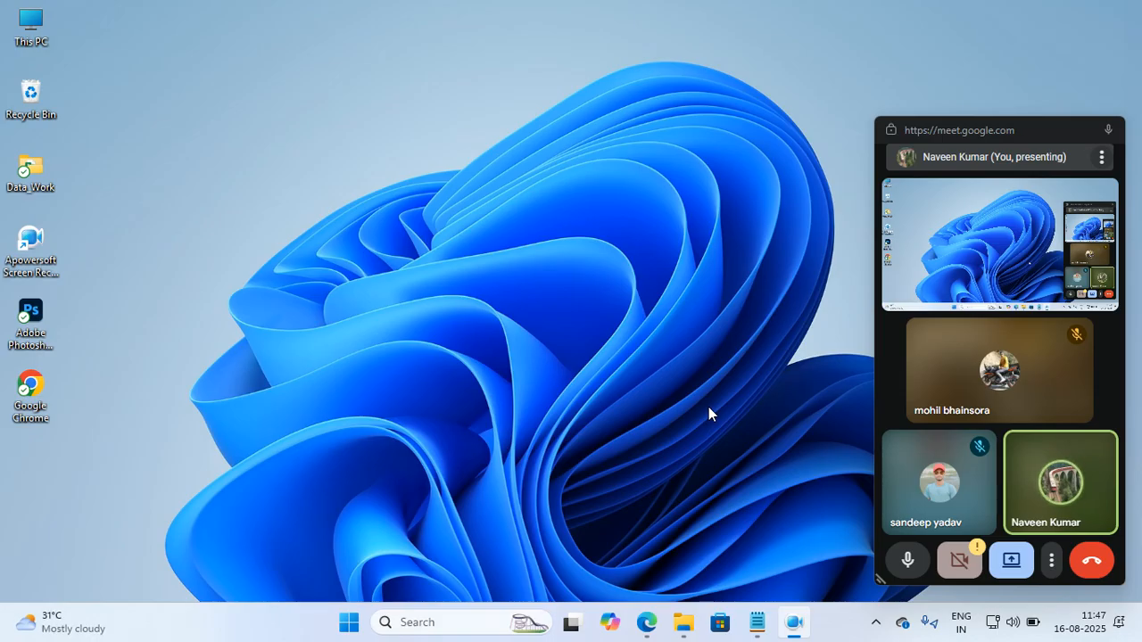
left_click(875, 622)
left_click(818, 475)
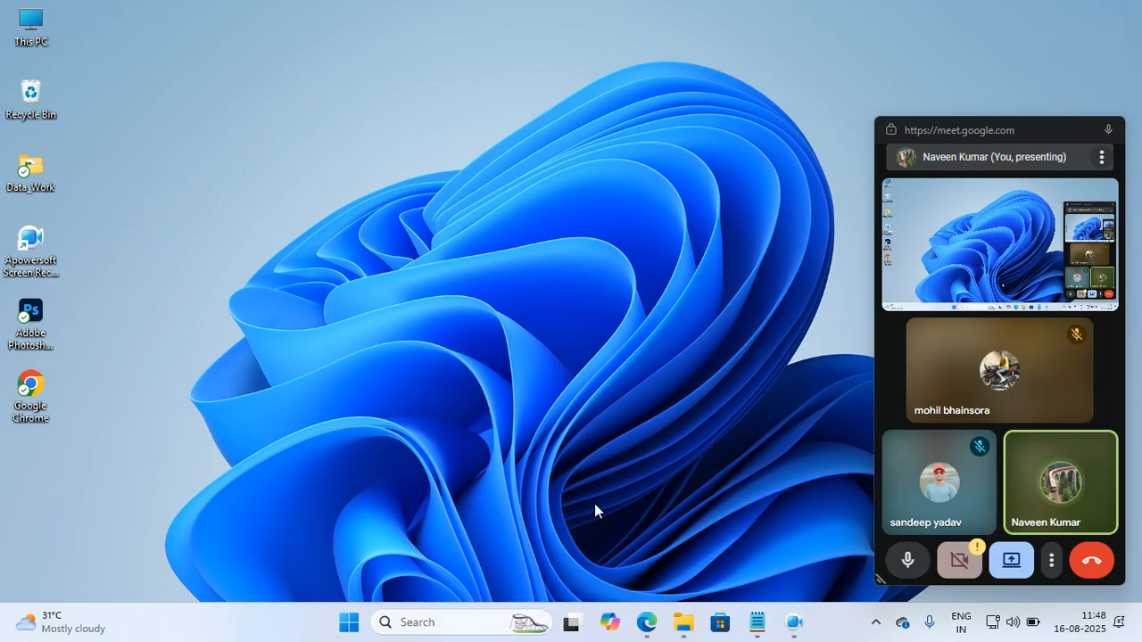
Launch Excel and dismiss the floating meeting window covering it.
key("super")
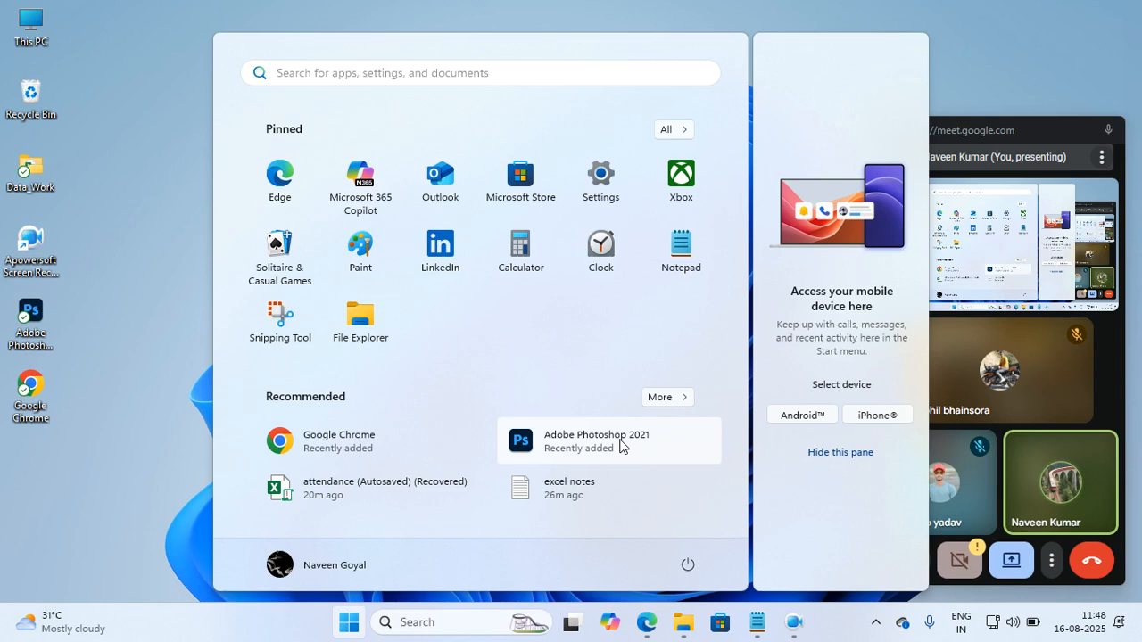
type("excel")
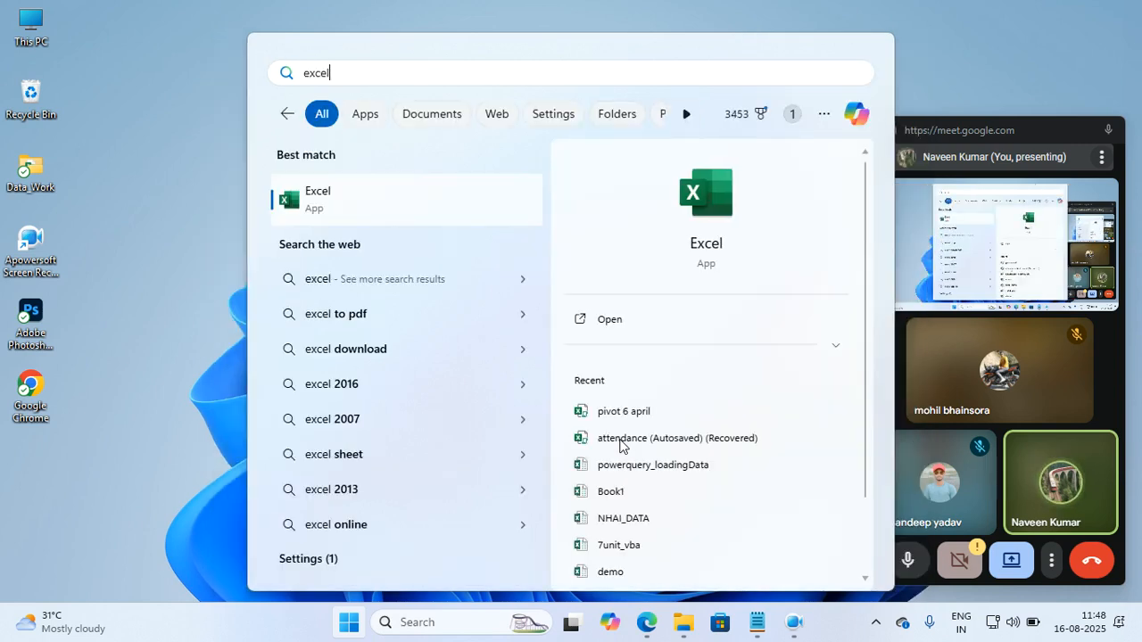
left_click(344, 200)
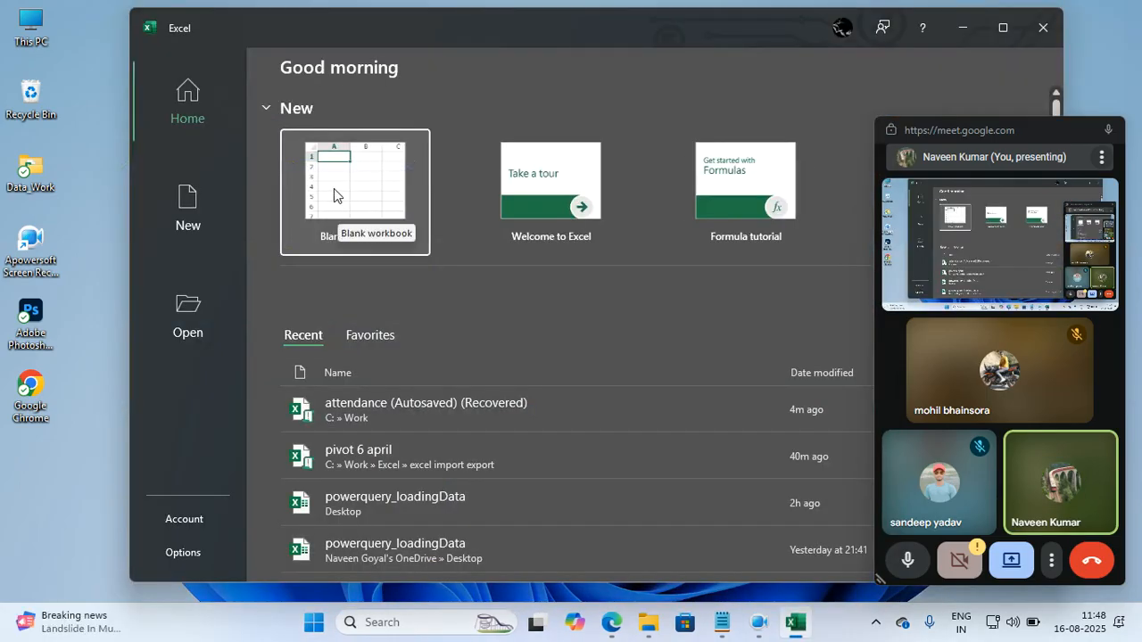
mouse_move(943, 139)
left_click(1097, 129)
left_click(1057, 9)
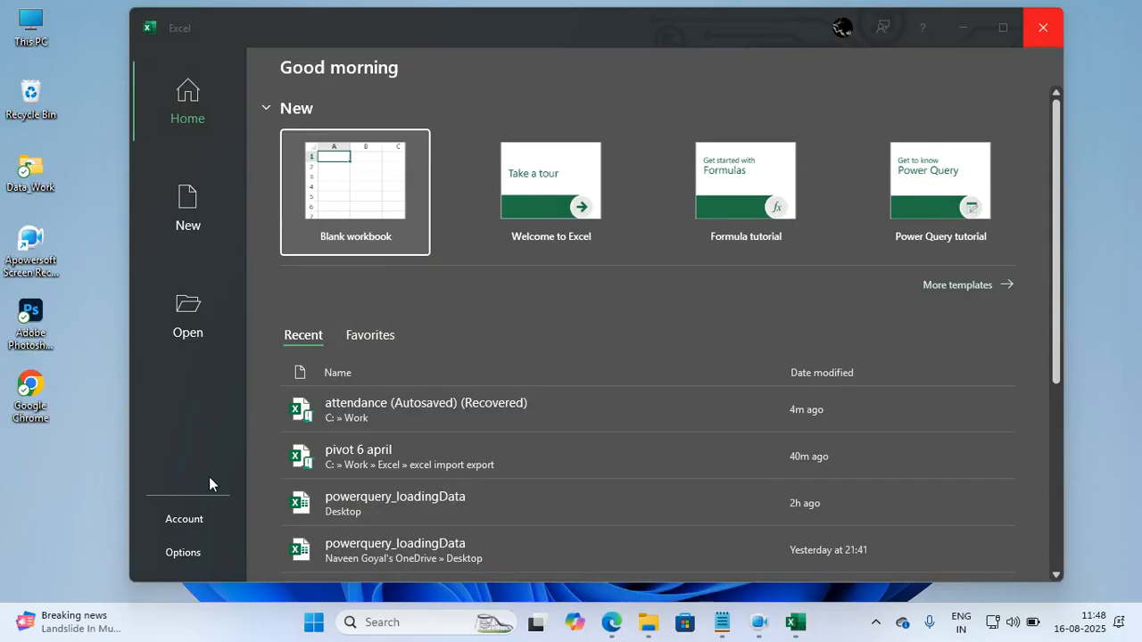
View the Office account and product information, and create a new blank workbook.
left_click(189, 517)
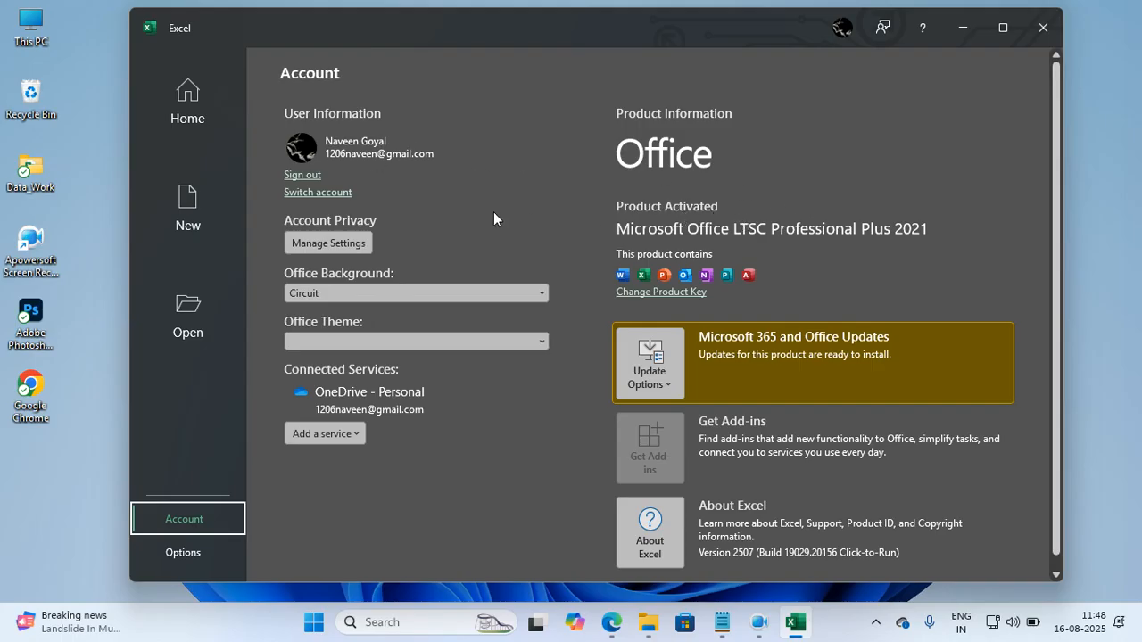
left_click(183, 90)
left_click(324, 185)
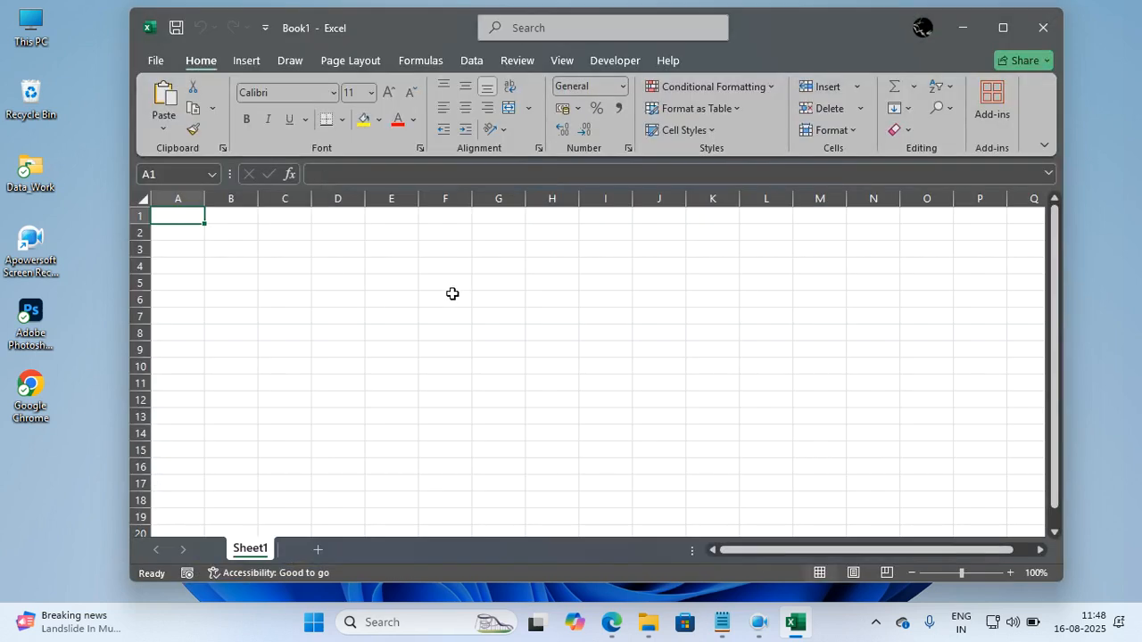
Examine the worksheet grid by selecting individual cells, whole column D and whole row 5.
left_click(390, 251)
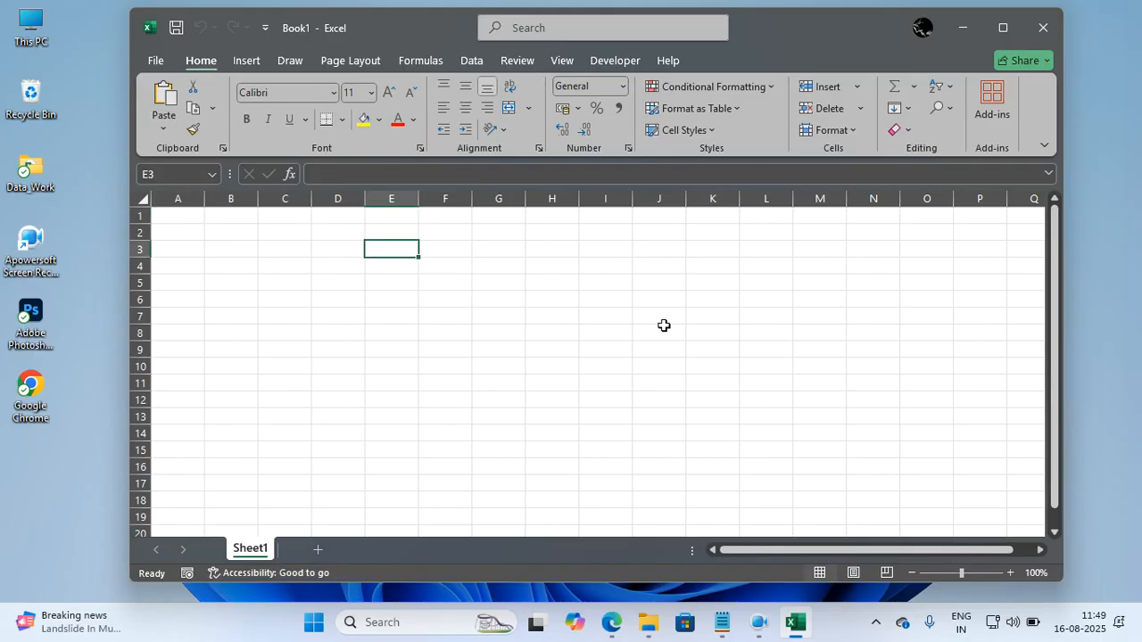
left_click(229, 199)
left_click_drag(229, 200, 341, 199)
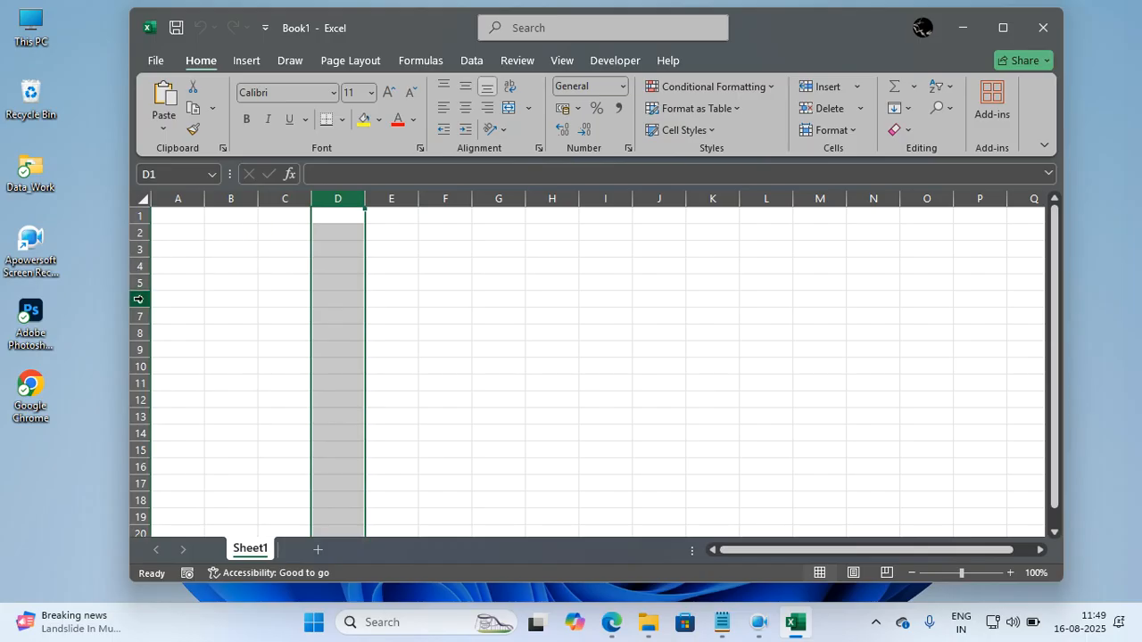
left_click(432, 249)
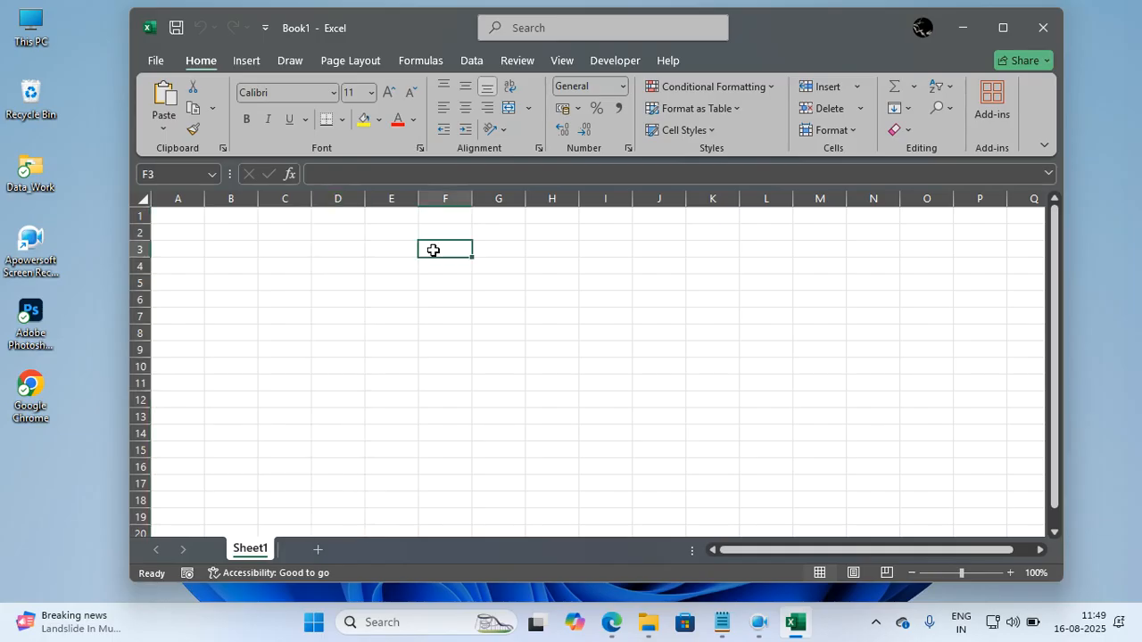
left_click(344, 300)
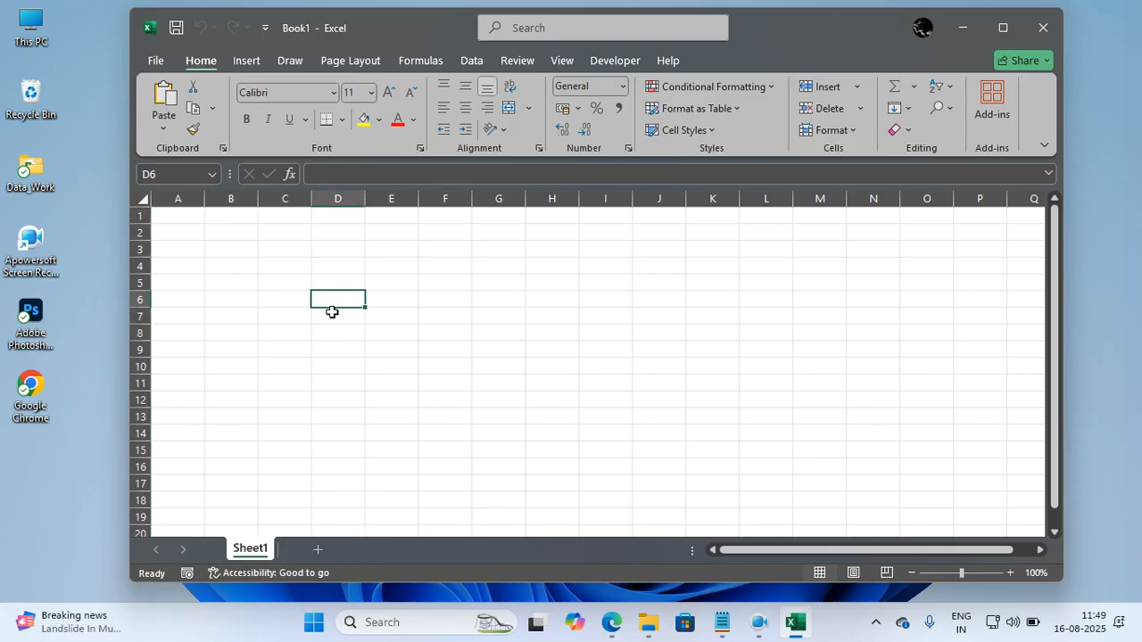
left_click(332, 198)
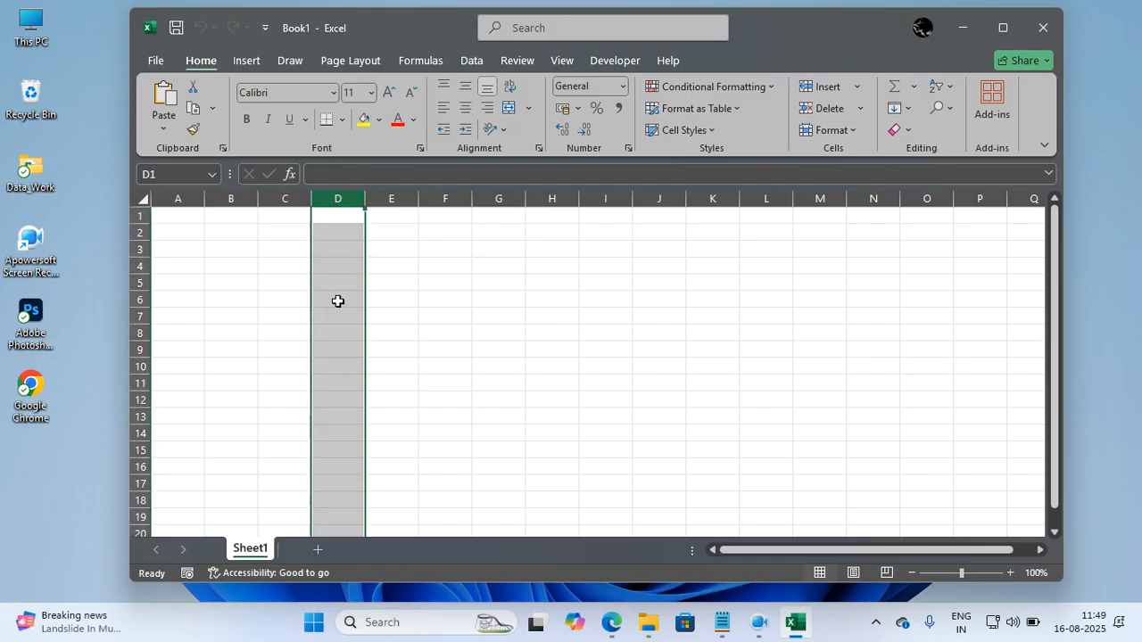
left_click(142, 282)
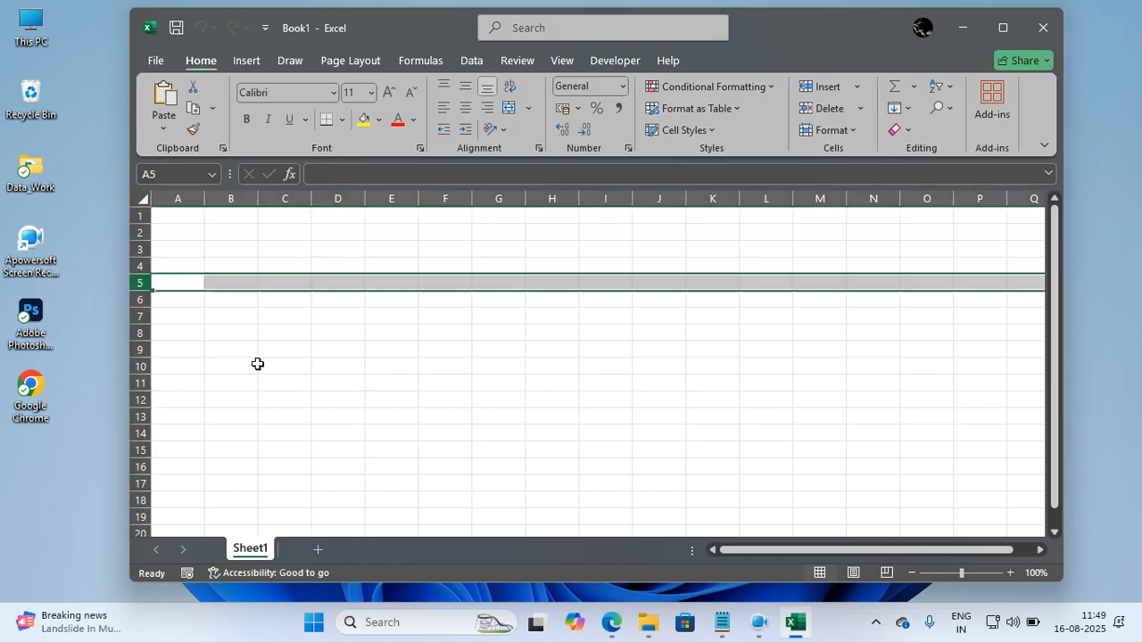
left_click(273, 252)
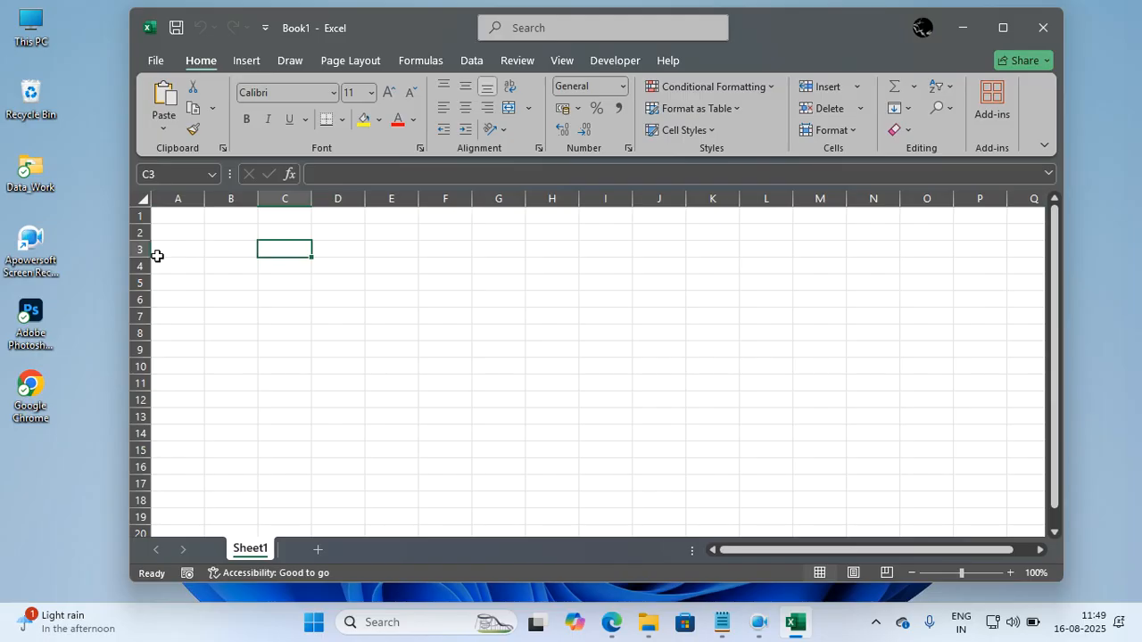
left_click(426, 232)
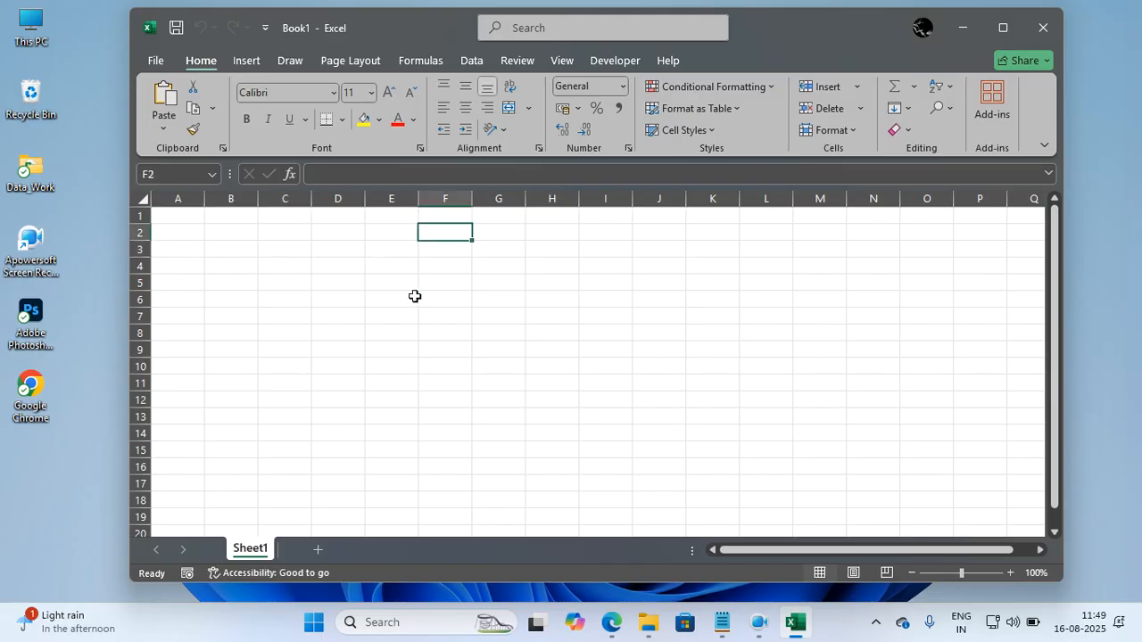
left_click(368, 294)
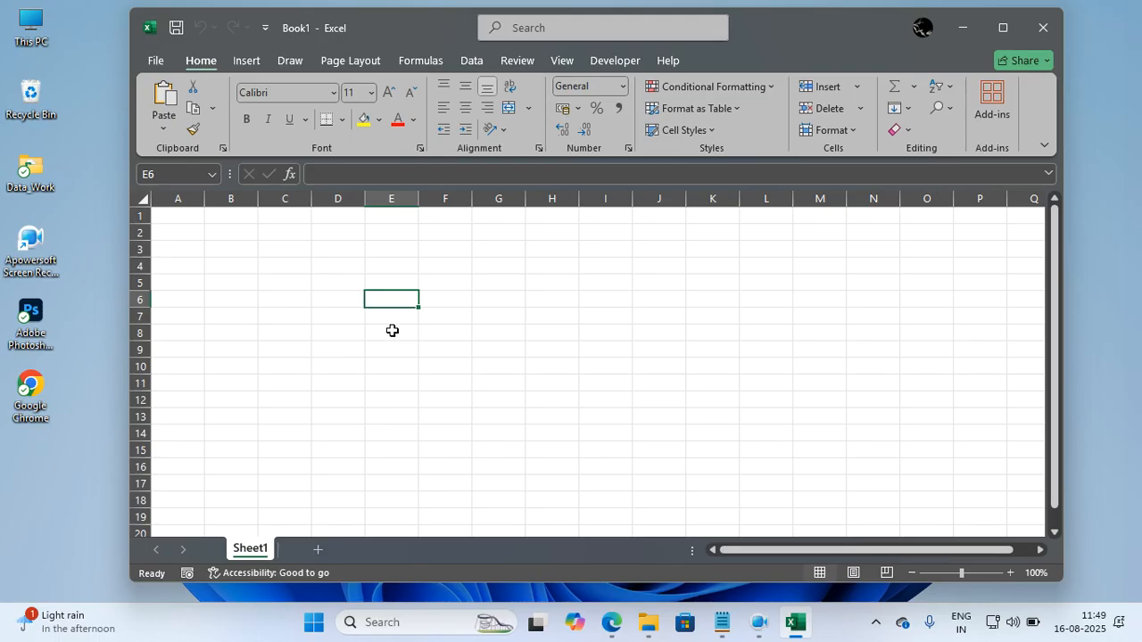
Select the cell range C4:G13 to examine a multi-cell block, and clear the selection.
left_click_drag(302, 266, 512, 412)
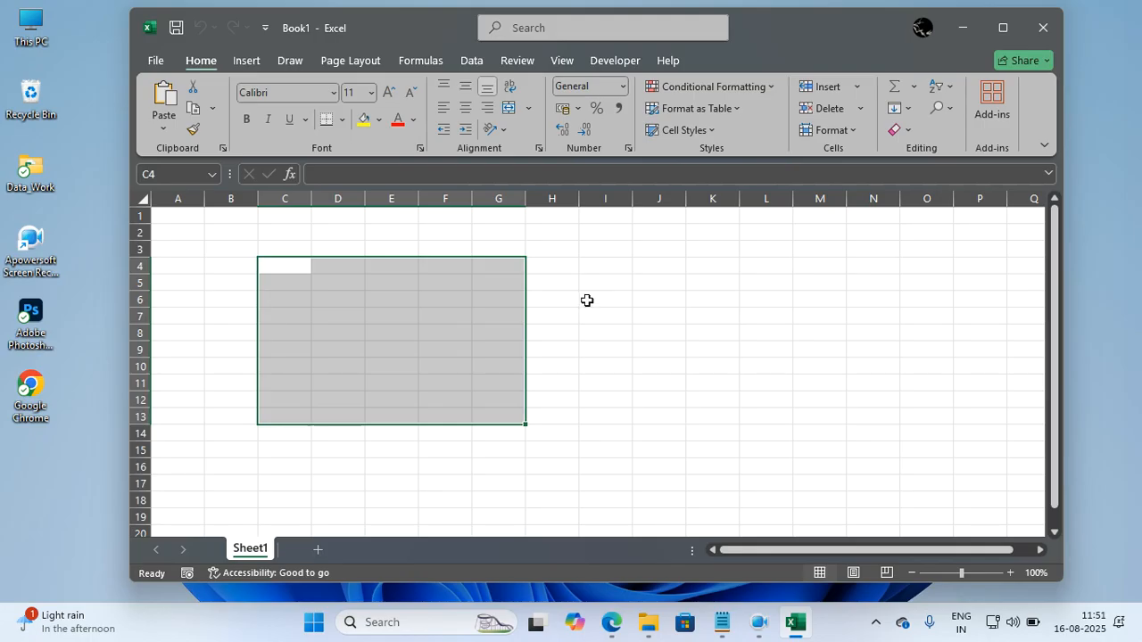
left_click(587, 300)
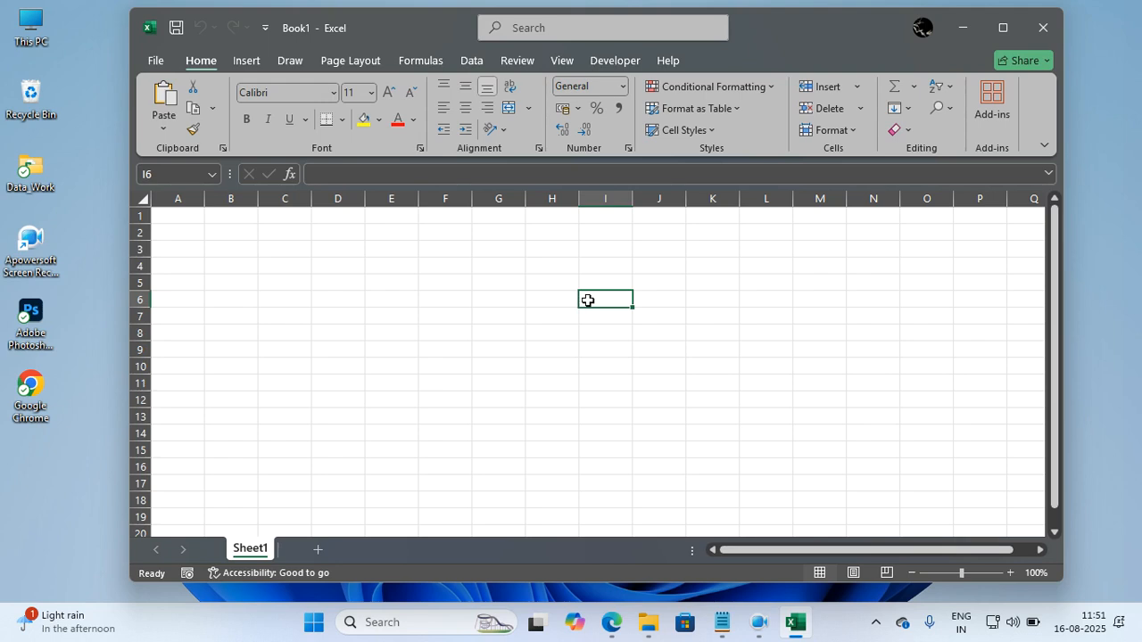
left_click(675, 317)
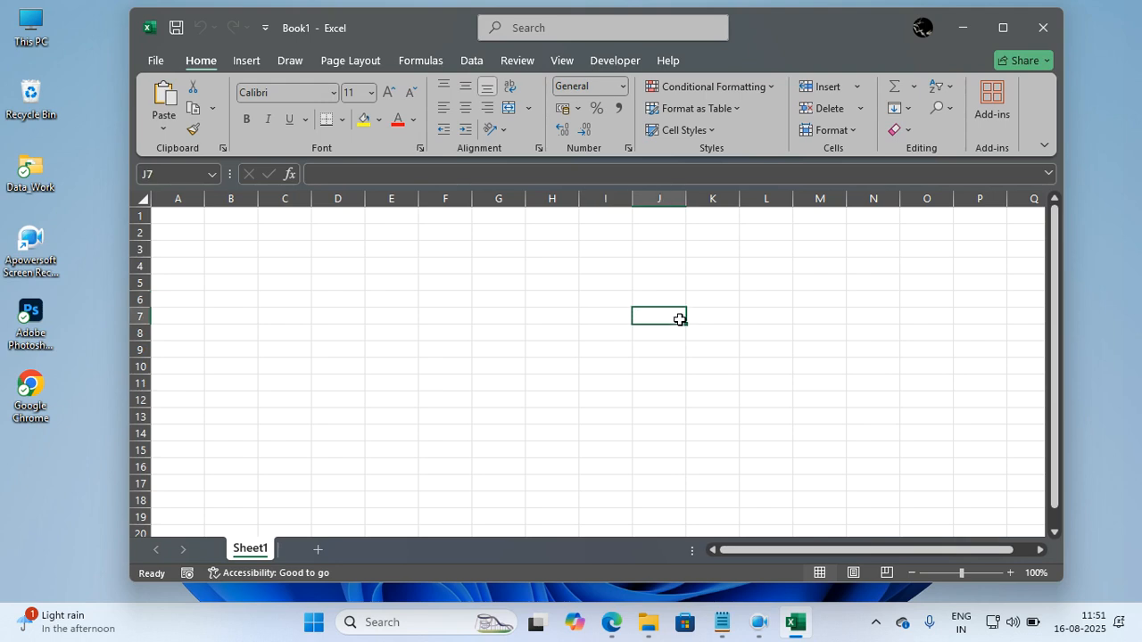
Enter the table headers Id, Name, Age and Salary in cells B2 to E2.
left_click(212, 232)
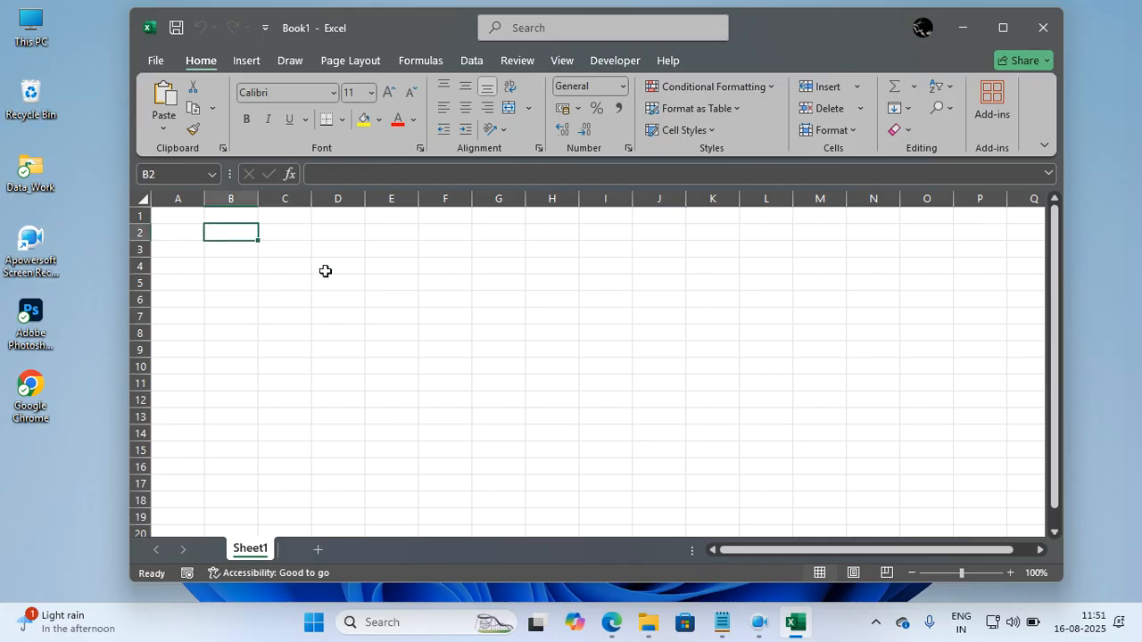
type("Id")
key("Tab")
type("Name")
key("Tab")
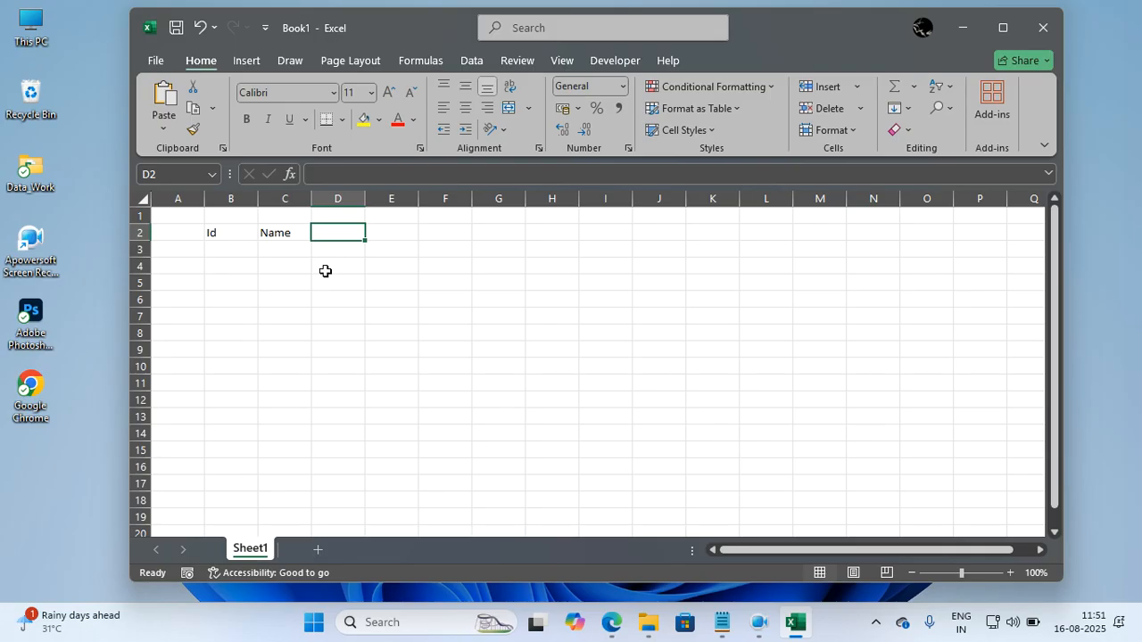
type("Age")
key("Tab")
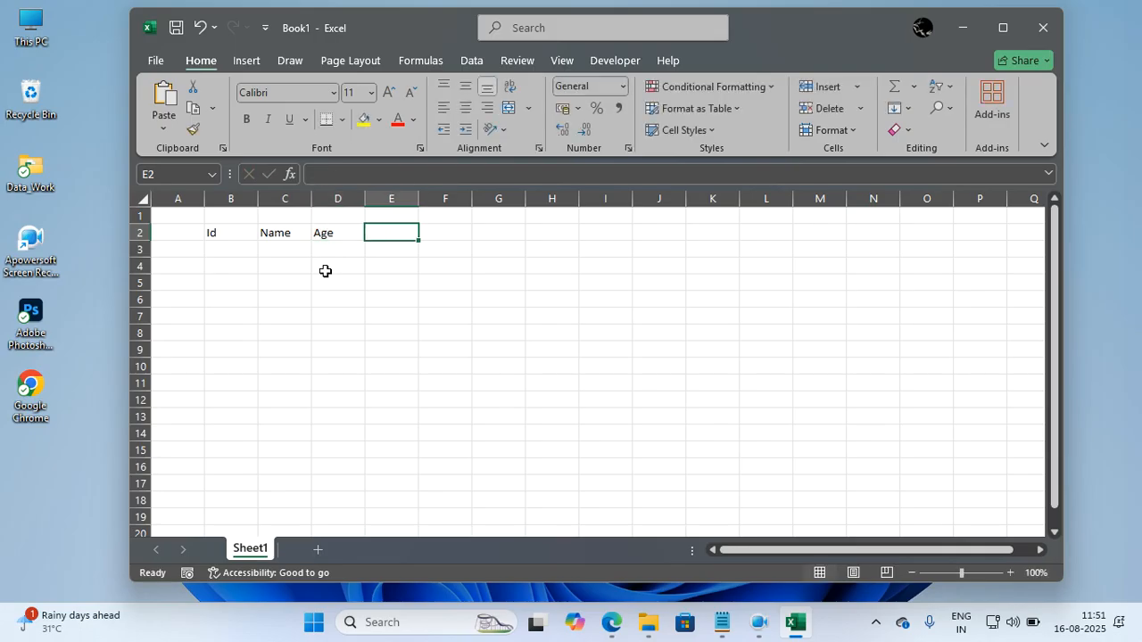
type("Salary")
key("Return")
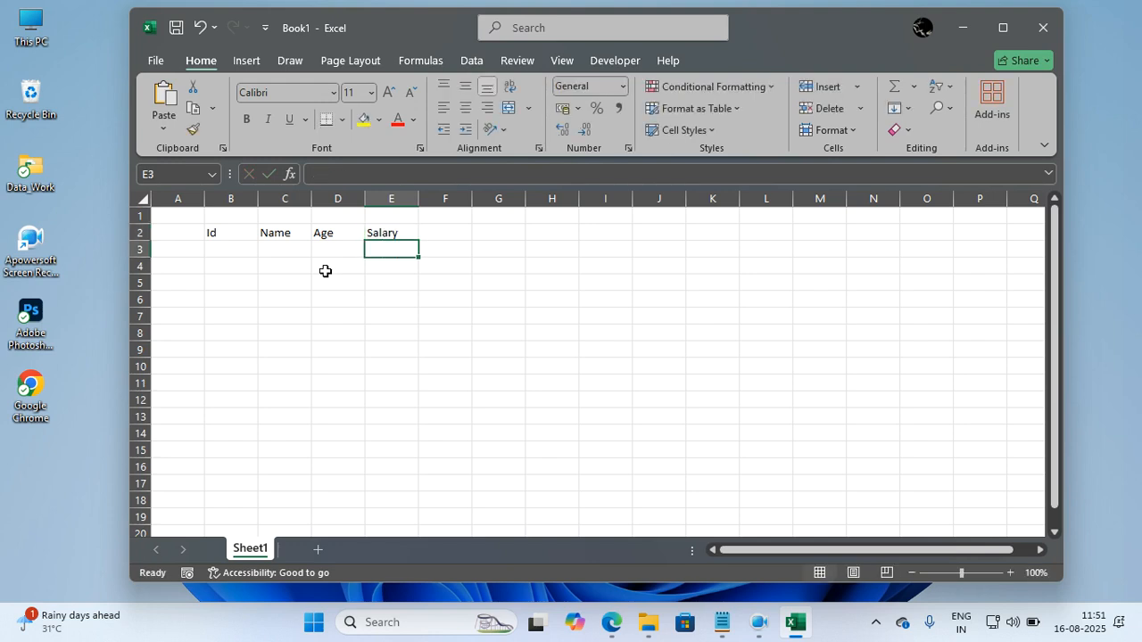
Fill the Id column with the numbers 1 to 5 in cells B3 to B7.
left_click(240, 246)
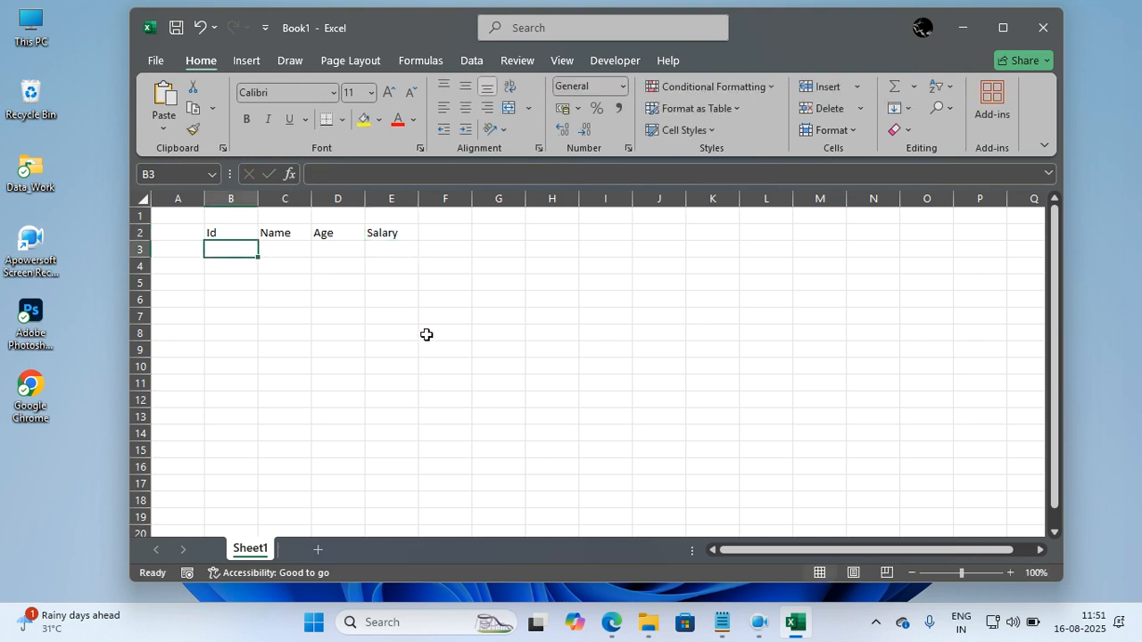
type("1")
key("Return")
type("2")
key("Return")
type("3 4")
key("Return")
type("5")
key("Return")
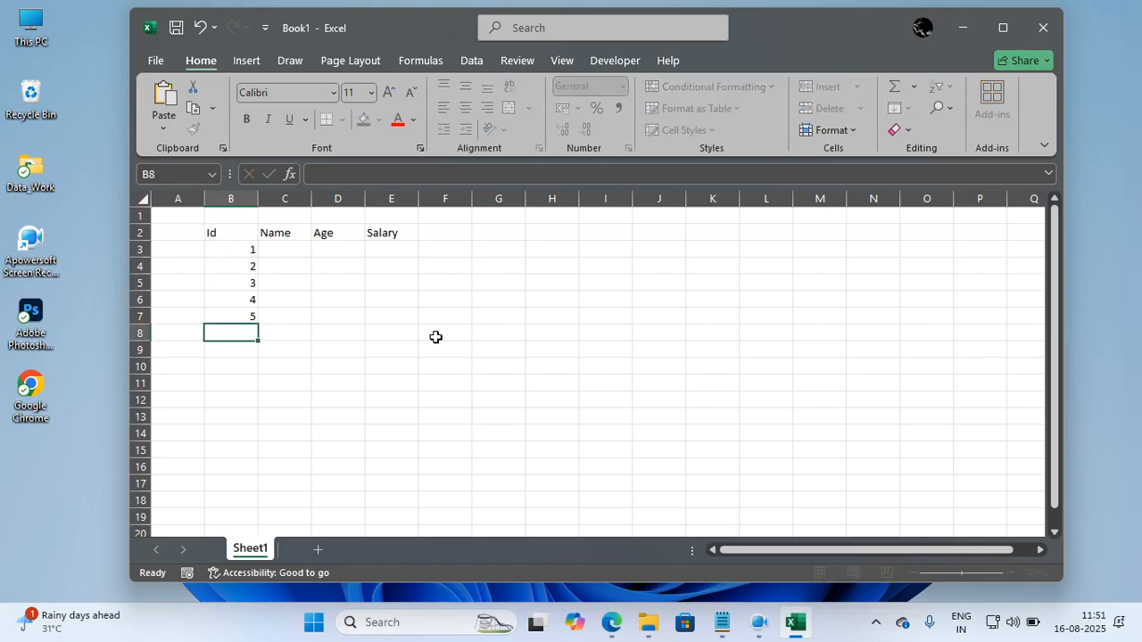
Fill the Name column with five sample first names in cells C3 to C7.
left_click(289, 244)
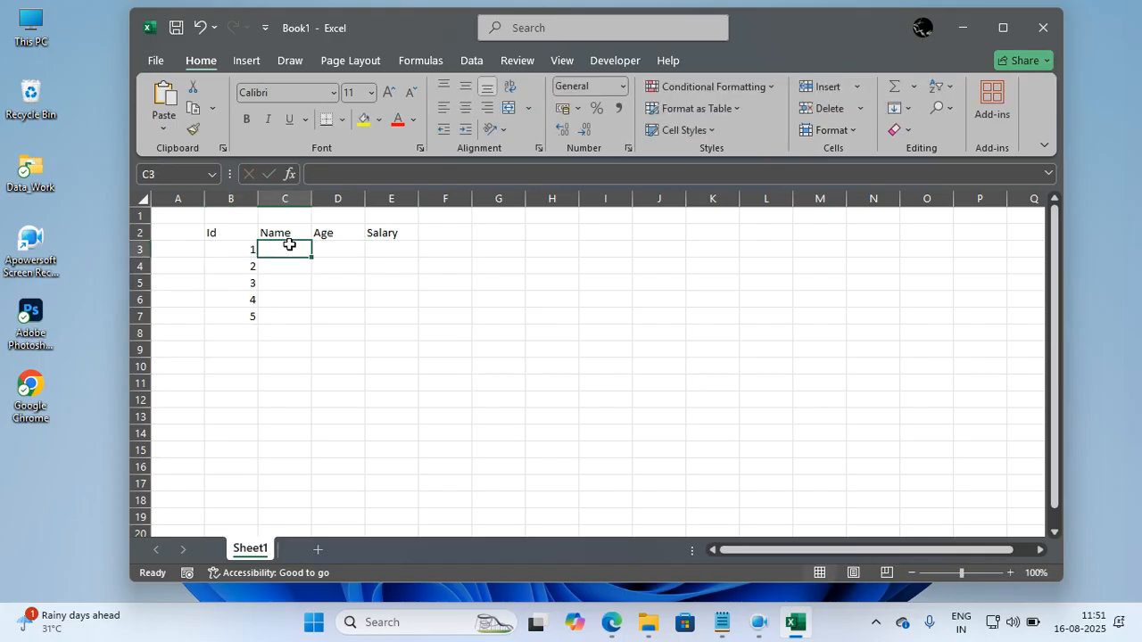
type("raj")
key("Return")
type("sham")
key("Return")
type("moh")
type("jai")
key("Return")
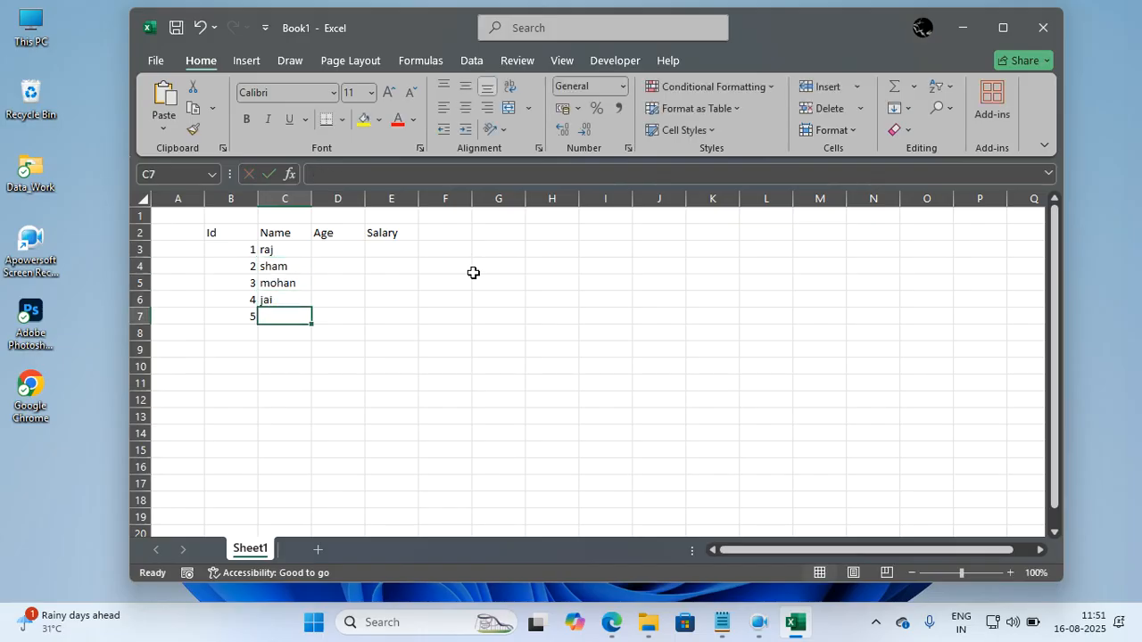
type("mukesh")
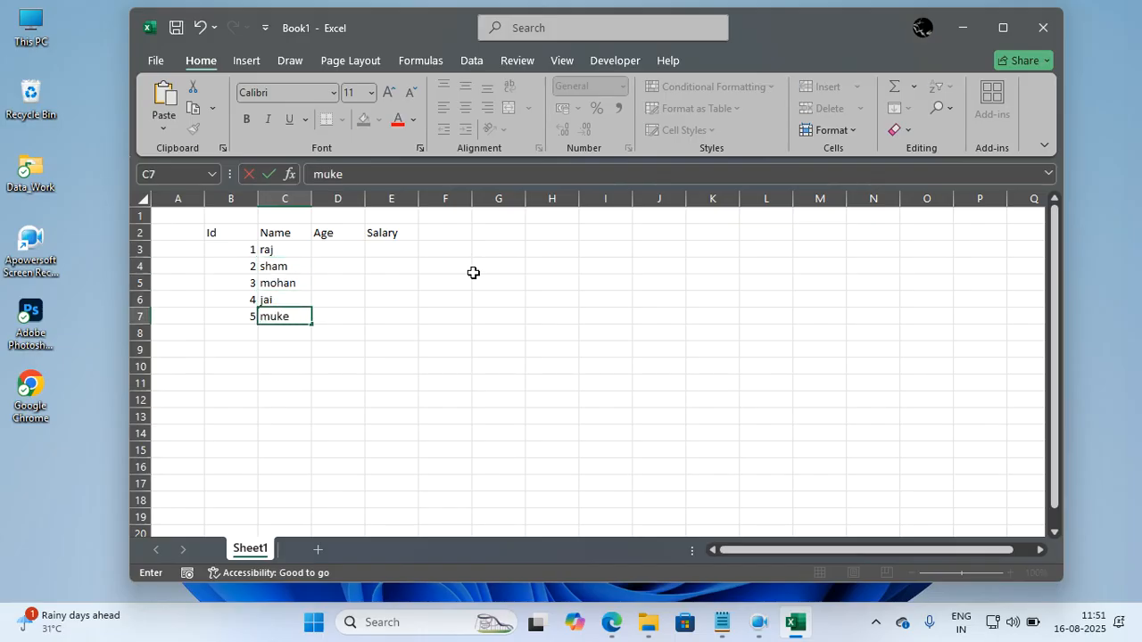
key("Tab")
Enter the ages 21, 22, 21, 23 and 25 in cells D3 to D7.
key("Up")
key("Up")
key("Up")
key("Up")
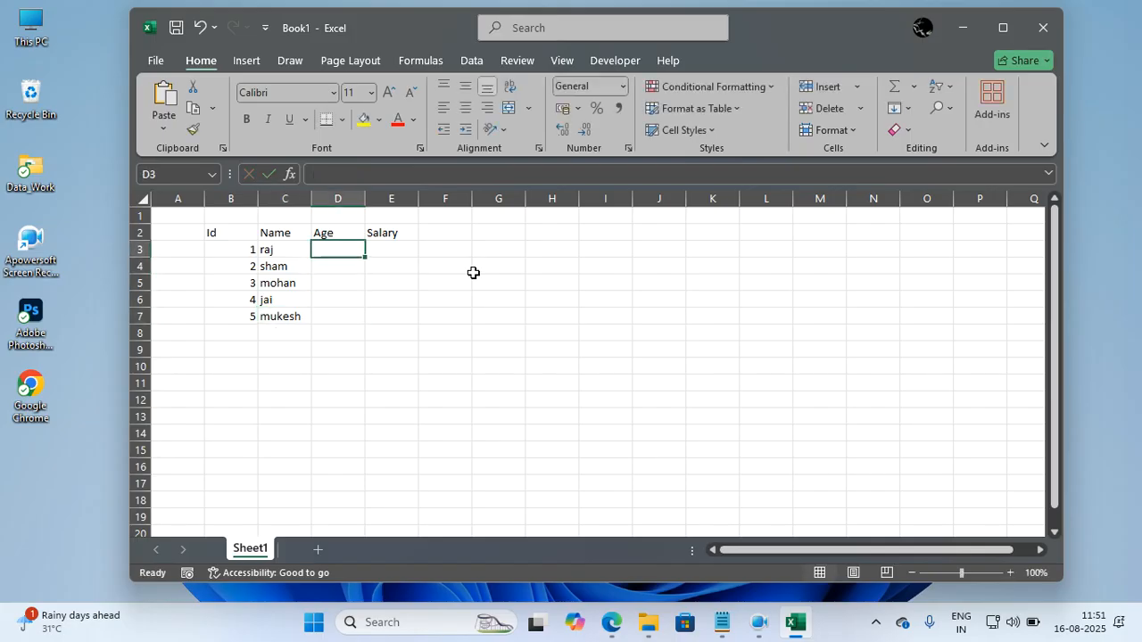
type("21")
key("Return")
type("22")
key("Return")
type("21")
key("Return")
type("23")
key("Return")
type("2")
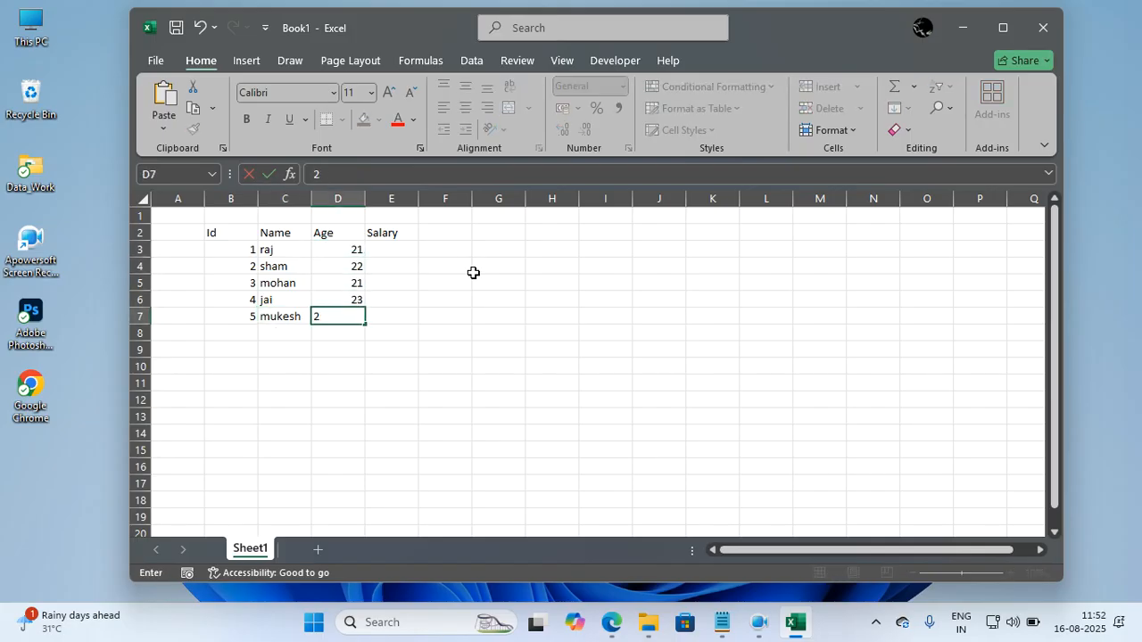
type("5")
key("Return")
Enter the salaries 5e3, 3e4, 2e4, 1.5e4 and 2.5e4 in cells E3 to E7.
key("Tab")
key("Up")
key("Up")
key("Up")
key("Up")
key("Up")
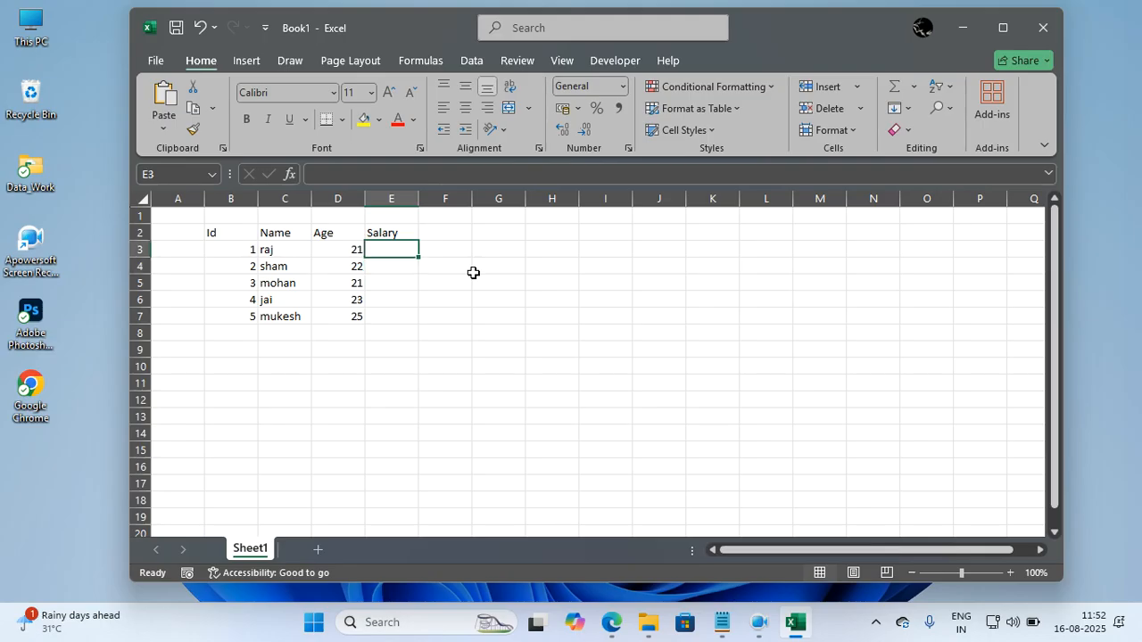
type("5e3")
key("Return")
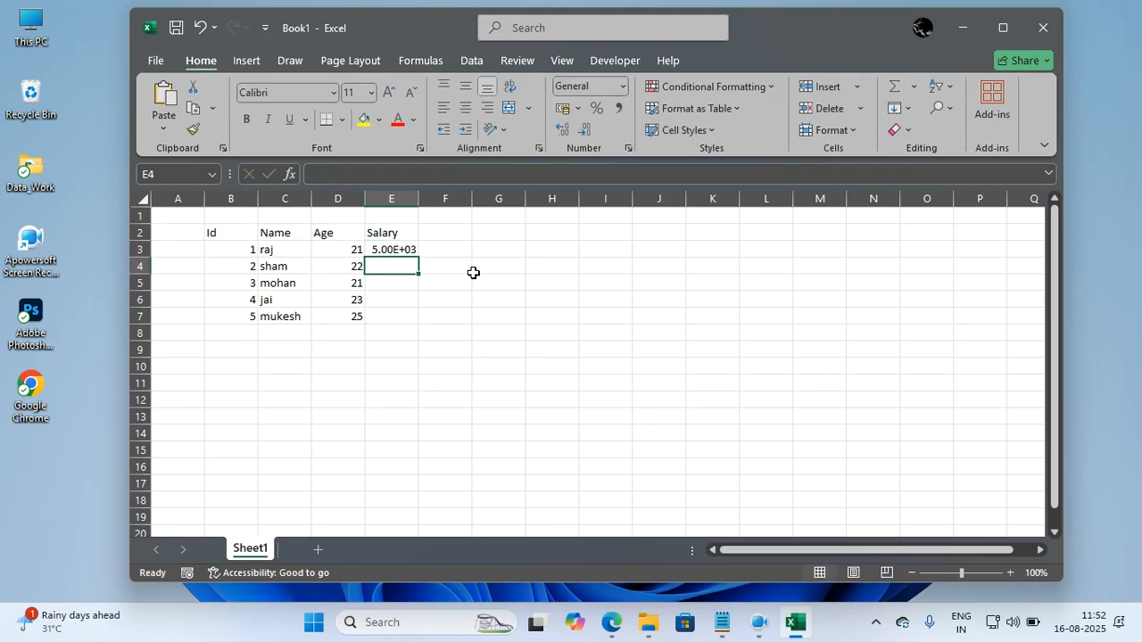
type("3e4")
key("Return")
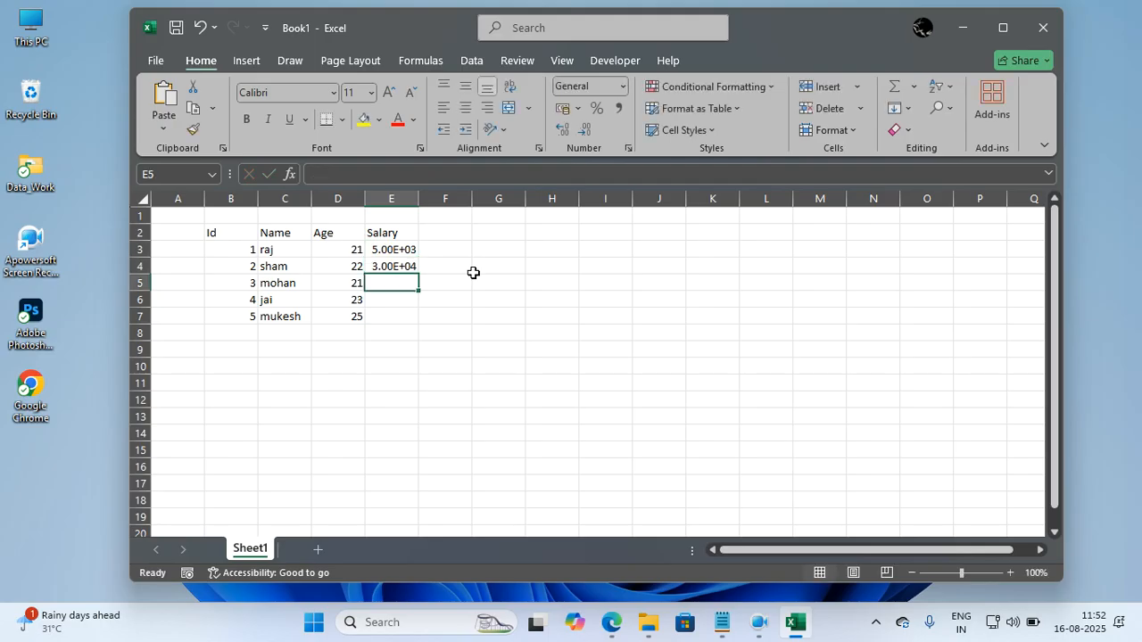
type("2e4")
key("Return")
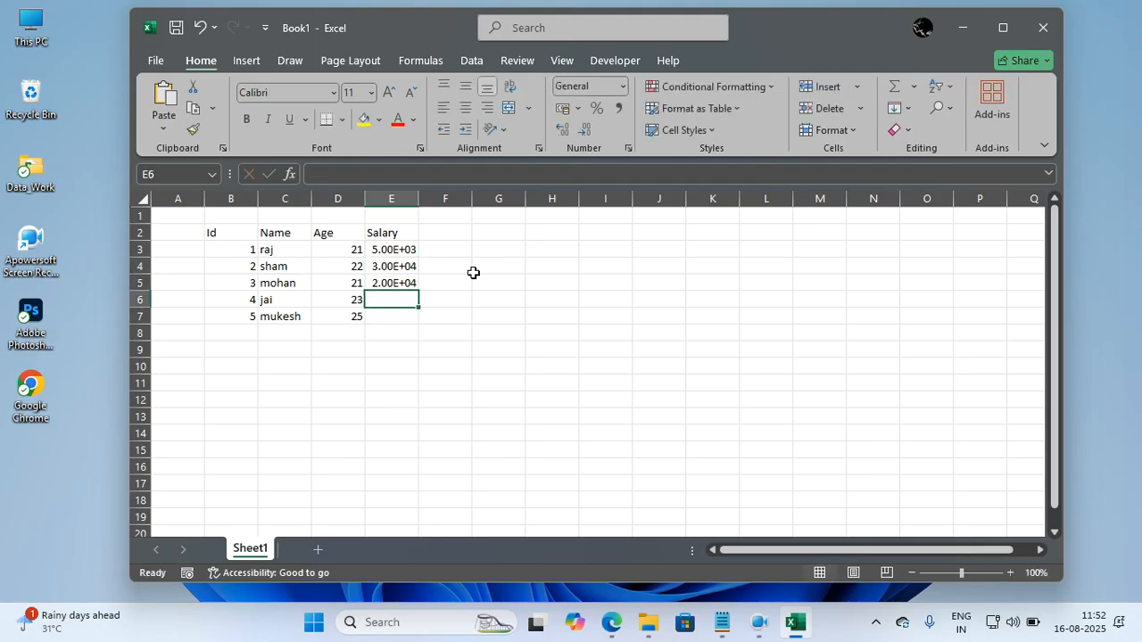
type("1.5e4")
key("Return")
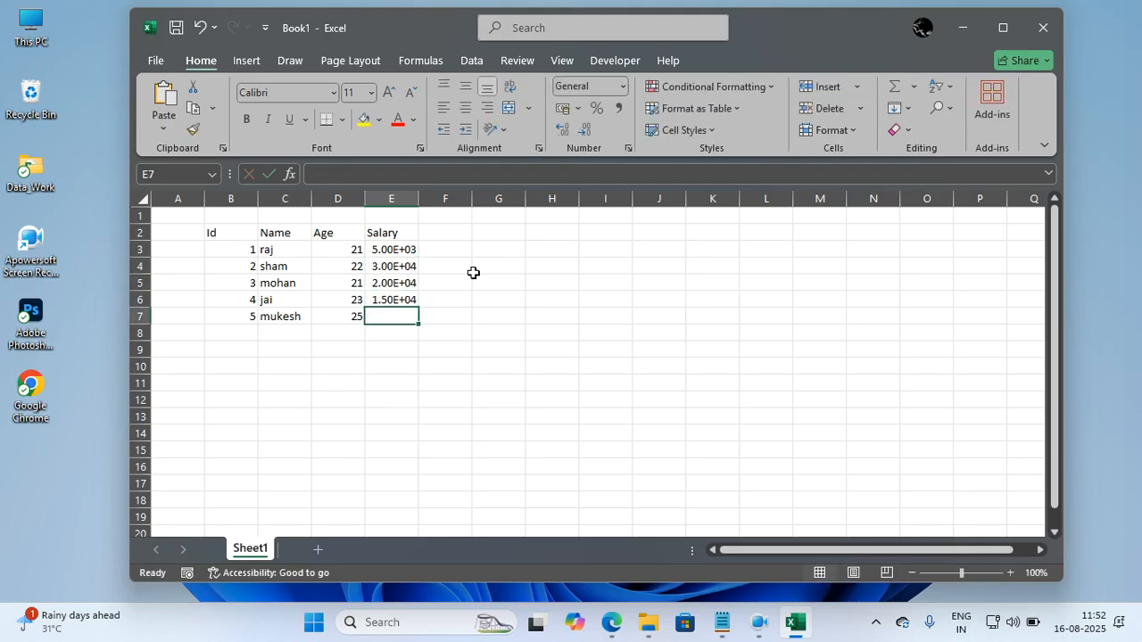
type("2.5e")
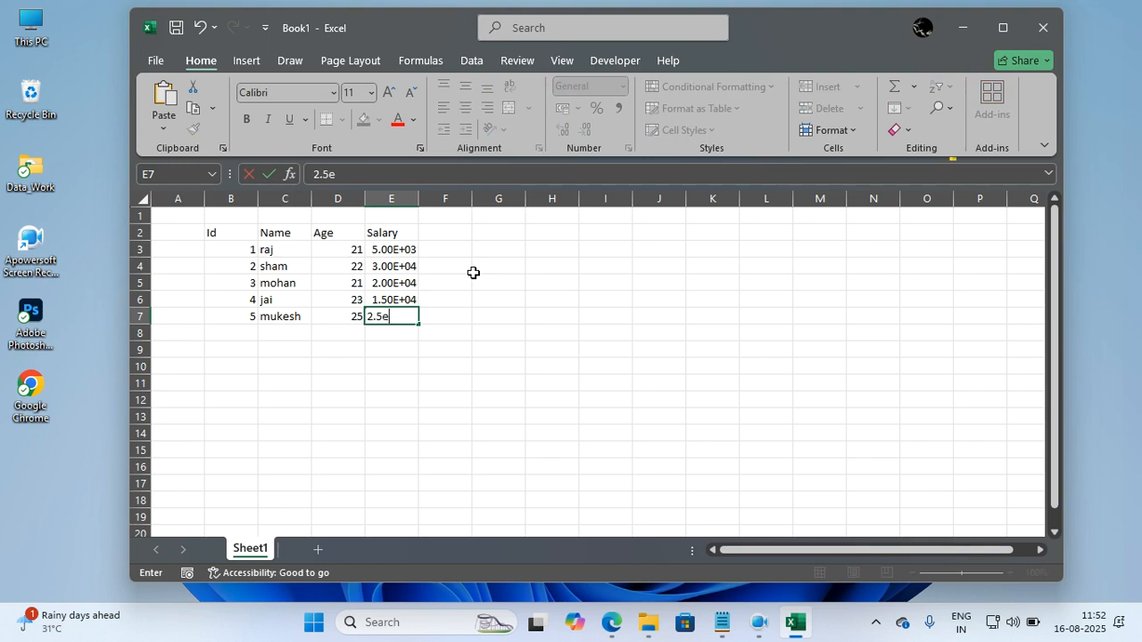
type("4")
key("Return")
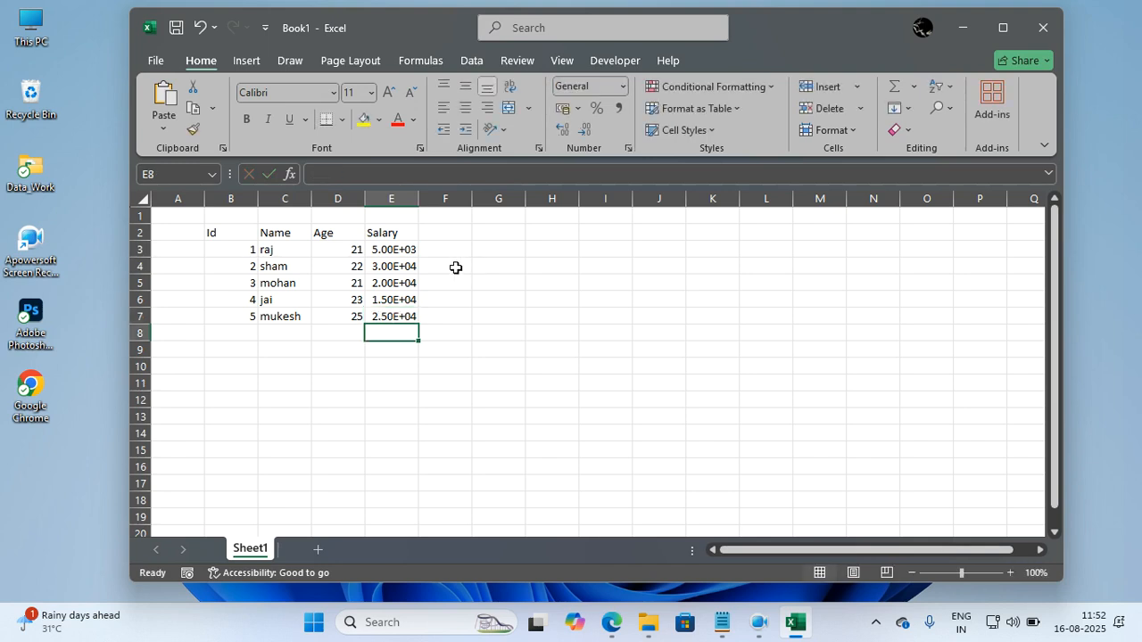
Apply the General number format to the salaries in E3 to E7 and adjust the width of column E.
left_click_drag(406, 249, 401, 311)
key("ctrl+shift+asciitilde")
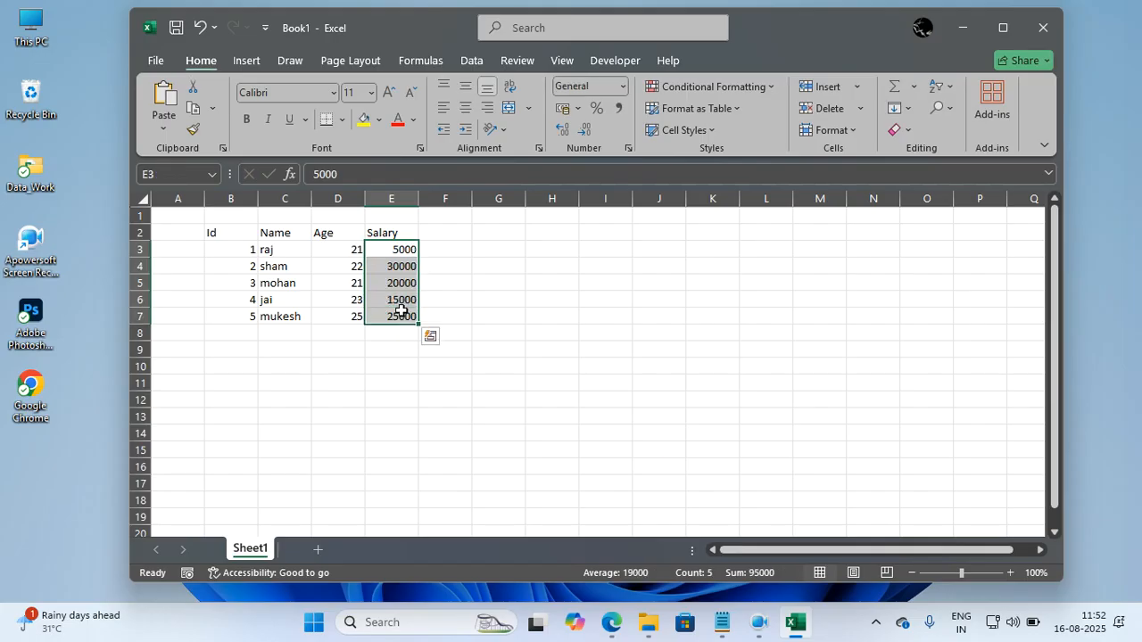
left_click(466, 305)
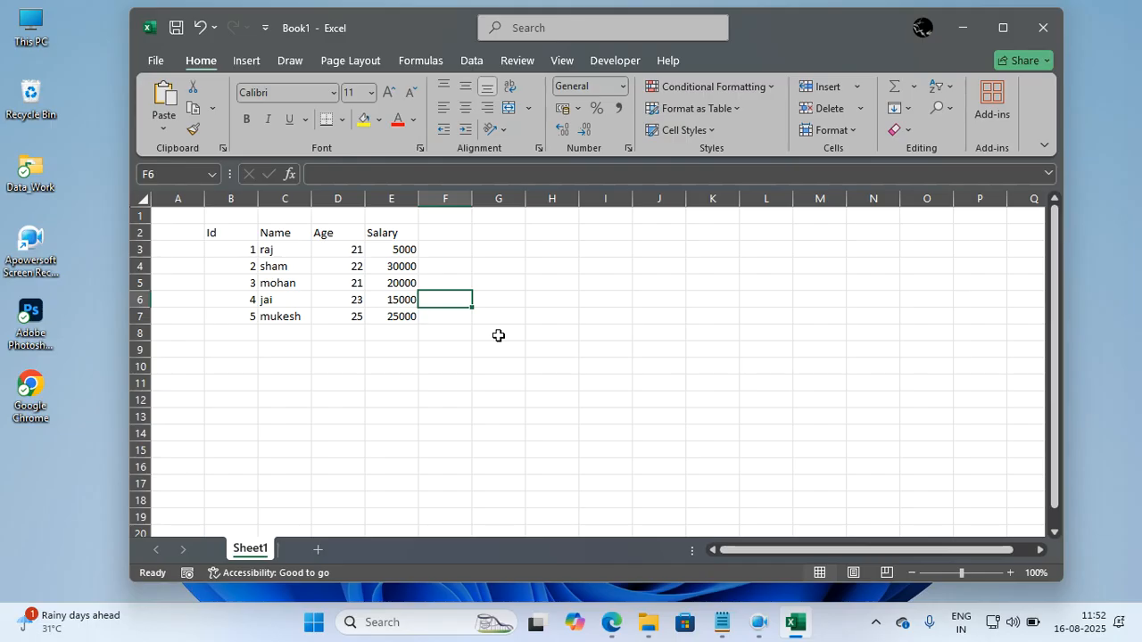
double_click(421, 203)
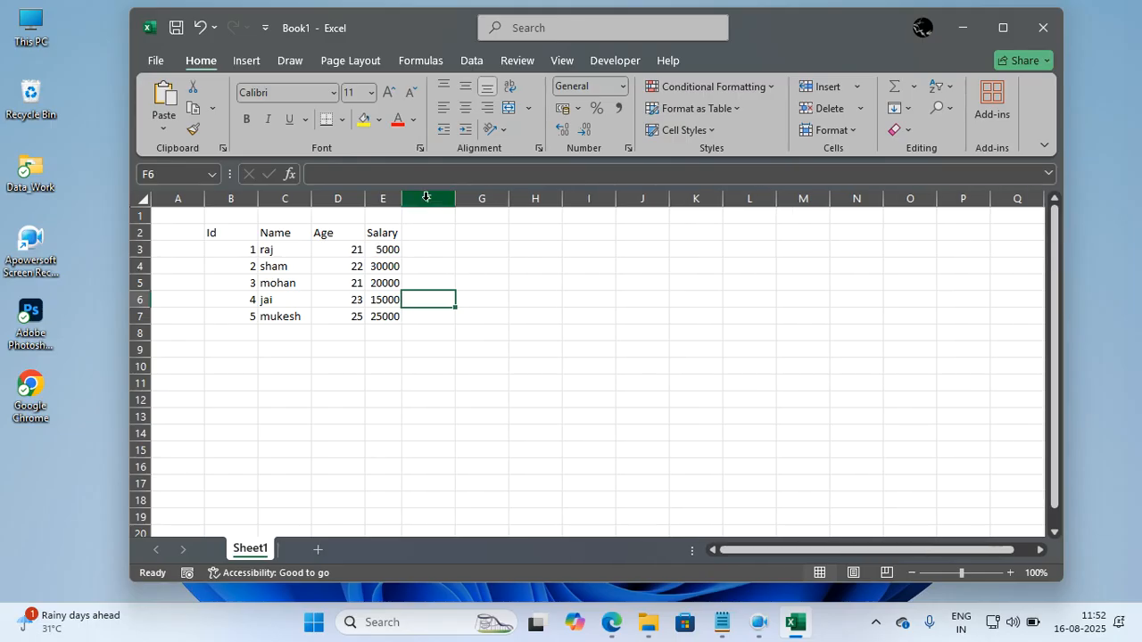
left_click_drag(403, 195, 416, 195)
Center the contents of table B2:E7 both horizontally and vertically.
left_click_drag(238, 230, 379, 312)
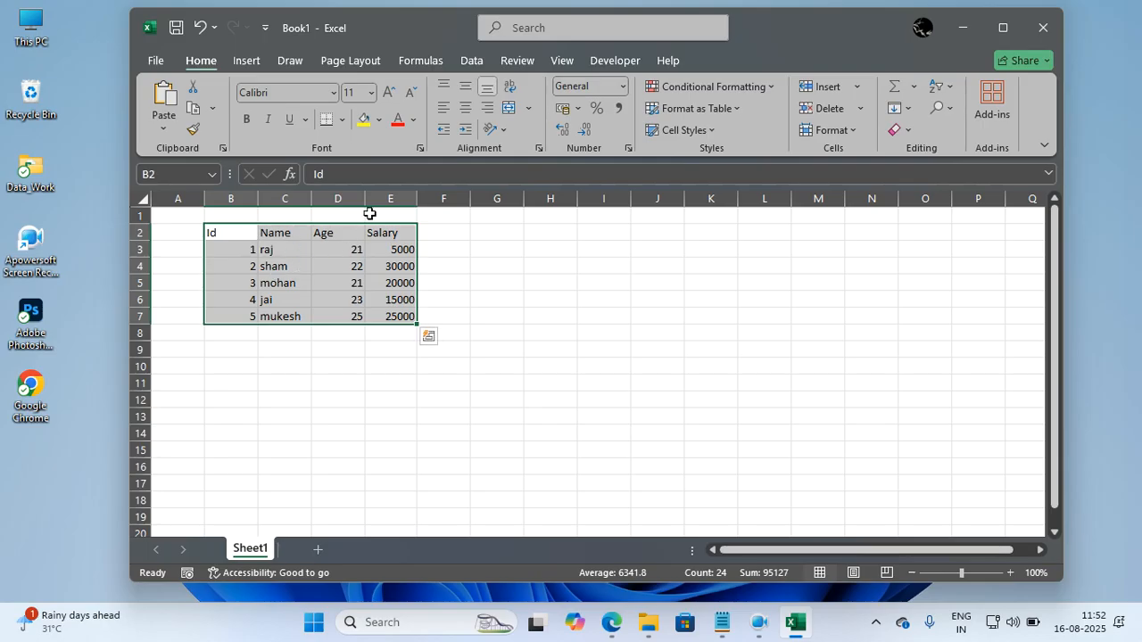
left_click(464, 118)
left_click(464, 87)
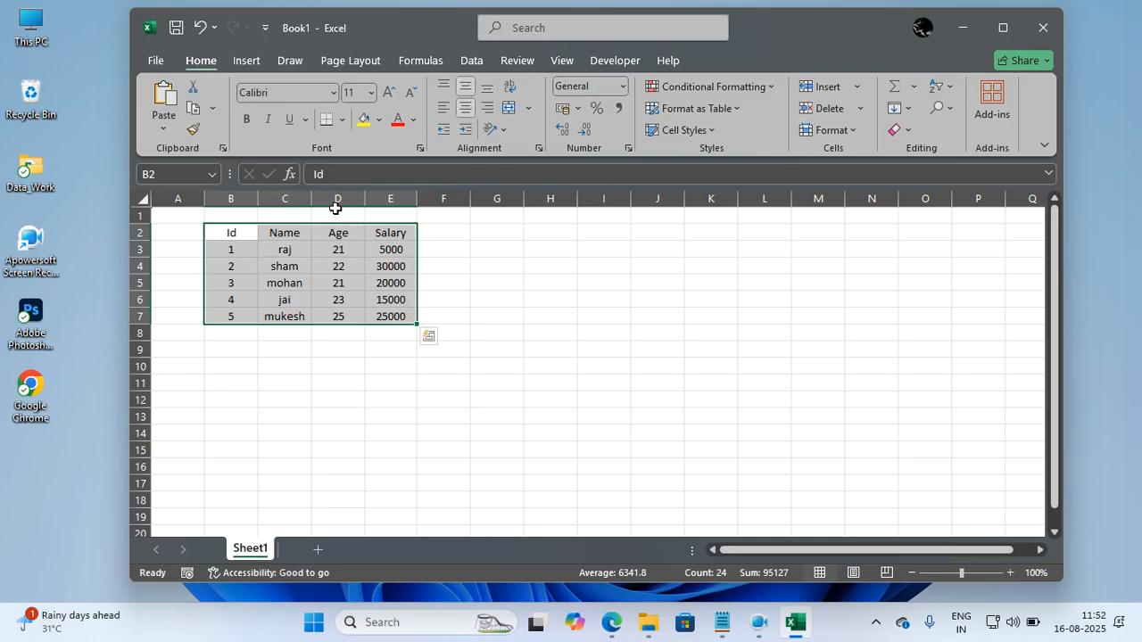
Try All Borders on table B2:E7, and clear them with No Border.
left_click(342, 125)
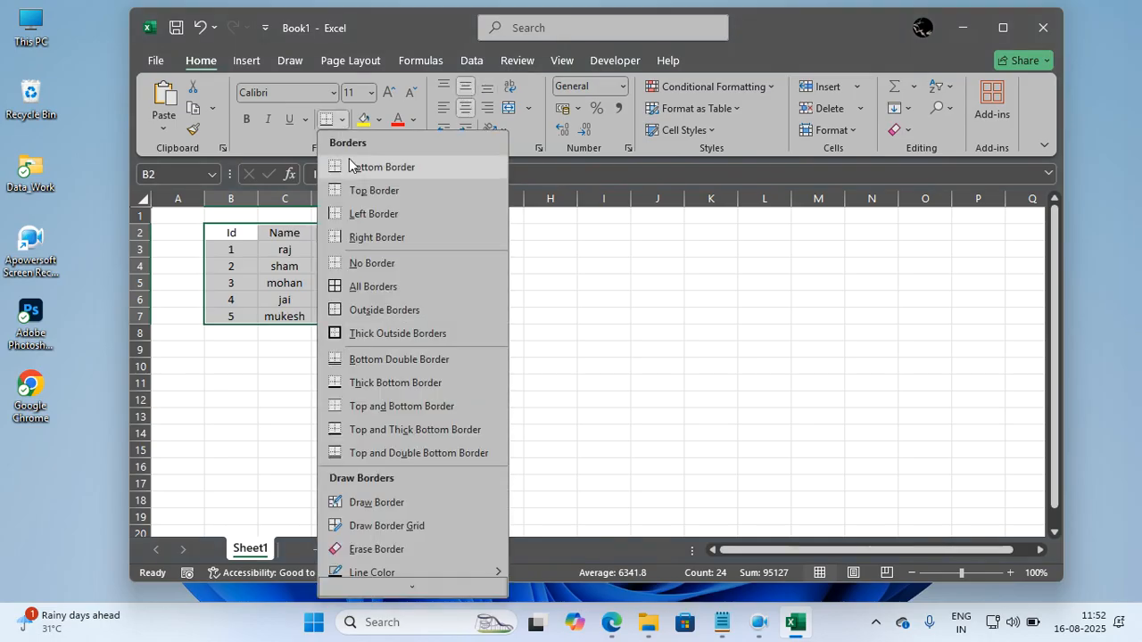
left_click(367, 285)
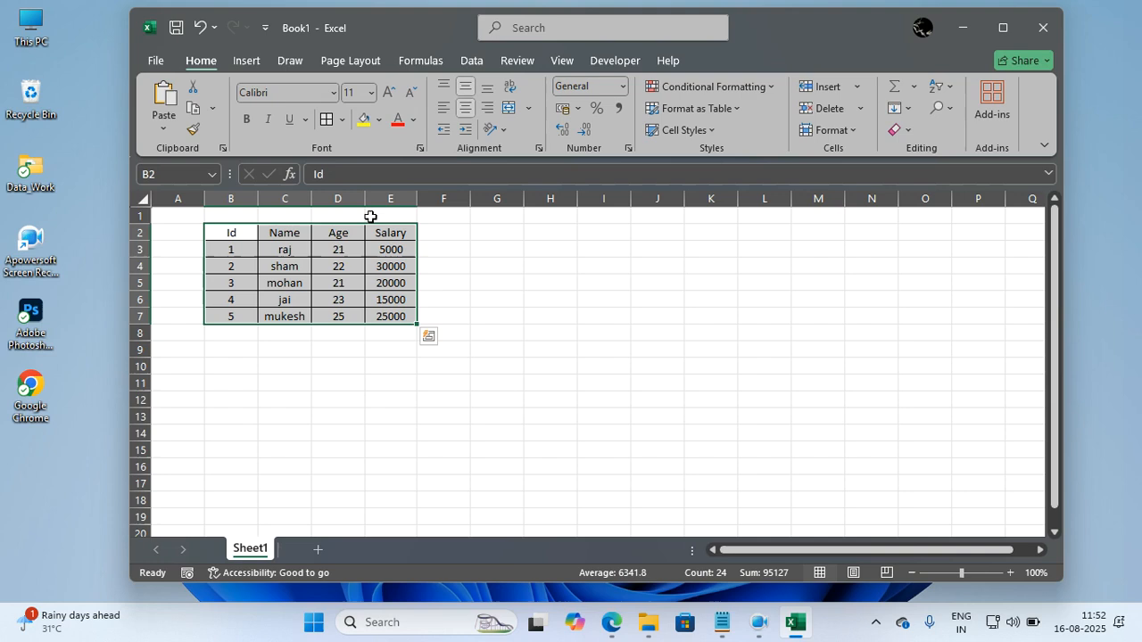
left_click(343, 125)
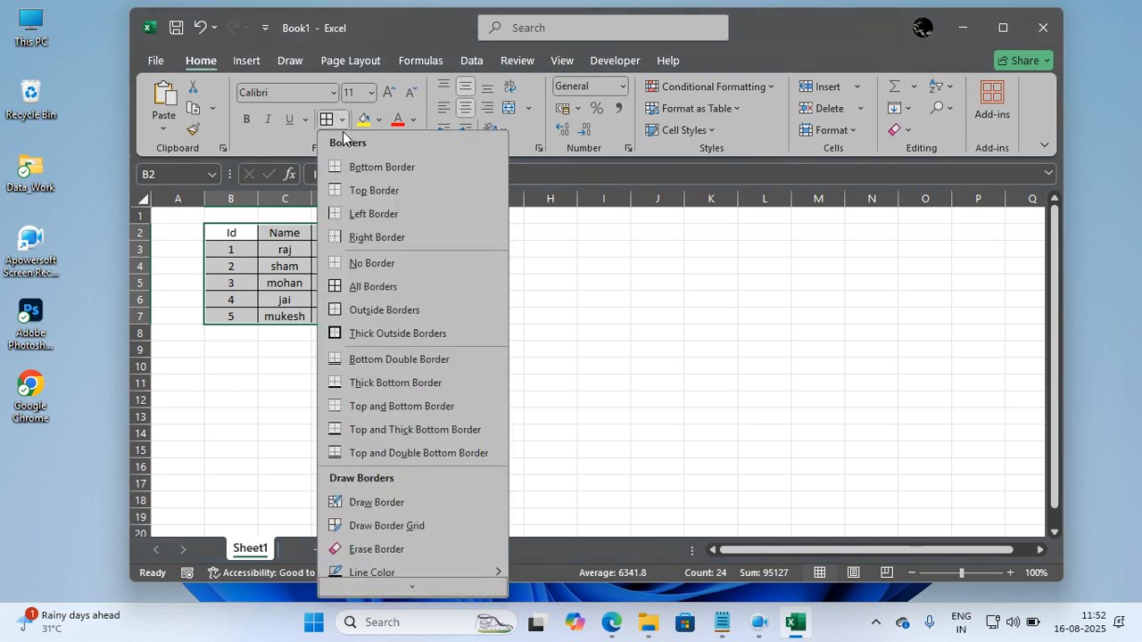
left_click(370, 264)
left_click(366, 279)
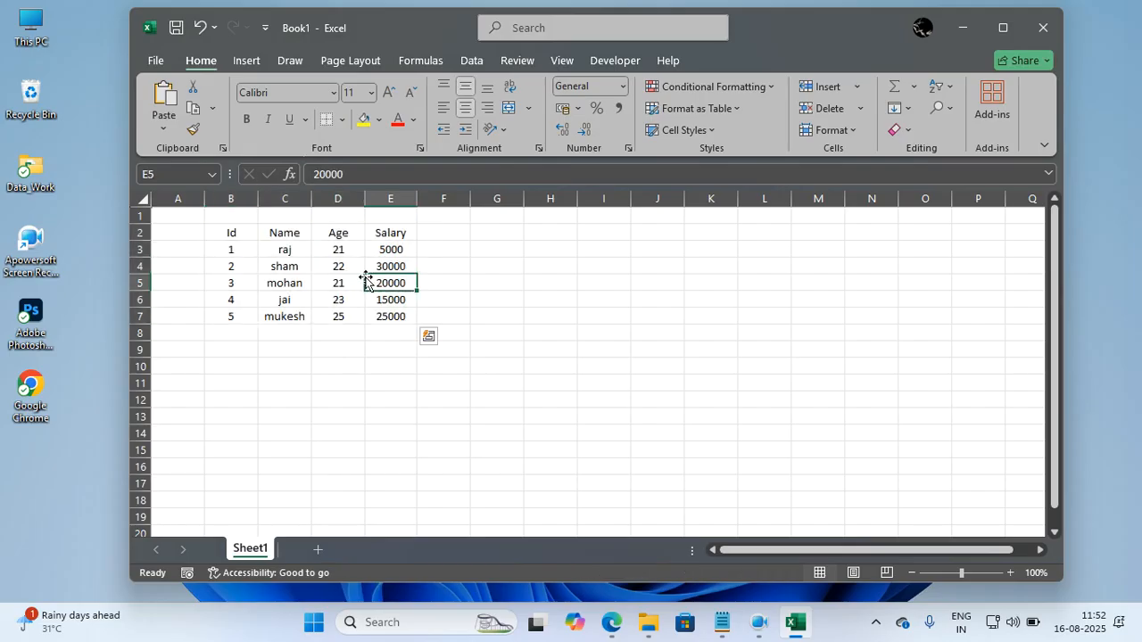
left_click_drag(228, 233, 398, 316)
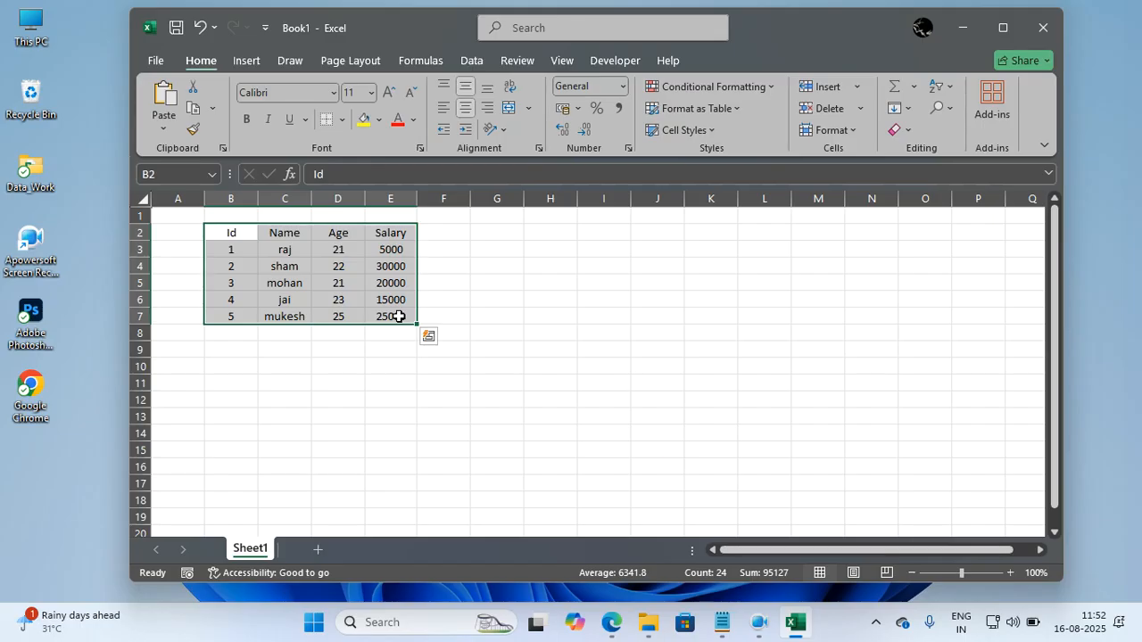
left_click(456, 279)
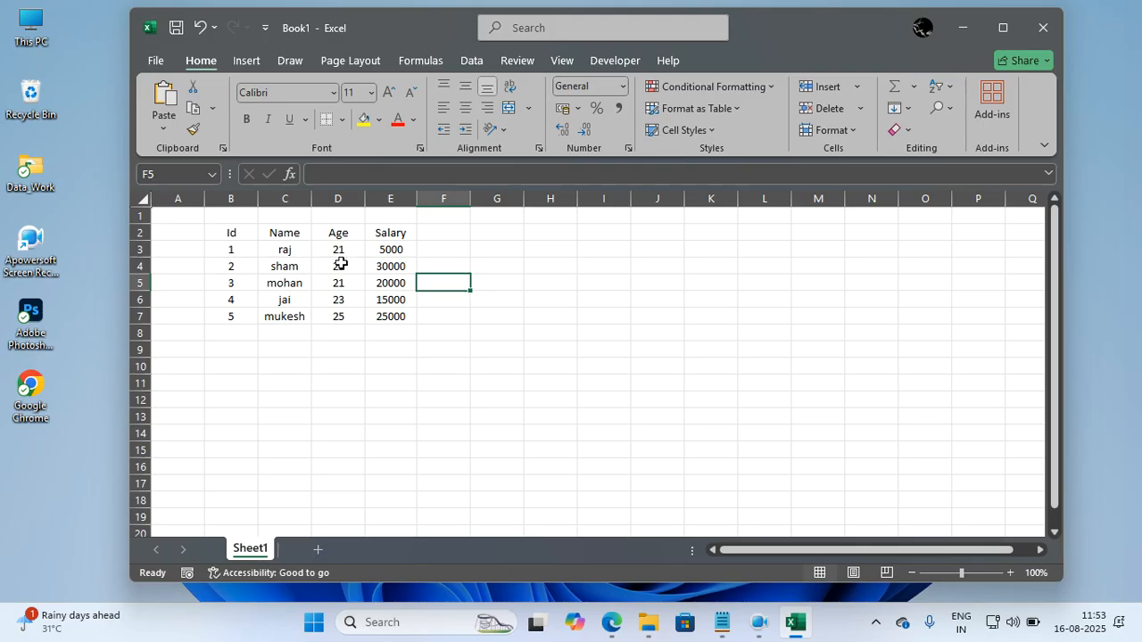
Hide worksheet rows 5 and 3.
left_click(136, 283)
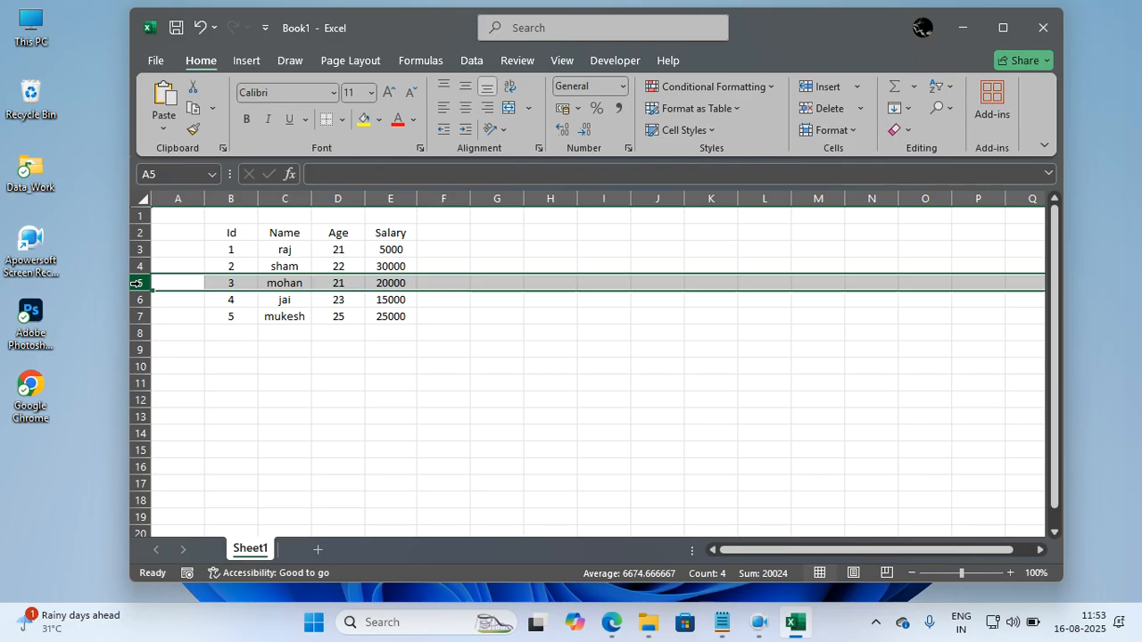
key("ctrl+minus")
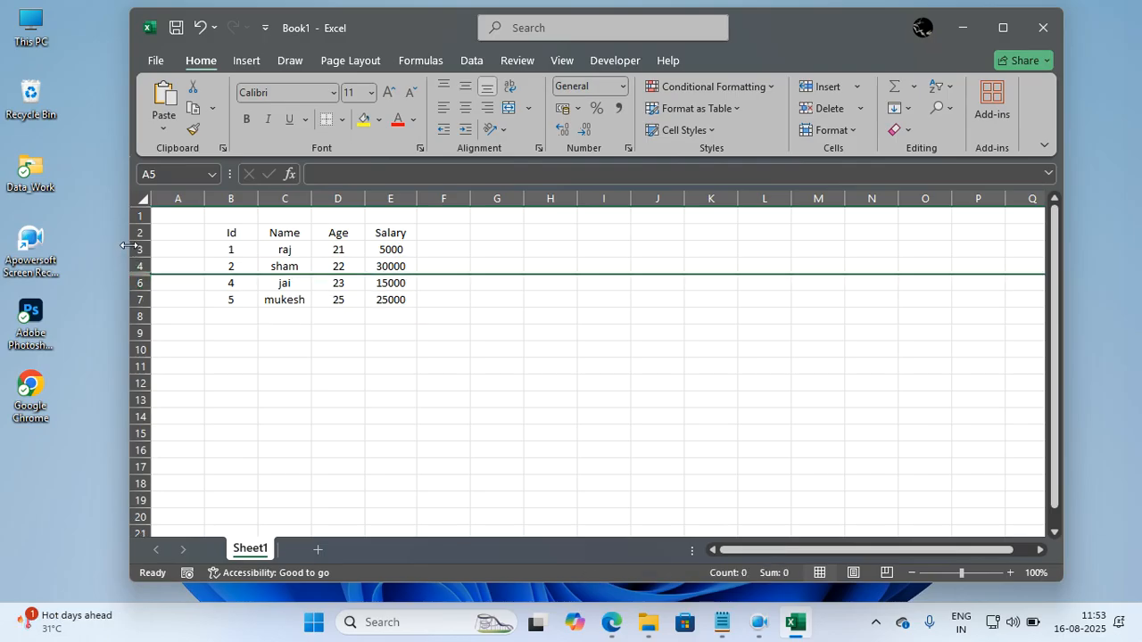
left_click(130, 249)
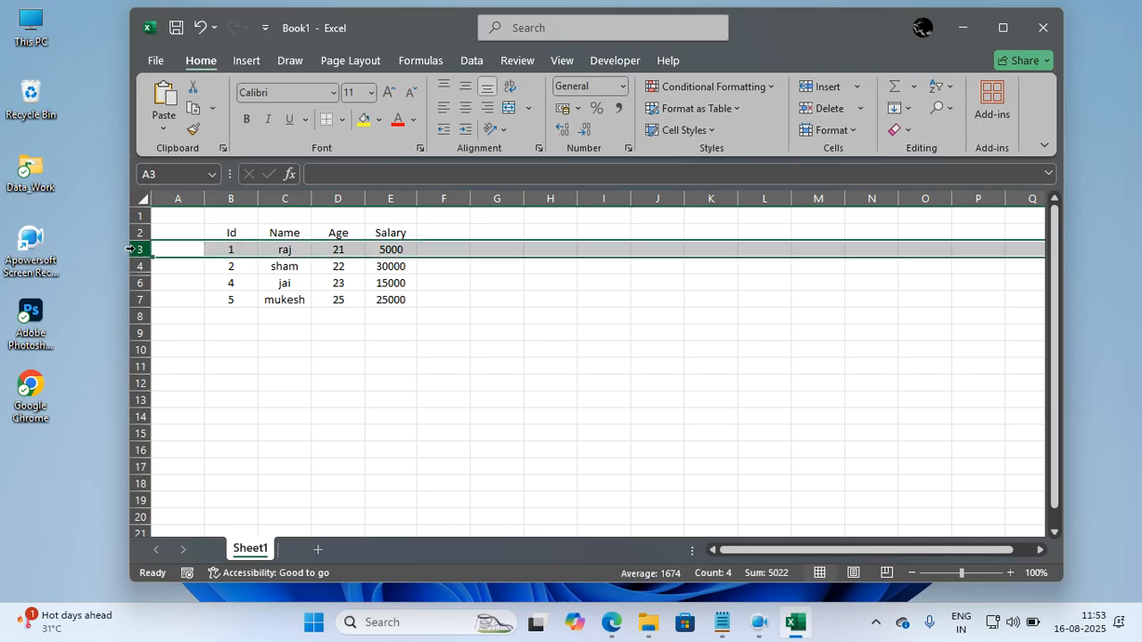
key("ctrl+9")
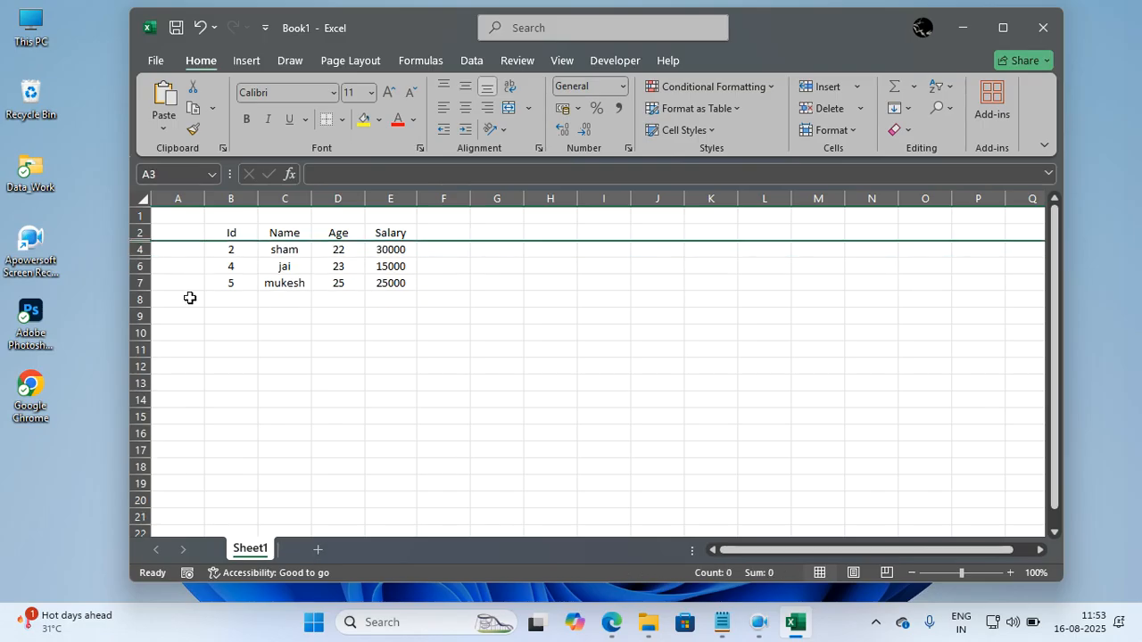
left_click(240, 365)
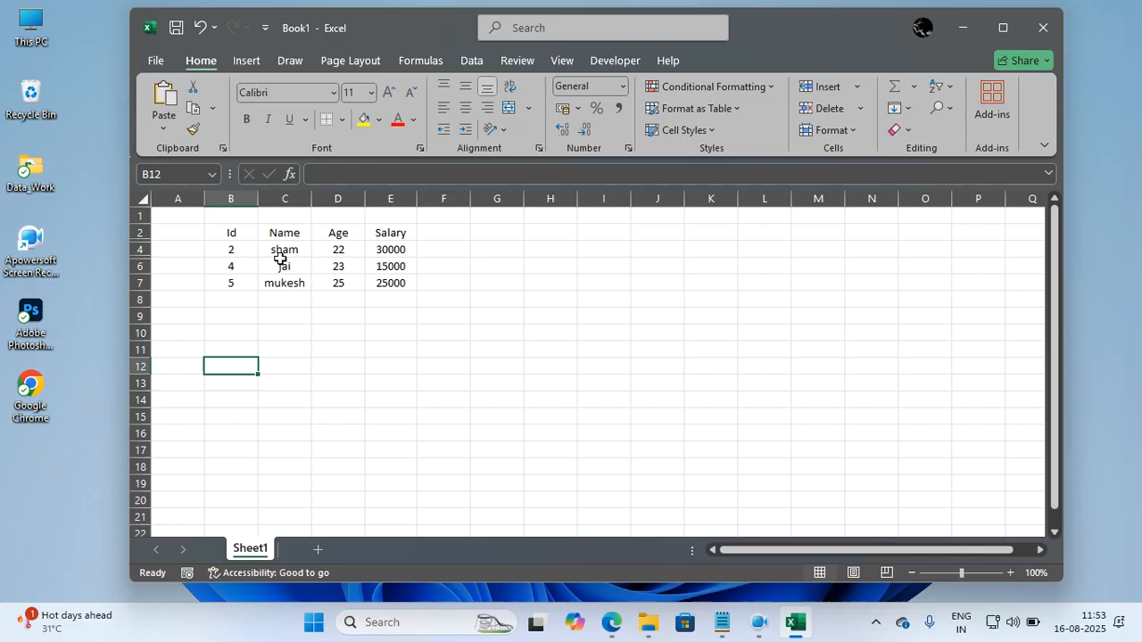
left_click(246, 387)
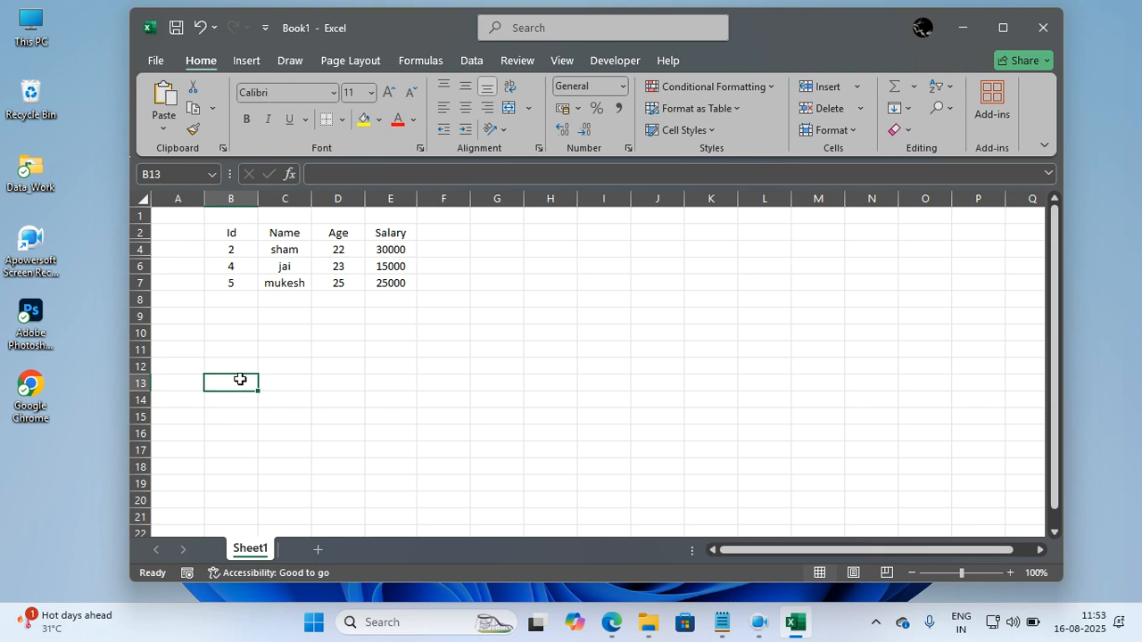
left_click(297, 272)
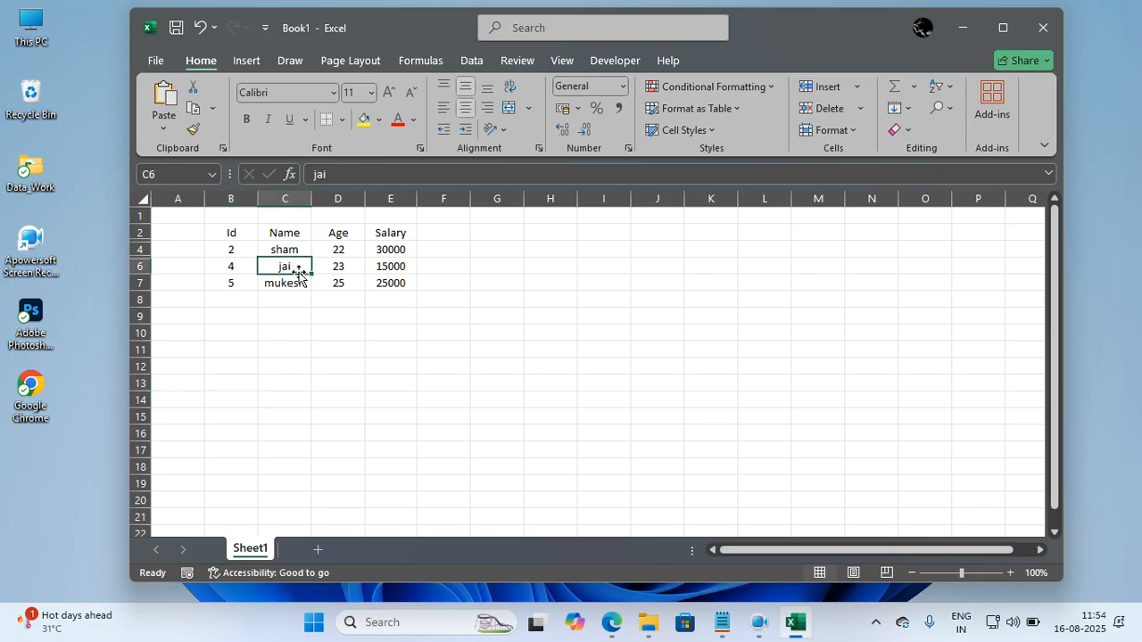
key("ctrl+a")
key("ctrl+c")
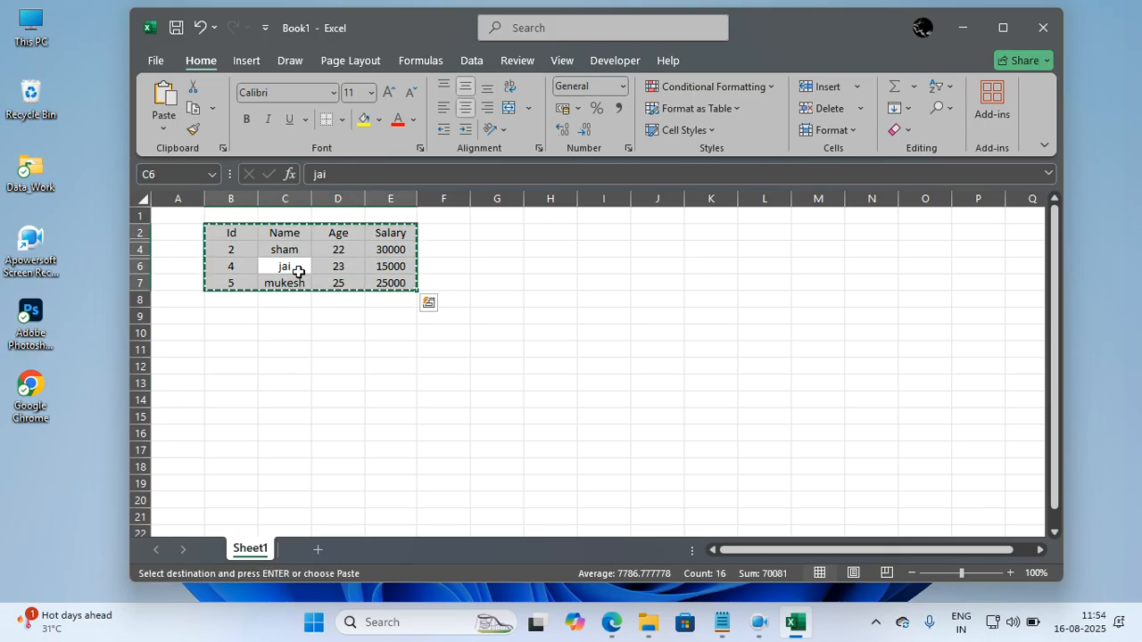
left_click(247, 382)
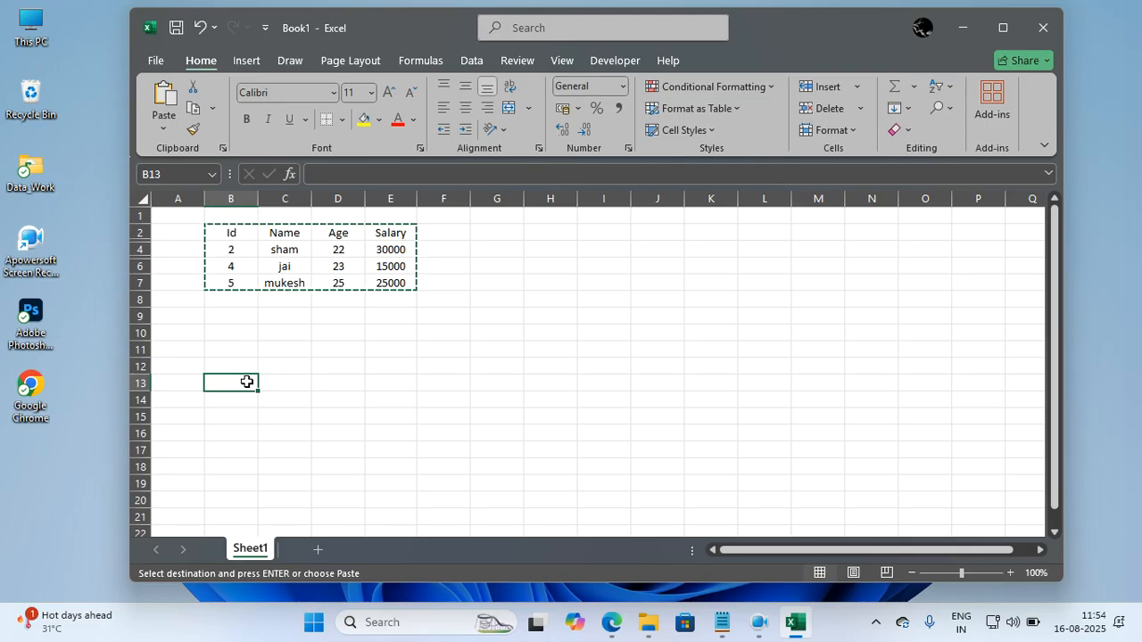
left_click(286, 269)
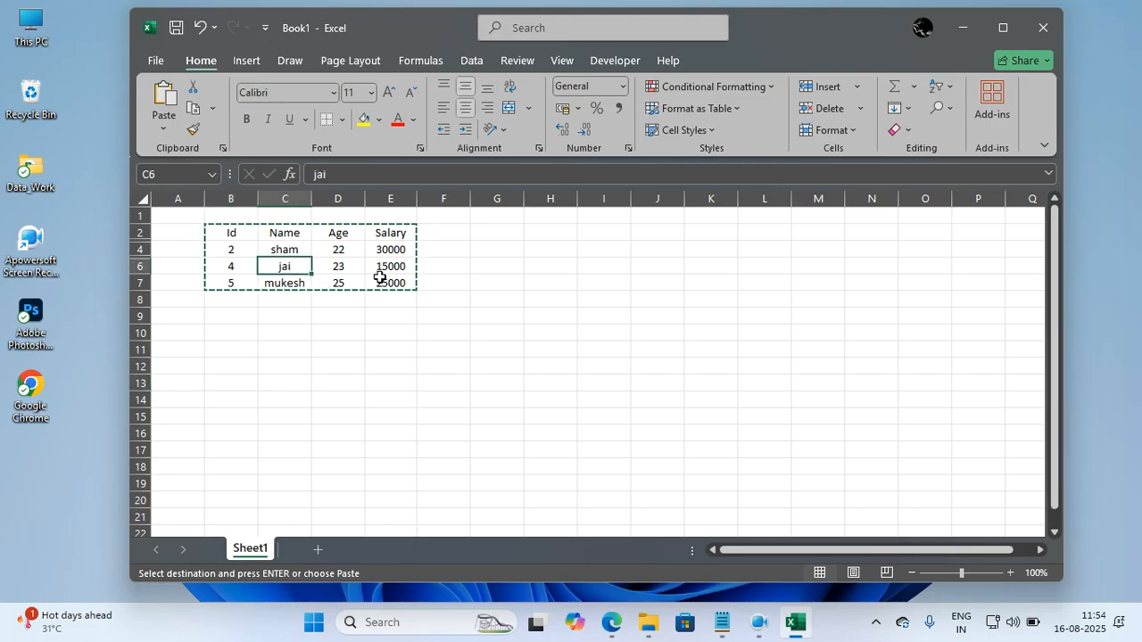
key("ctrl+a")
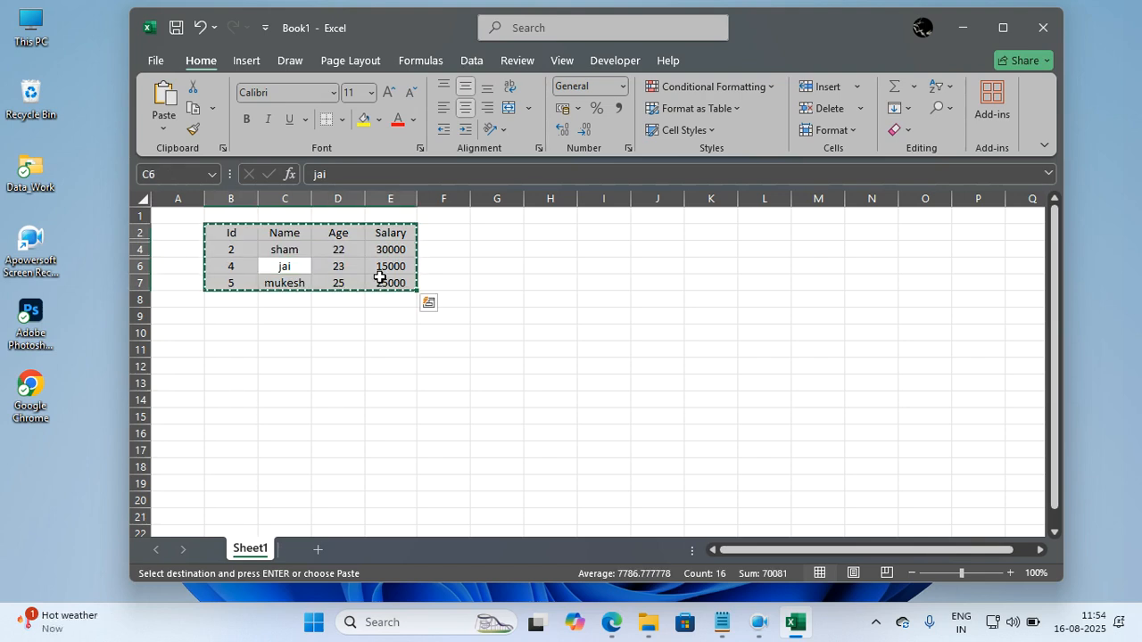
key("ctrl+shift+semicolon")
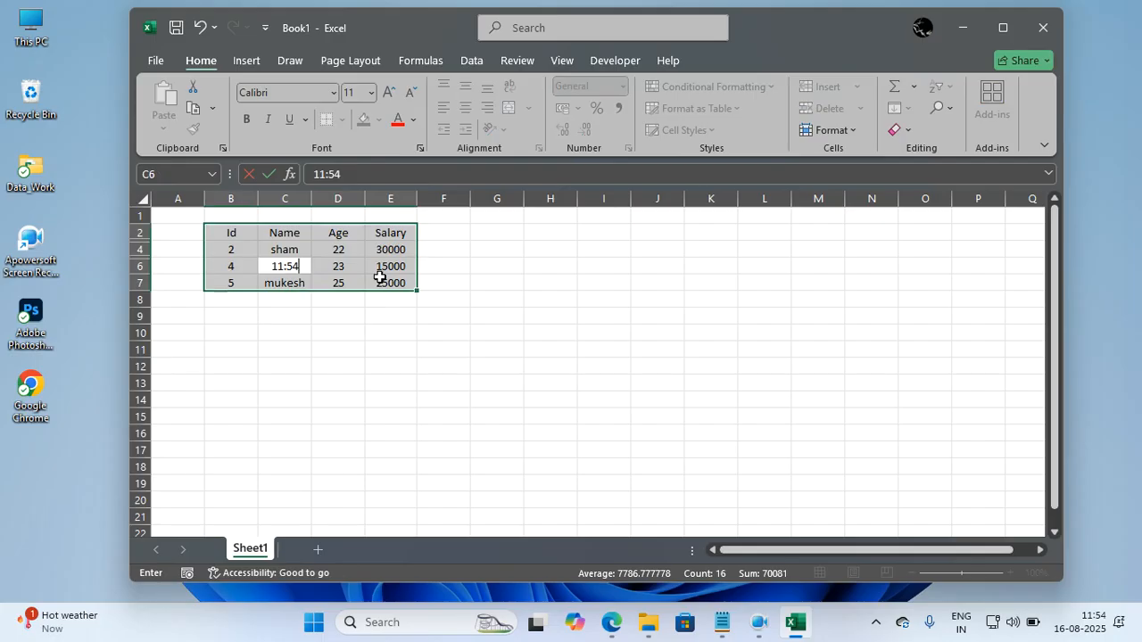
key("ctrl+z")
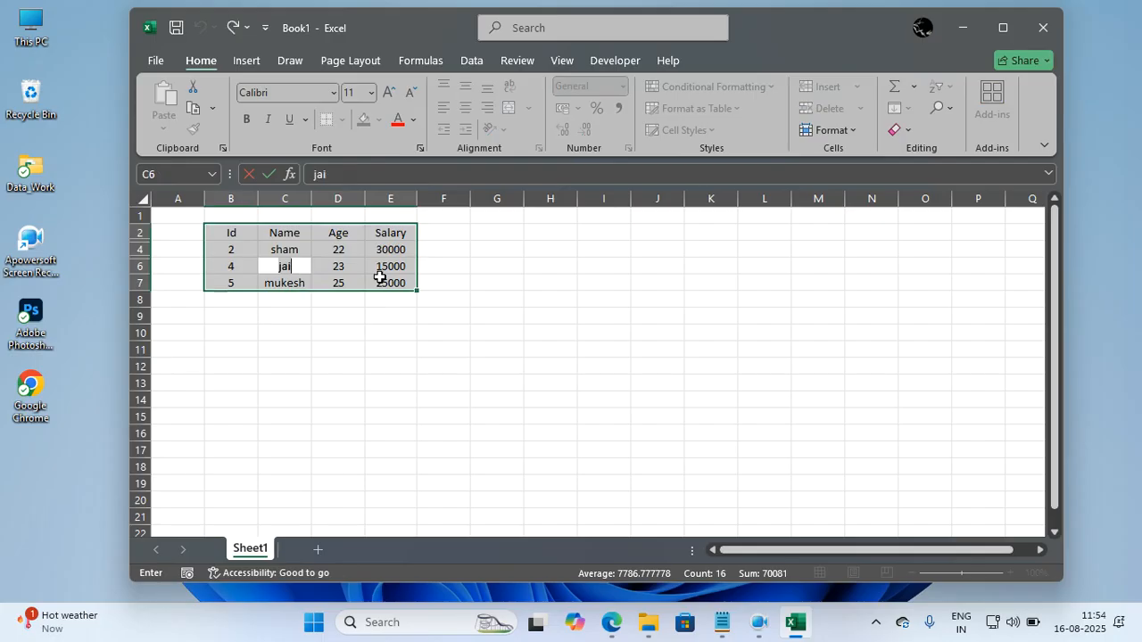
left_click(381, 277)
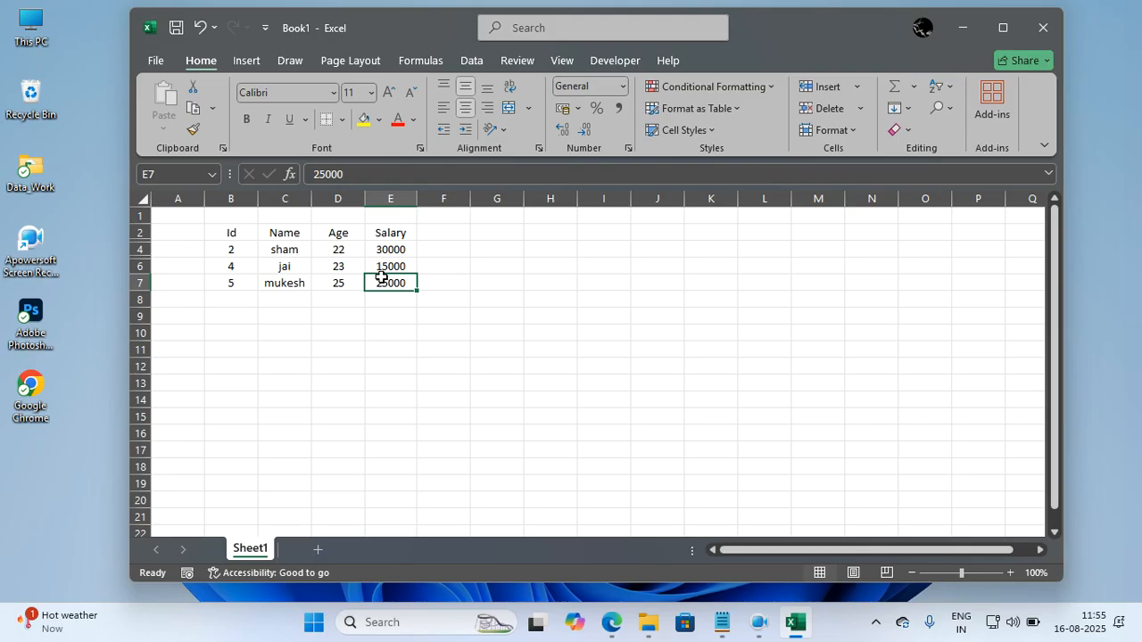
Copy table B2:E7, including its hidden rows, and paste it starting at cell B11.
left_click(319, 271)
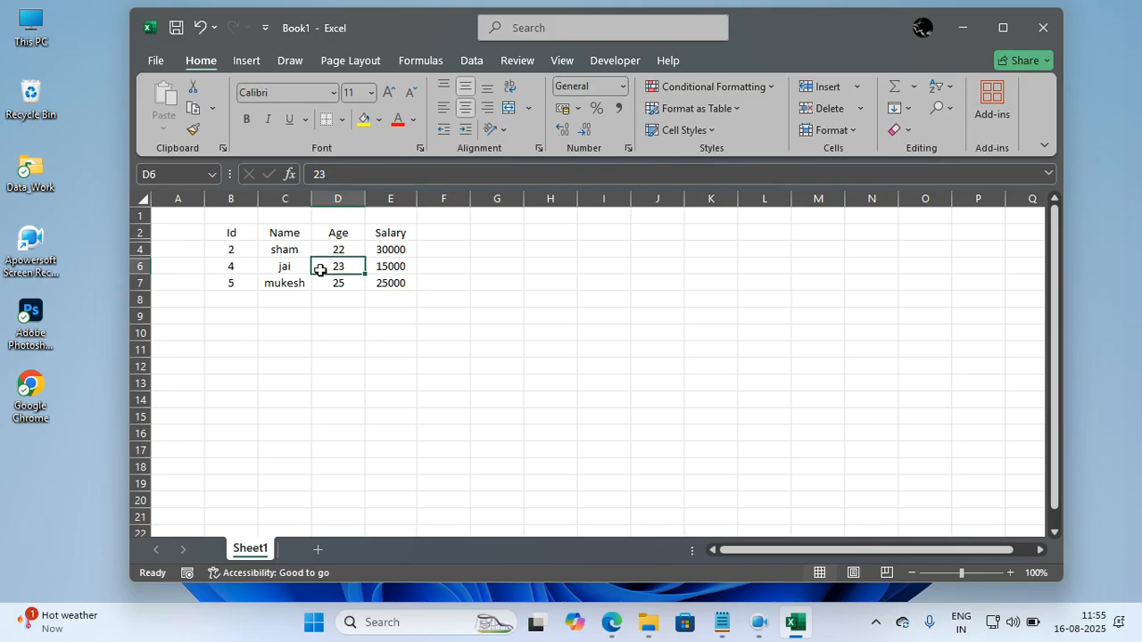
key("ctrl+a")
key("ctrl+c")
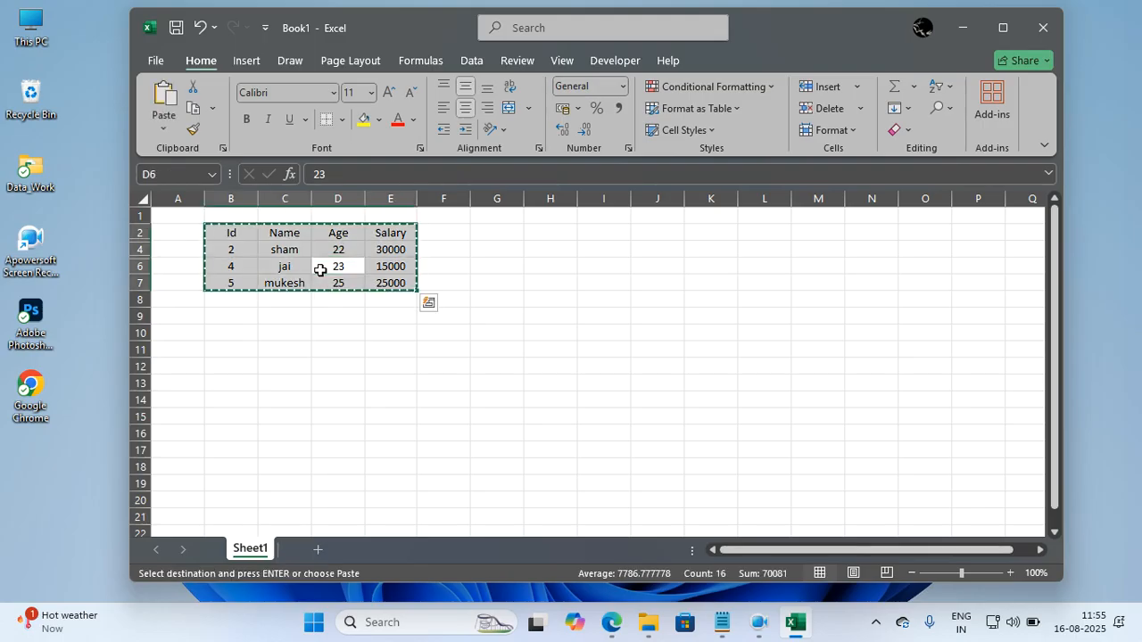
left_click(236, 350)
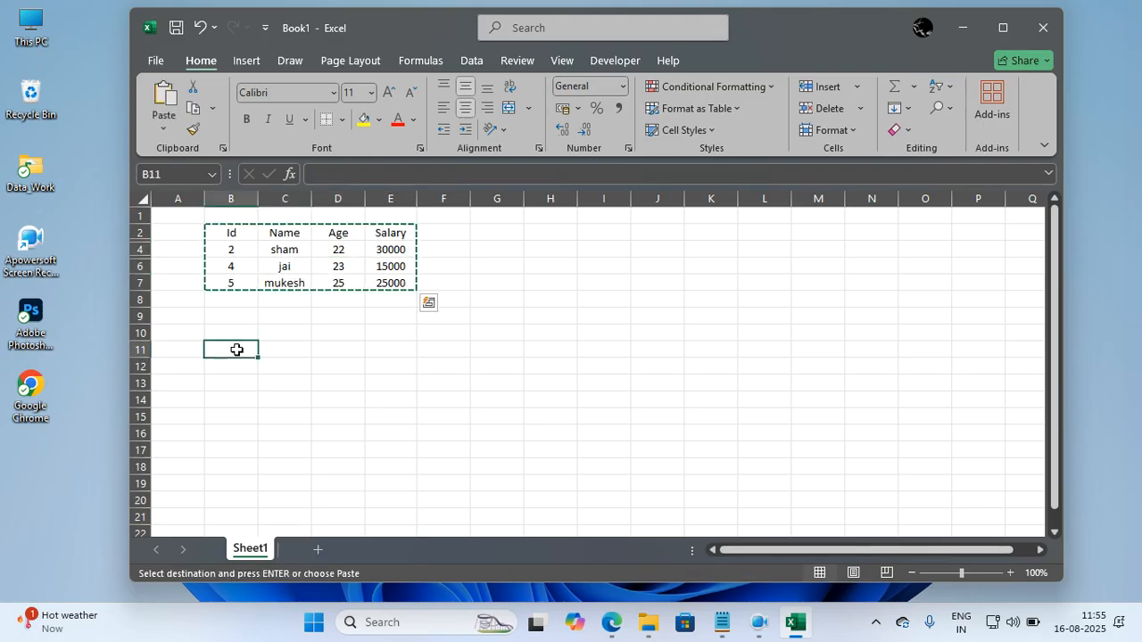
key("ctrl+v")
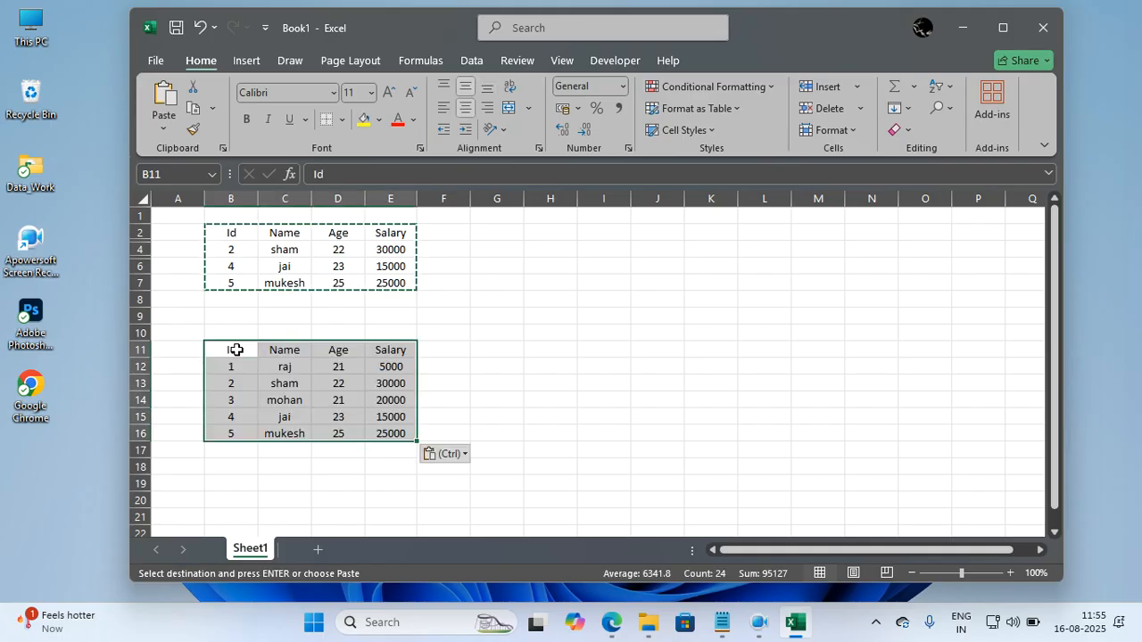
key("Escape")
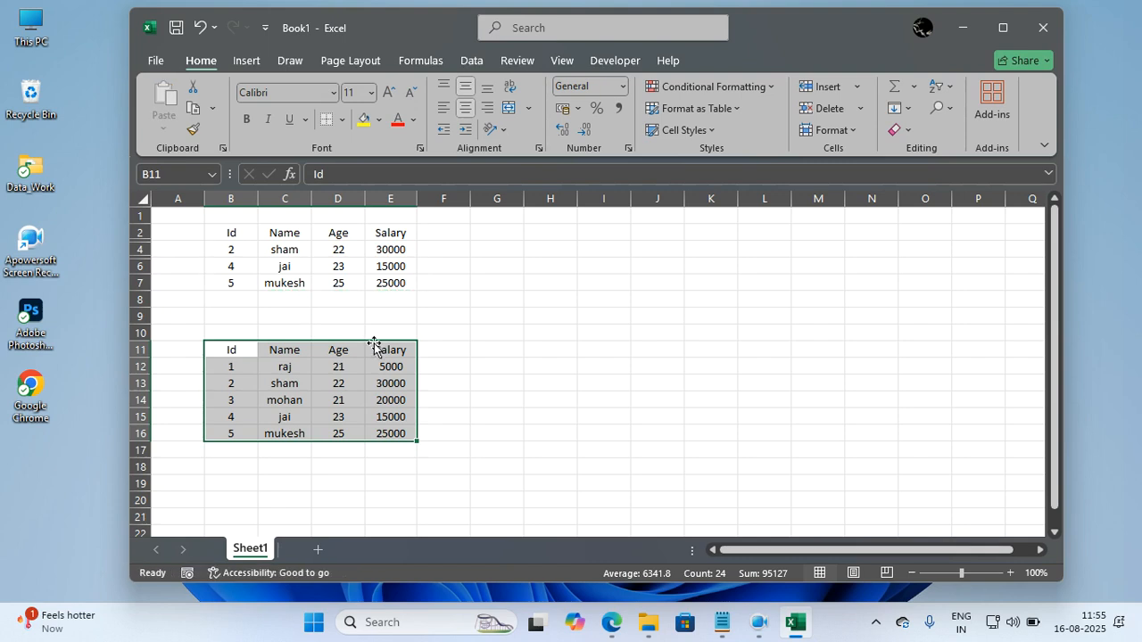
left_click(446, 366)
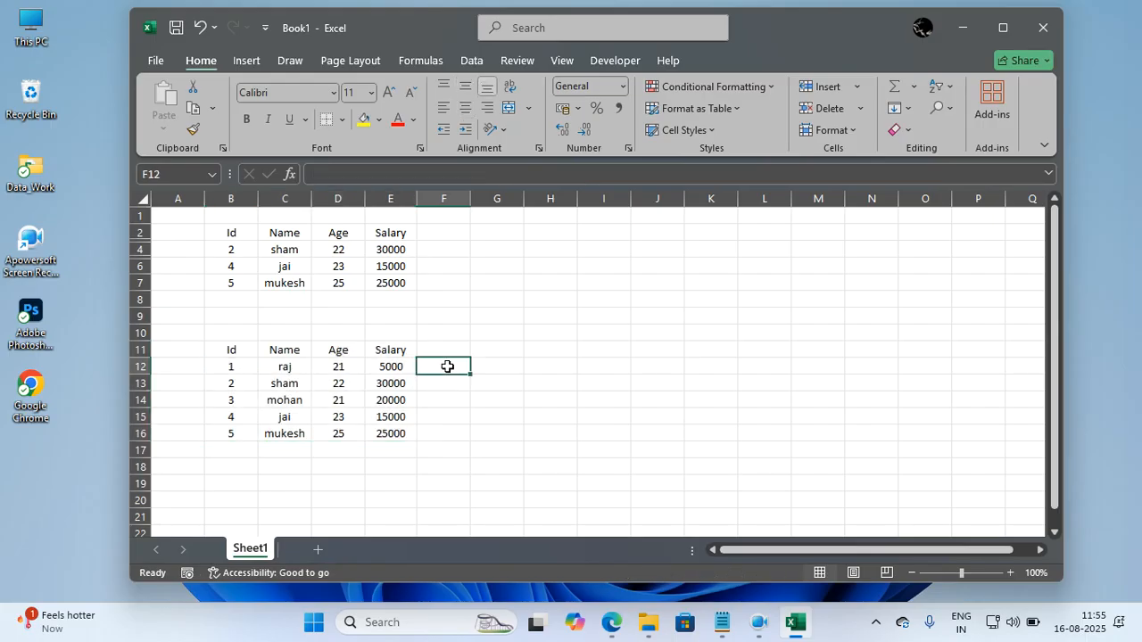
Copy table B2:E7 with its hidden rows again and paste it starting at cell G11.
left_click(353, 266)
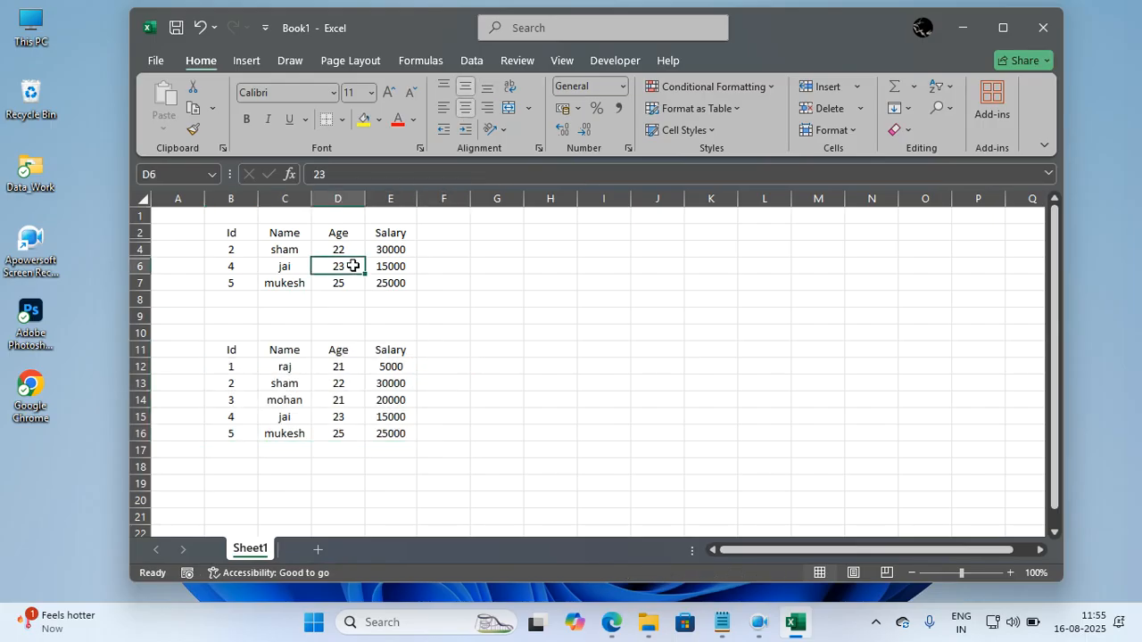
key("ctrl+a")
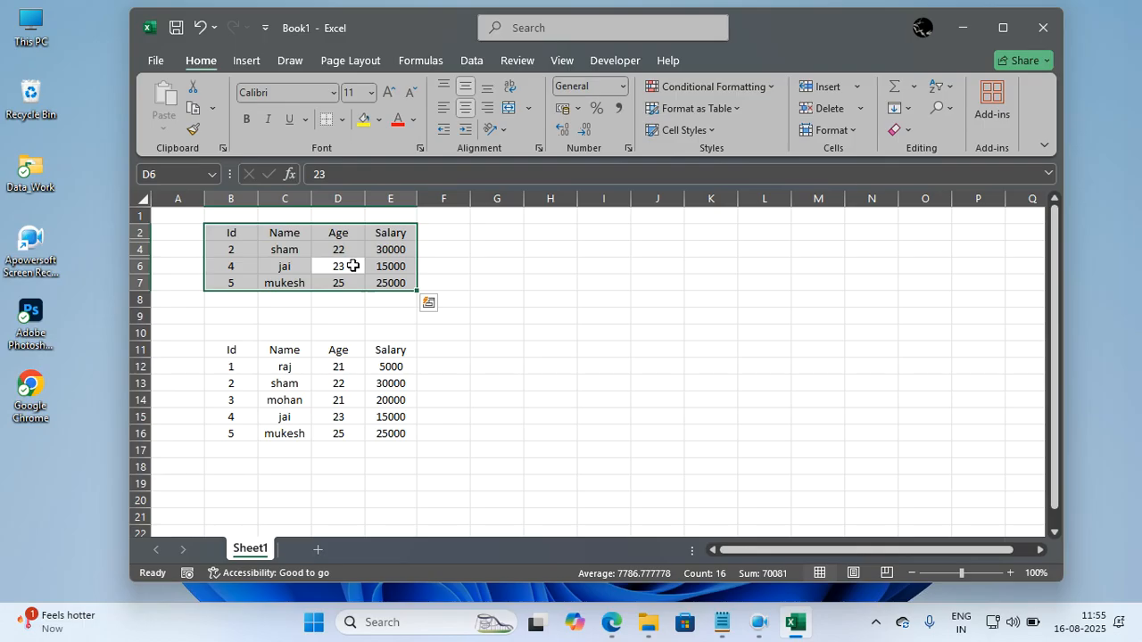
key("ctrl+c")
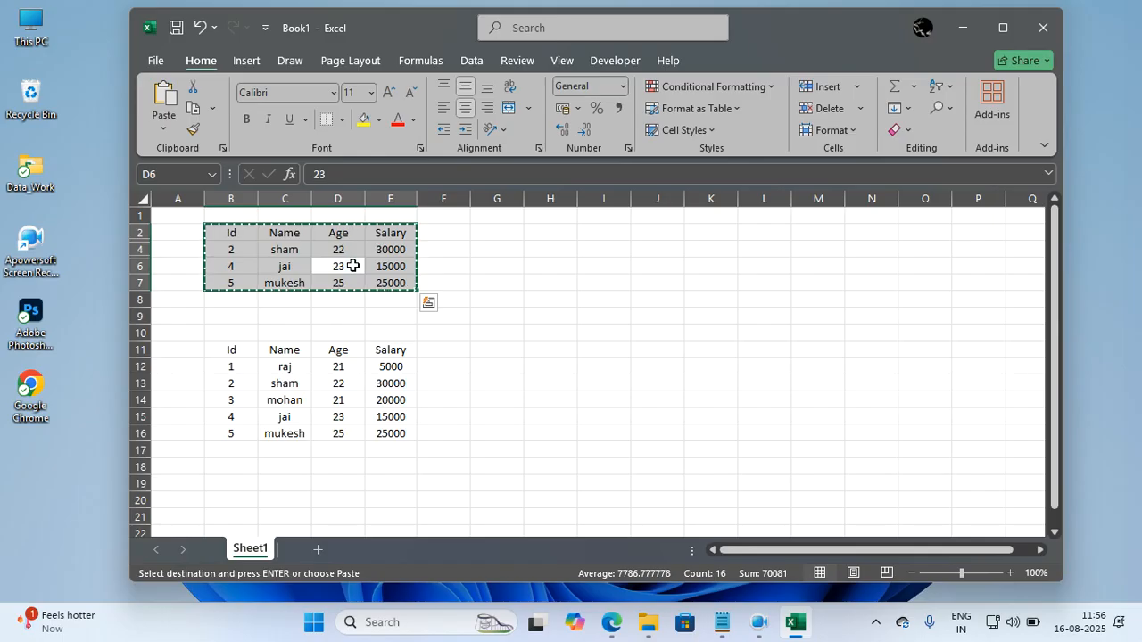
left_click(493, 354)
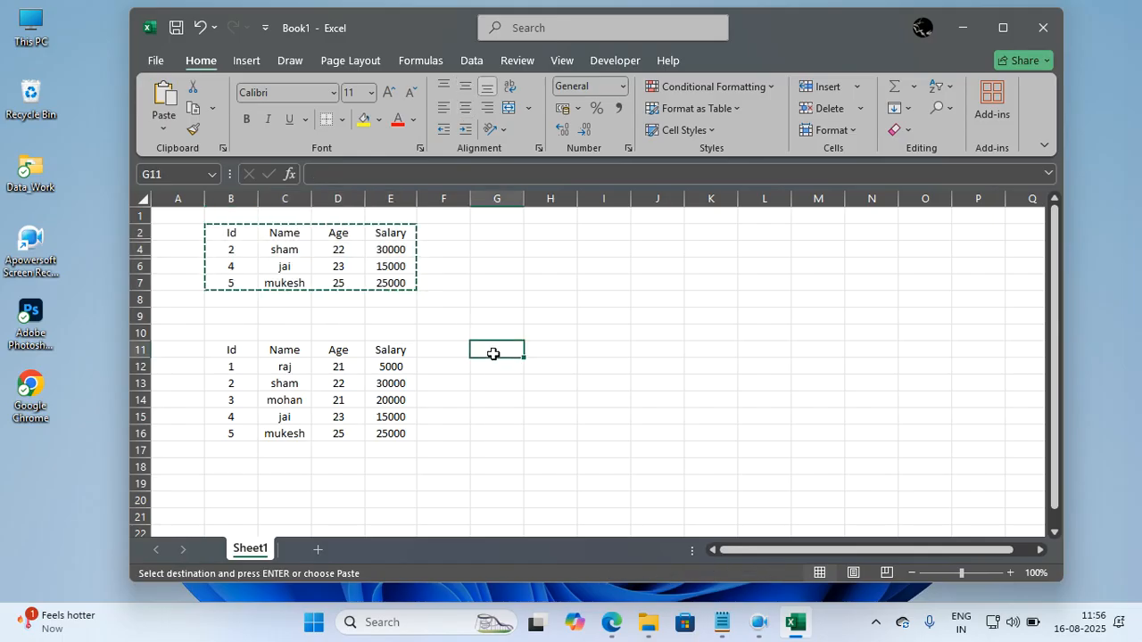
key("ctrl+v")
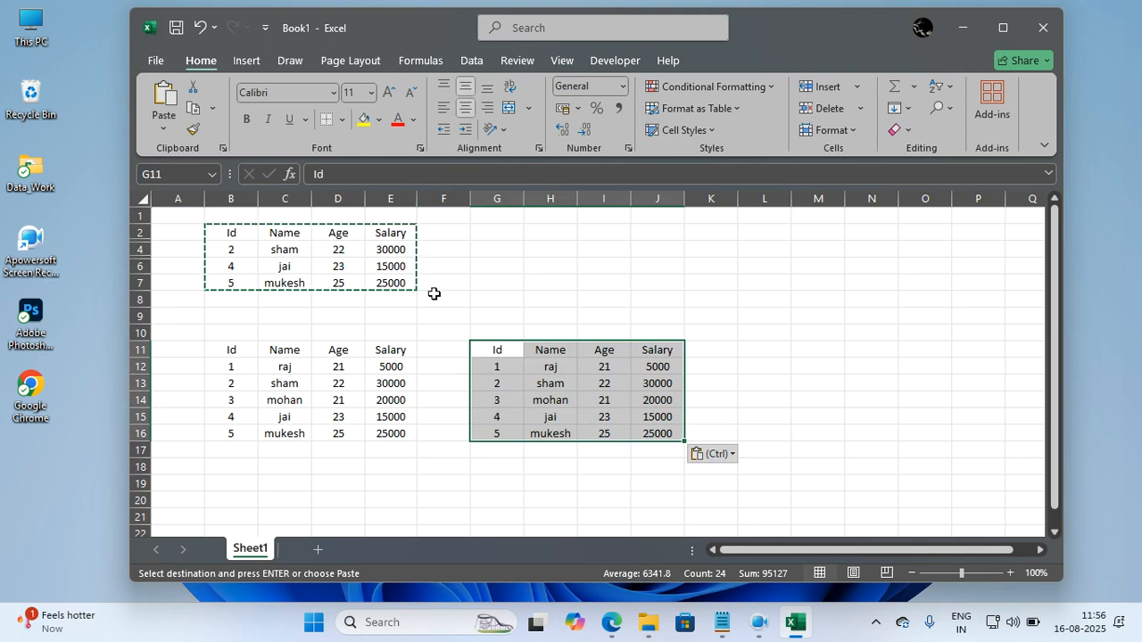
key("Escape")
Copy only the visible cells of table B2:E7 and paste them starting at cell L11.
left_click(357, 265)
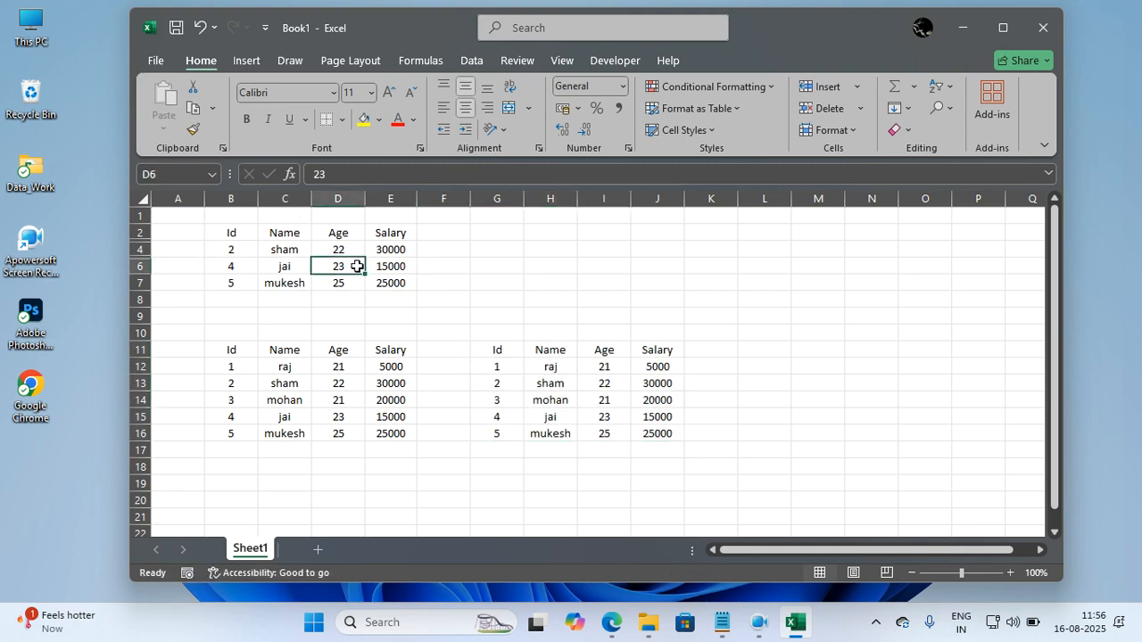
key("ctrl+a")
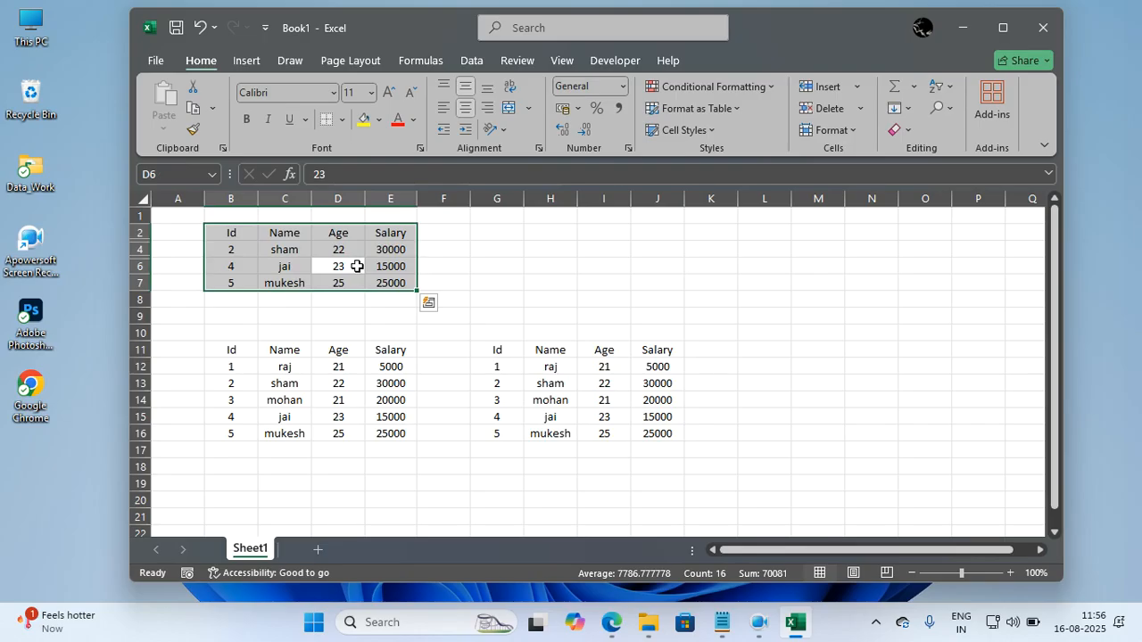
key("alt")
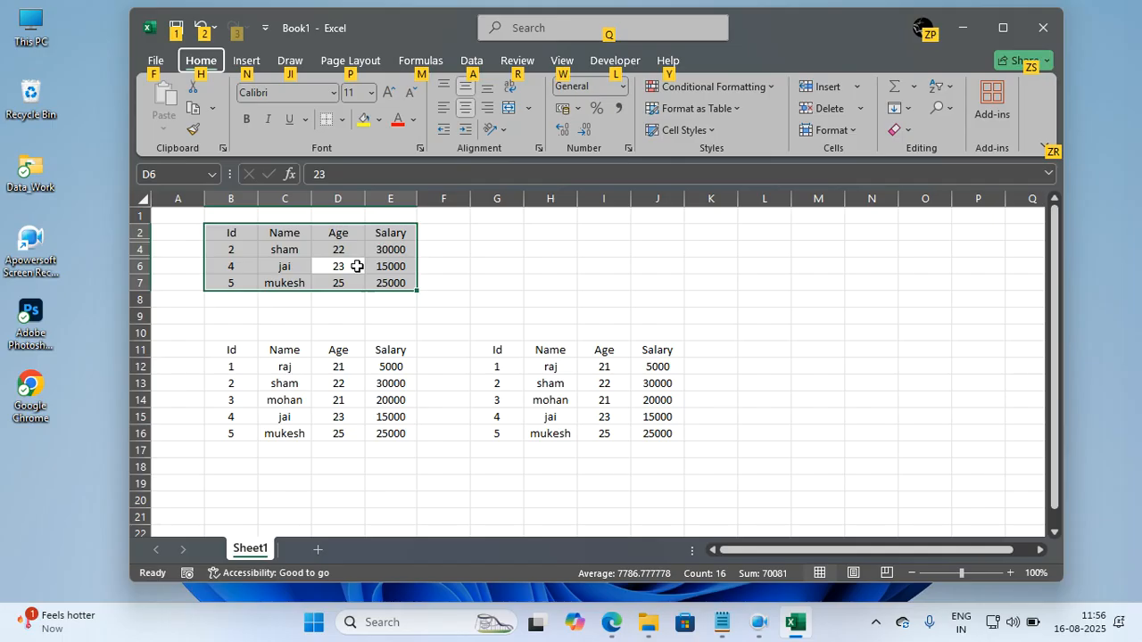
key("Escape")
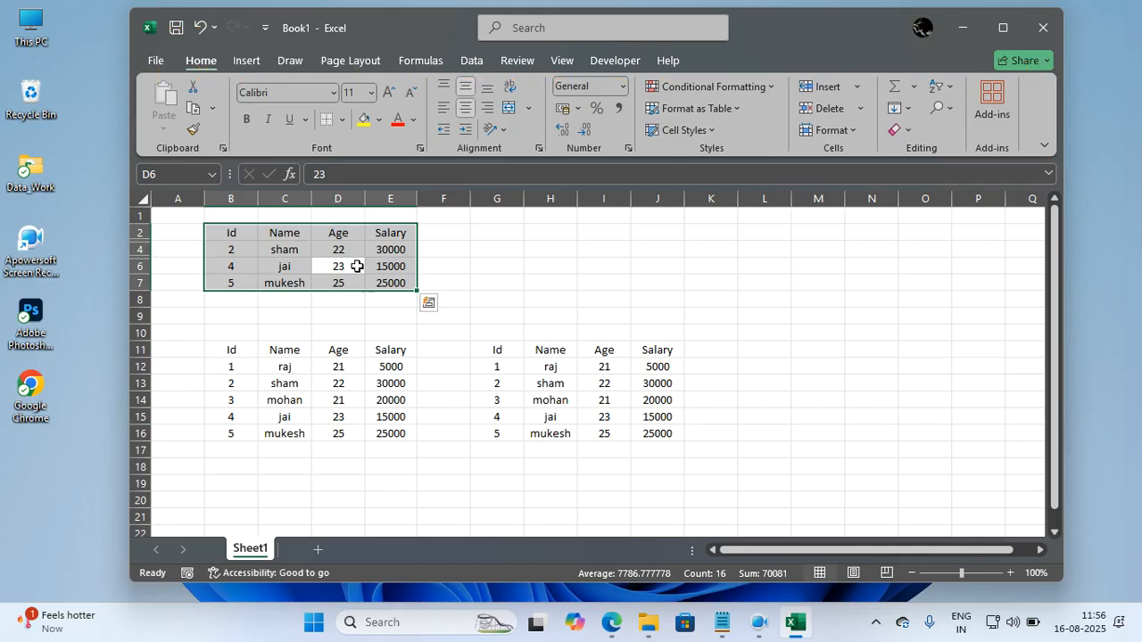
key("alt")
key("alt+semicolon")
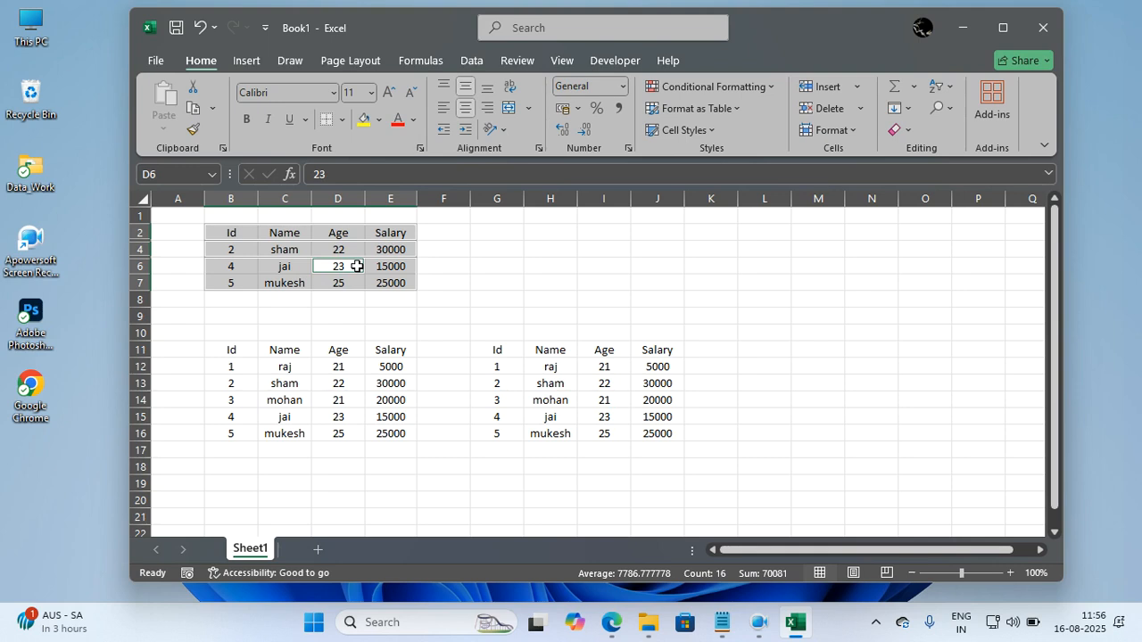
key("ctrl+c")
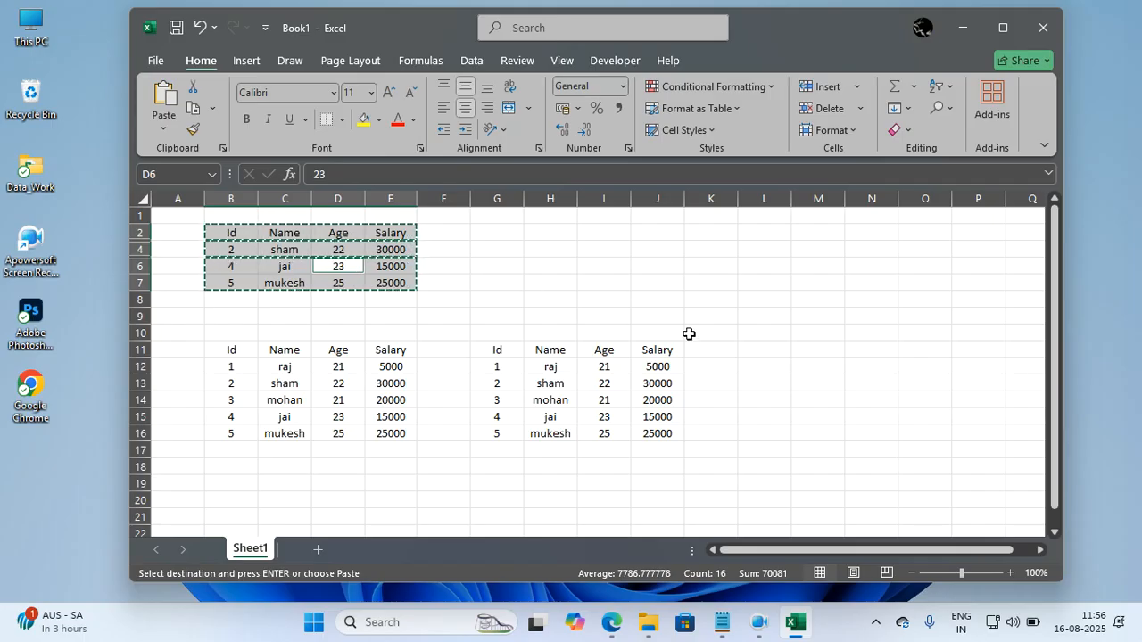
left_click(752, 354)
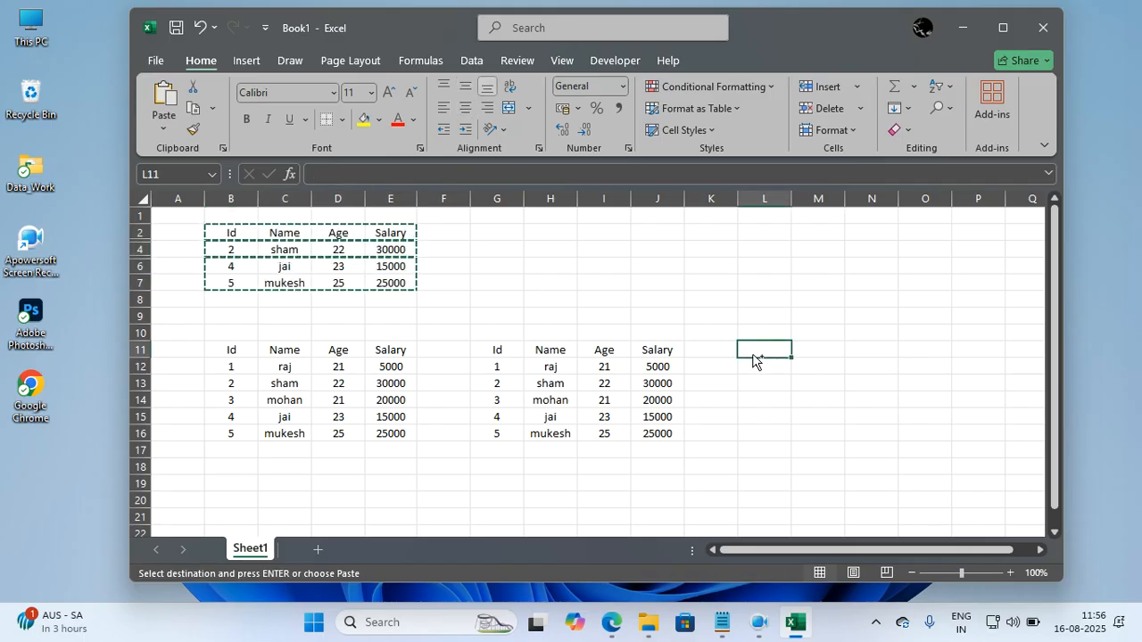
key("ctrl+v")
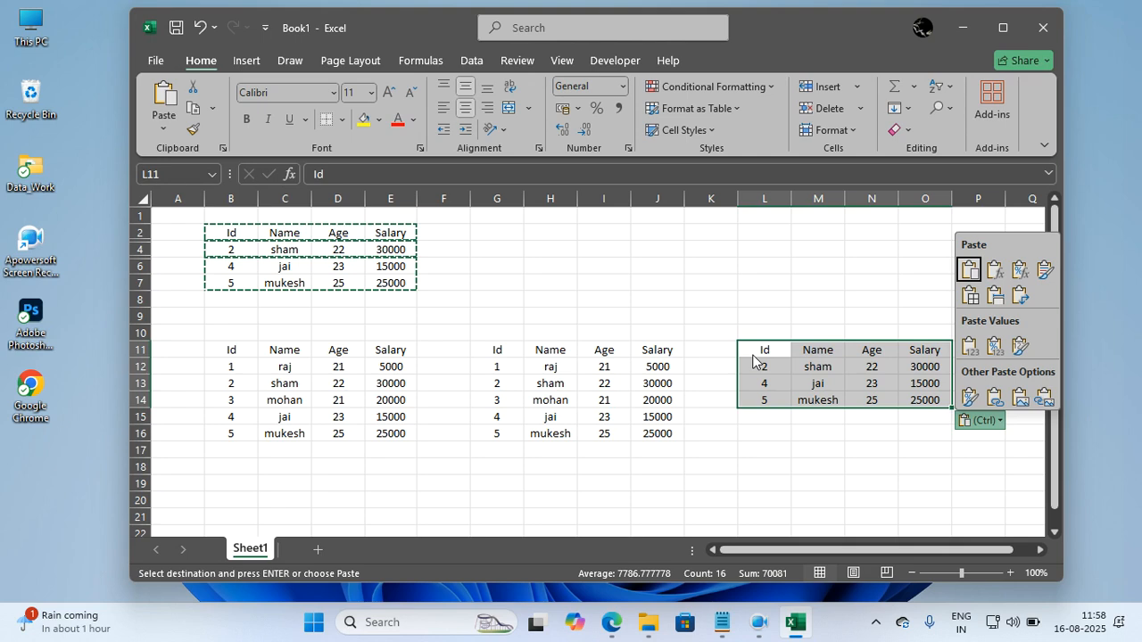
left_click(777, 311)
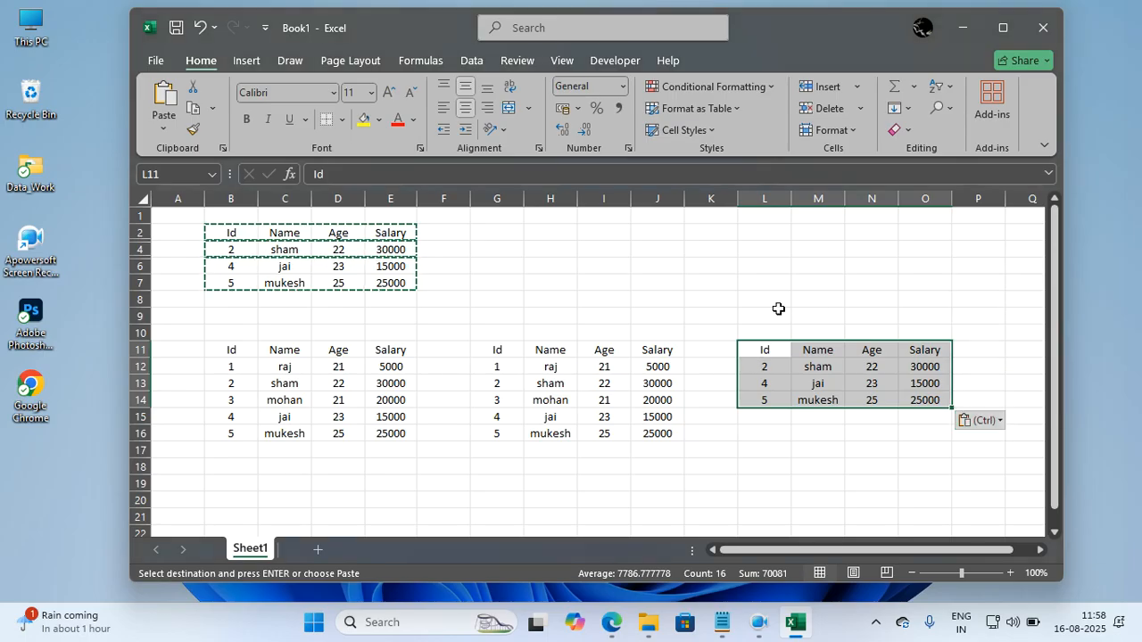
left_click(778, 312)
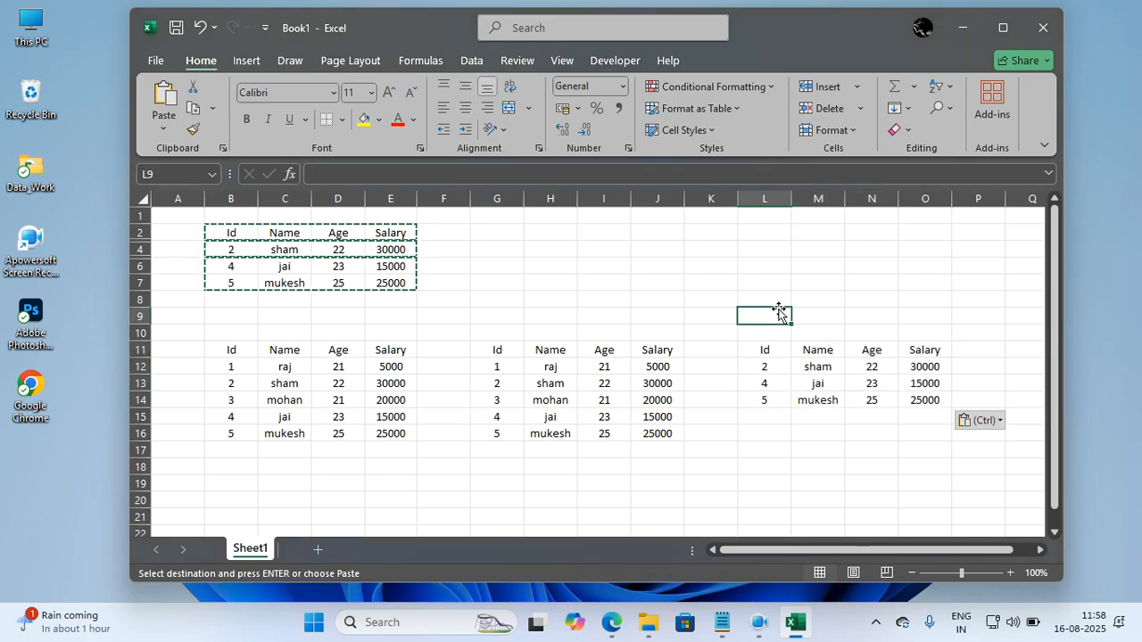
key("Escape")
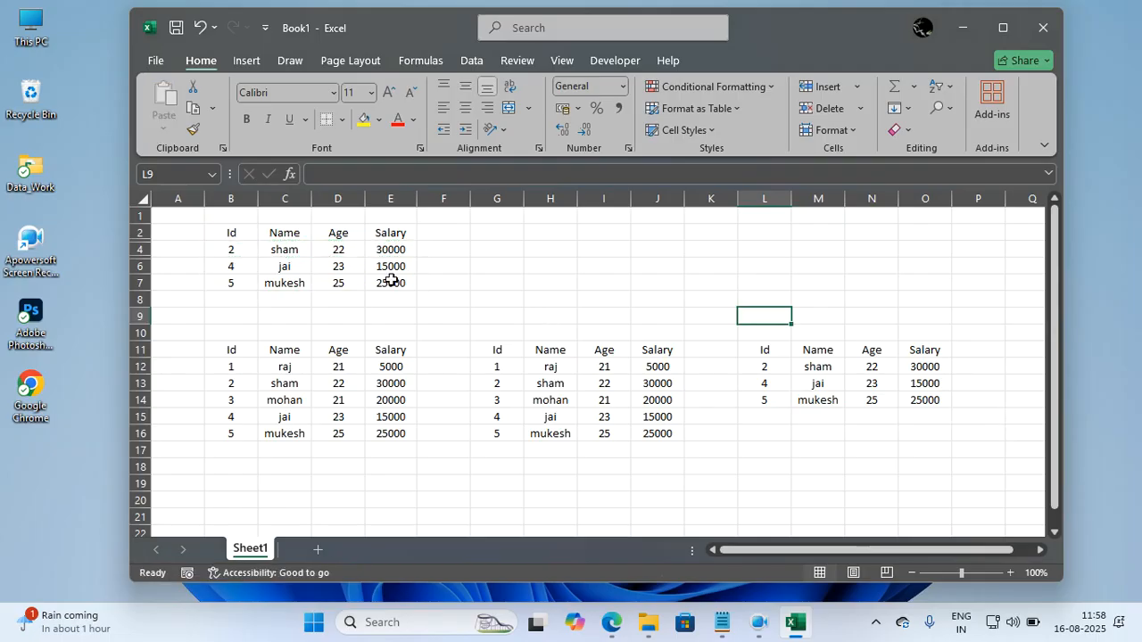
Unhide rows 3 and 5, and copy the full table B2:E7 to cell C2 of a new worksheet.
left_click_drag(139, 233, 133, 287)
double_click(134, 287)
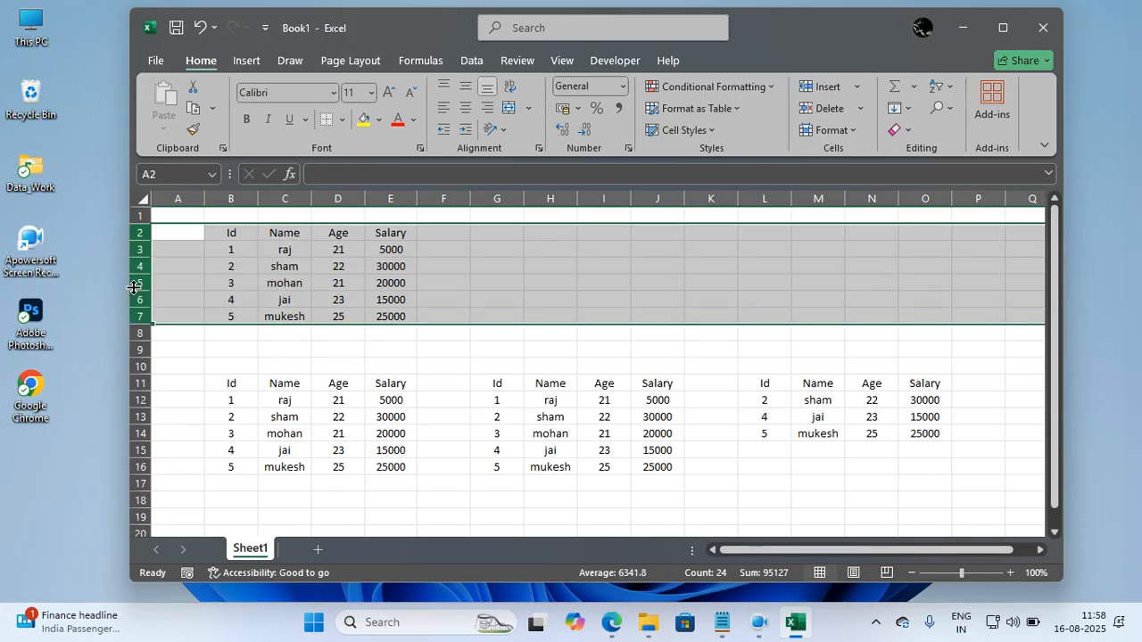
left_click(298, 296)
key("ctrl+a")
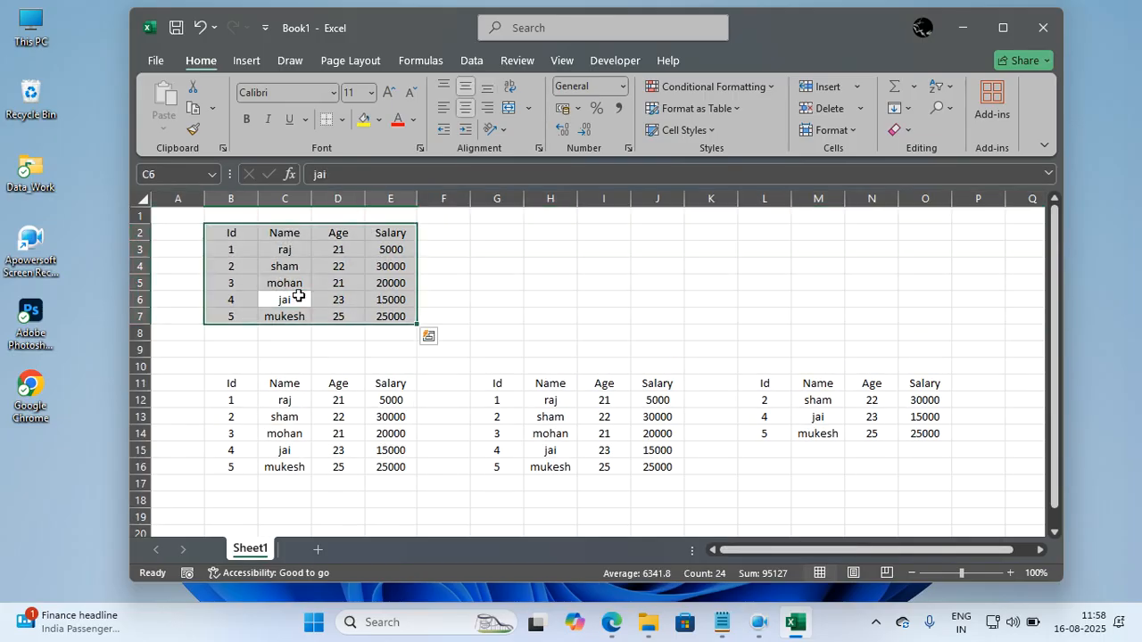
key("ctrl+c")
left_click(316, 549)
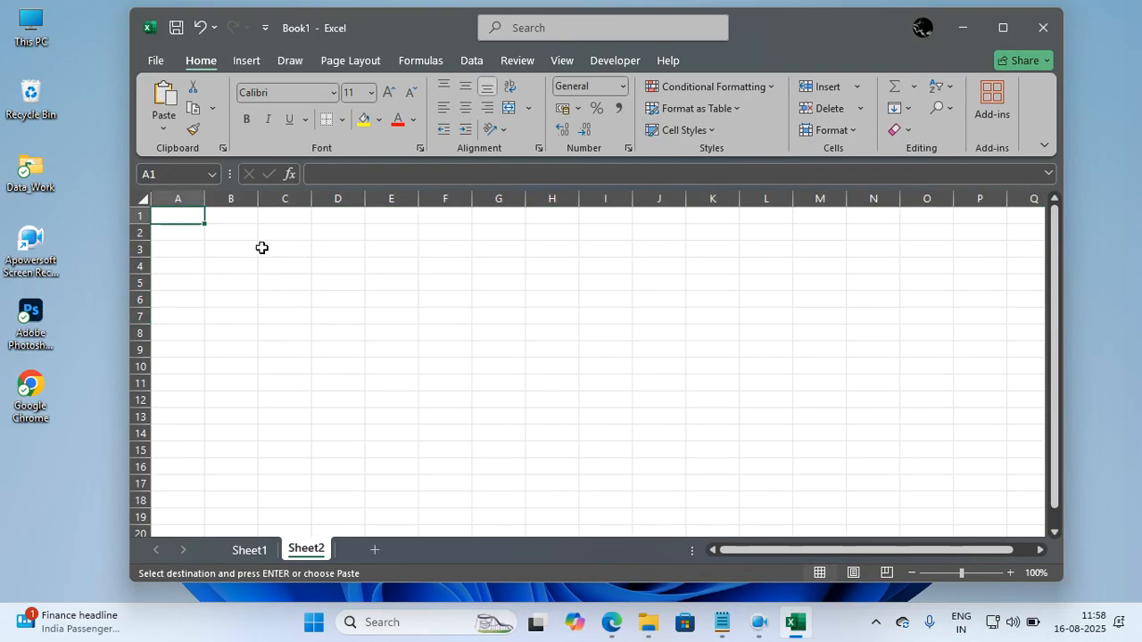
left_click(260, 231)
key("ctrl+v")
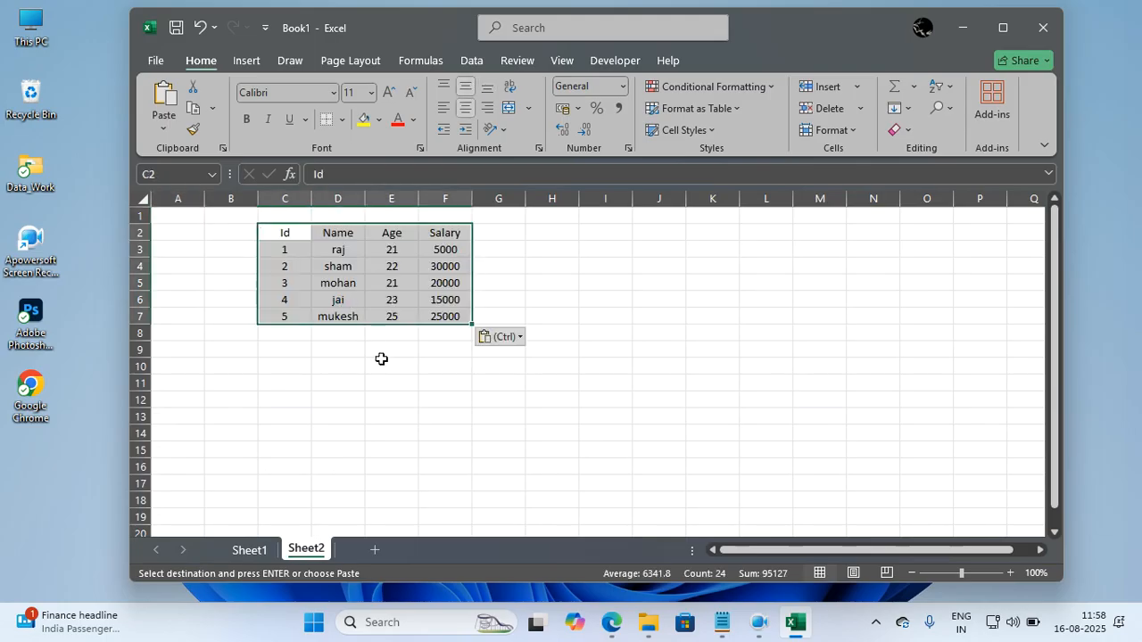
left_click(389, 365)
left_click(443, 372)
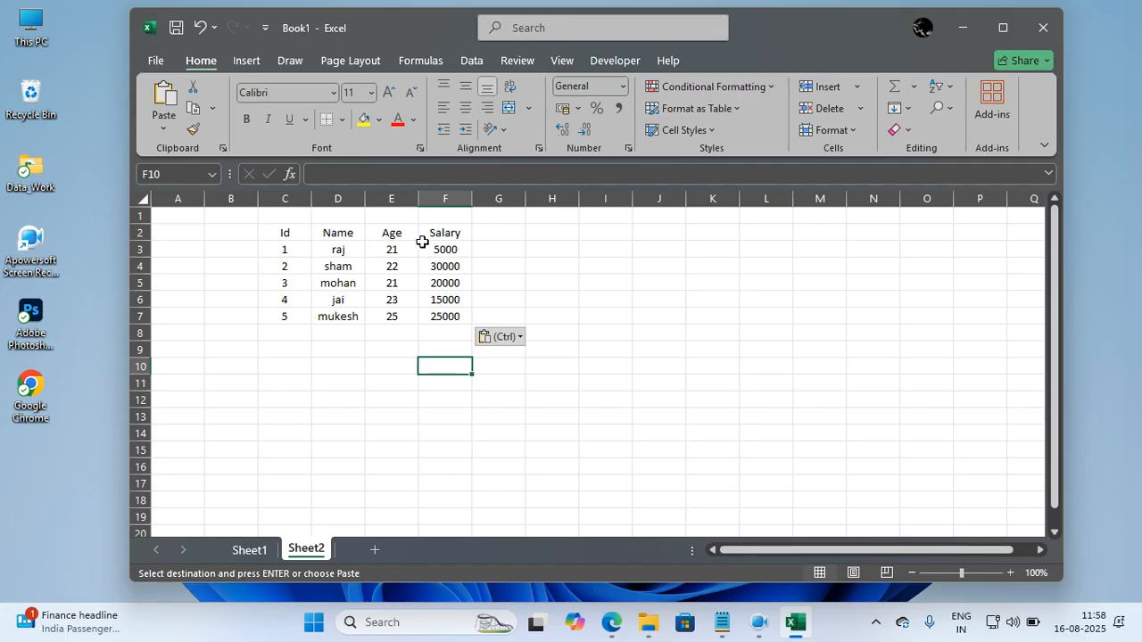
Turn on filtering for table C2:F7 on Sheet2.
left_click(393, 268)
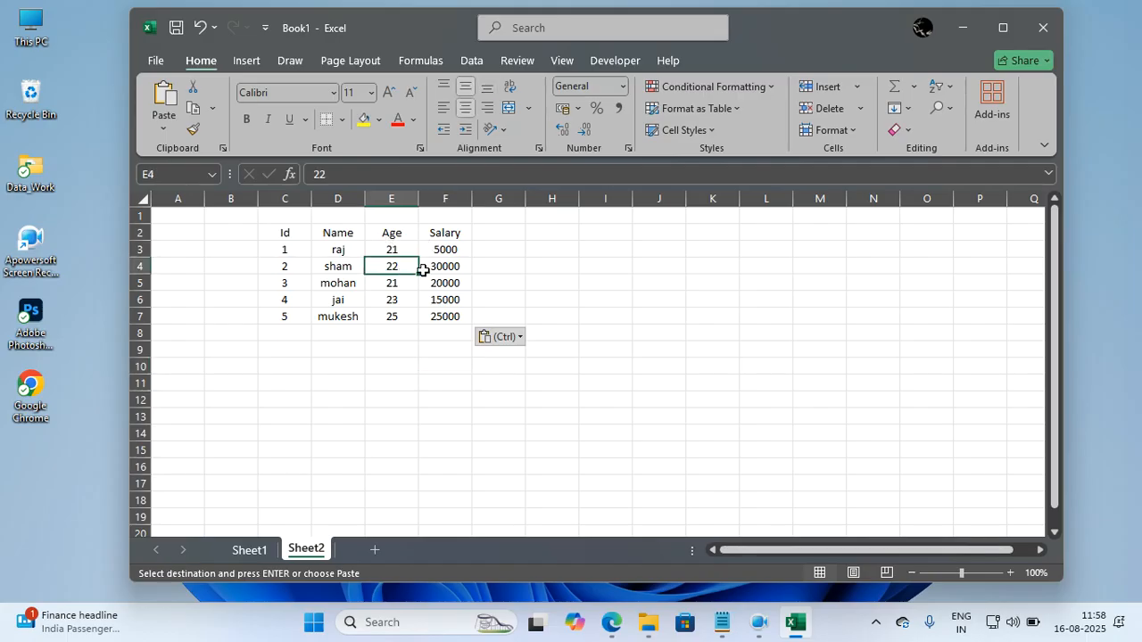
key("ctrl+a")
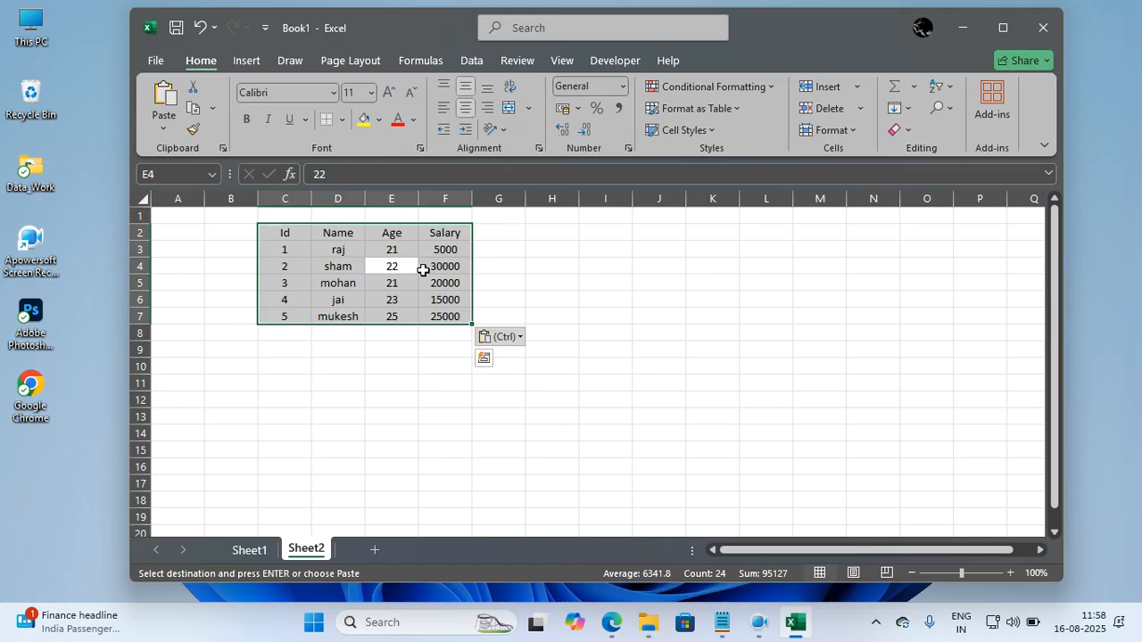
left_click(474, 62)
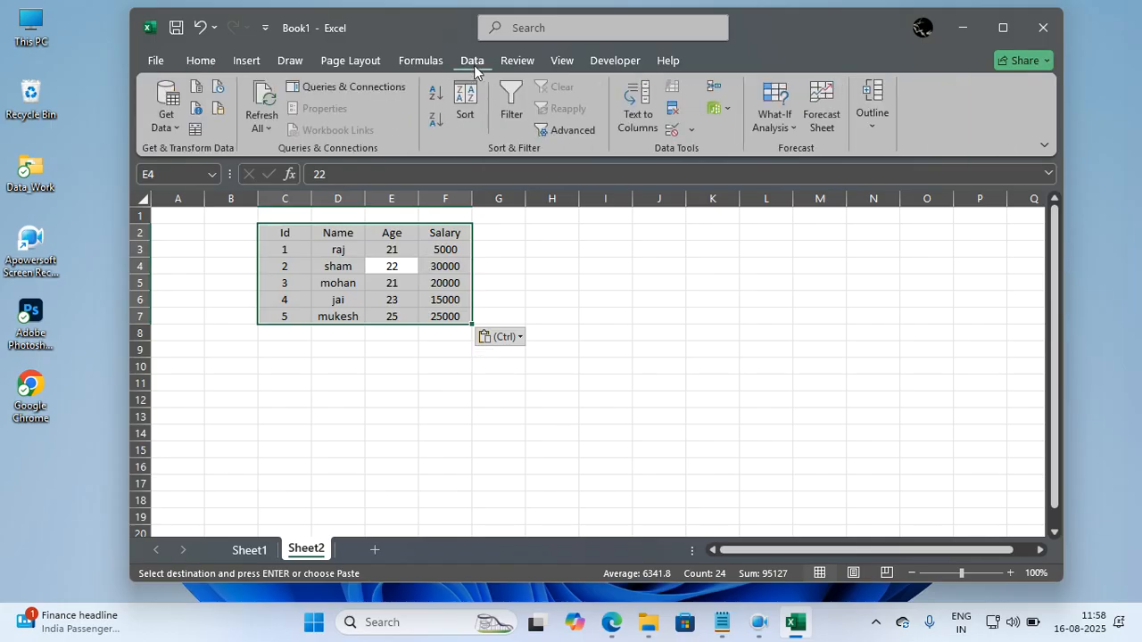
left_click(508, 112)
left_click(444, 249)
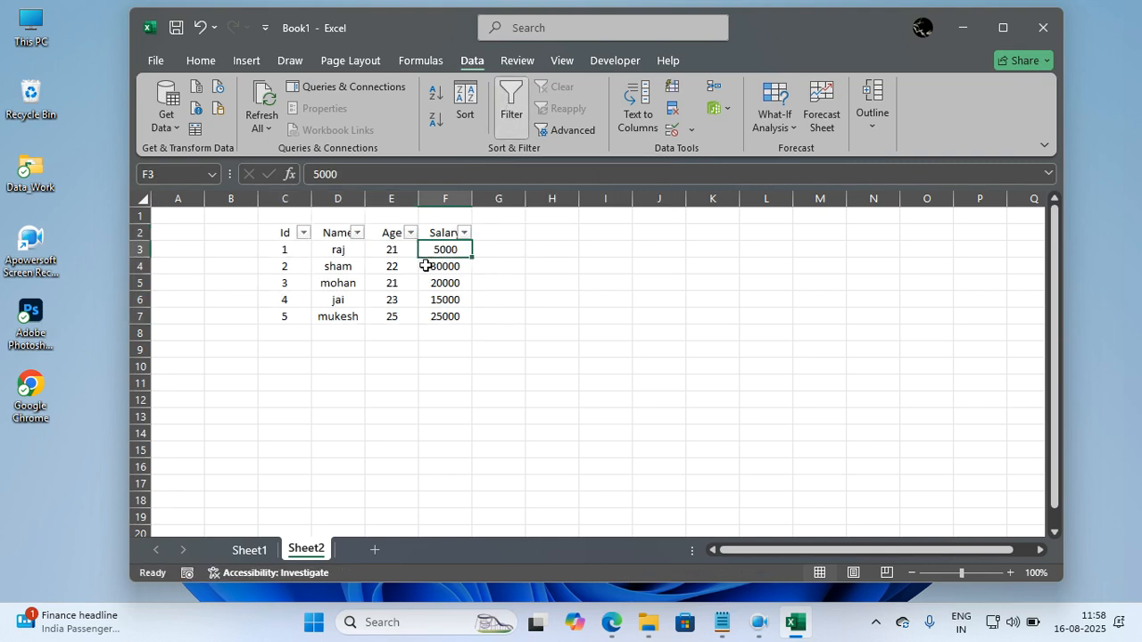
Filter the Name column to exclude the person with Id 4.
left_click(357, 233)
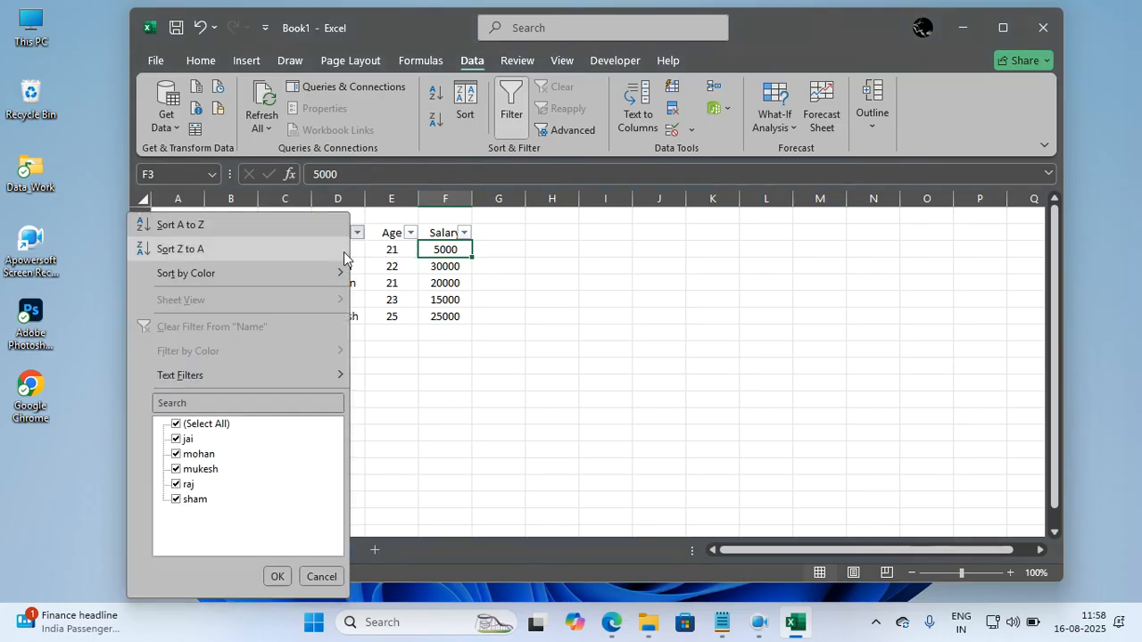
left_click(175, 440)
left_click(275, 577)
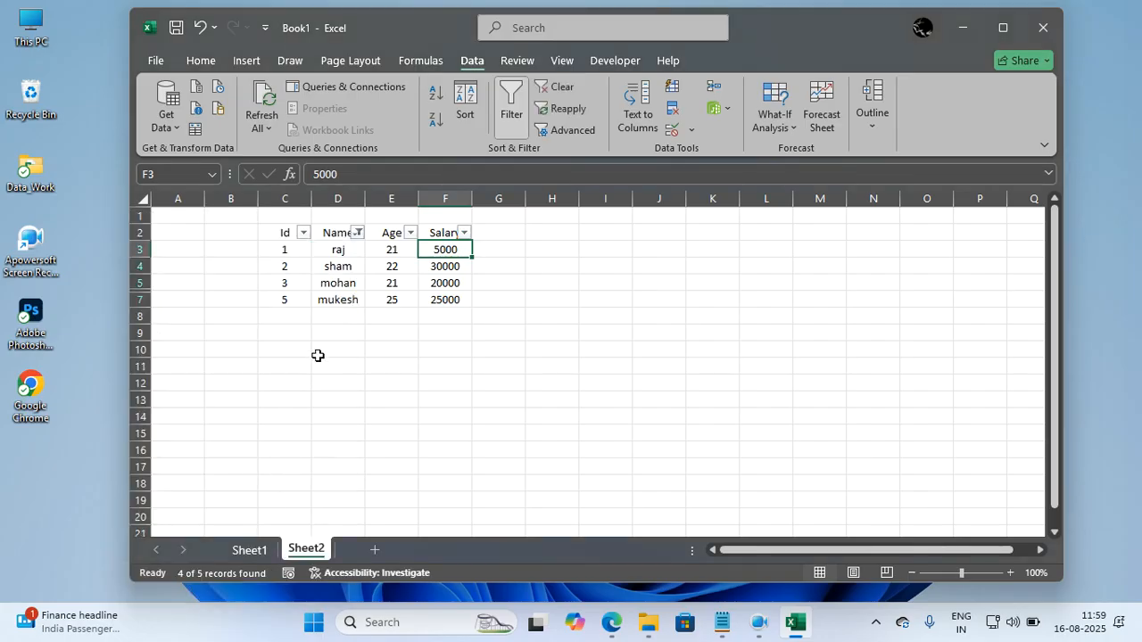
Include the person with Id 4 in the Name column filter again.
left_click(358, 232)
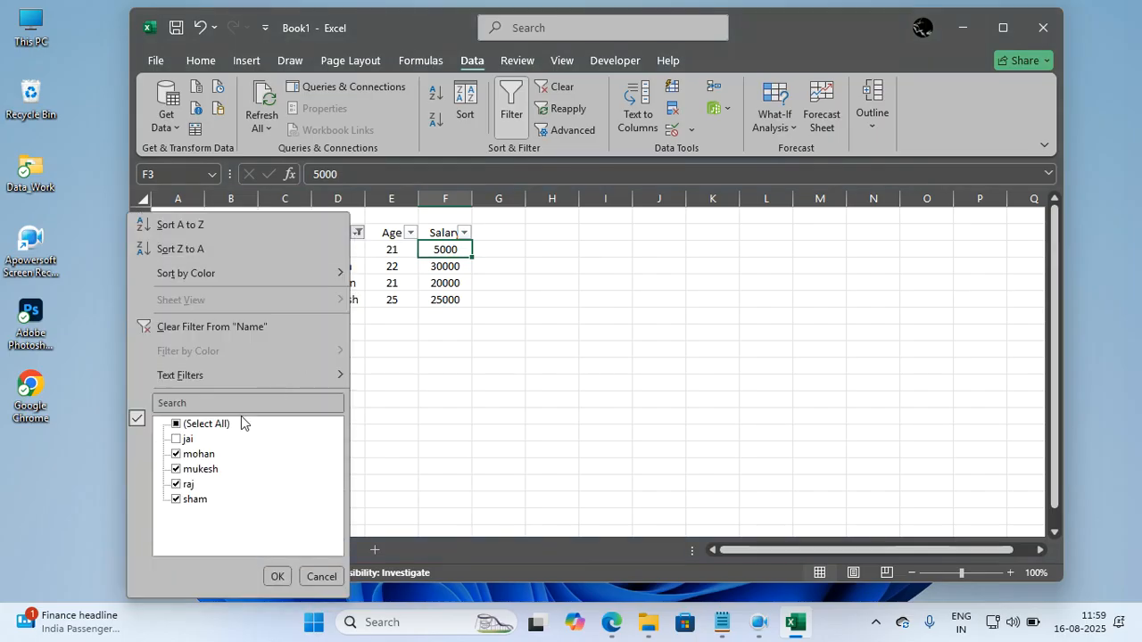
left_click(177, 439)
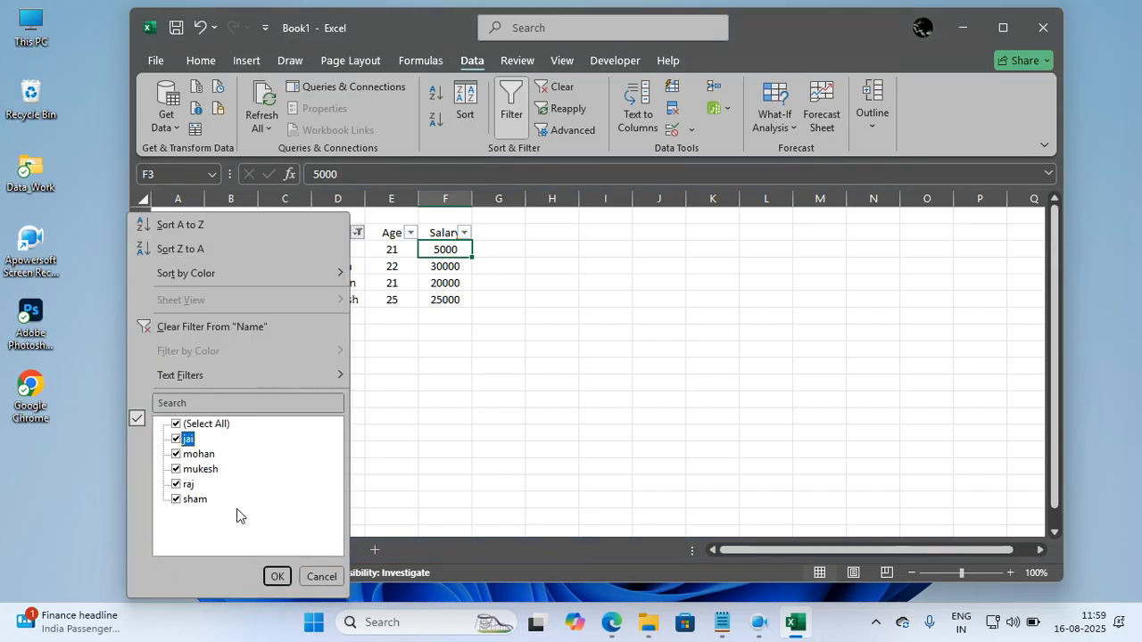
left_click(273, 577)
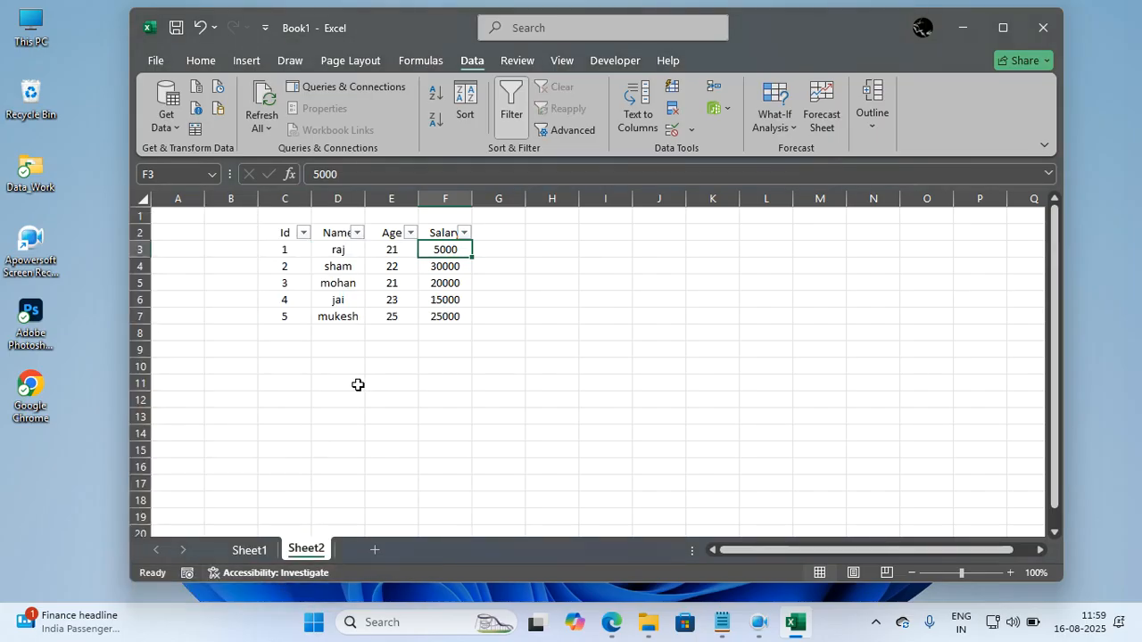
left_click(460, 394)
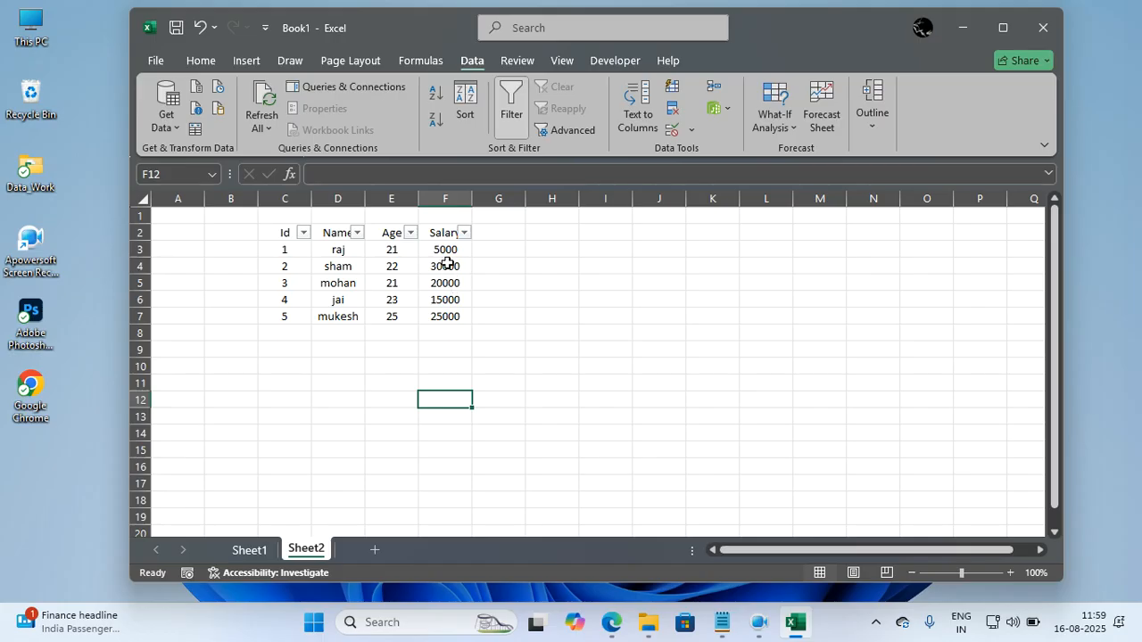
left_click(446, 348)
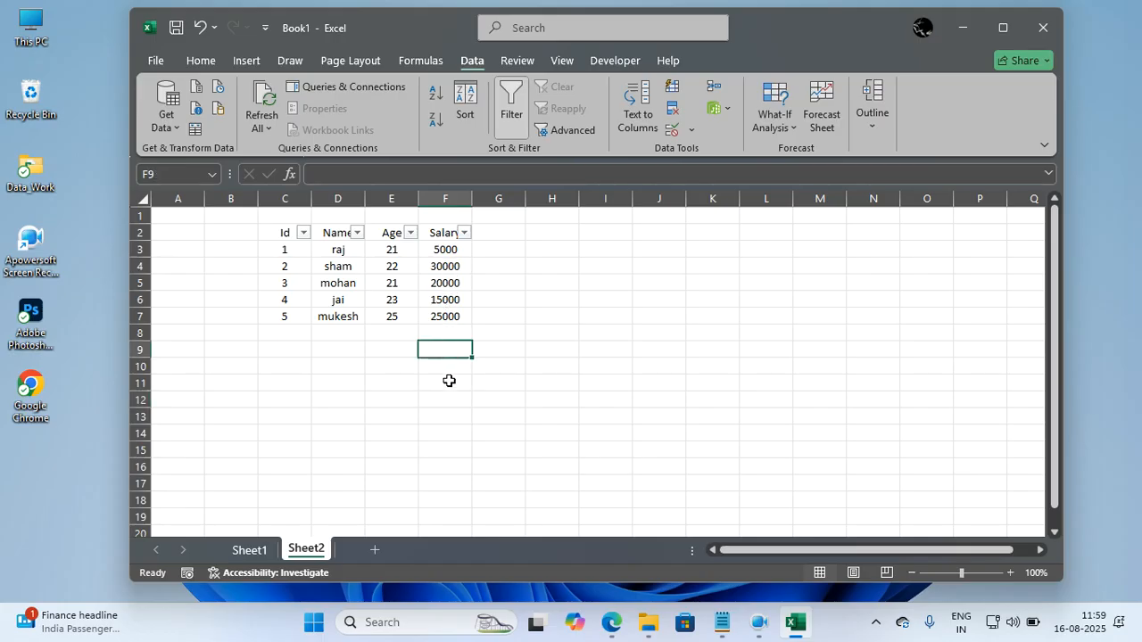
Total the Salary column in cell F10 with the formula =sum(F3:F7).
left_click(438, 364)
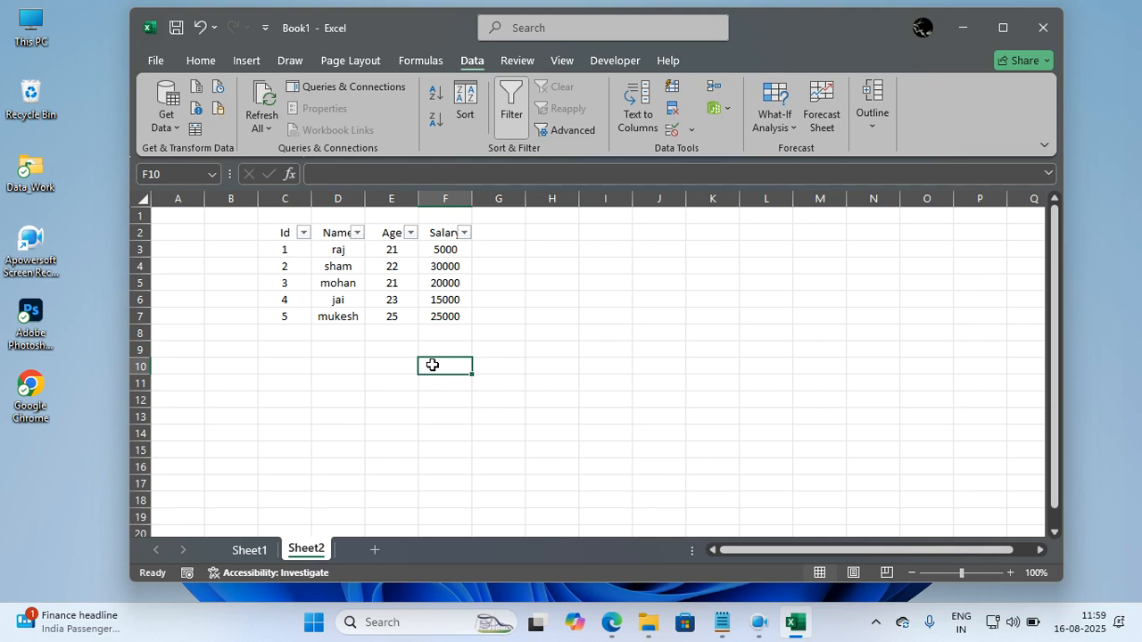
type("=sum")
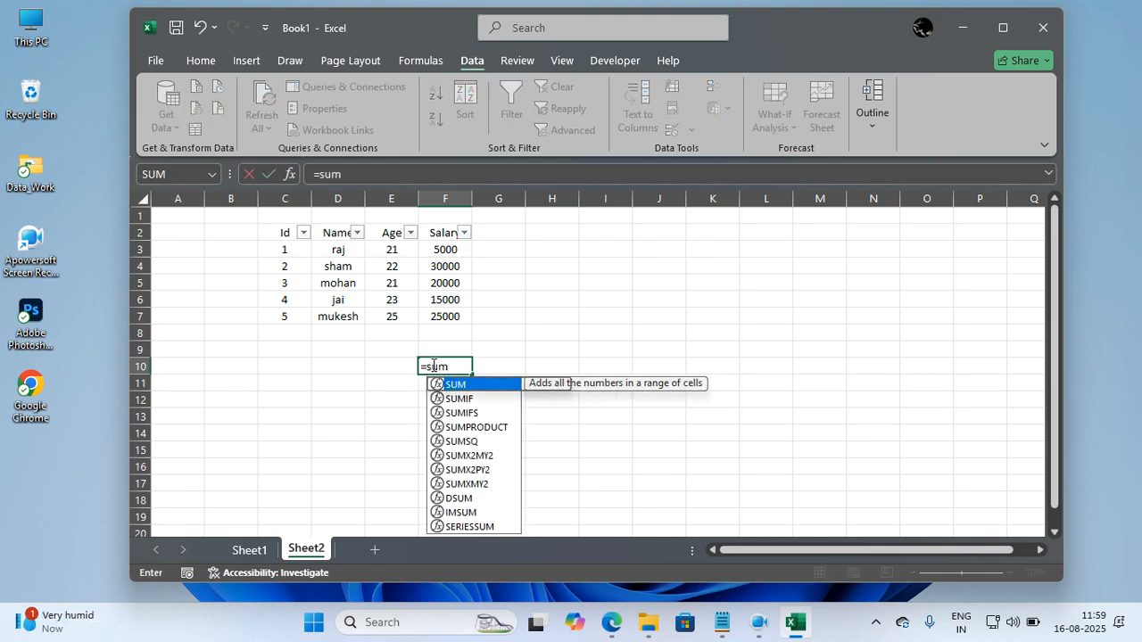
type("(")
left_click_drag(449, 249, 451, 307)
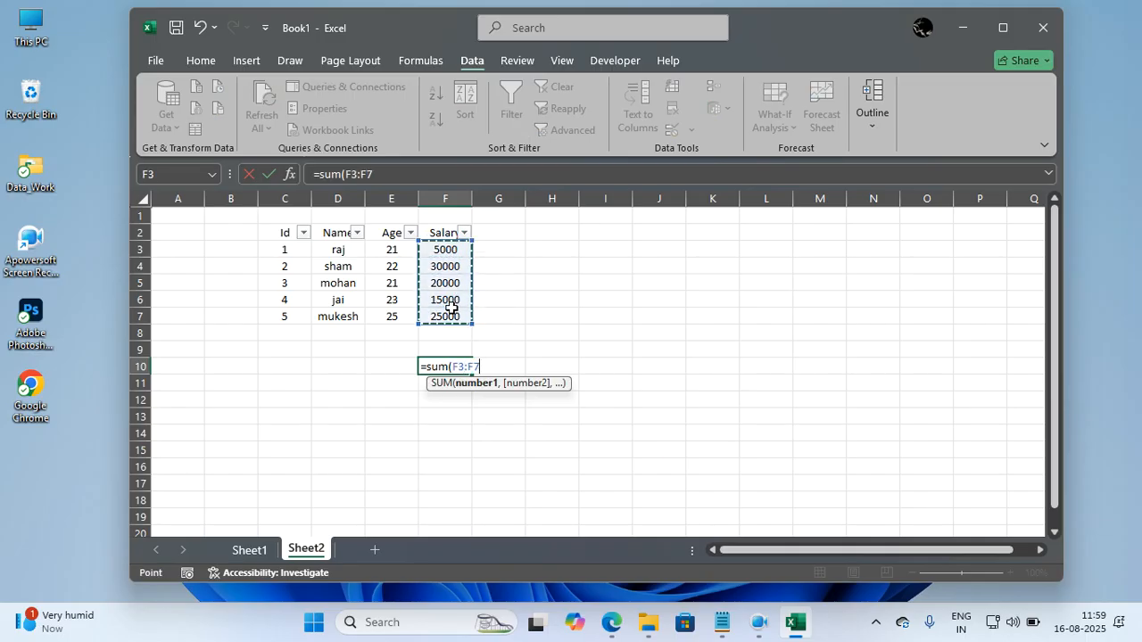
type(")")
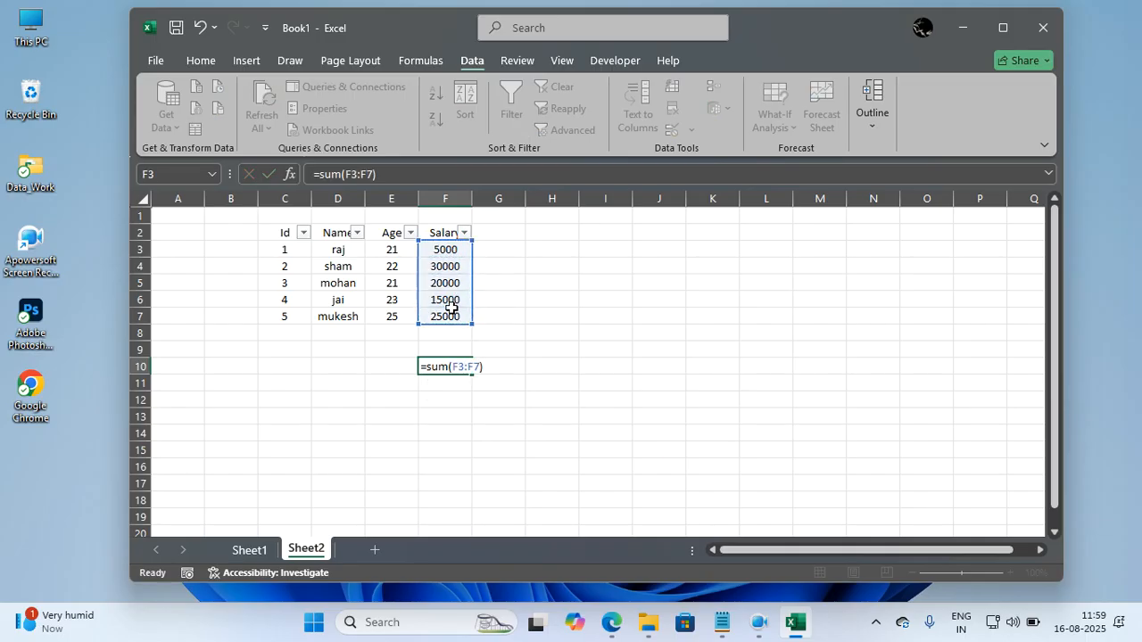
key("Return")
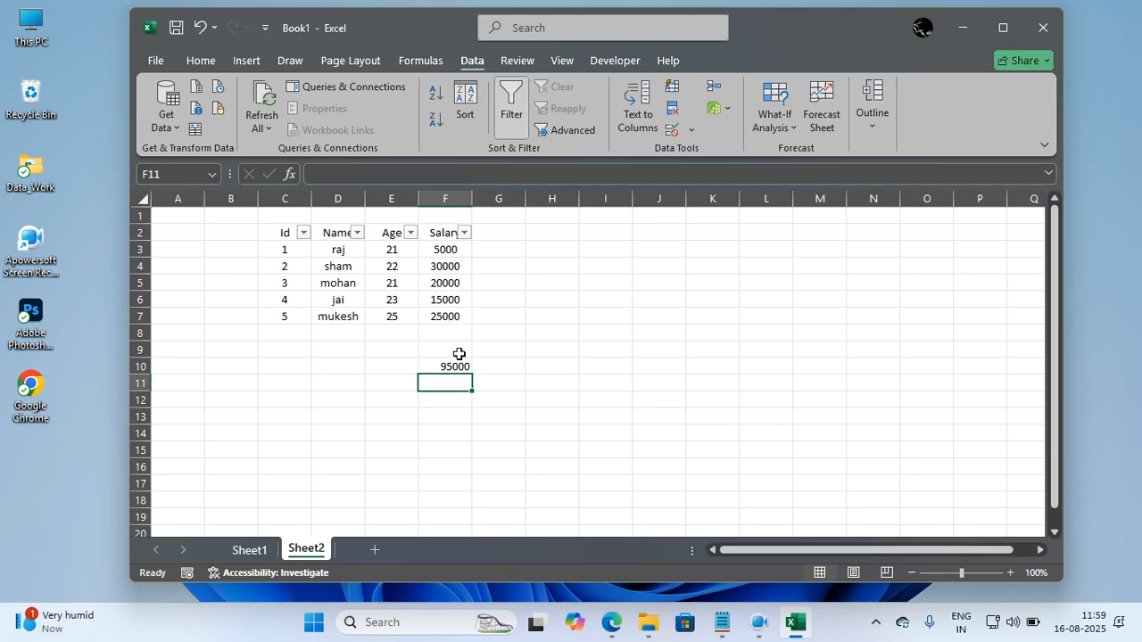
Clear the formula in cell F10 and replace it with an AutoSum of F3:F9.
left_click(455, 364)
key("Delete")
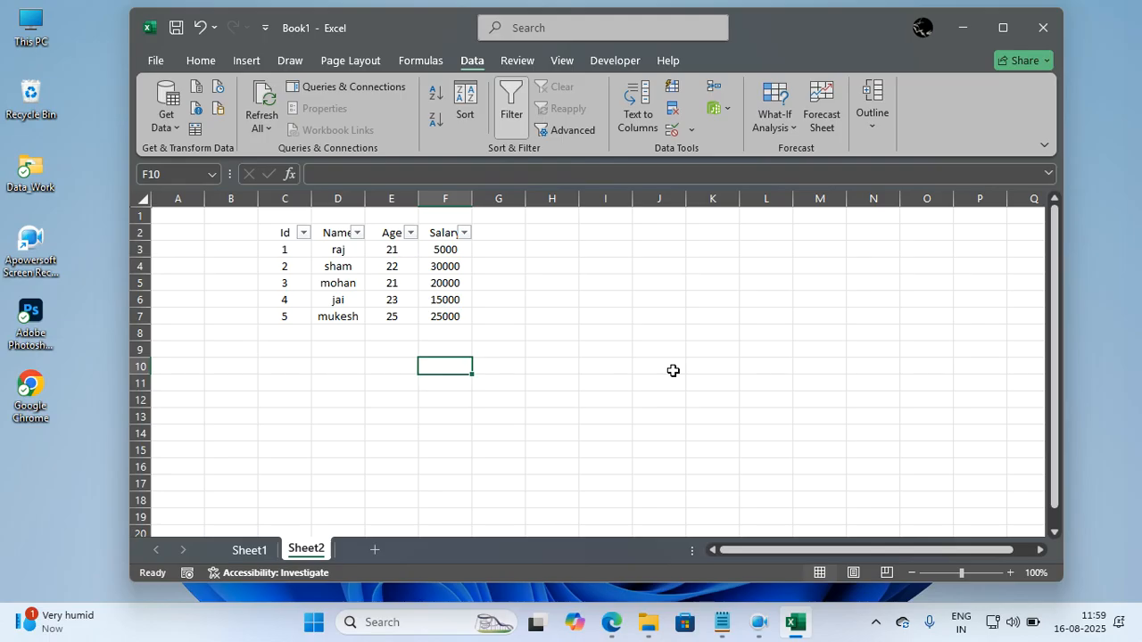
key("alt")
key("alt+=")
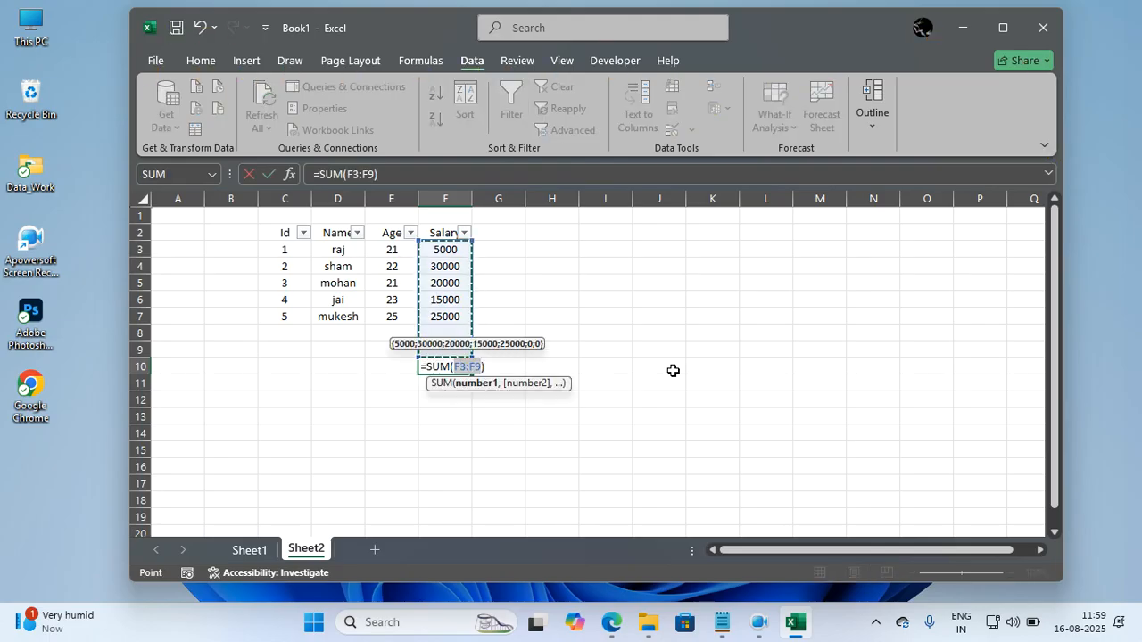
key("Return")
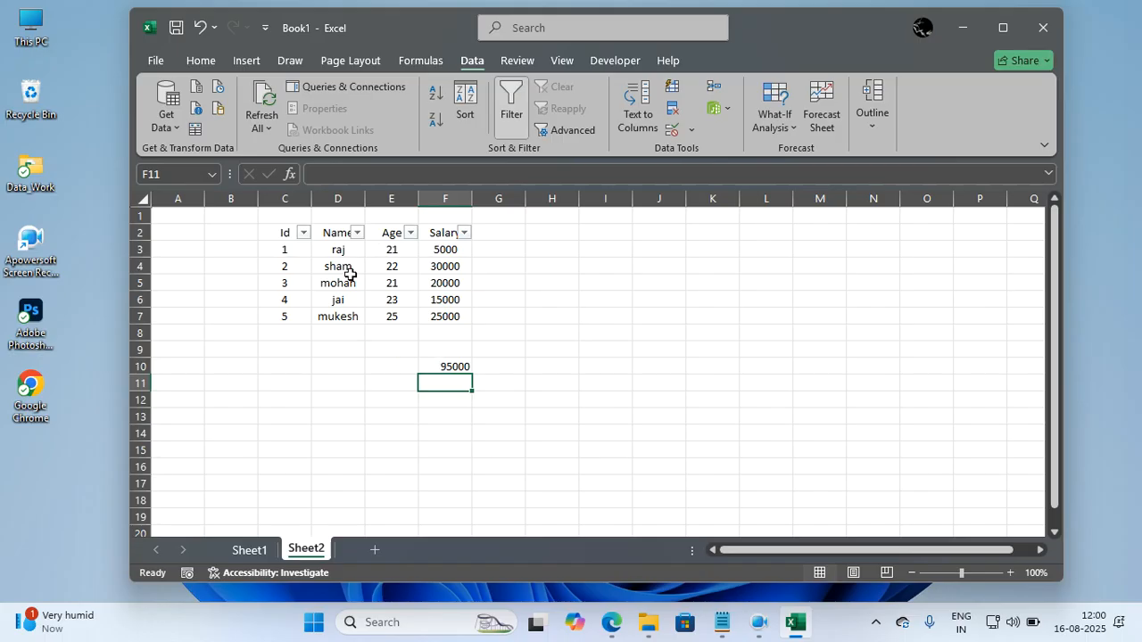
Filter the Name column to exclude the person with Id 1.
left_click(359, 236)
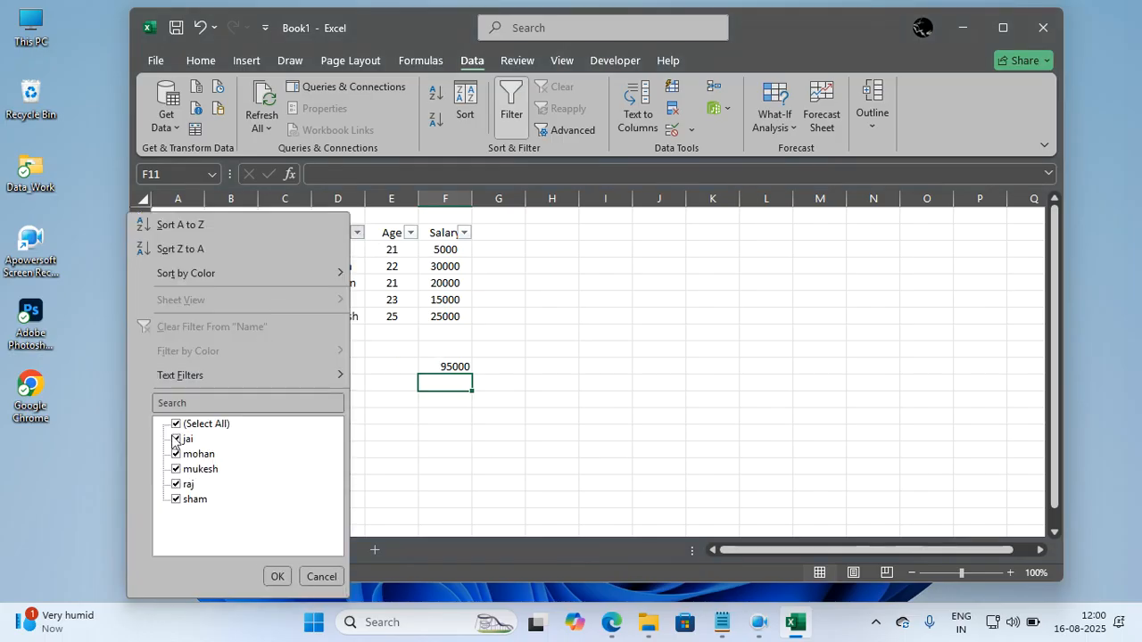
left_click(183, 486)
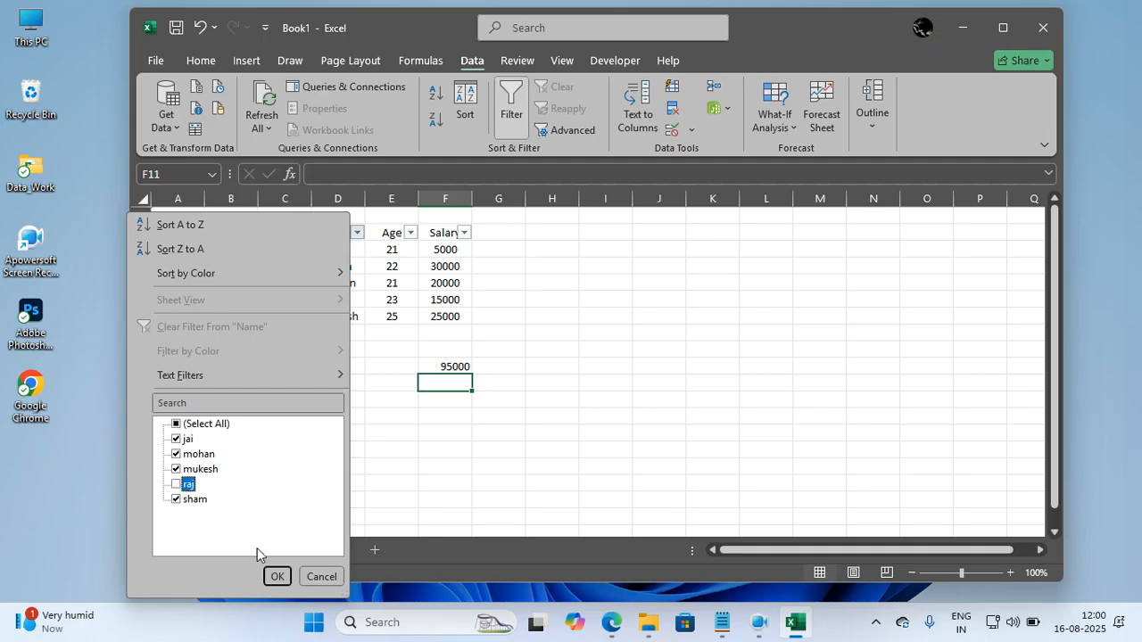
left_click(277, 576)
left_click(349, 439)
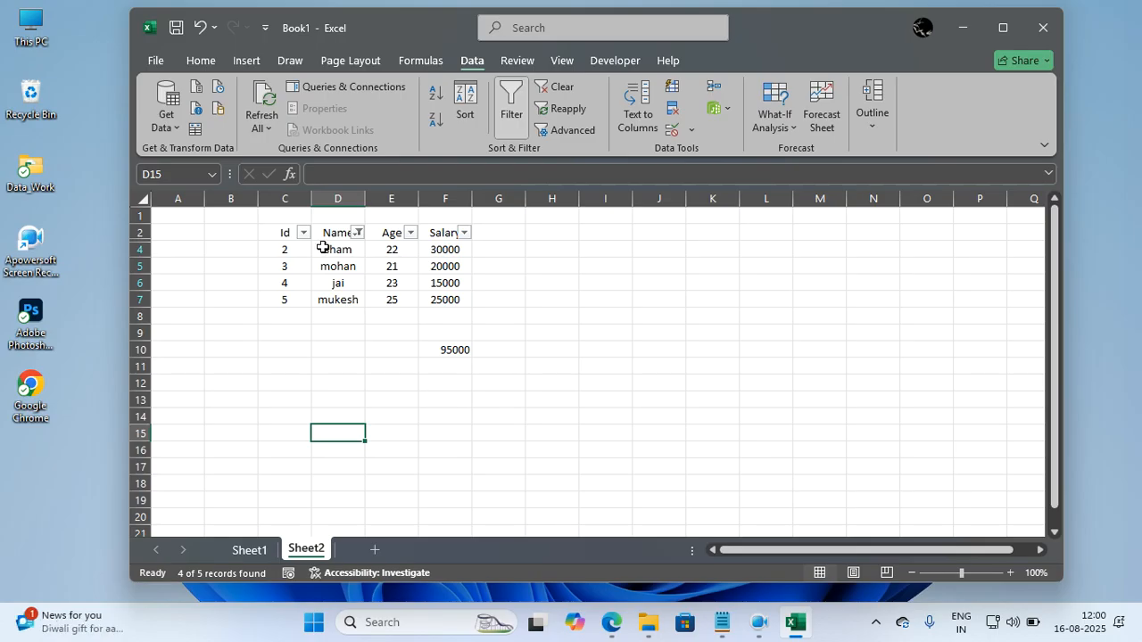
Compare the sum of the visible salaries F4:F7 with the SUM formula result in cell F10.
left_click_drag(454, 249, 451, 301)
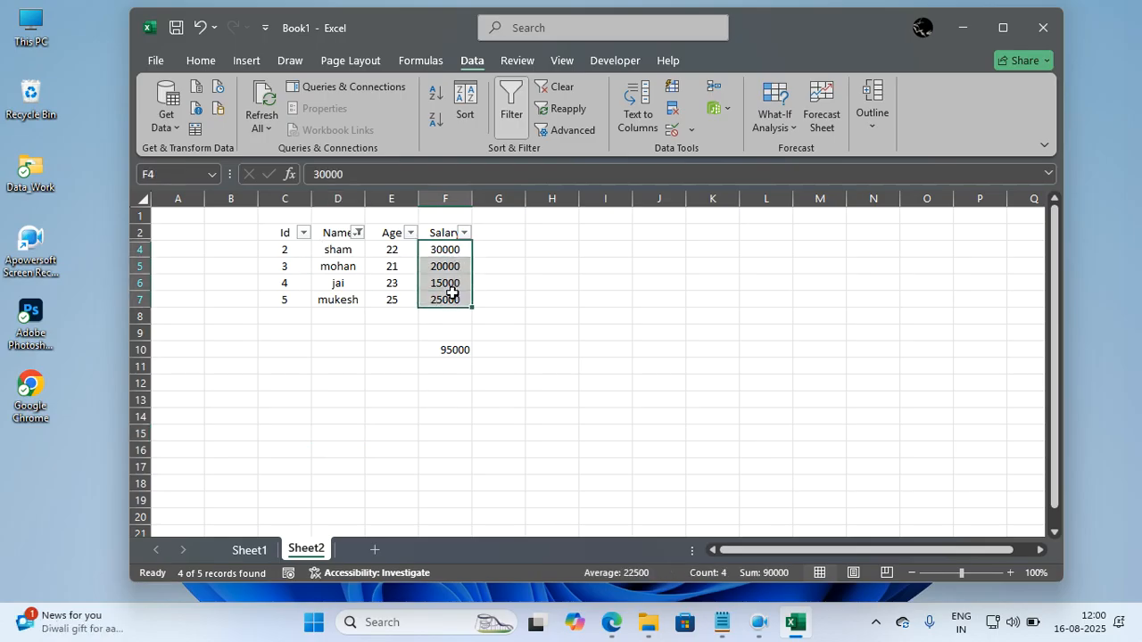
left_click(520, 355)
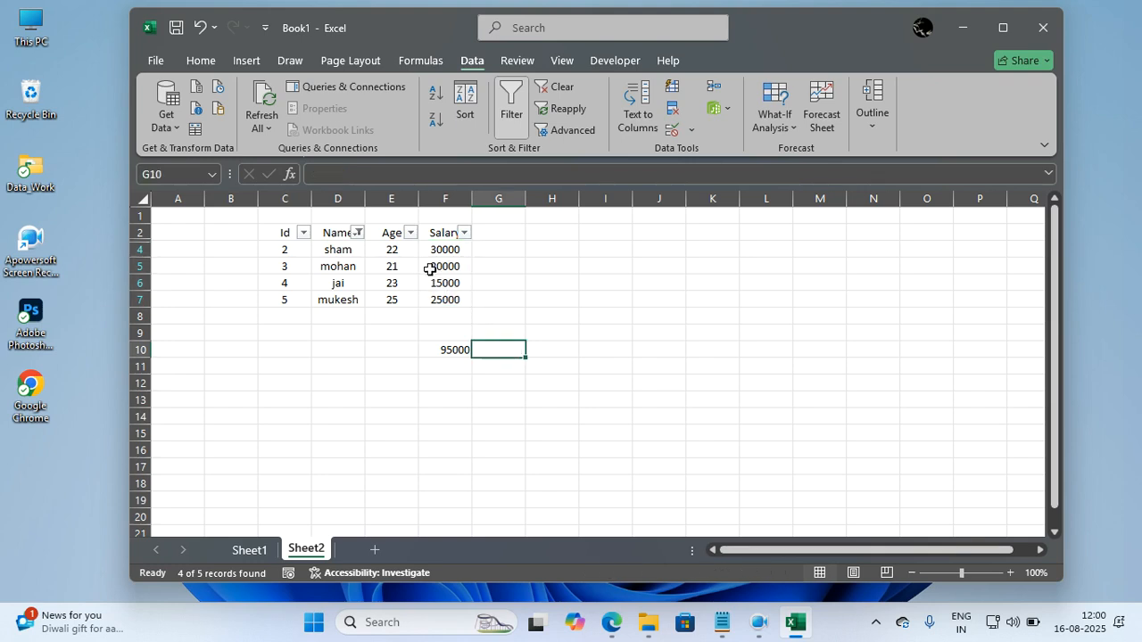
left_click(444, 348)
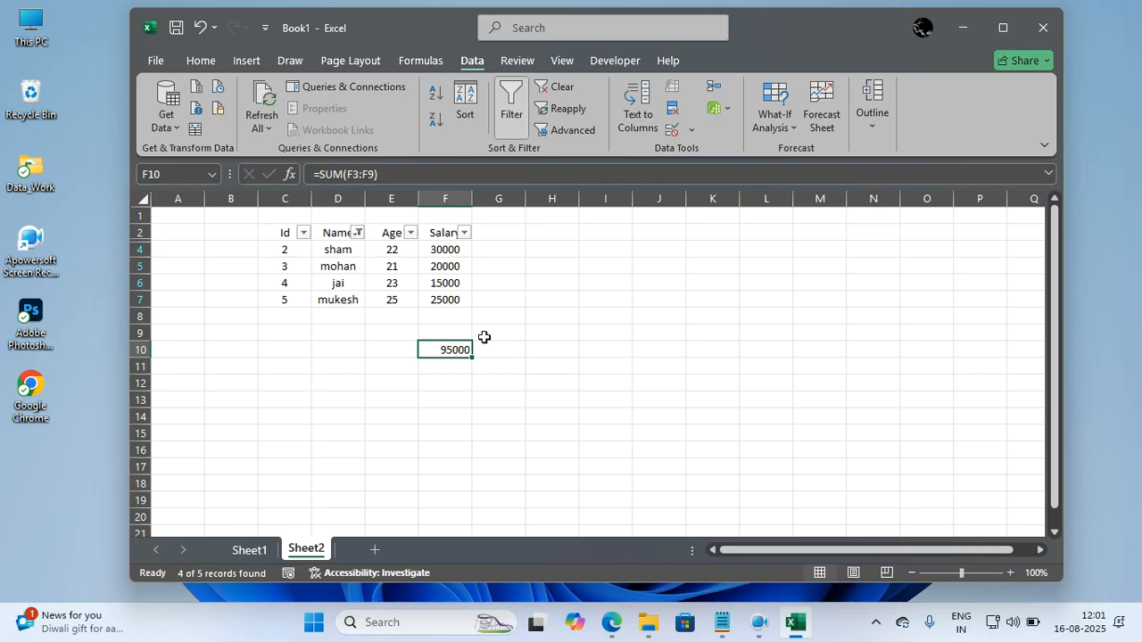
left_click(462, 377)
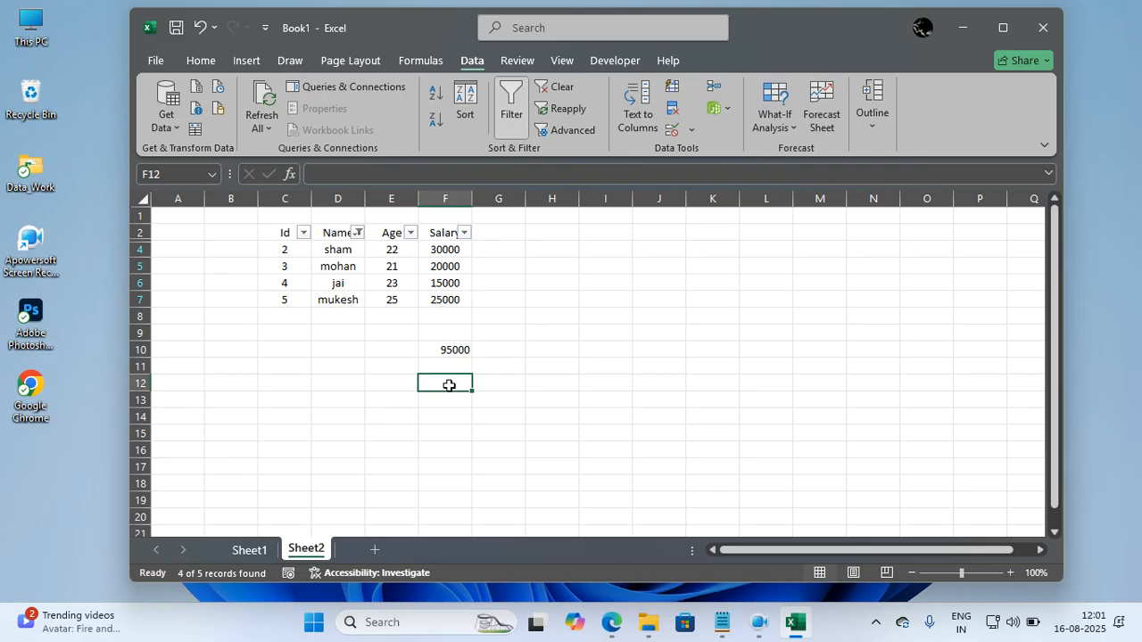
left_click(463, 348)
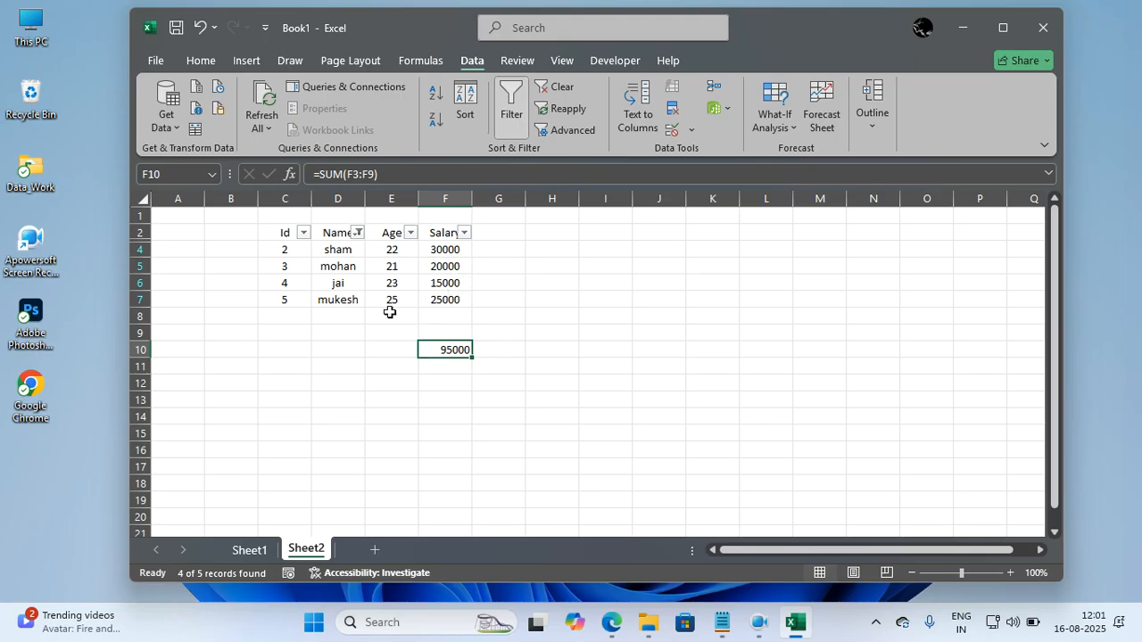
Extend the Name column filter to also exclude the person with Id 5.
left_click(357, 232)
left_click(213, 469)
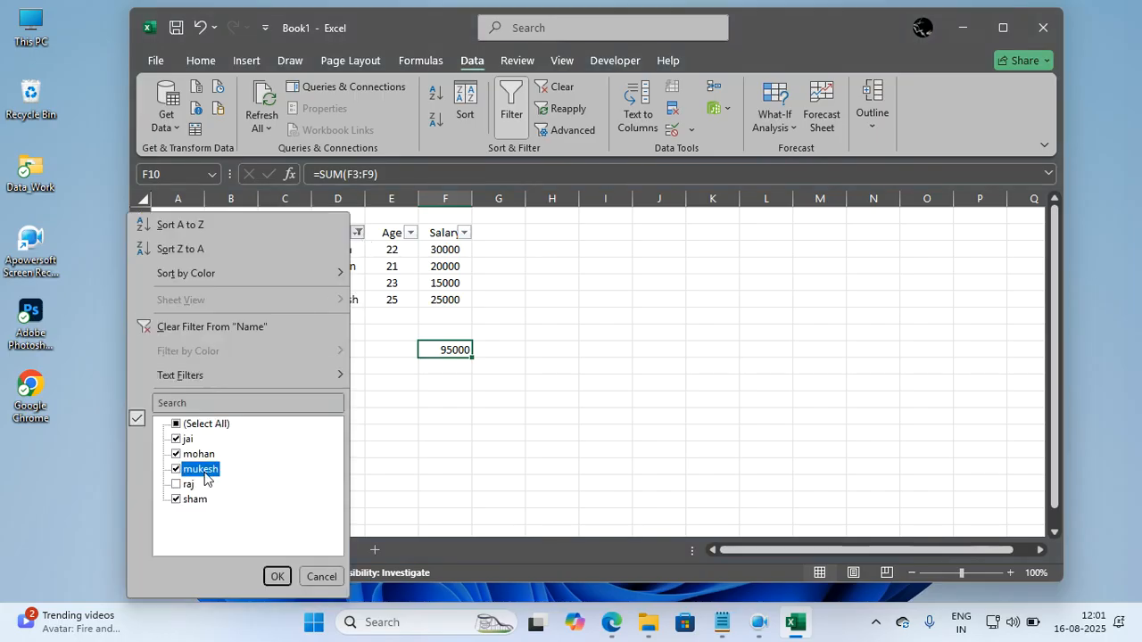
left_click(278, 576)
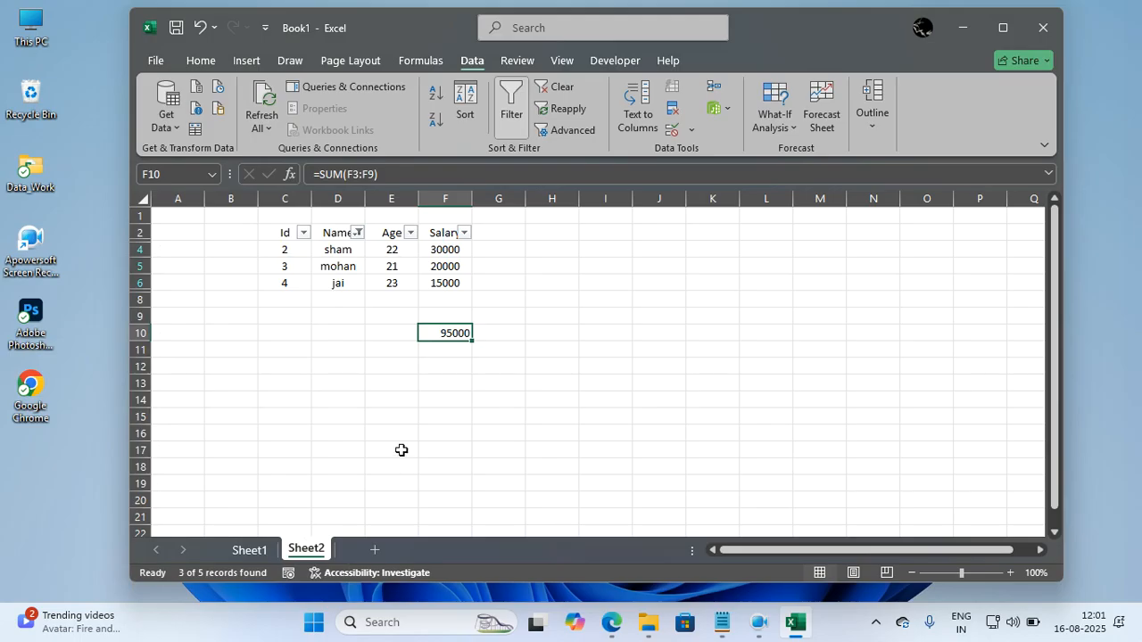
Enter the formula =subtotal(9,F4:F6) in cell F12 to sum the visible salaries.
left_click(450, 364)
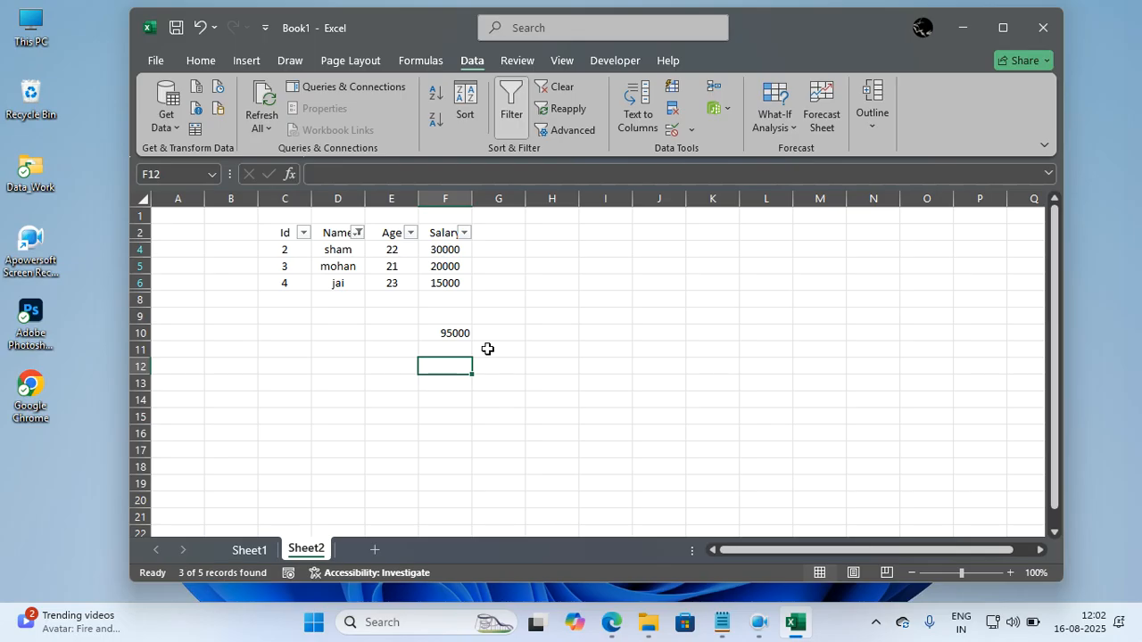
type("=sub")
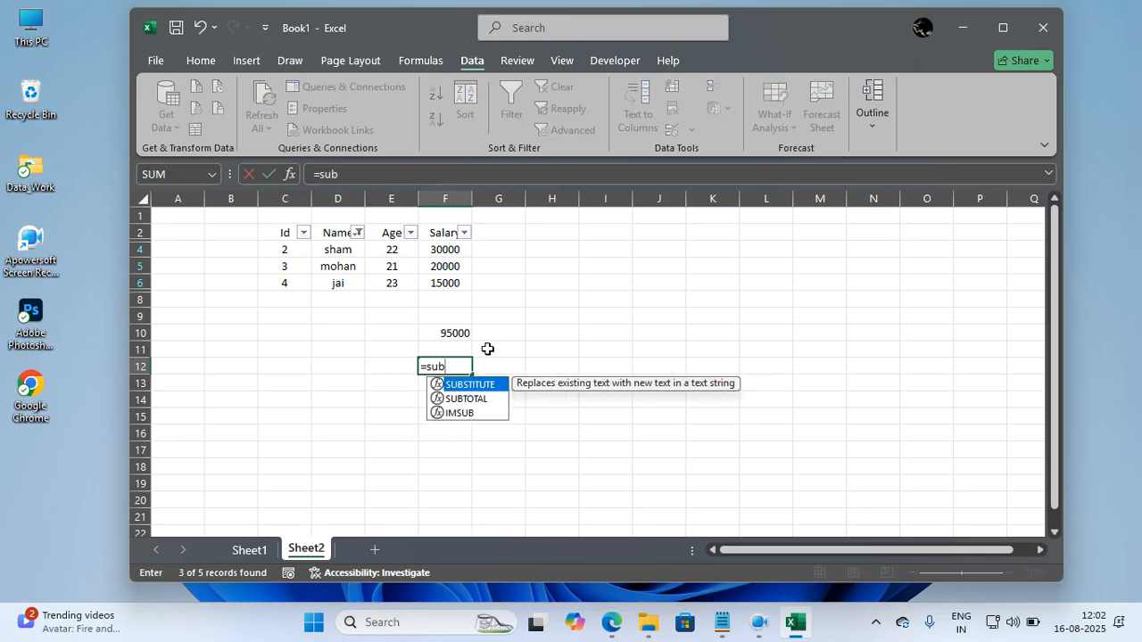
type("total(9,")
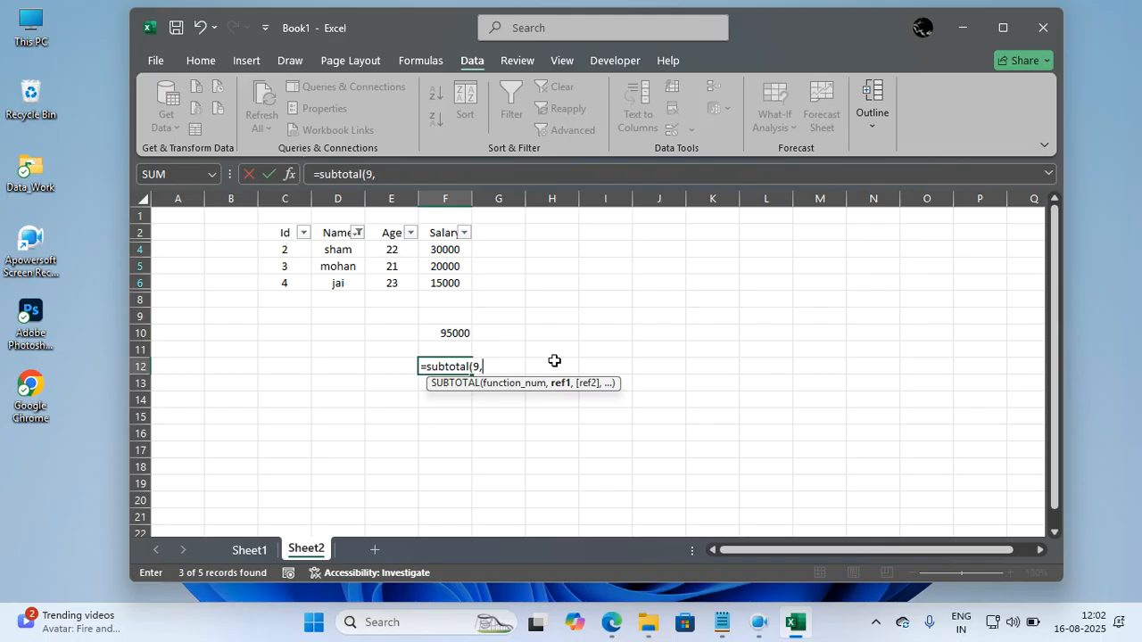
key("BackSpace")
key("BackSpace")
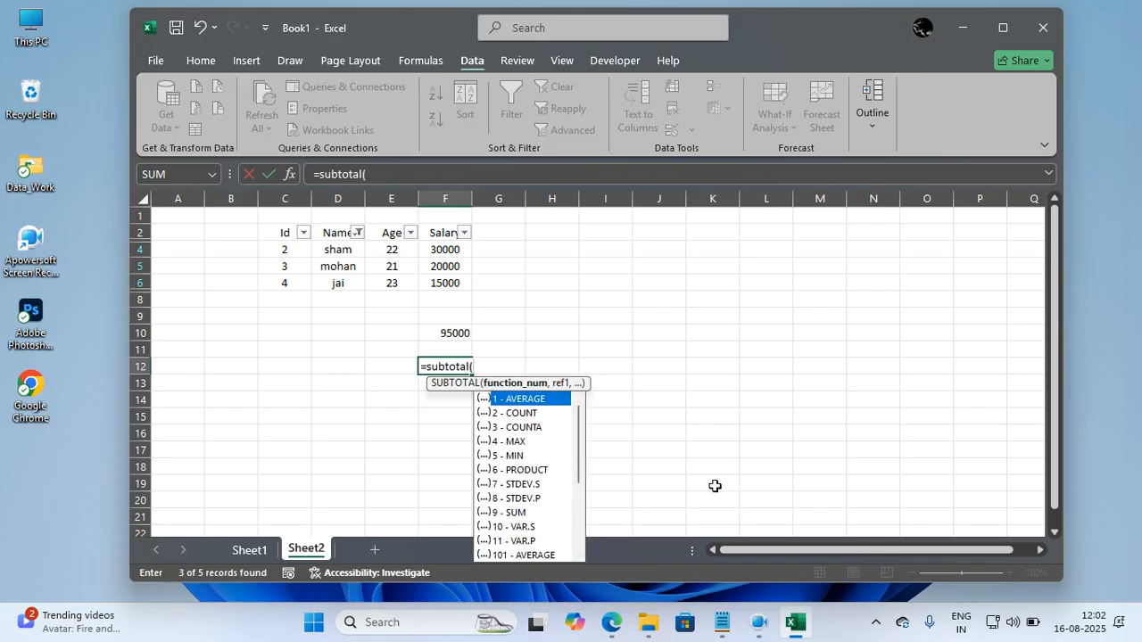
type("9,")
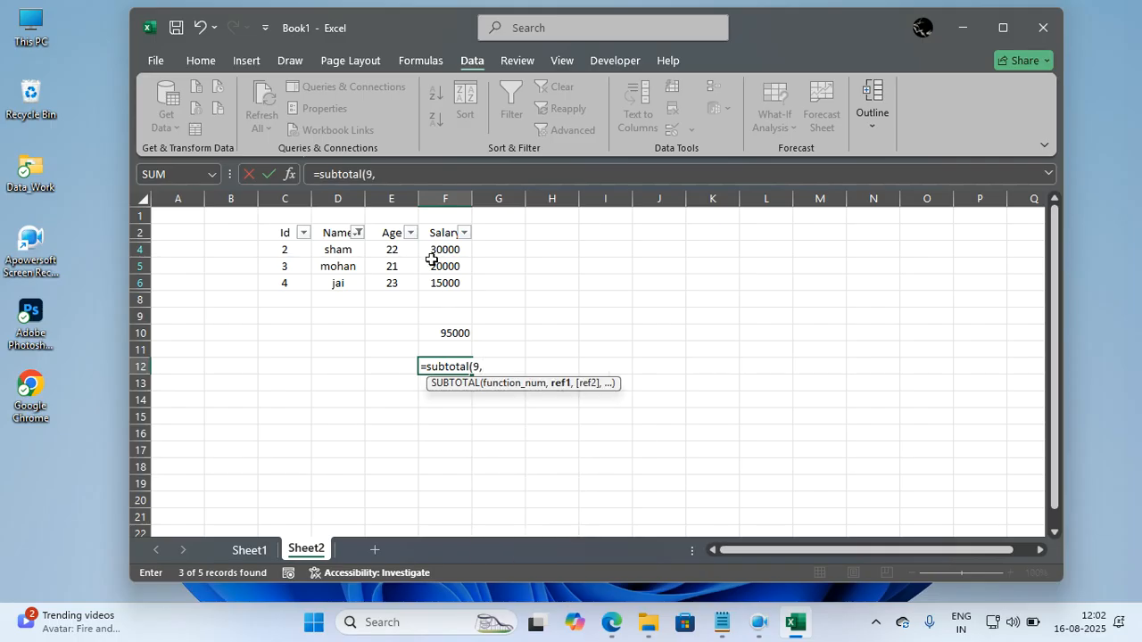
left_click_drag(444, 254, 447, 281)
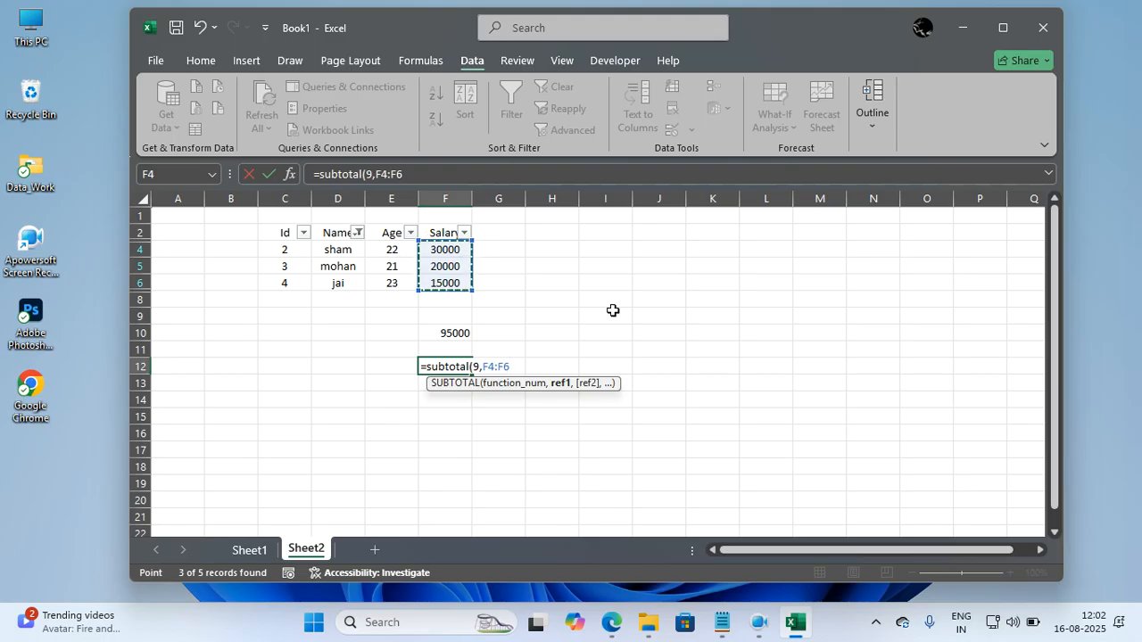
type(")")
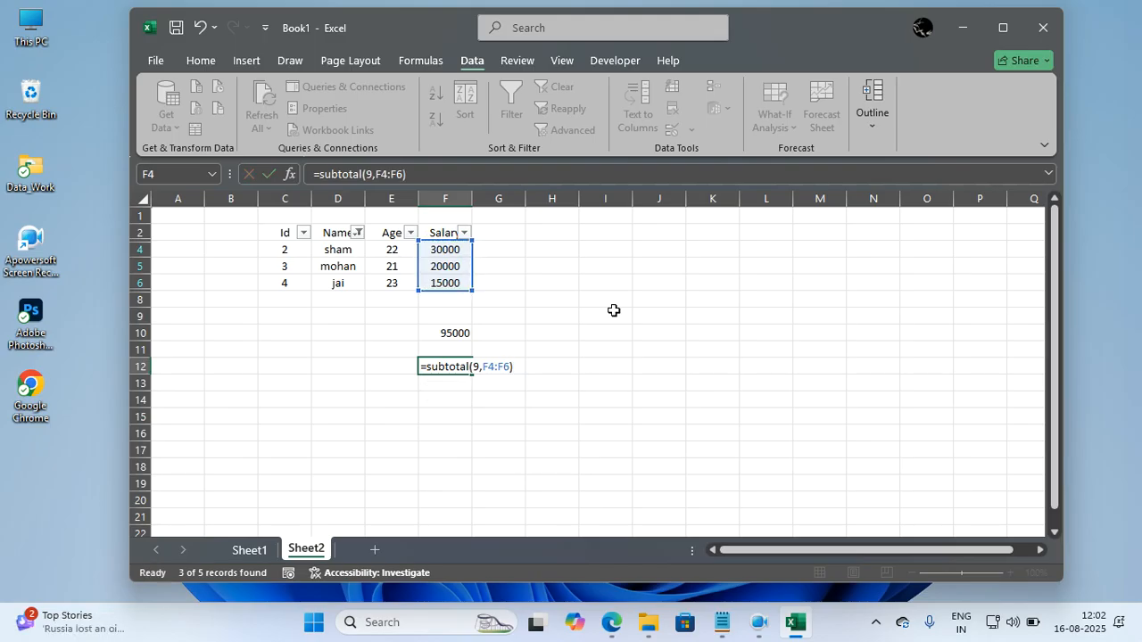
key("Return")
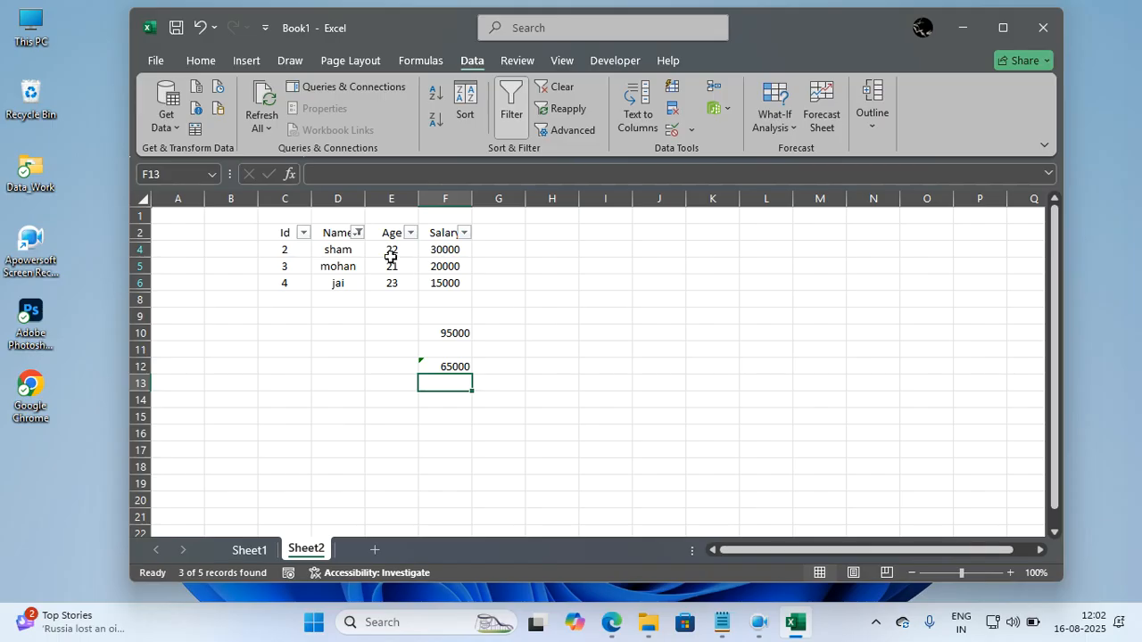
Include the person with Id 5 in the Name column filter again, keeping Id 1 excluded.
left_click(358, 233)
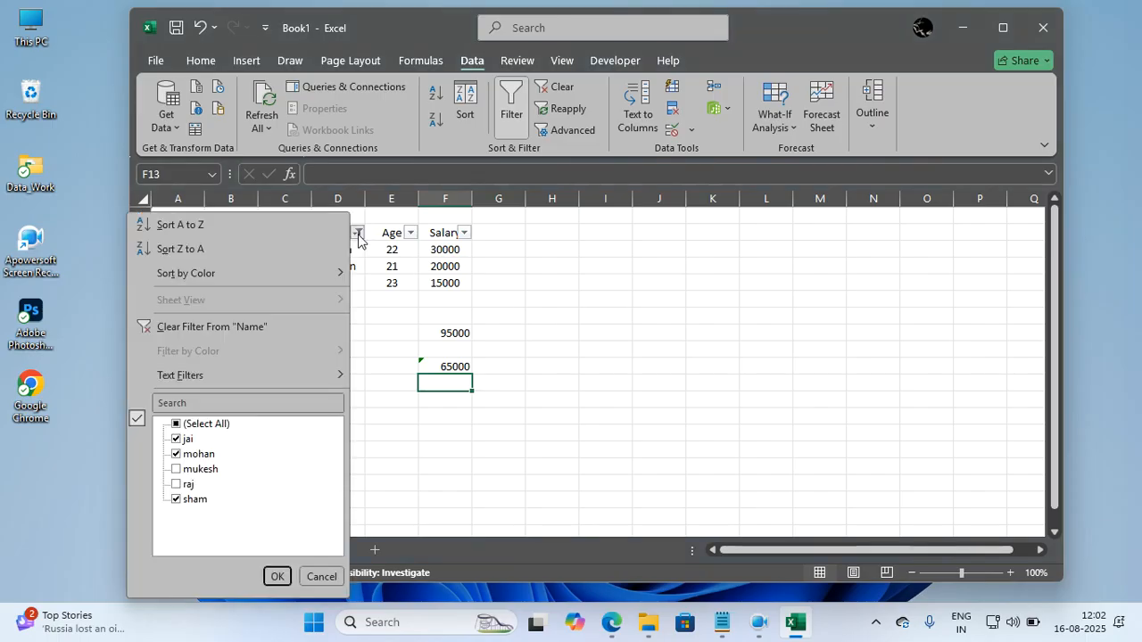
left_click(176, 470)
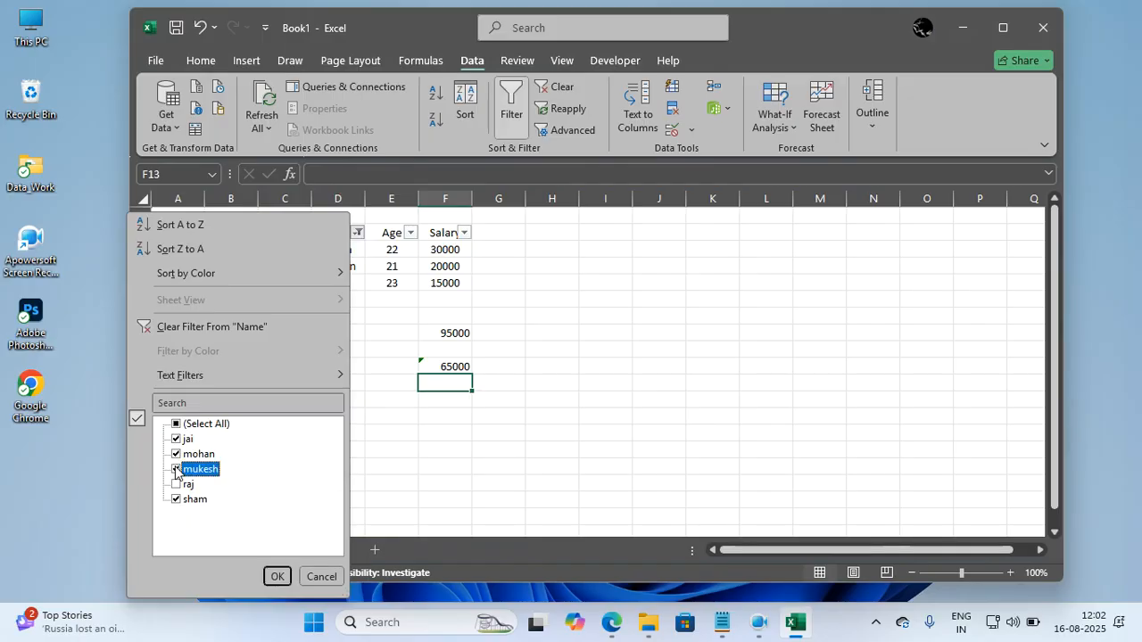
left_click(276, 576)
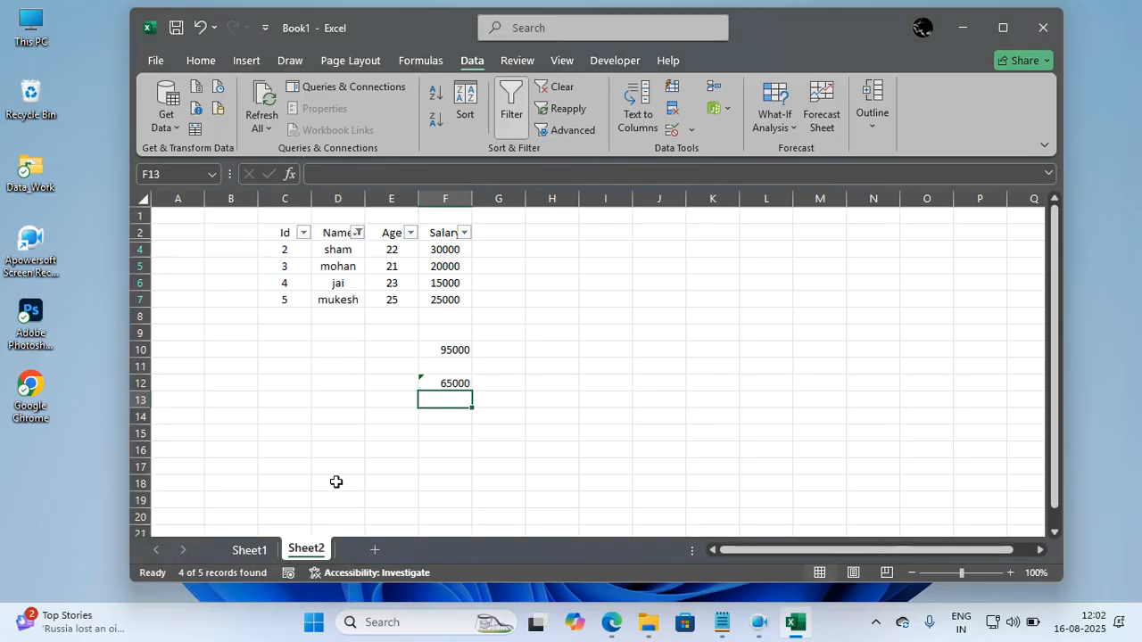
left_click(355, 463)
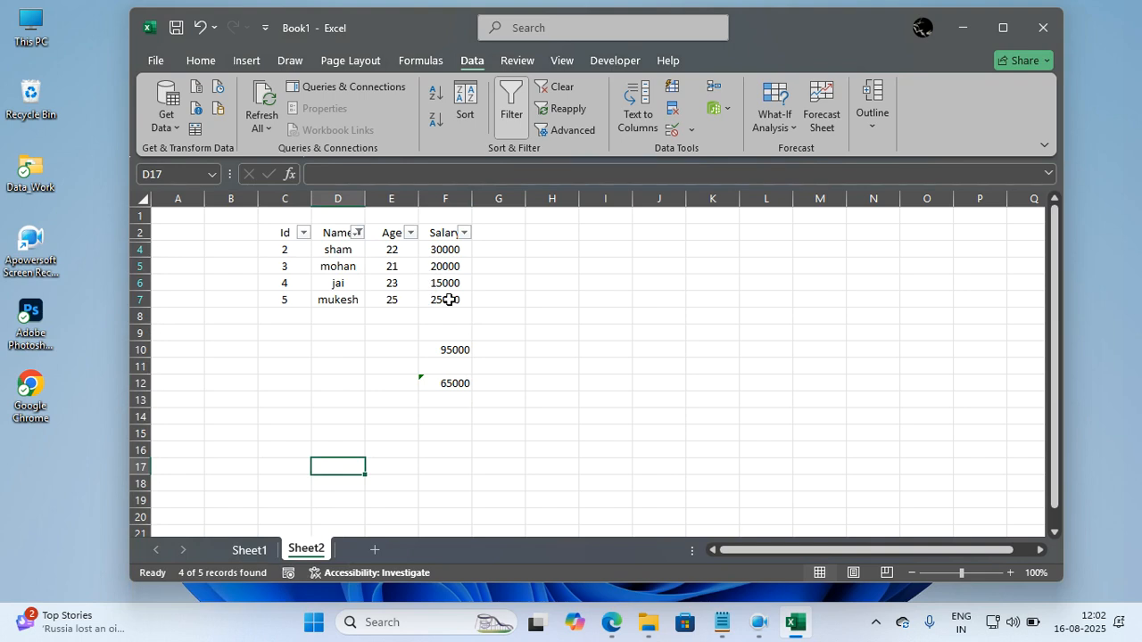
Extend the range of the SUBTOTAL formula in cell F12 to F4:F7.
double_click(454, 383)
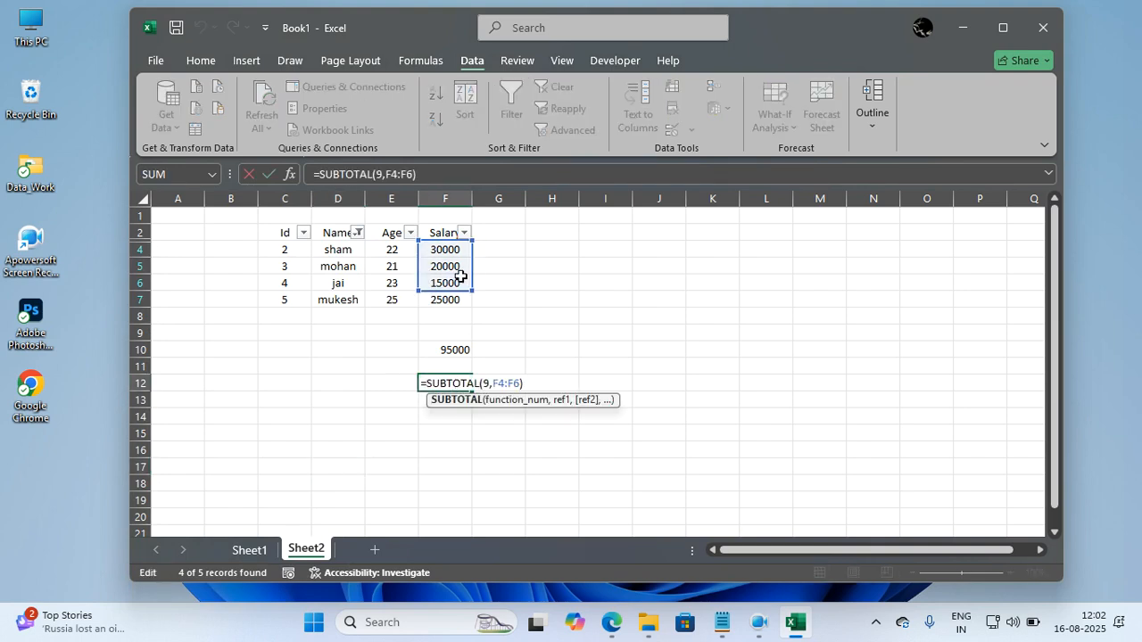
key("Escape")
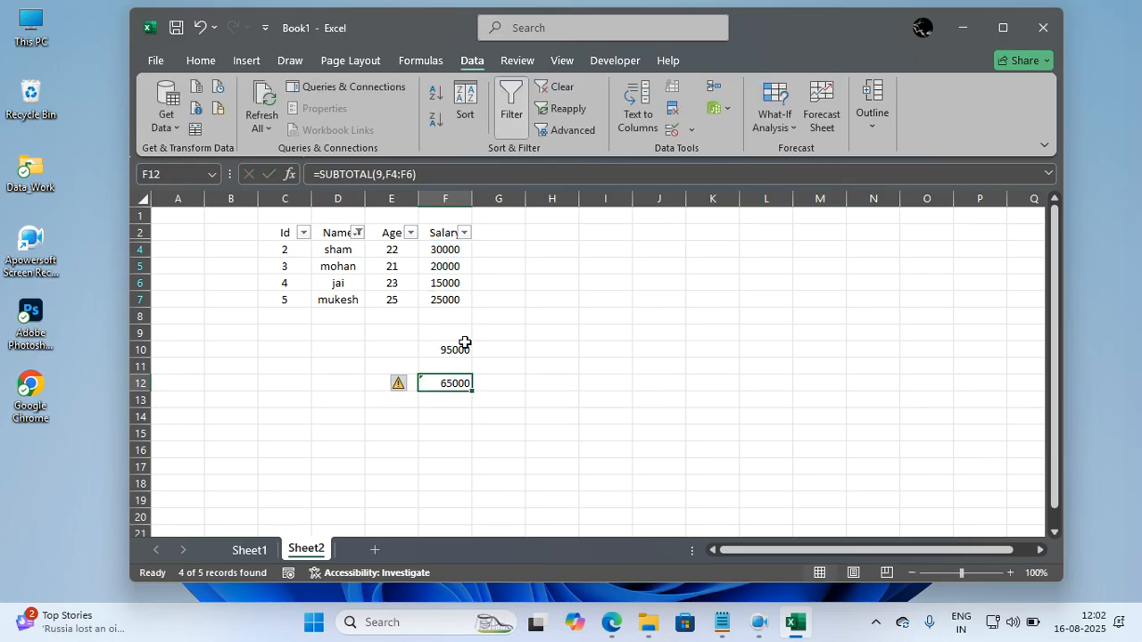
double_click(462, 382)
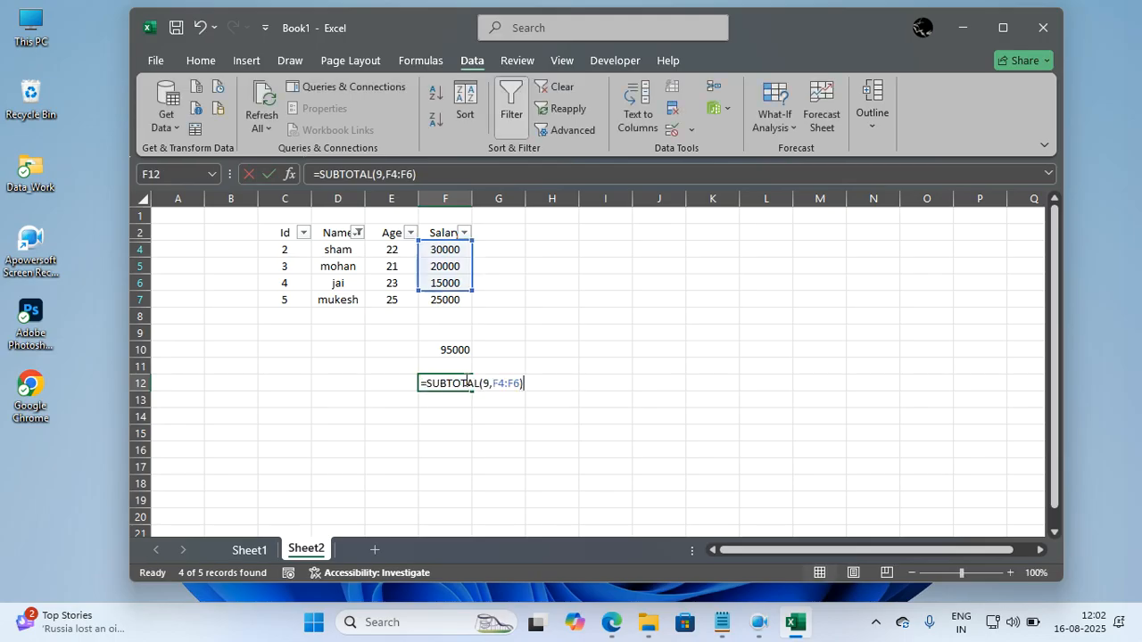
left_click(519, 381)
key("BackSpace")
type("7")
key("Return")
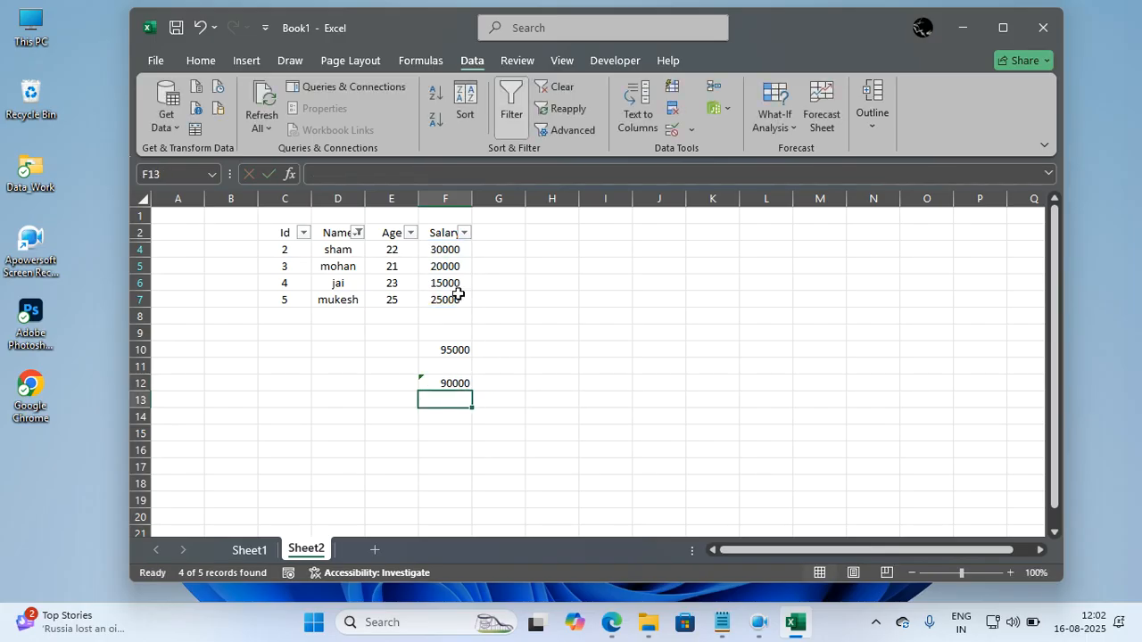
Extend the Name column filter to also exclude the person with Id 2.
left_click(358, 233)
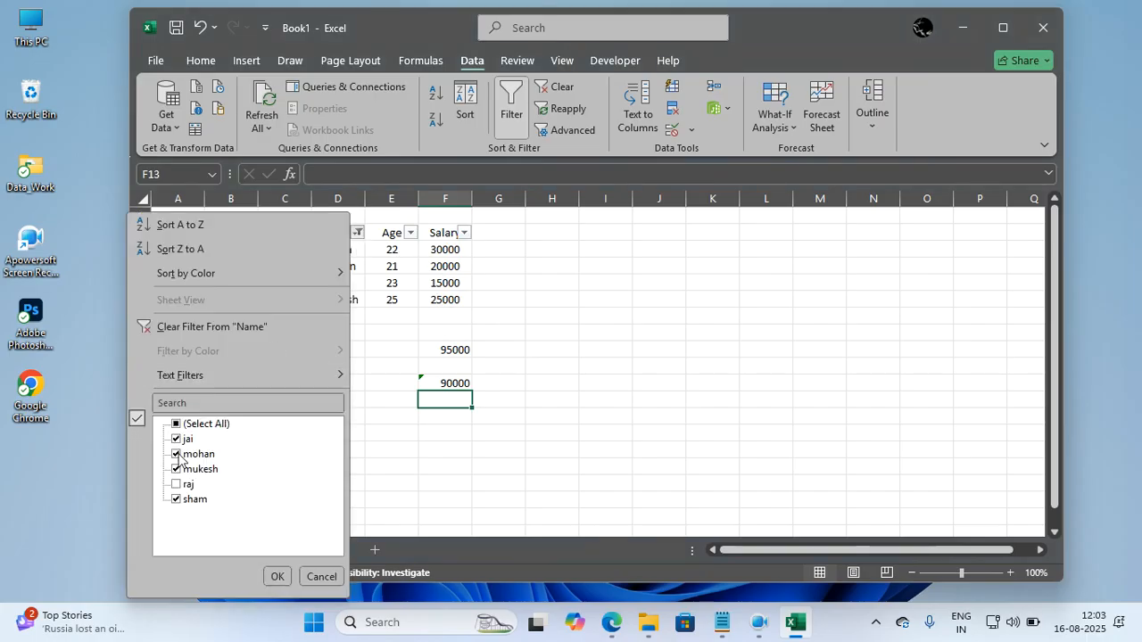
left_click(175, 500)
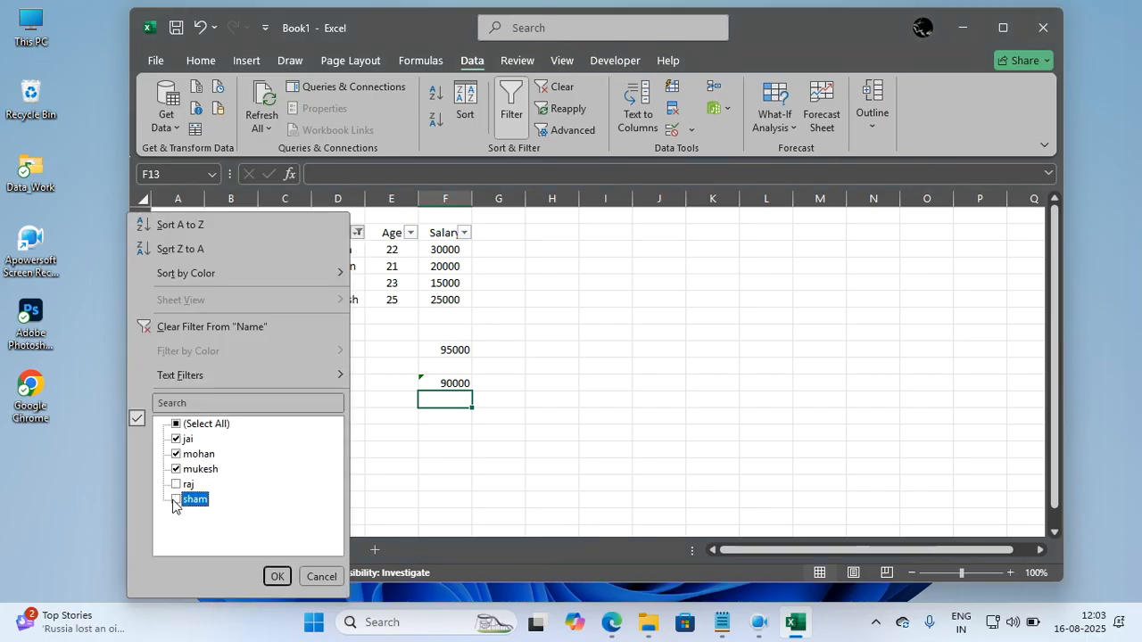
left_click(272, 577)
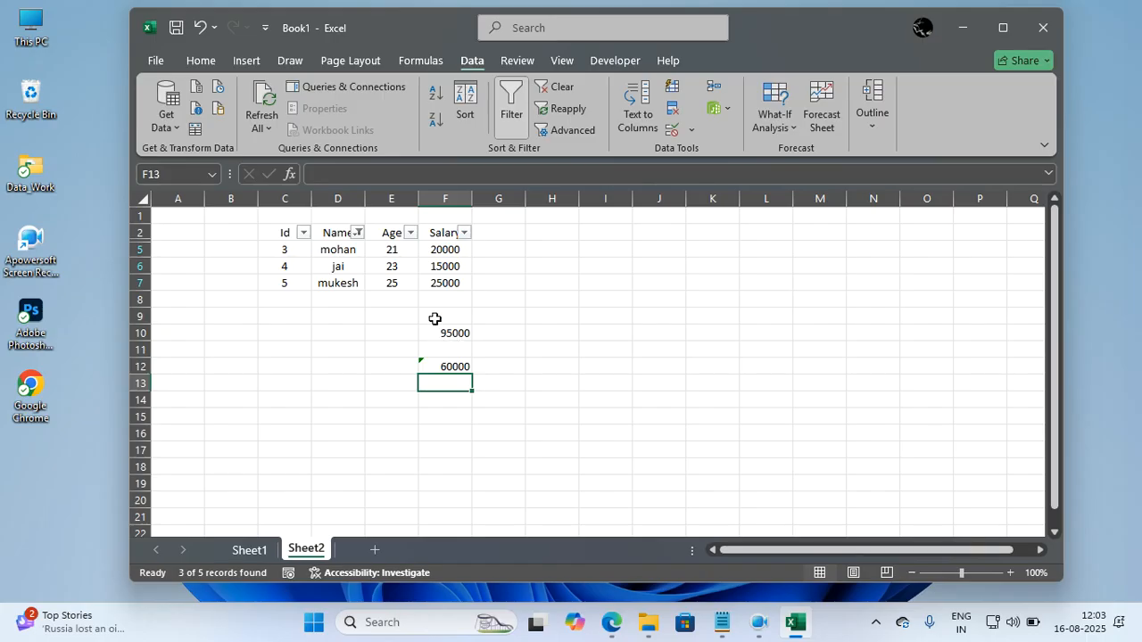
Select all names in the Name column filter to show every record again.
left_click(357, 233)
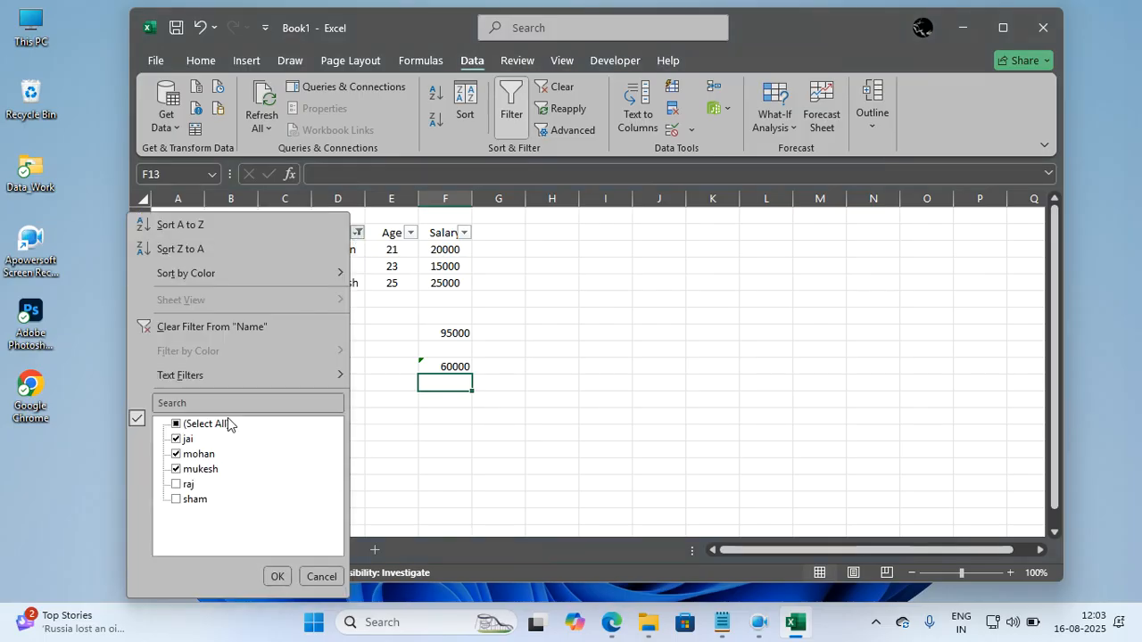
left_click(177, 424)
left_click(274, 578)
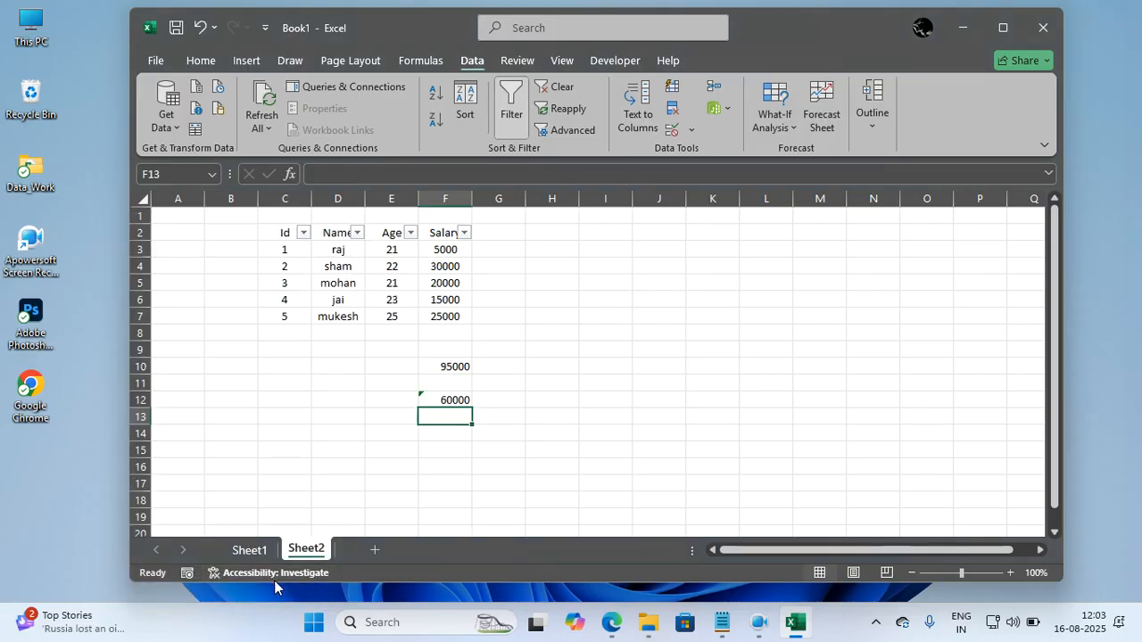
left_click(400, 484)
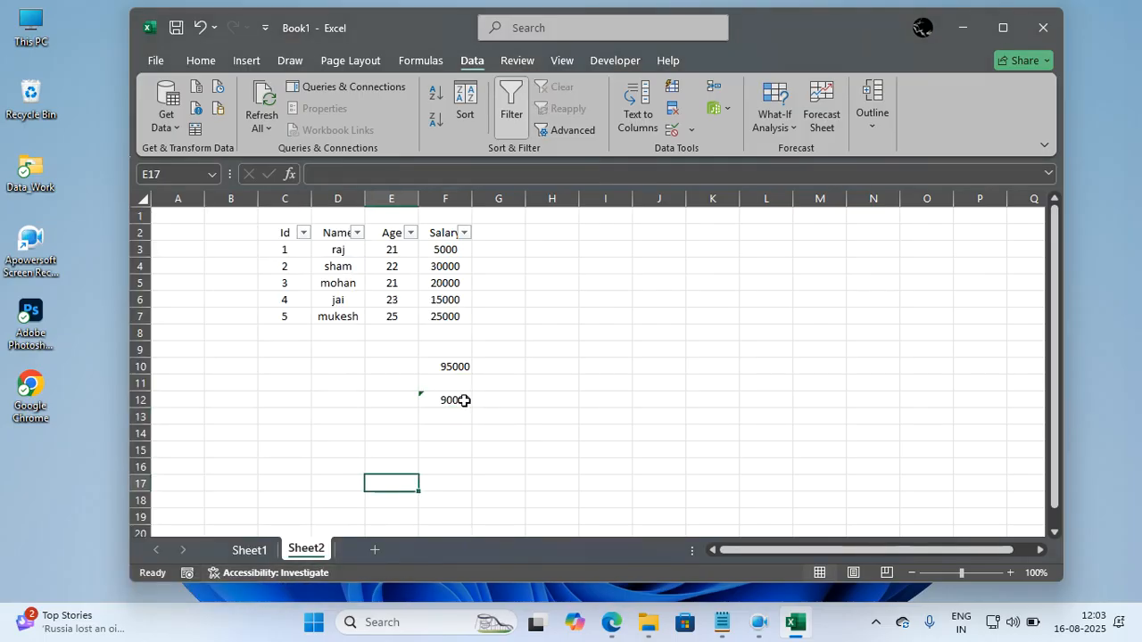
Change the range of the SUBTOTAL formula in cell F12 to F3:F7 so it covers all salaries.
double_click(466, 401)
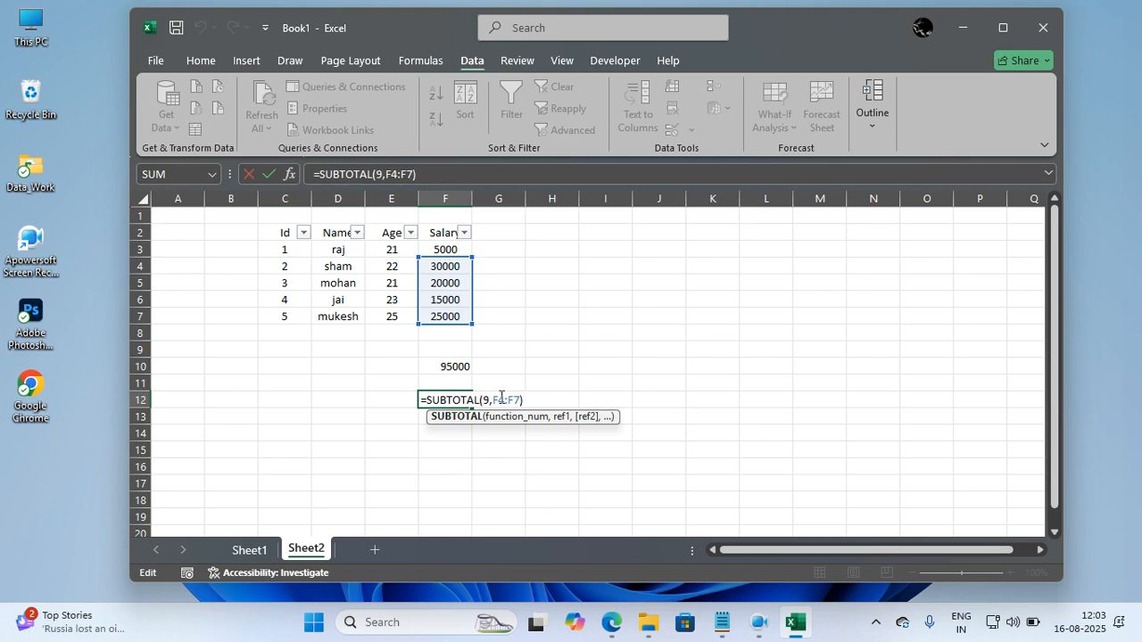
left_click(503, 399)
key("BackSpace")
type("3")
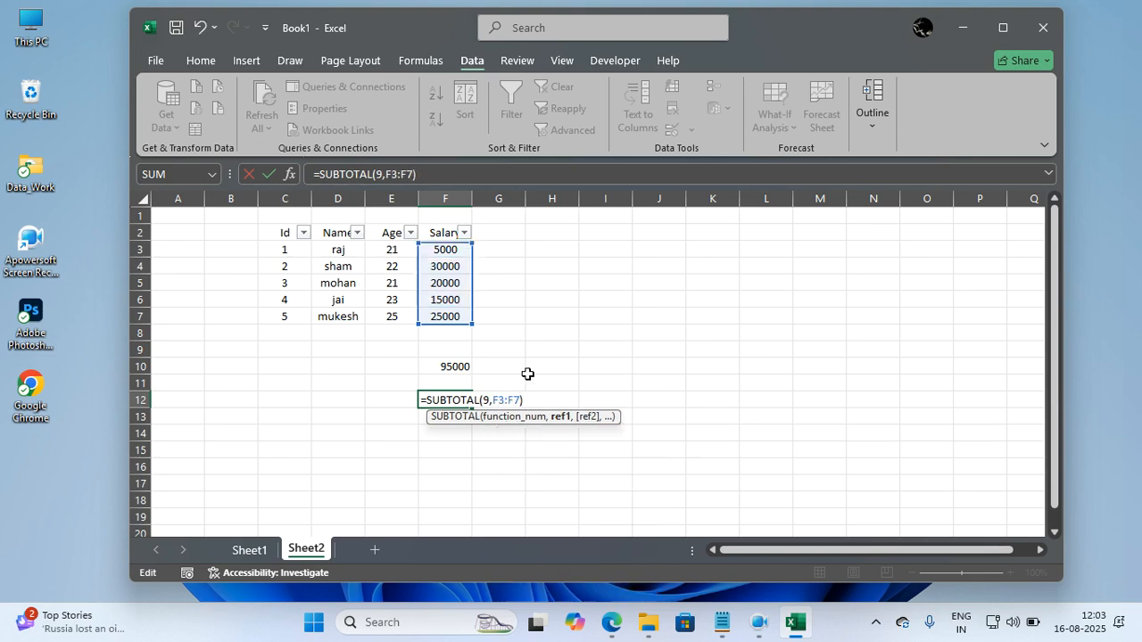
key("Return")
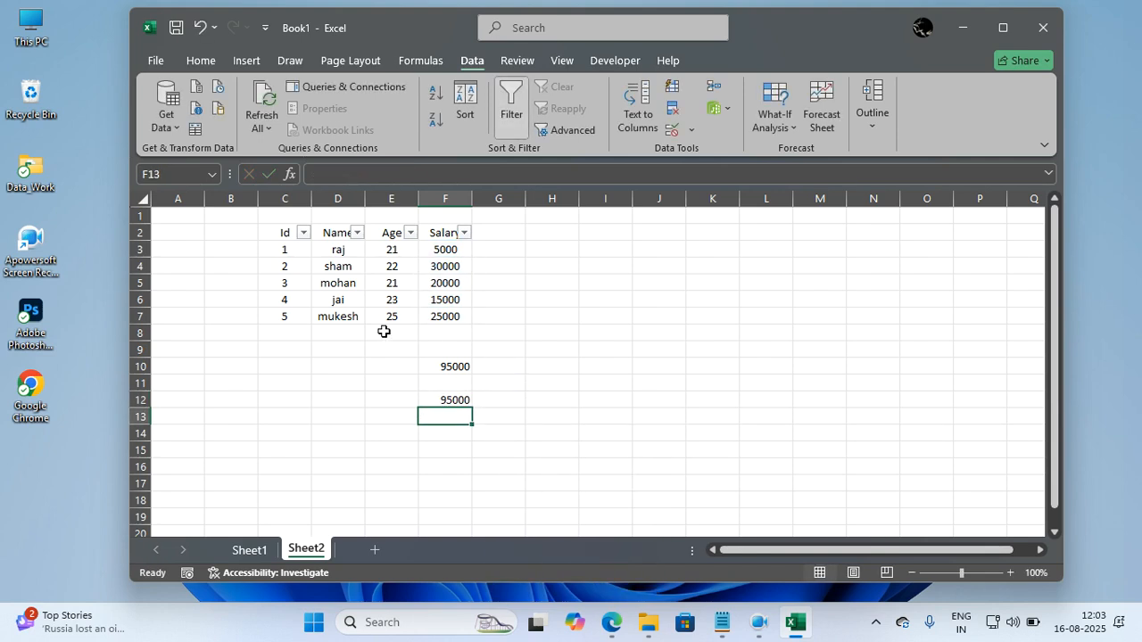
Hide rows 5 and 6, which hold the records with Ids 3 and 4, and check the SUBTOTAL formula in F12.
left_click(140, 274)
left_click(139, 283)
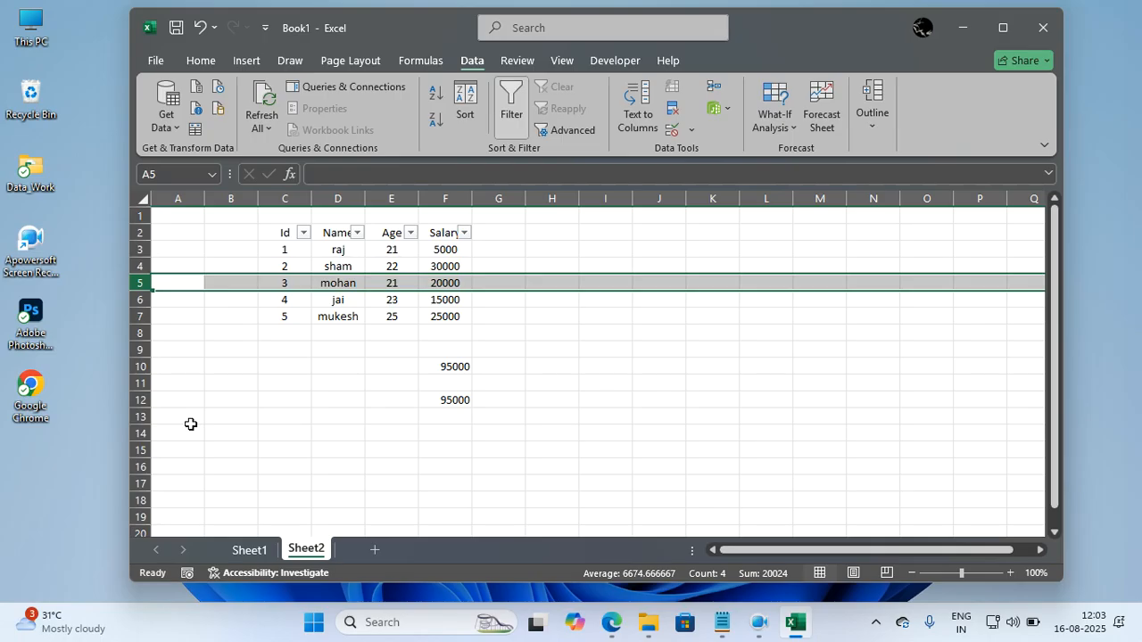
key("ctrl+9")
left_click(280, 453)
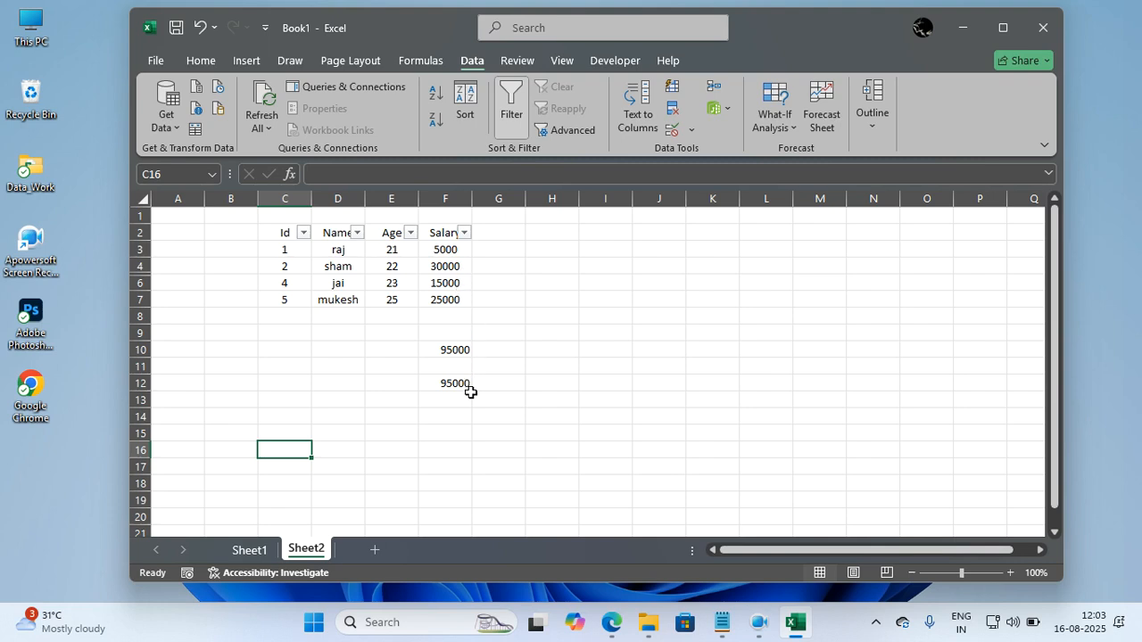
left_click(145, 283)
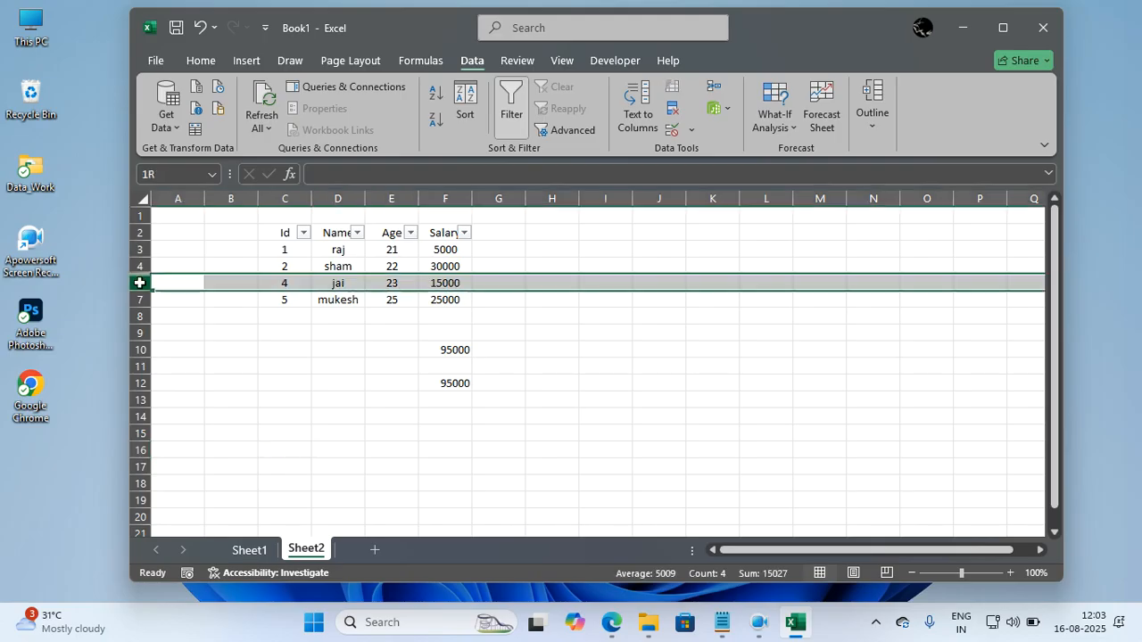
key("ctrl+9")
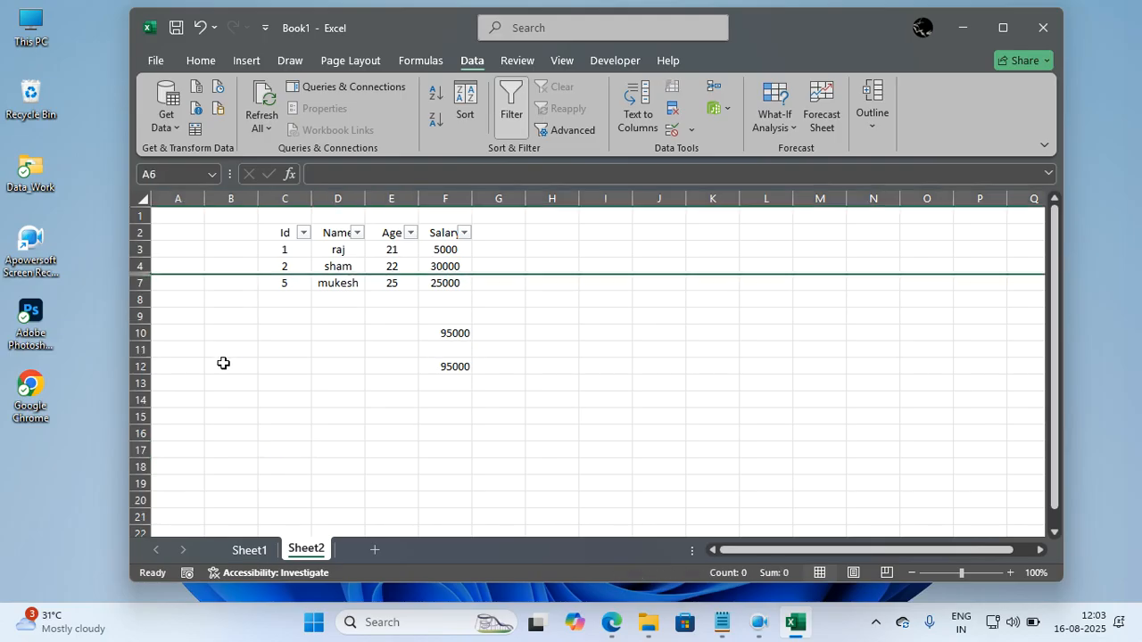
left_click(420, 369)
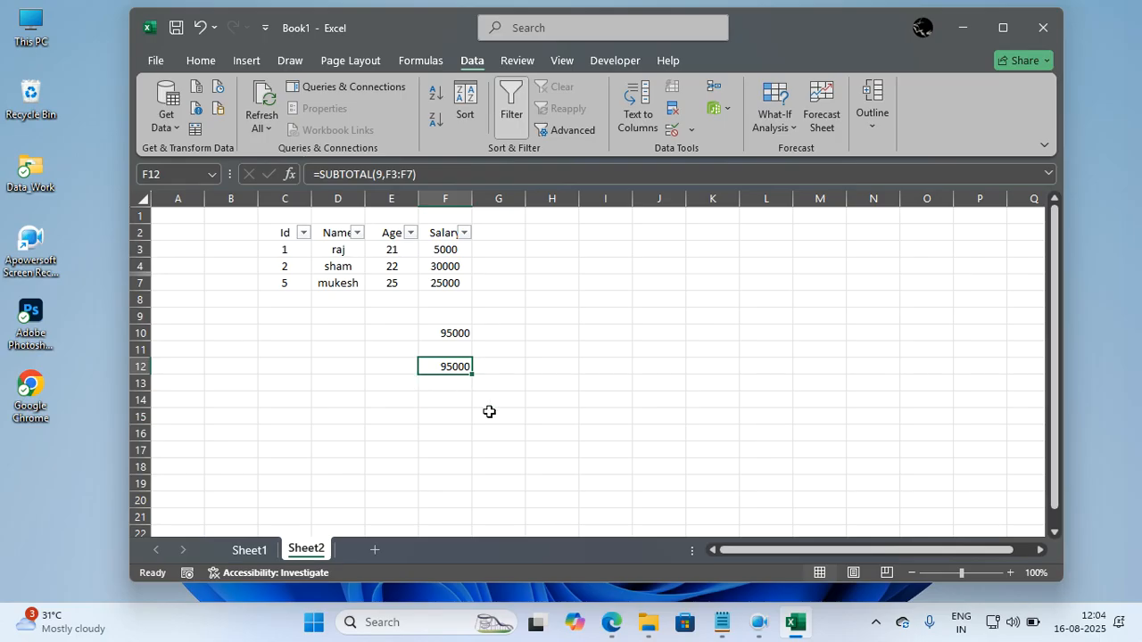
Enter the formula =sum(F3:F7) in cell F14 to total the salaries with rows hidden.
double_click(451, 400)
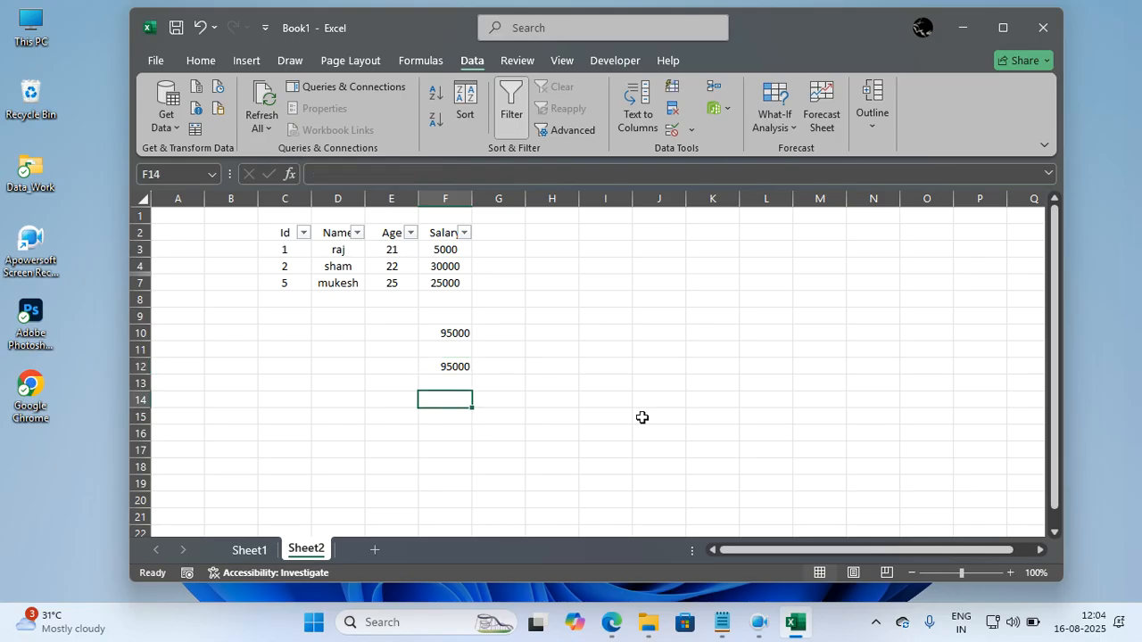
type("=sum(")
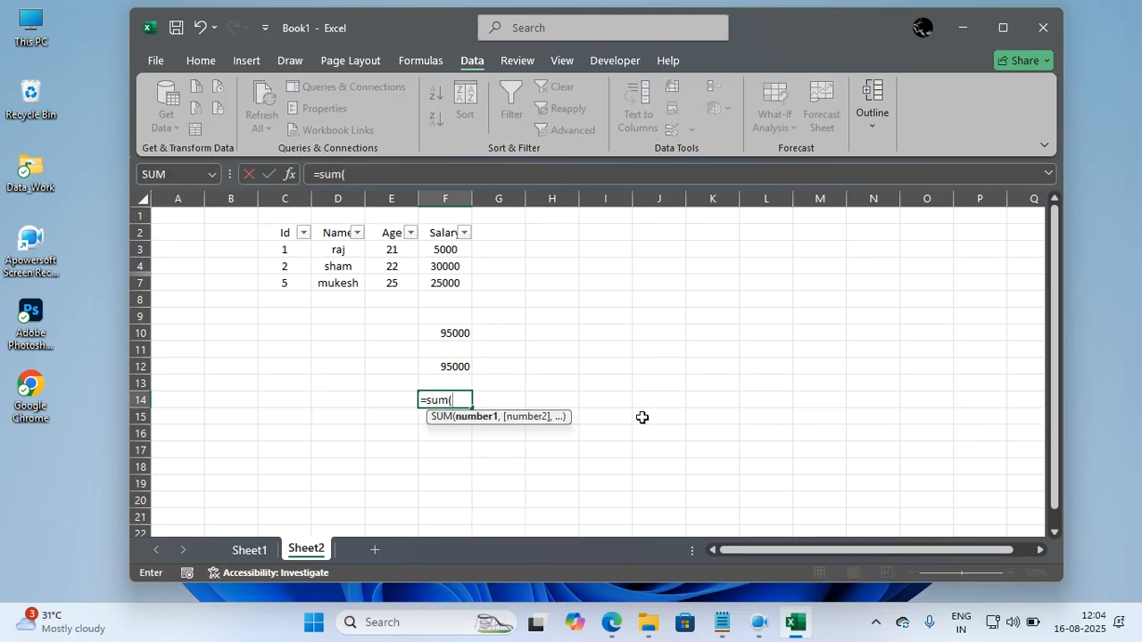
left_click_drag(444, 251, 443, 285)
type(")")
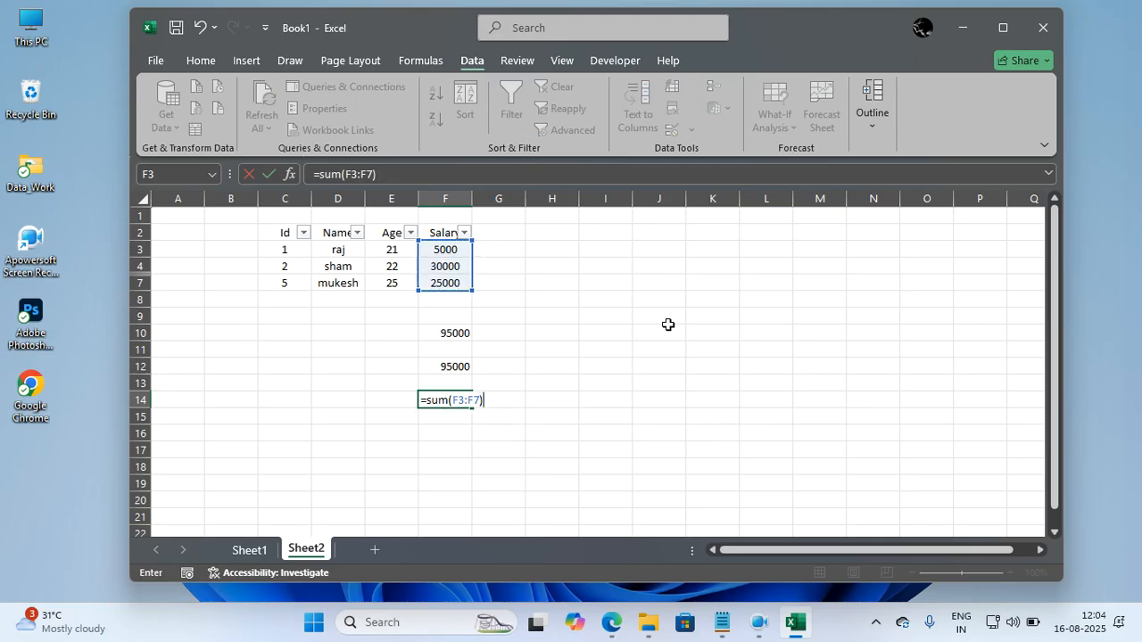
key("Return")
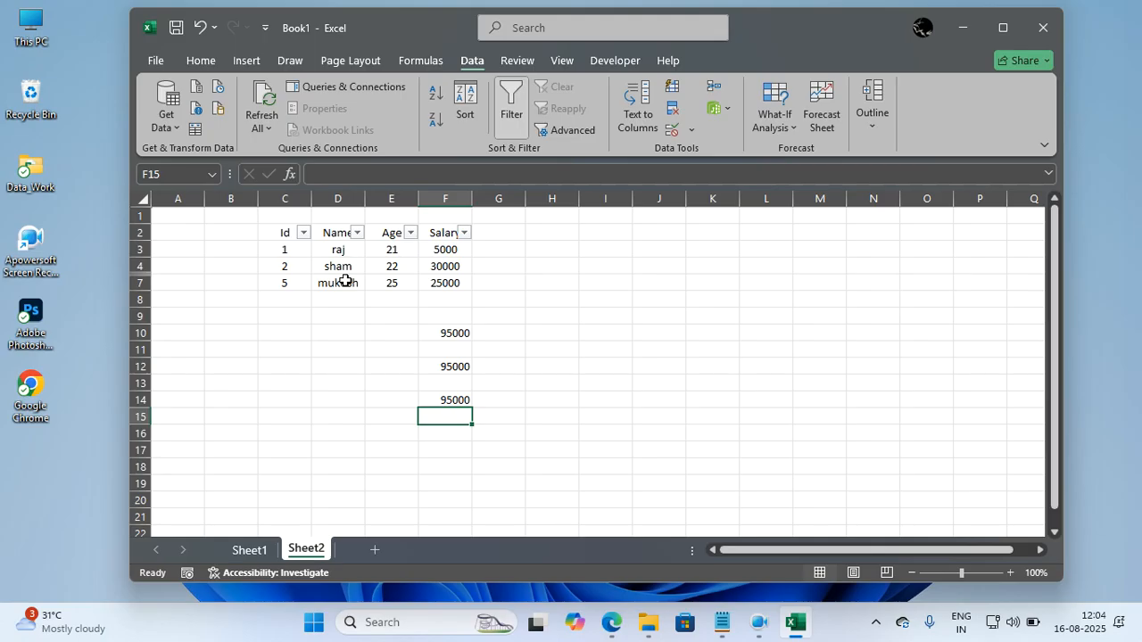
left_click(440, 433)
type("=s")
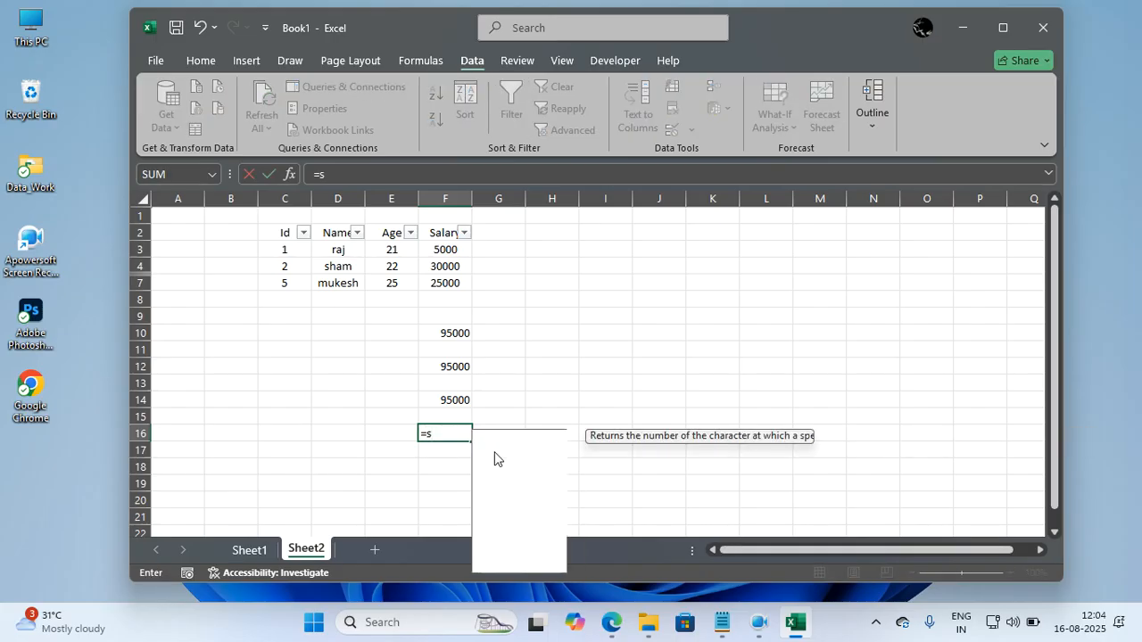
type("ubtotal(")
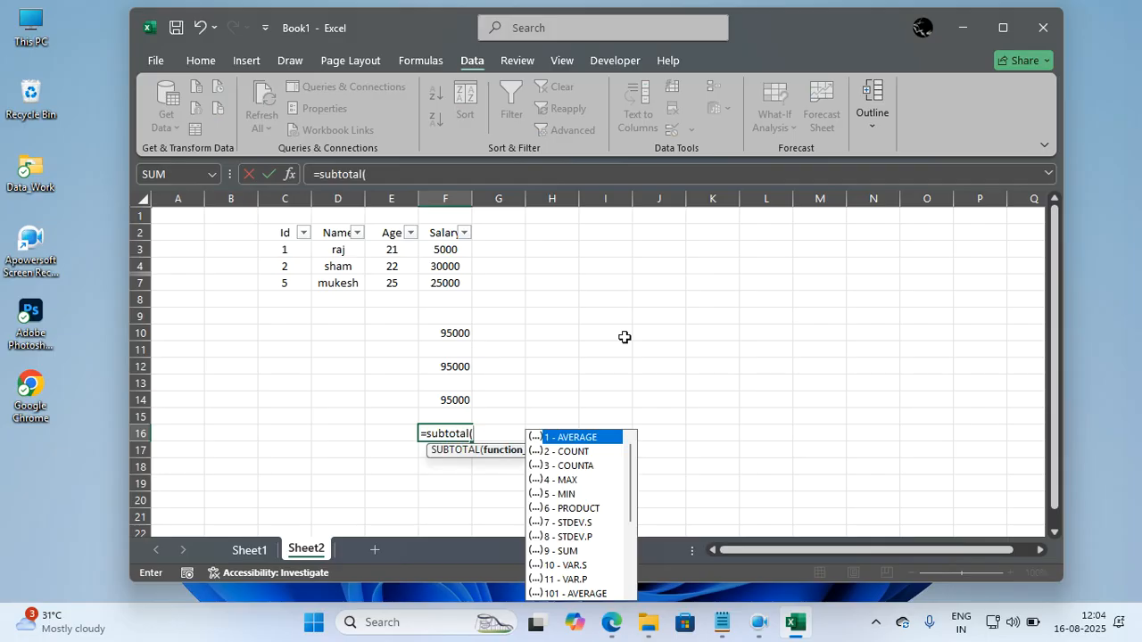
left_click_drag(449, 251, 454, 283)
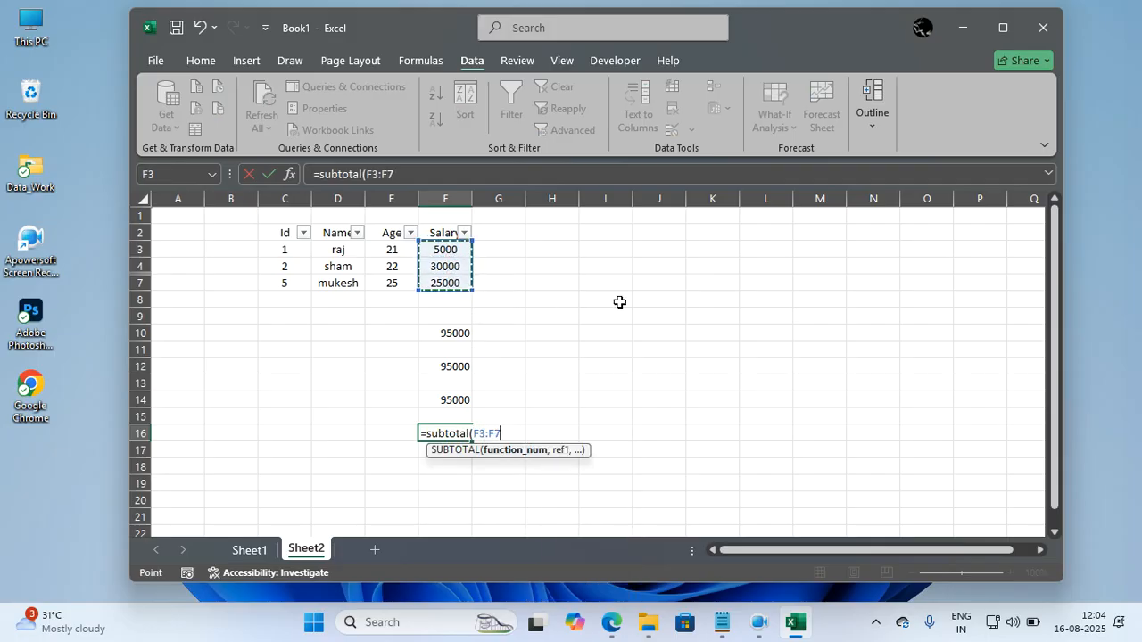
key("BackSpace")
key("BackSpace")
key("BackSpace")
key("BackSpace")
key("BackSpace")
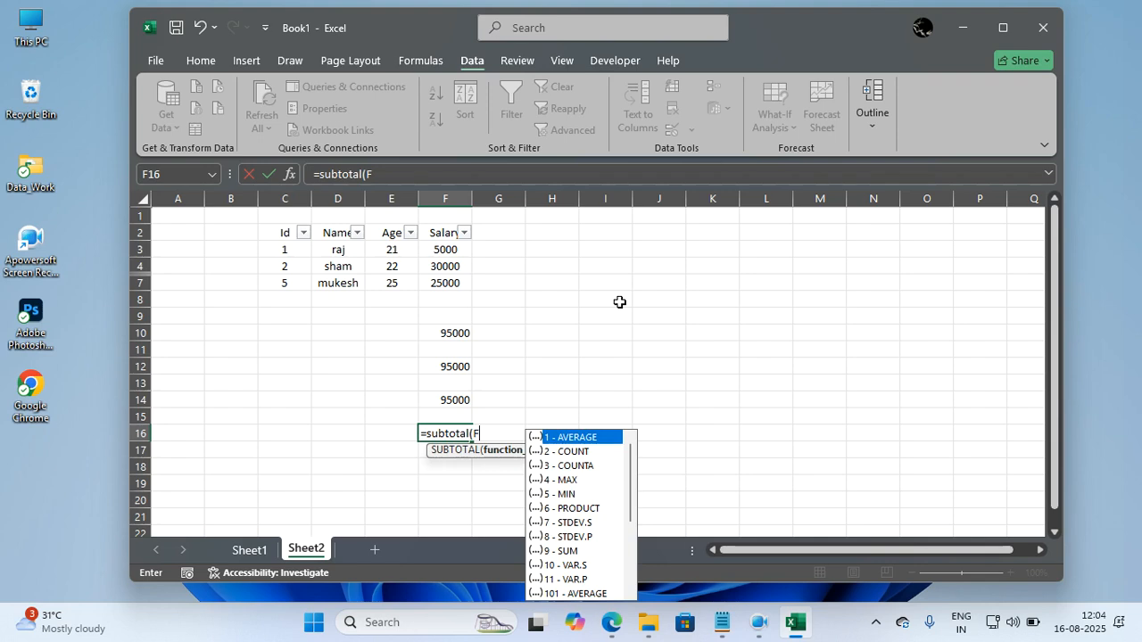
type("9,")
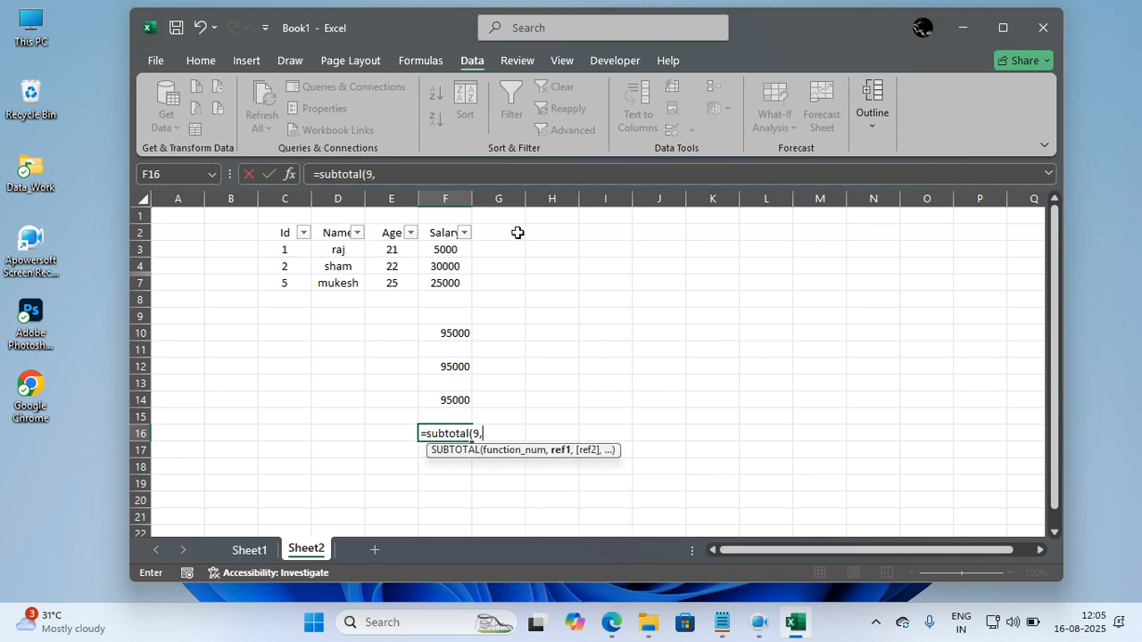
left_click_drag(464, 248, 462, 280)
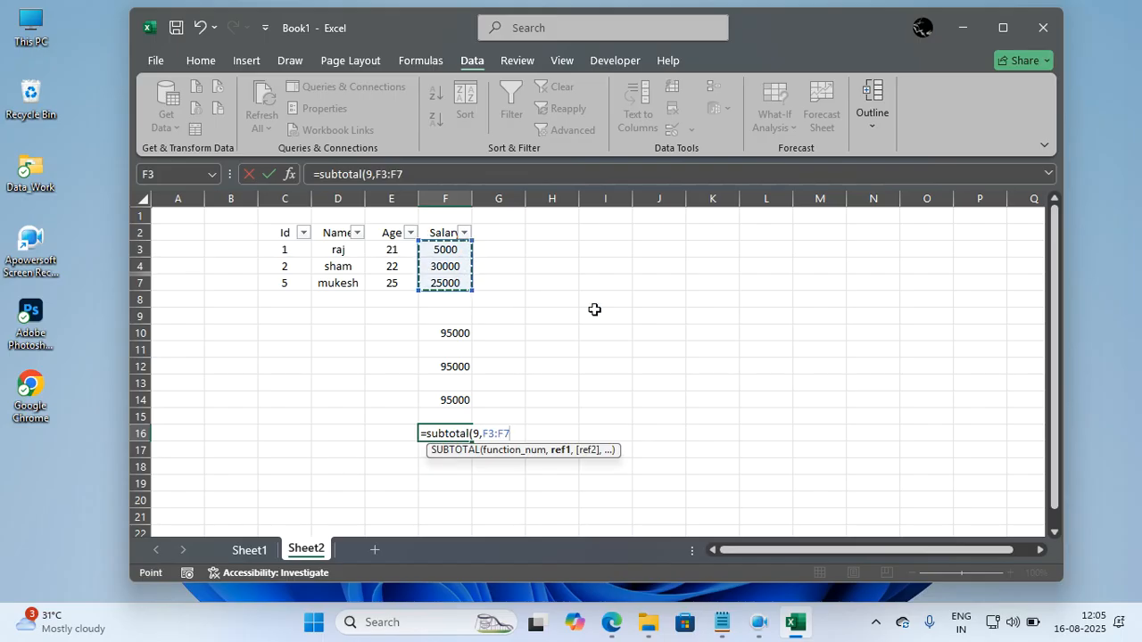
type(";")
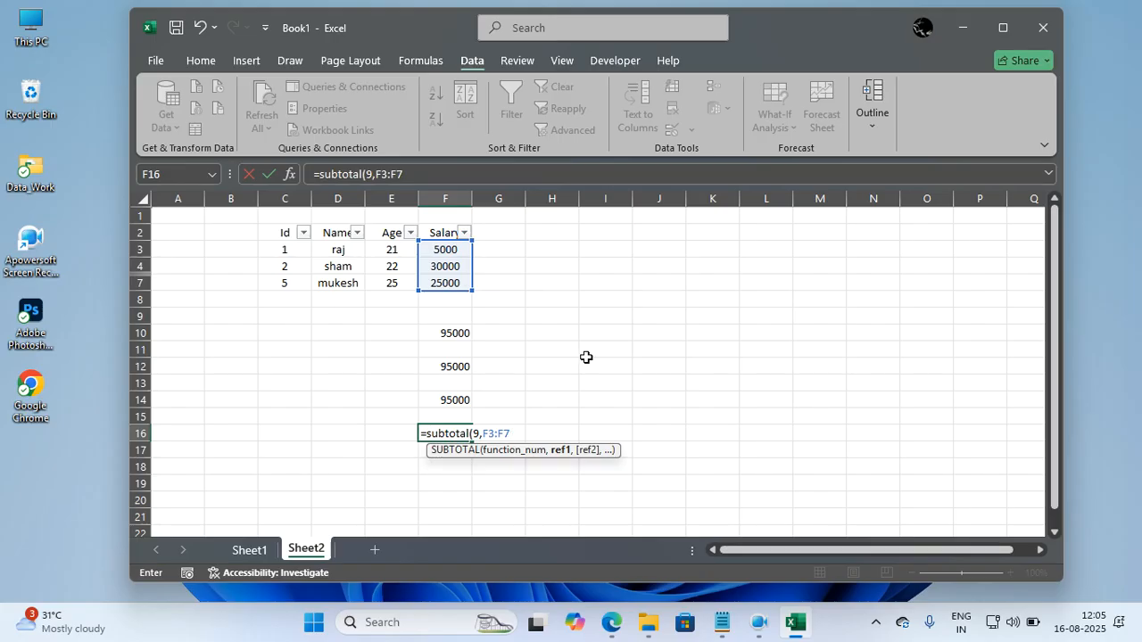
key("BackSpace")
key("BackSpace")
key("BackSpace")
key("BackSpace")
key("BackSpace")
key("BackSpace")
key("BackSpace")
key("BackSpace")
key("BackSpace")
key("BackSpace")
key("BackSpace")
key("BackSpace")
key("BackSpace")
key("BackSpace")
key("BackSpace")
key("BackSpace")
key("BackSpace")
key("Escape")
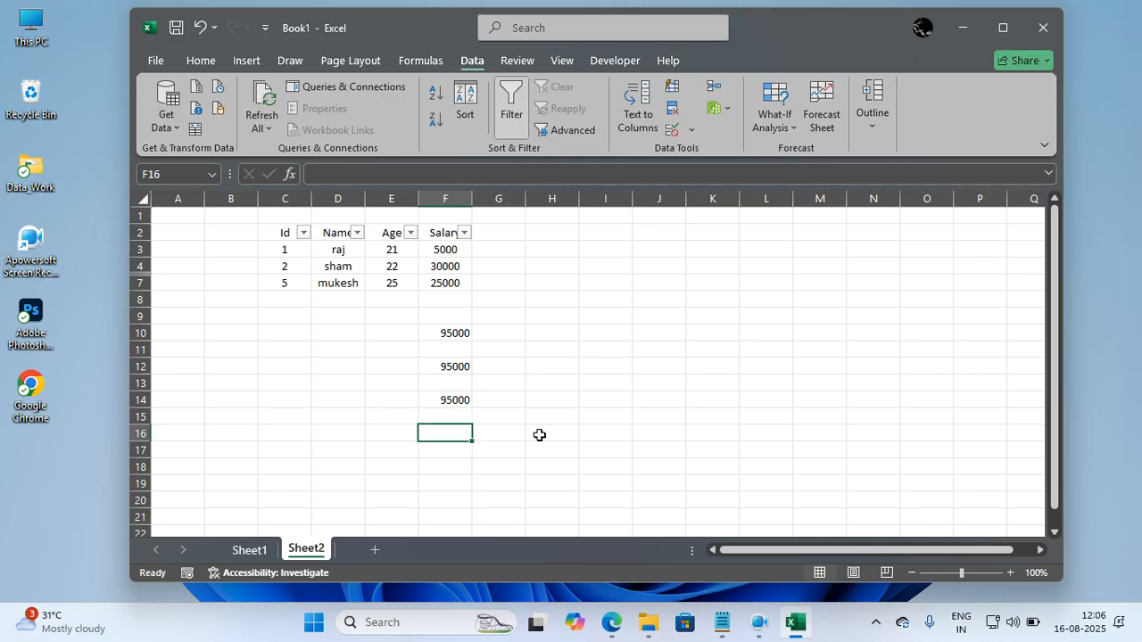
Enter the formula =subtotal(109,F3:F7) in cell F16 to sum only the salaries in rows not hidden manually.
type("=s")
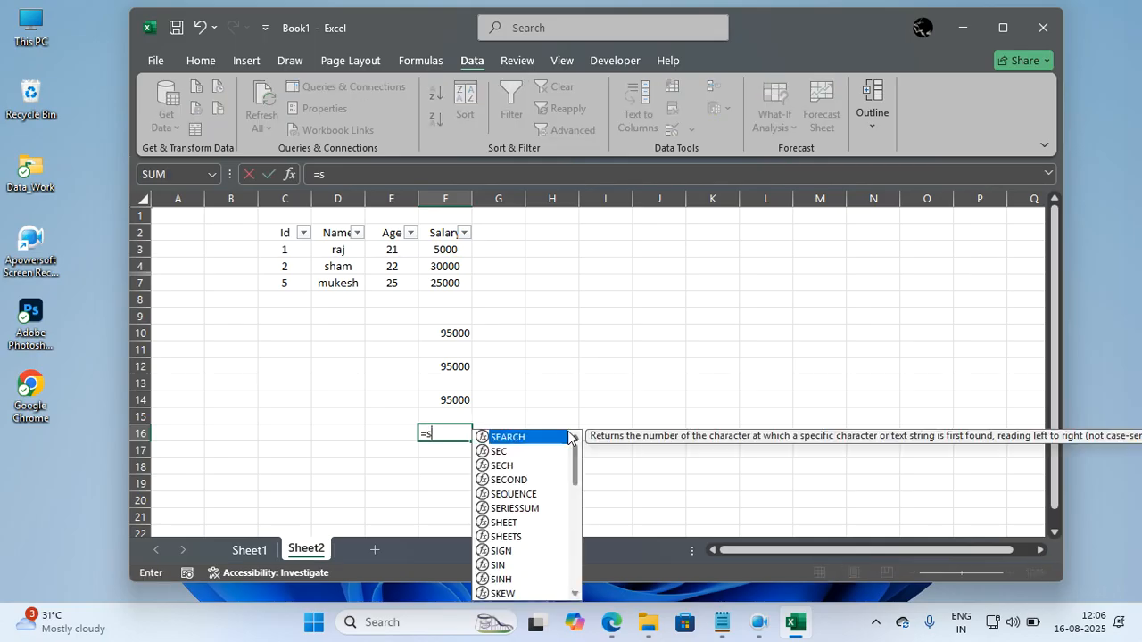
type("ubtotal(")
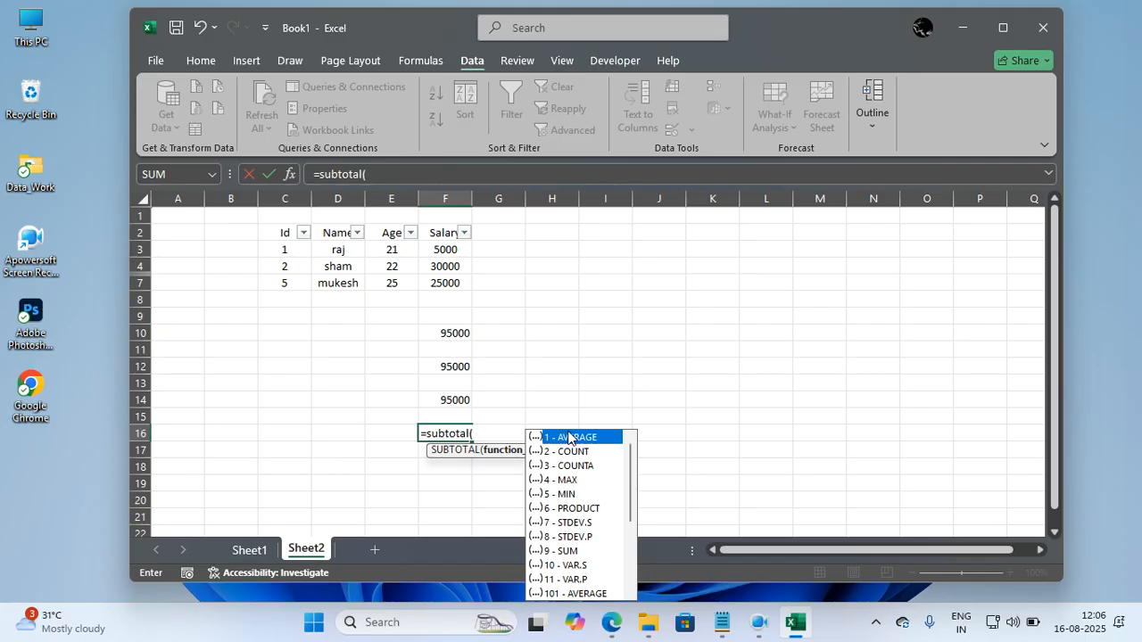
type("109")
scroll(624, 535, "down", 4)
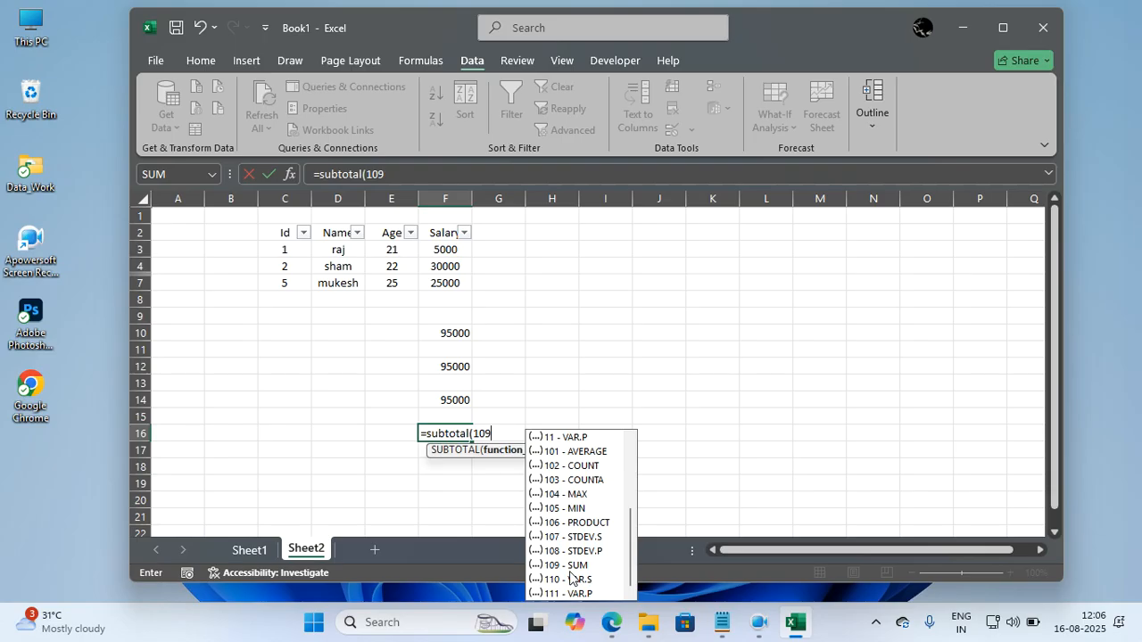
type(",")
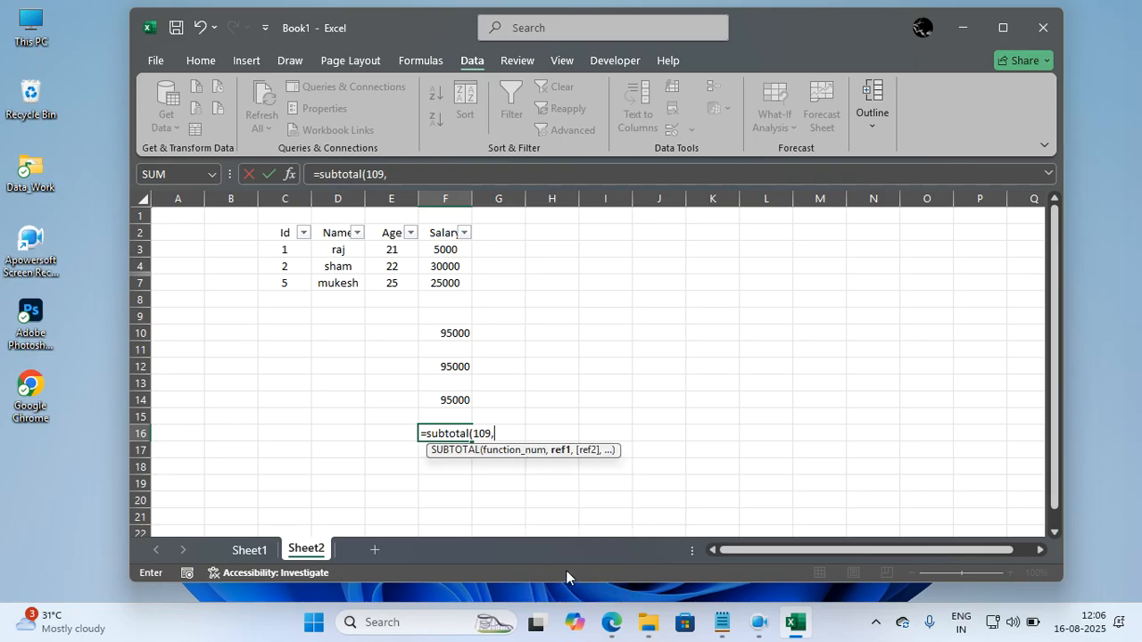
left_click_drag(453, 250, 450, 283)
left_click(451, 283)
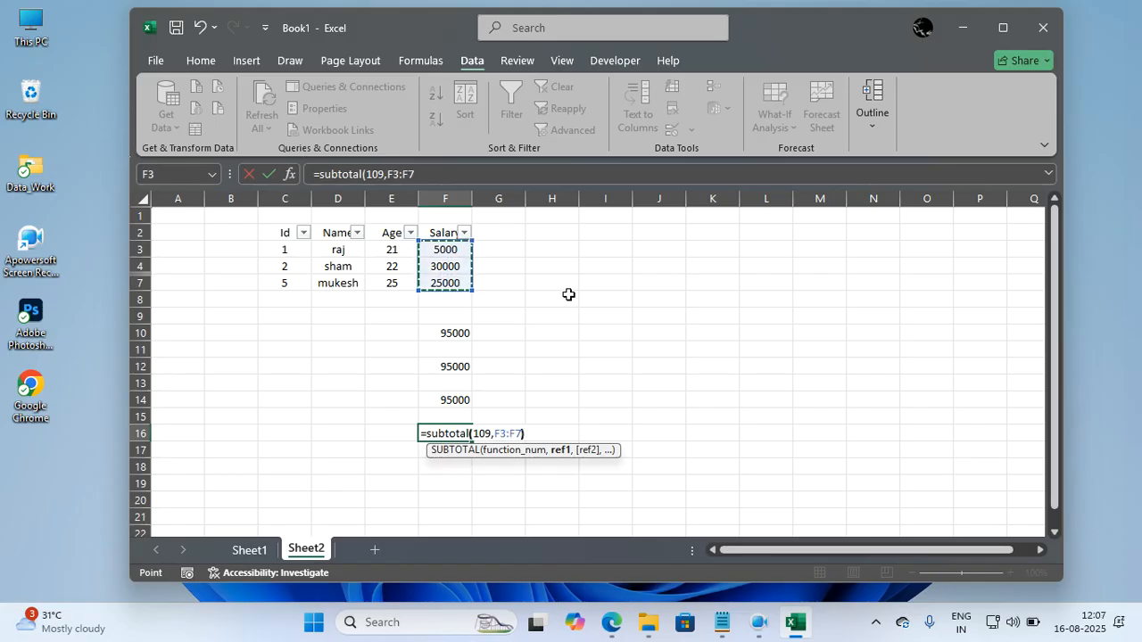
type(")")
key("Return")
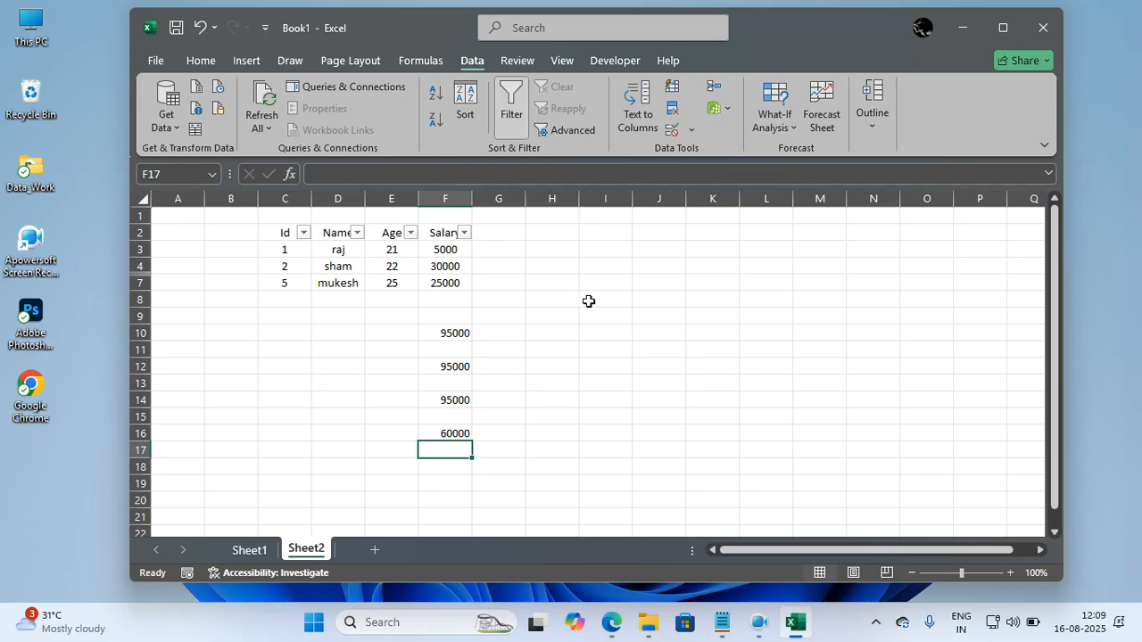
Hide row 4, which holds the record with Id 2, and close the workbook without saving it.
left_click(140, 266)
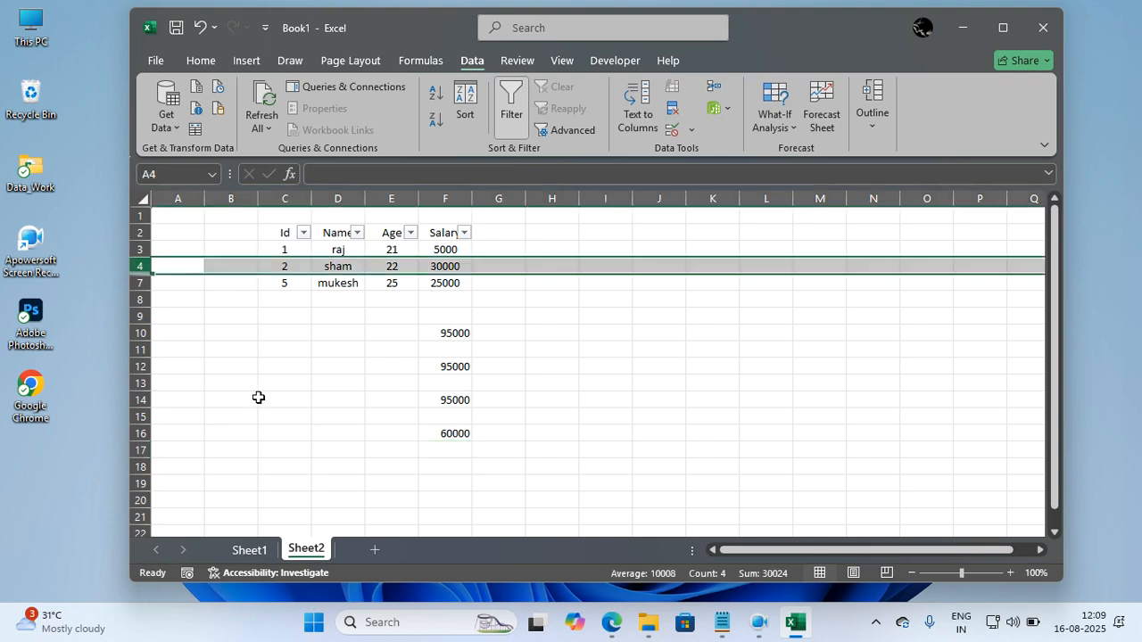
key("ctrl+9")
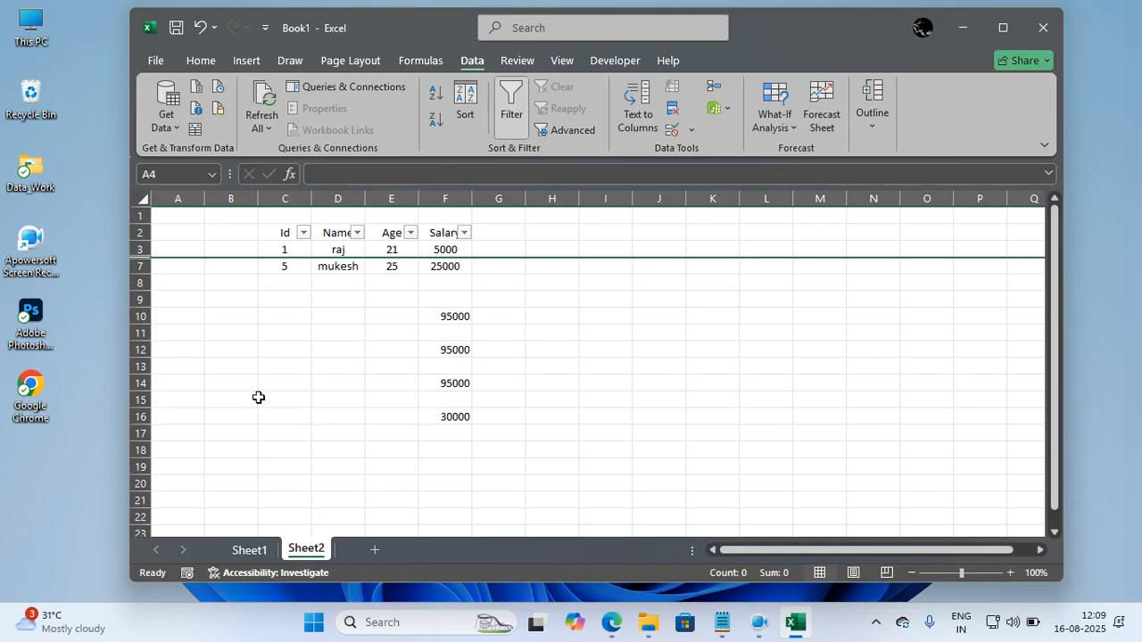
left_click(603, 430)
left_click(1041, 29)
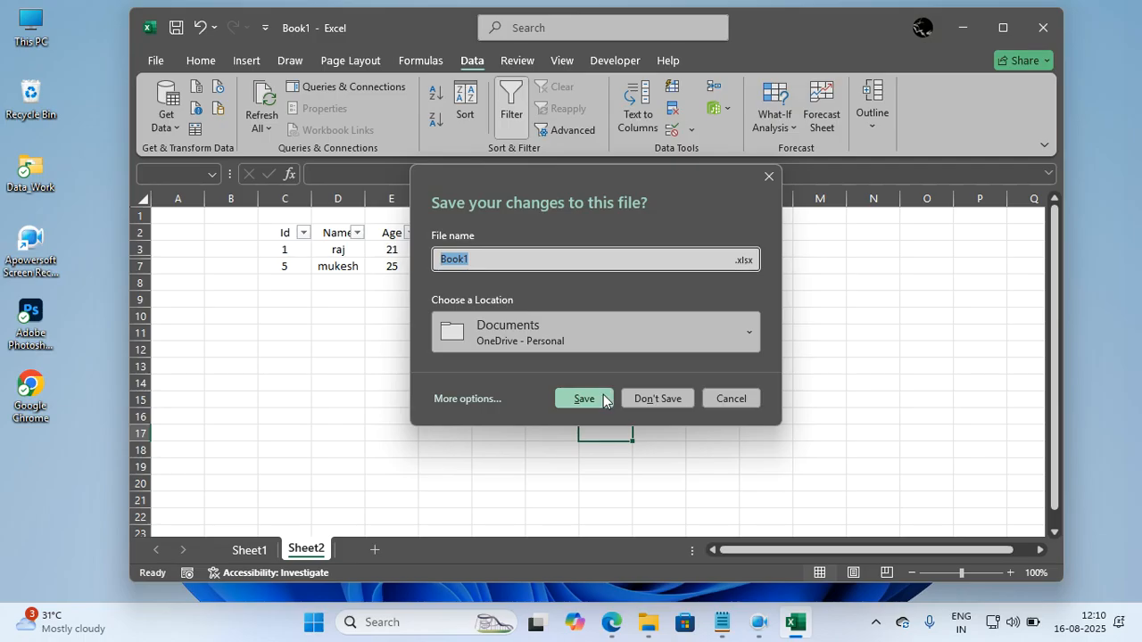
left_click(634, 400)
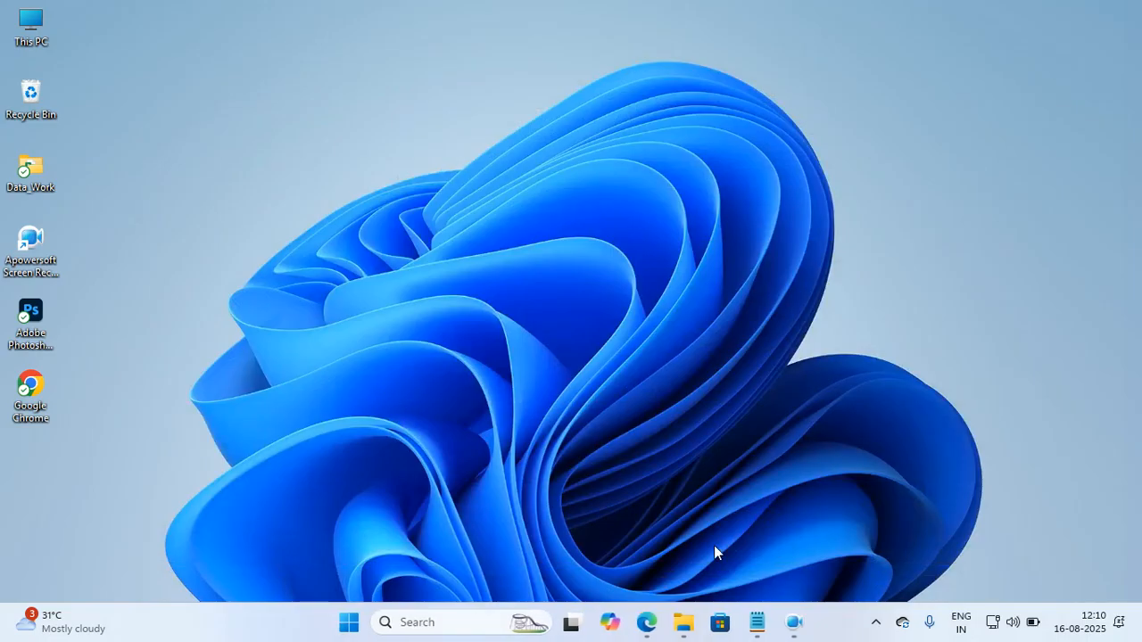
Switch to Notepad and display the Advanced Excel Content Ducat.txt file.
left_click(756, 621)
scroll(568, 416, "up", 5)
scroll(568, 416, "up", 20)
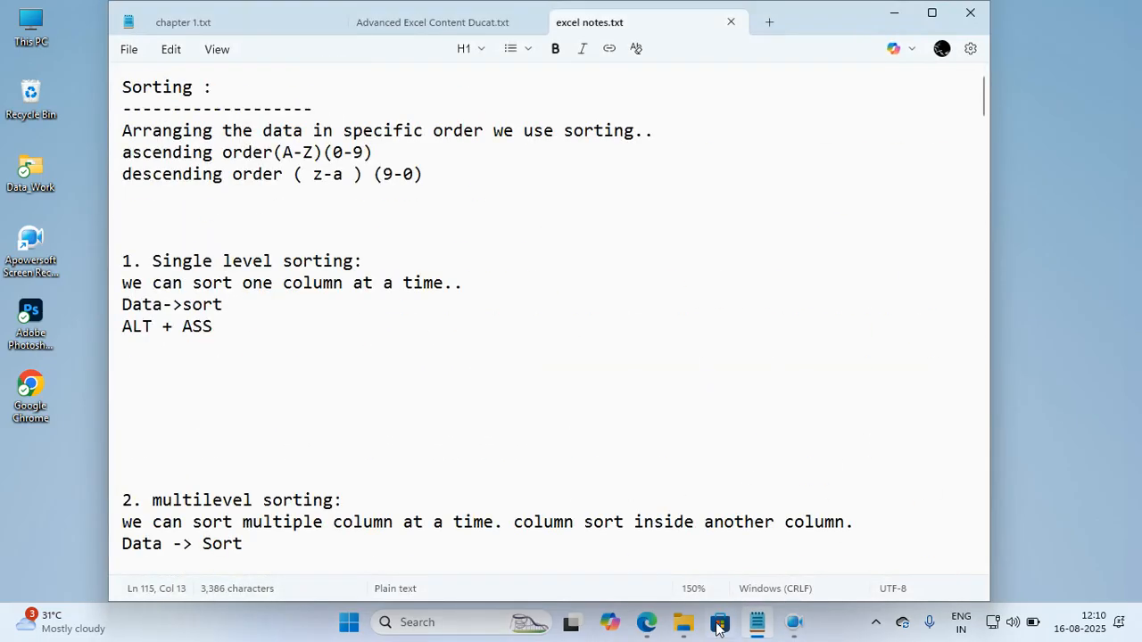
left_click(756, 621)
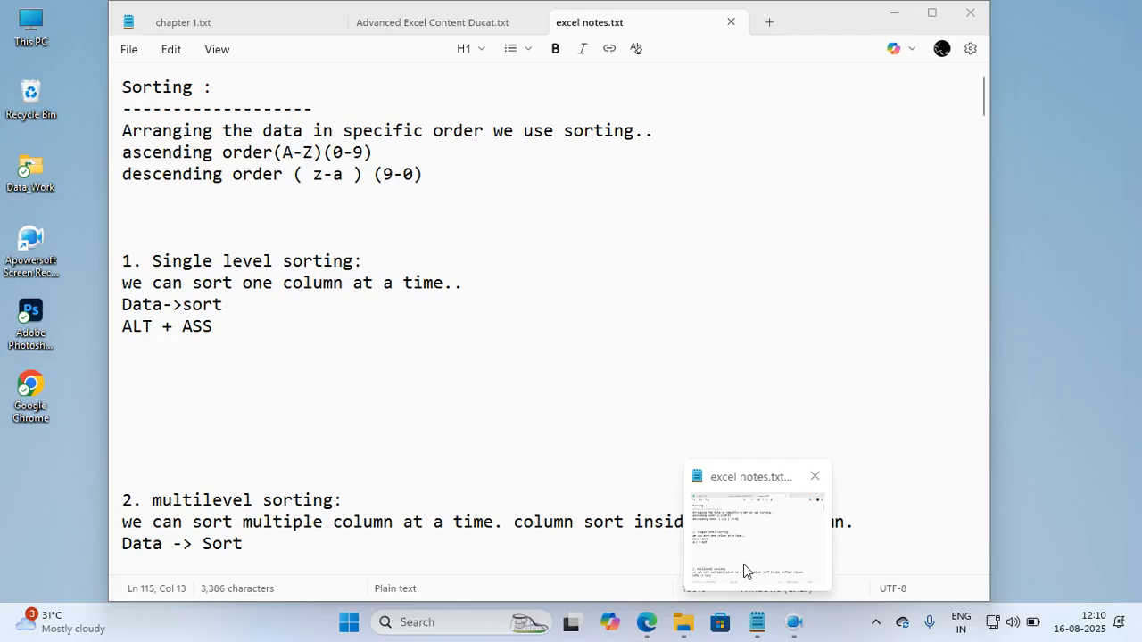
left_click(743, 560)
left_click(462, 27)
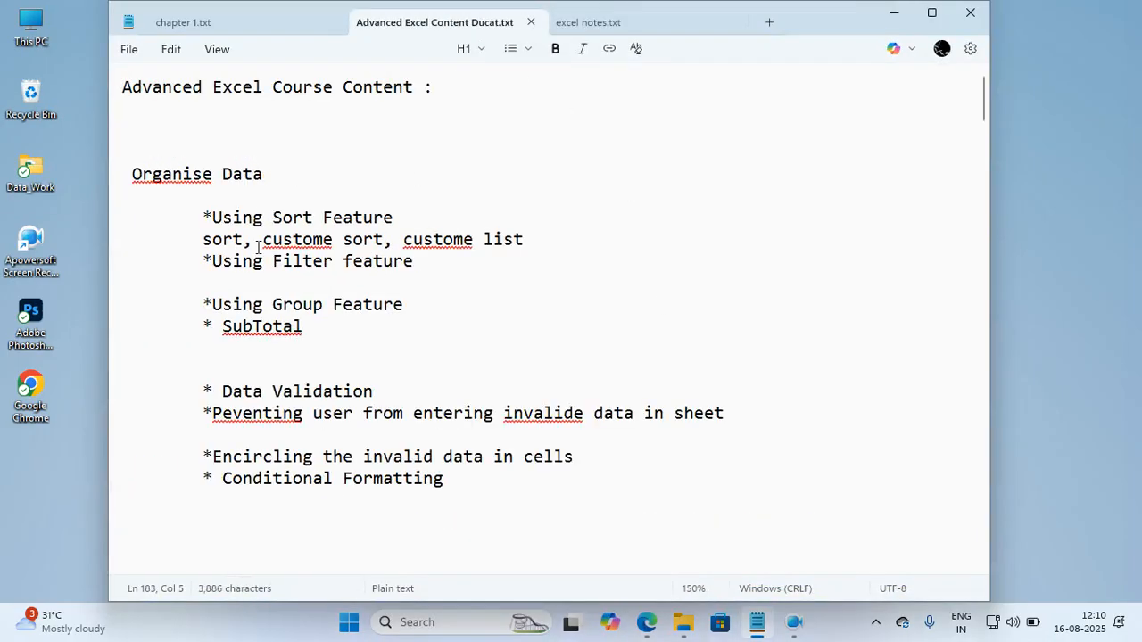
Review the Organise Data topics of the Advanced Excel course content, from the Sort feature to Conditional Formatting.
scroll(293, 257, "down", 3)
scroll(293, 257, "down", 1)
scroll(293, 256, "up", 2)
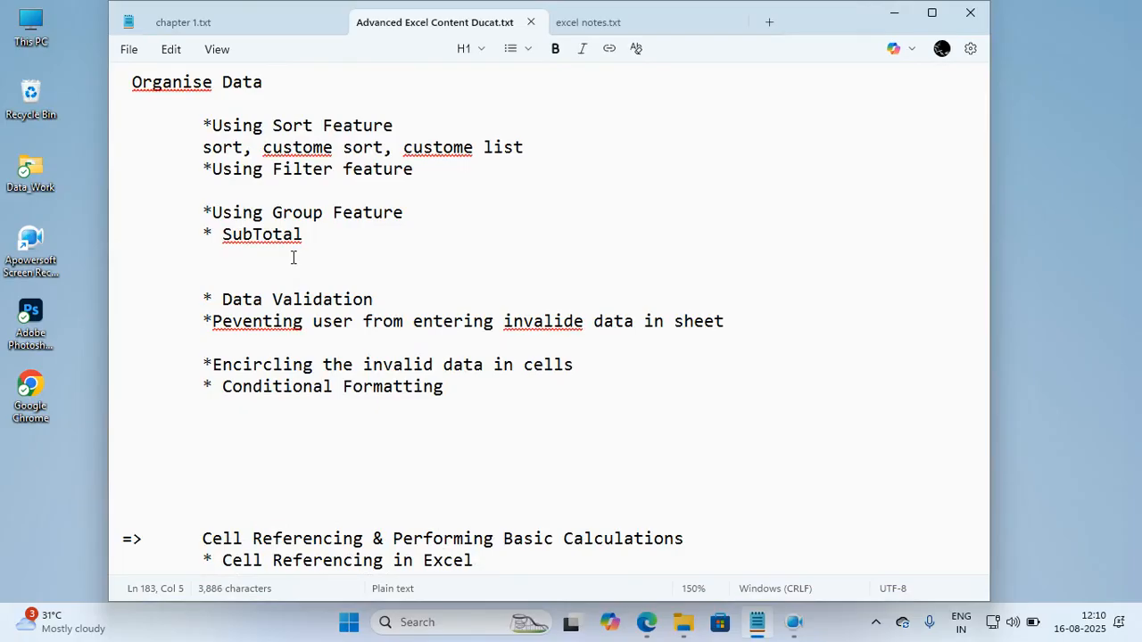
scroll(280, 147, "up", 2)
scroll(280, 144, "up", 2)
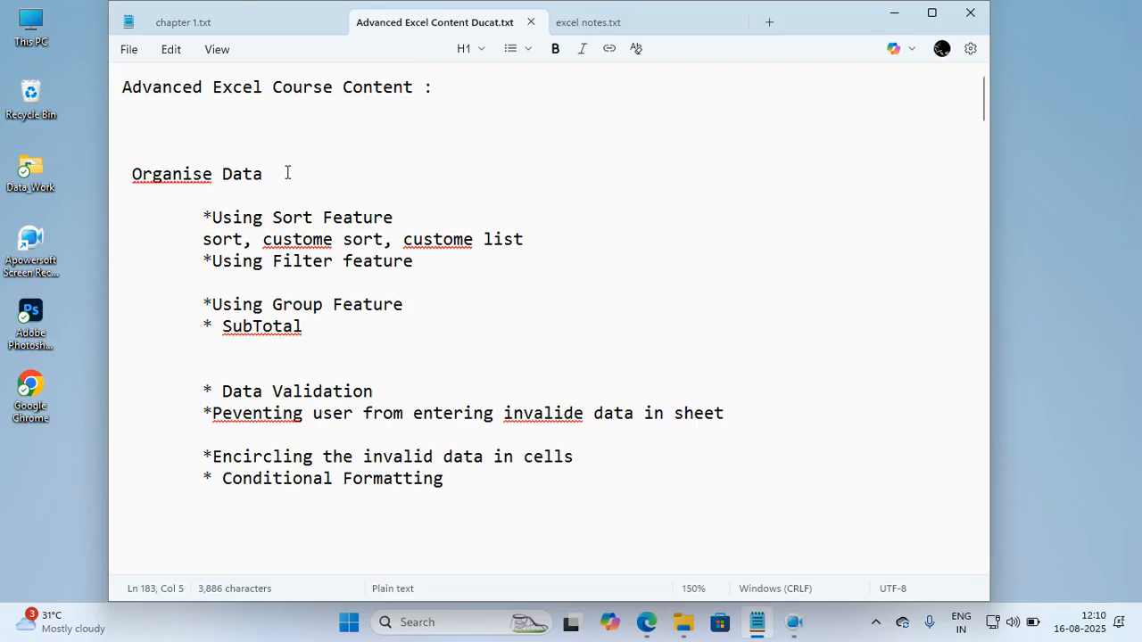
left_click(287, 173)
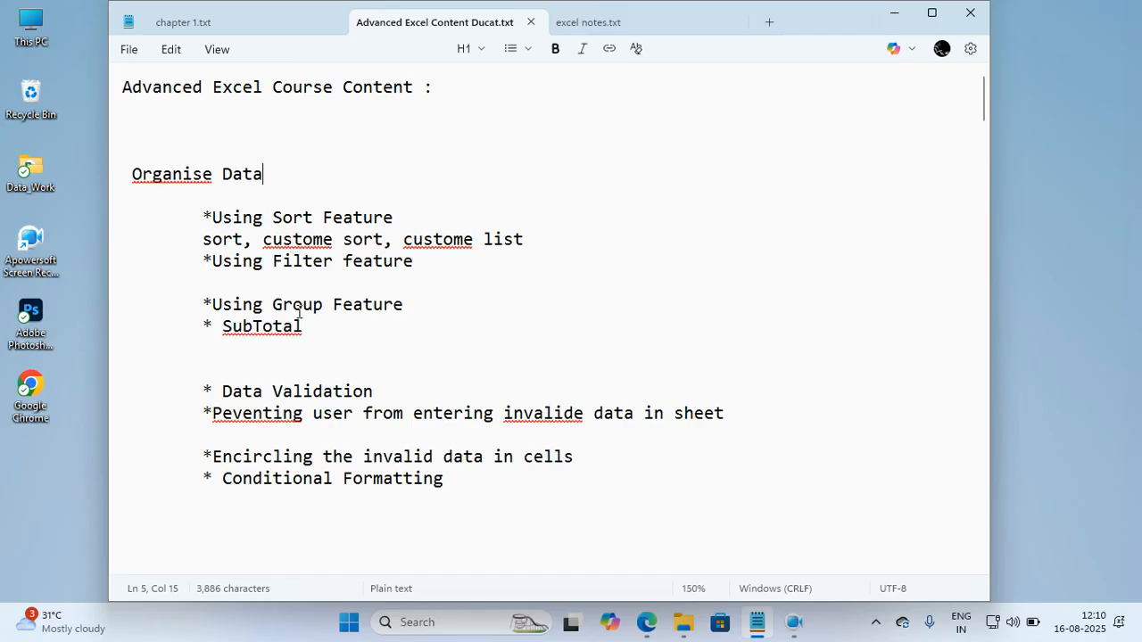
scroll(299, 316, "down", 1)
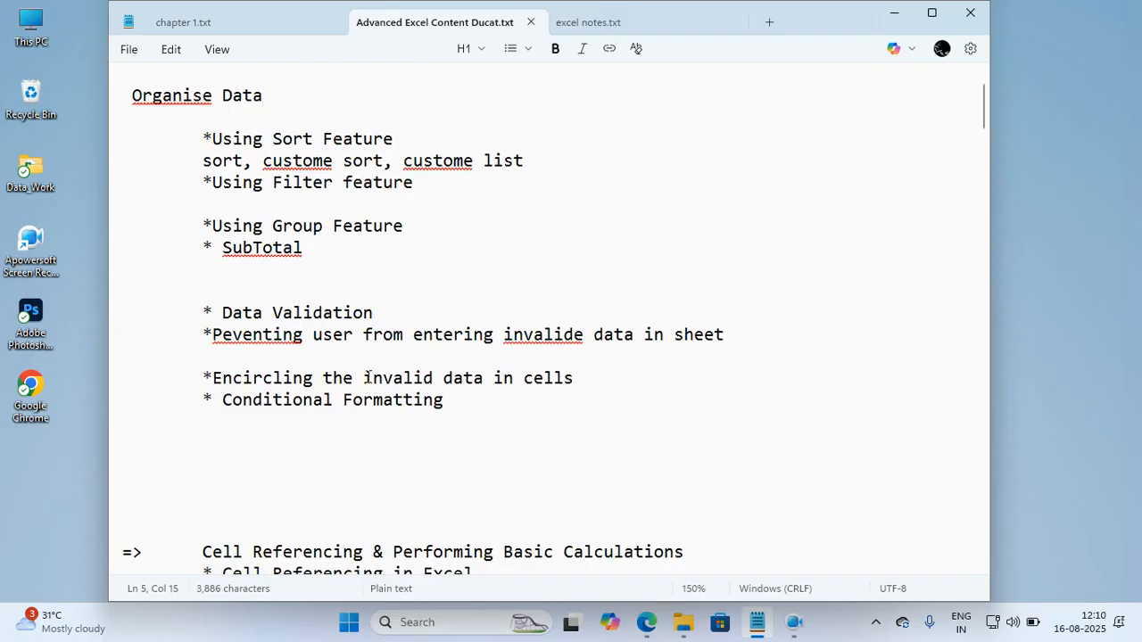
scroll(345, 393, "up", 1)
left_click_drag(202, 217, 490, 489)
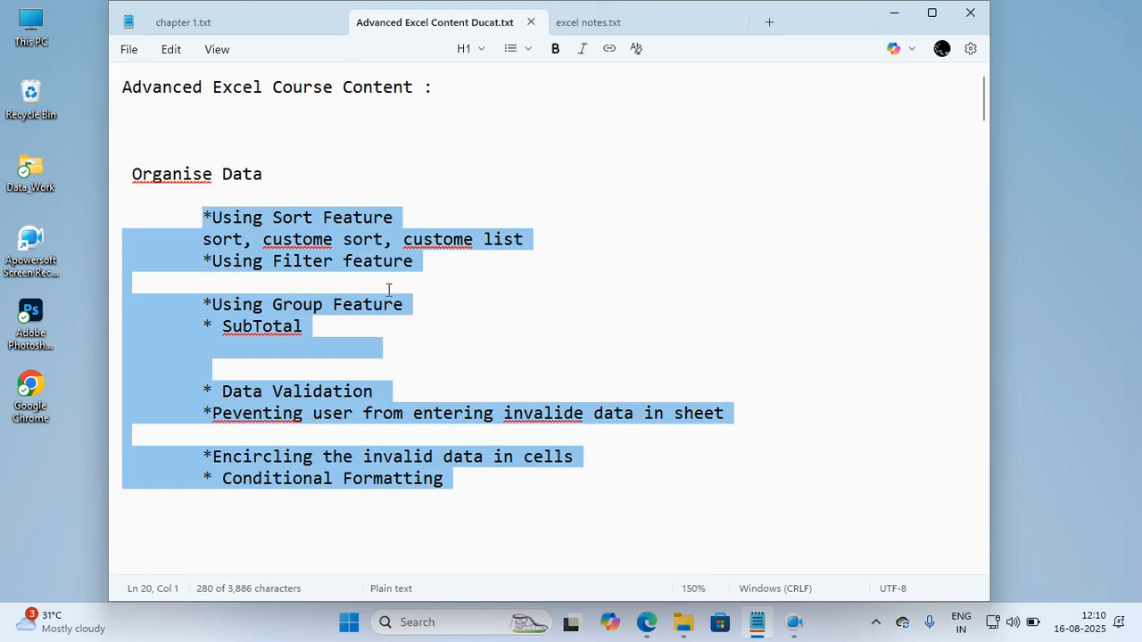
left_click(414, 241)
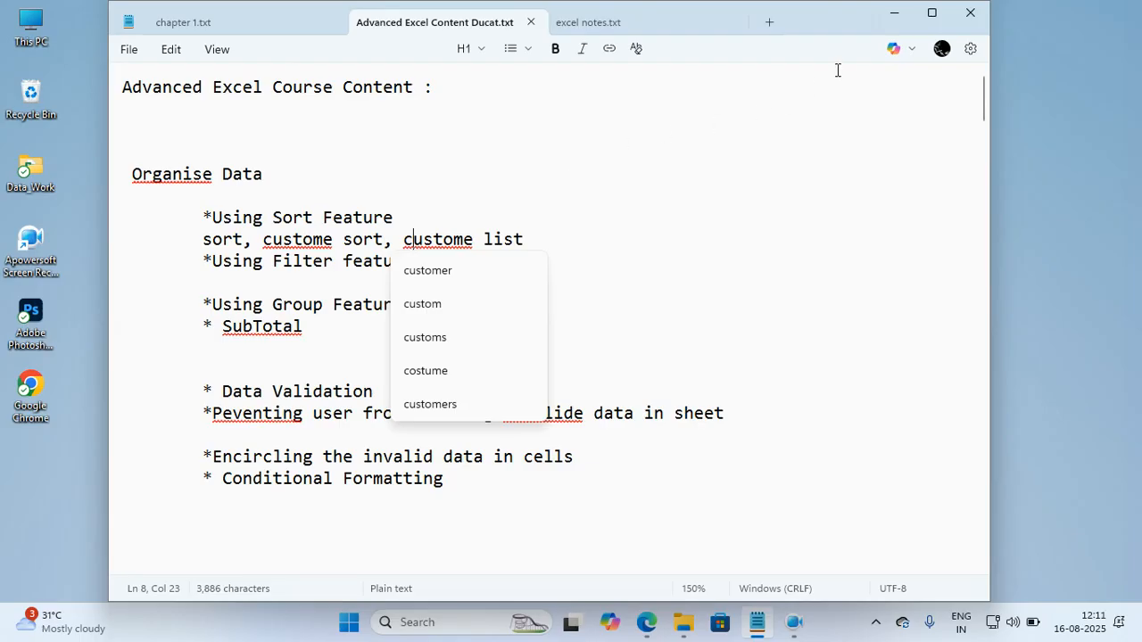
left_click(666, 256)
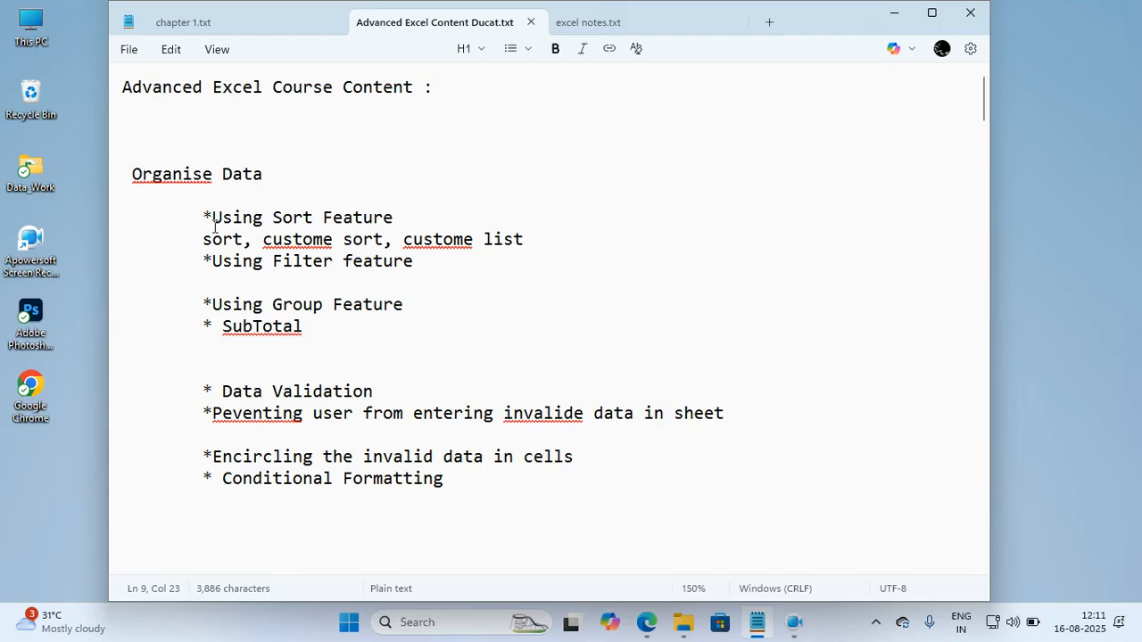
left_click_drag(206, 221, 235, 221)
left_click_drag(253, 222, 288, 222)
left_click_drag(304, 221, 394, 219)
left_click(416, 217)
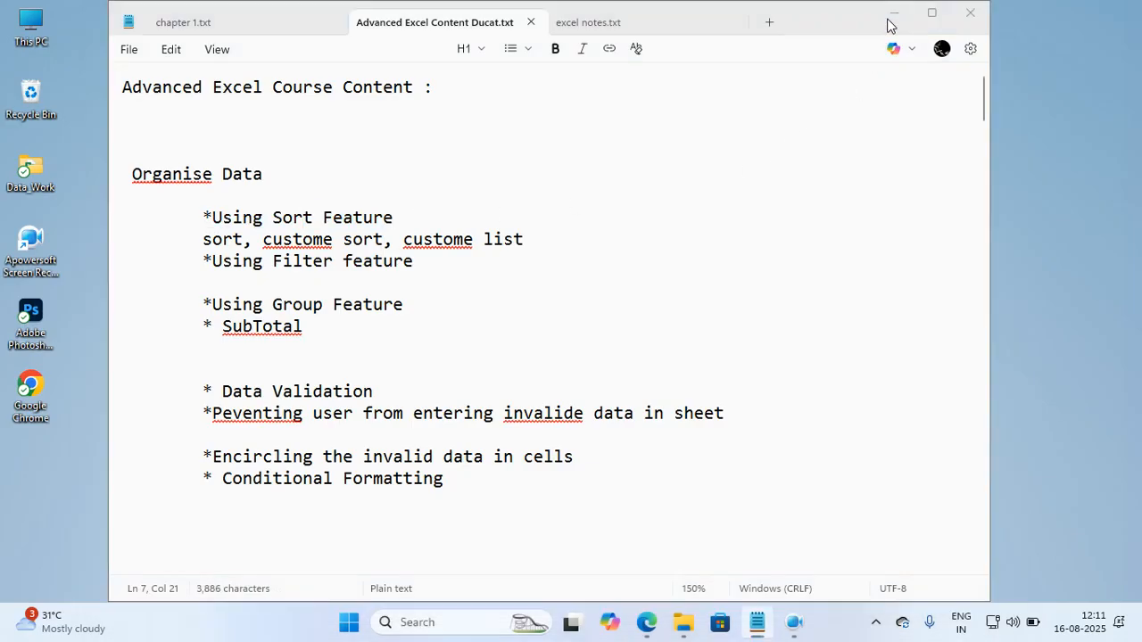
Switch to excel notes.txt and insert four blank lines between the single level sorting and multilevel sorting notes.
left_click(893, 13)
left_click(755, 622)
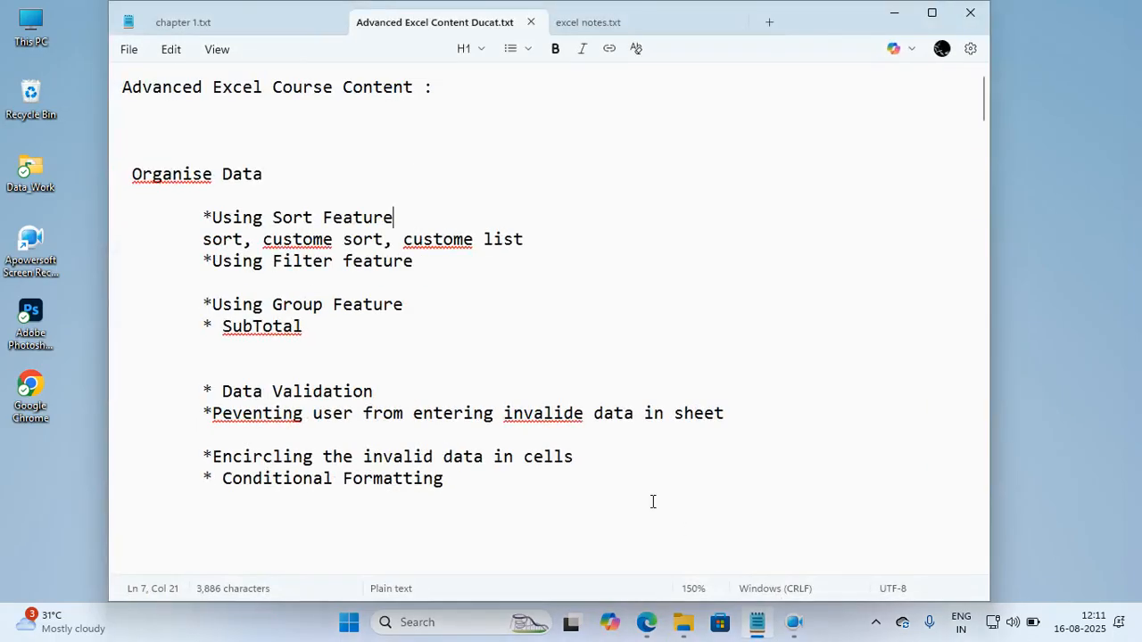
left_click(591, 22)
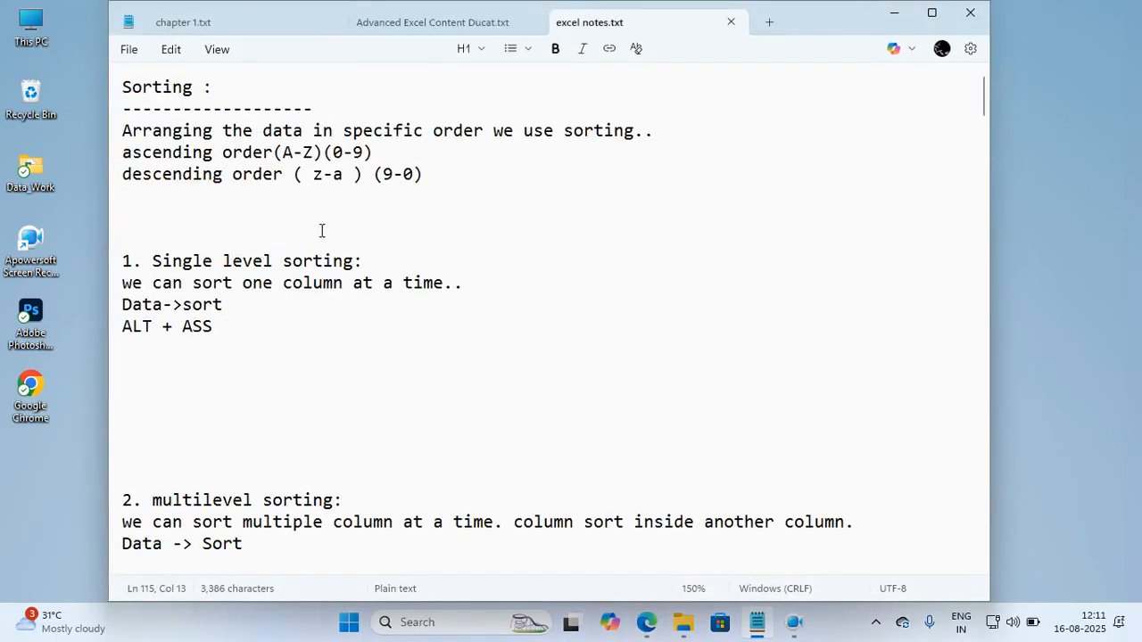
left_click(359, 443)
key("Return")
key("Return")
key("Return")
key("Return")
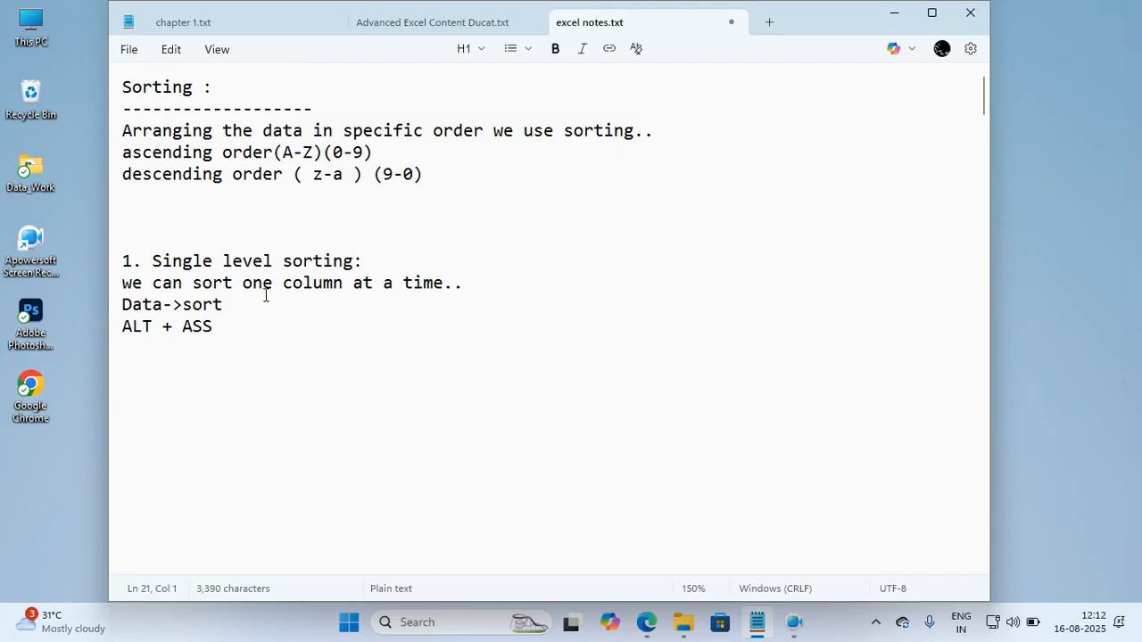
Open the SupplierDetails workbook from the Input File folder of Task 1.1 in File Explorer.
left_click(893, 15)
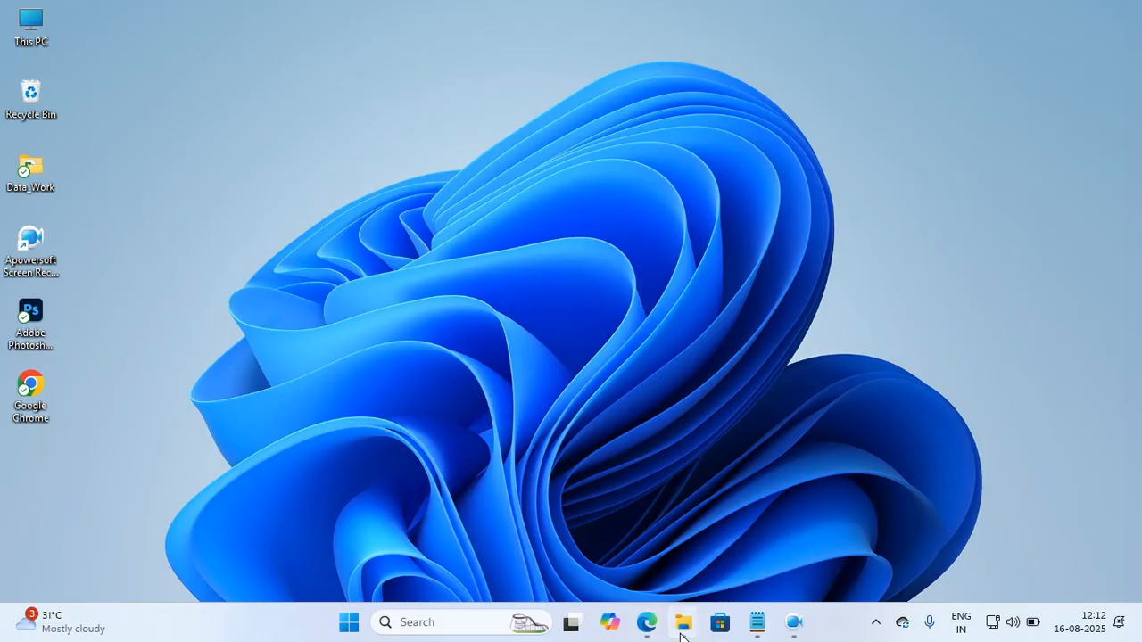
mouse_move(683, 622)
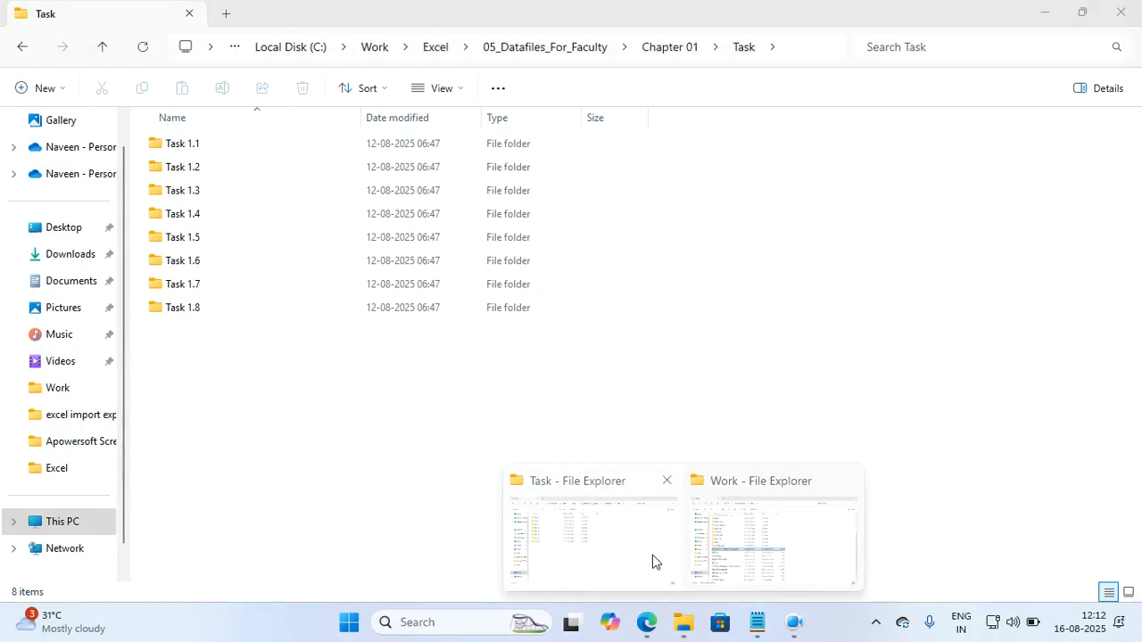
left_click(652, 561)
double_click(261, 150)
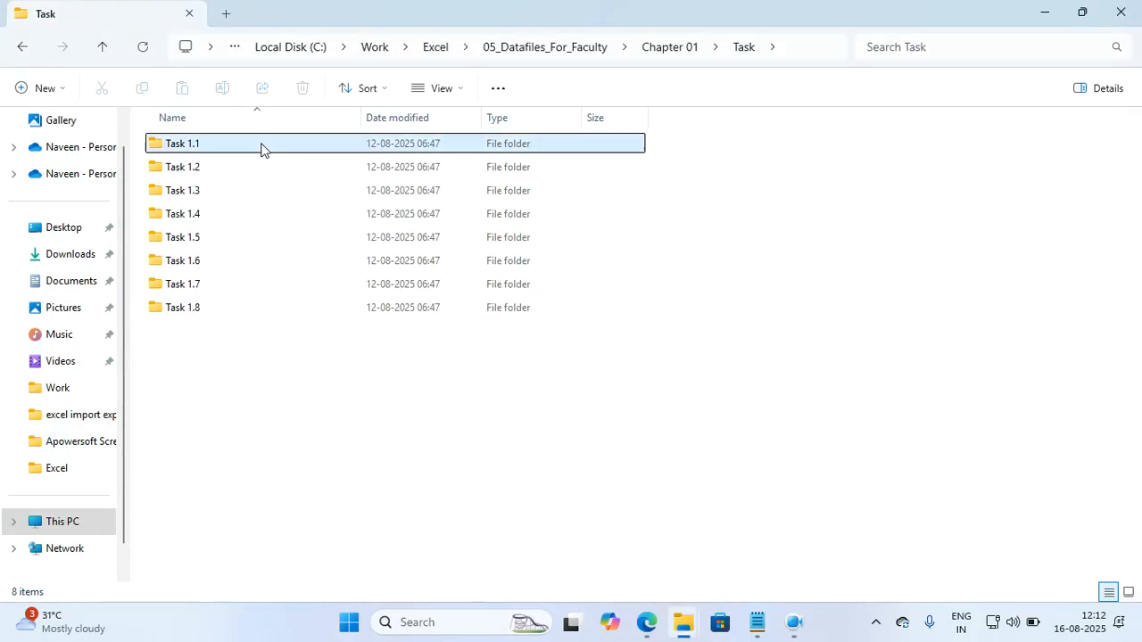
double_click(221, 148)
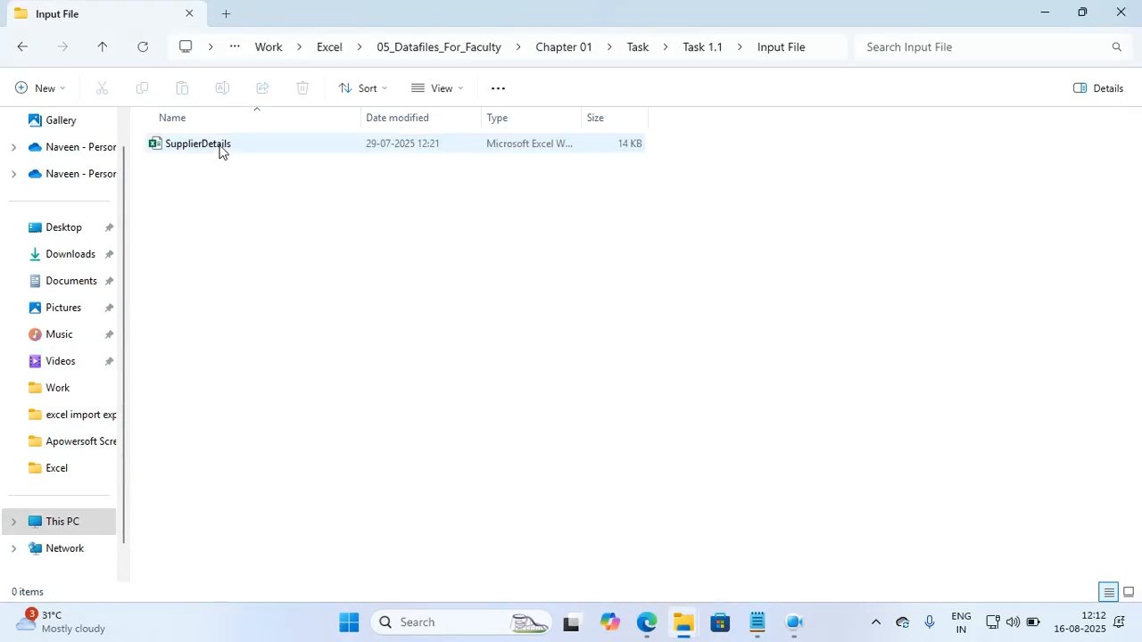
left_click(220, 149)
double_click(221, 150)
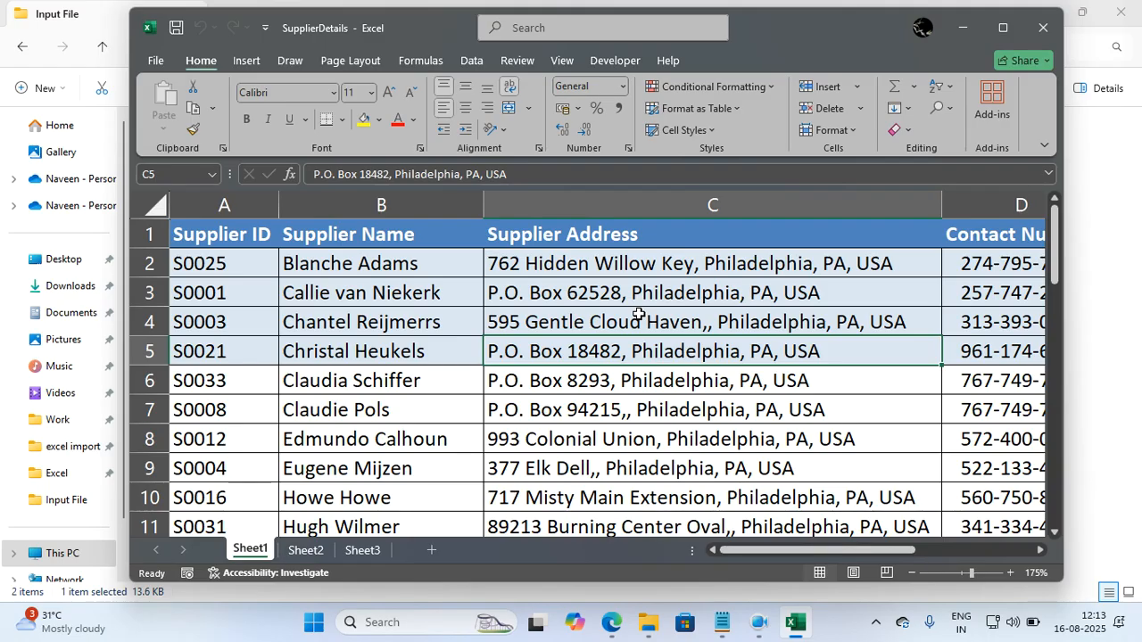
Select the entire supplier table on Sheet1, including its header row.
left_click(911, 572)
left_click(910, 573)
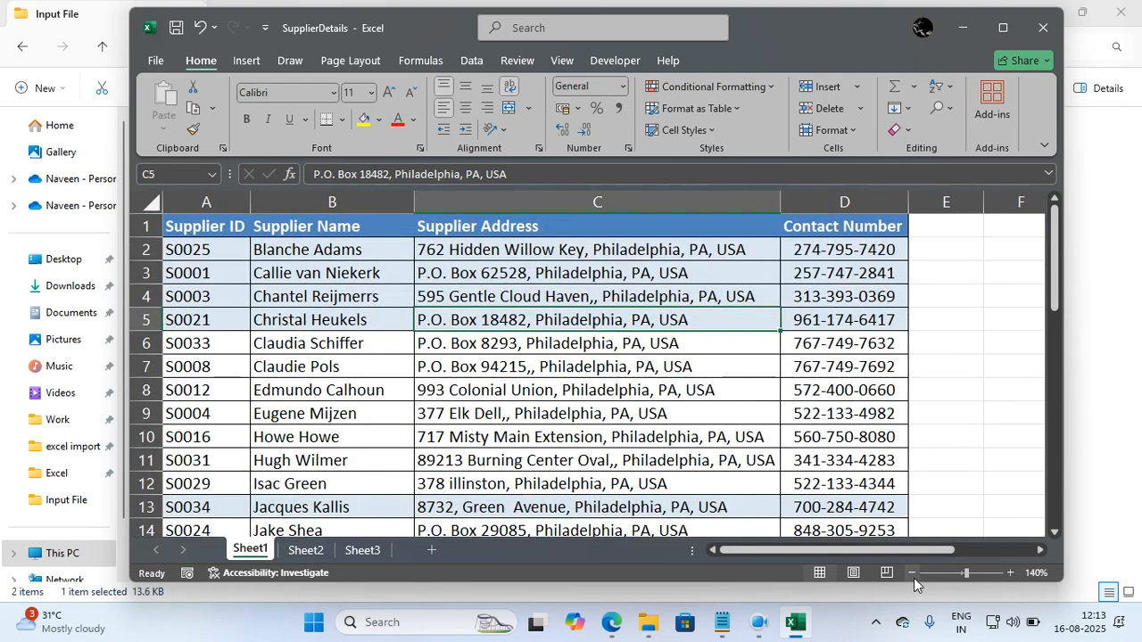
left_click(653, 454)
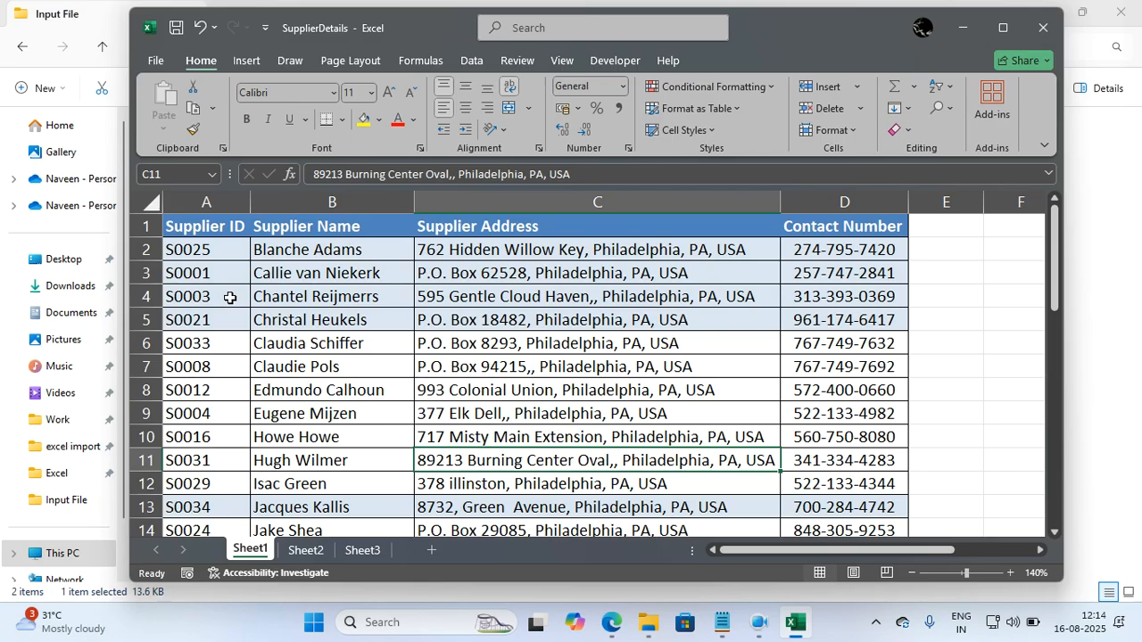
left_click(294, 311)
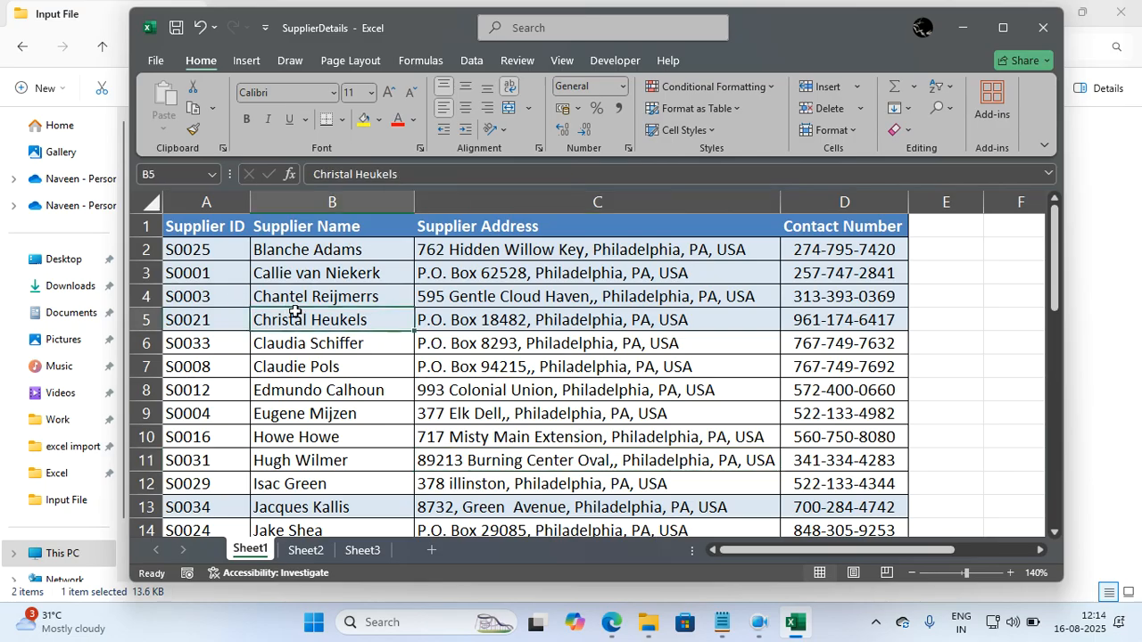
key("ctrl+a")
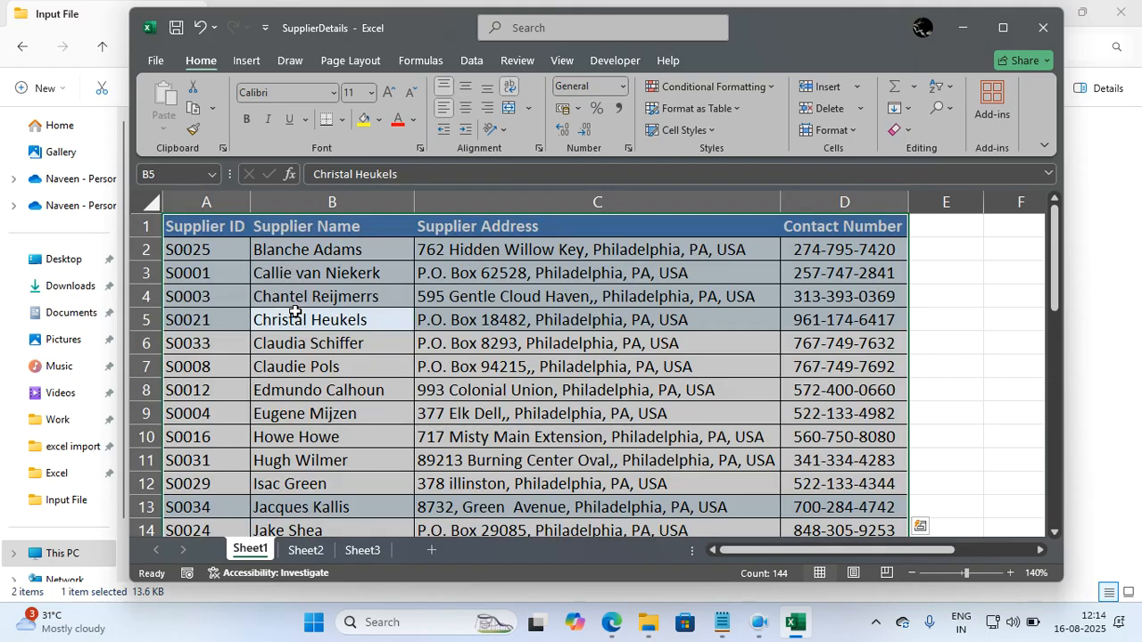
left_click(479, 62)
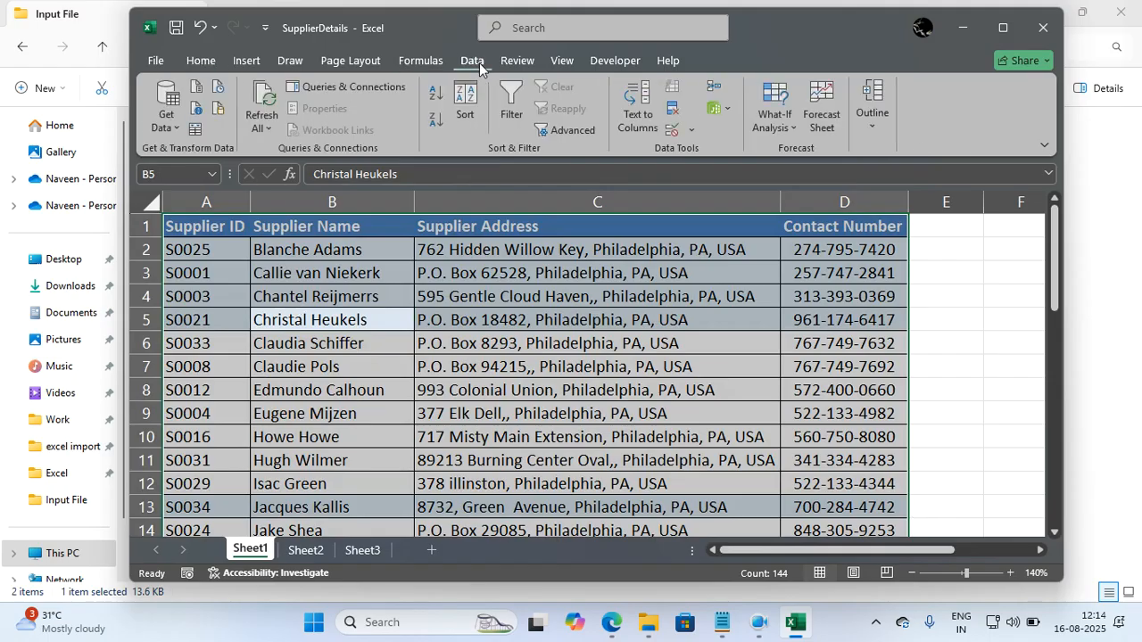
left_click(473, 105)
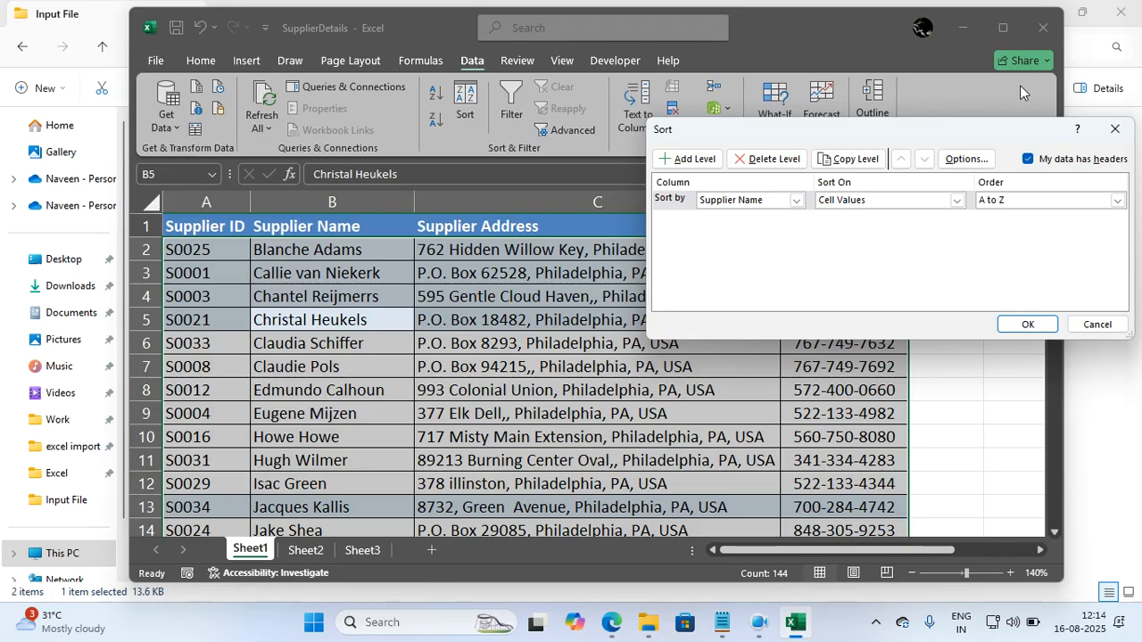
left_click(1115, 129)
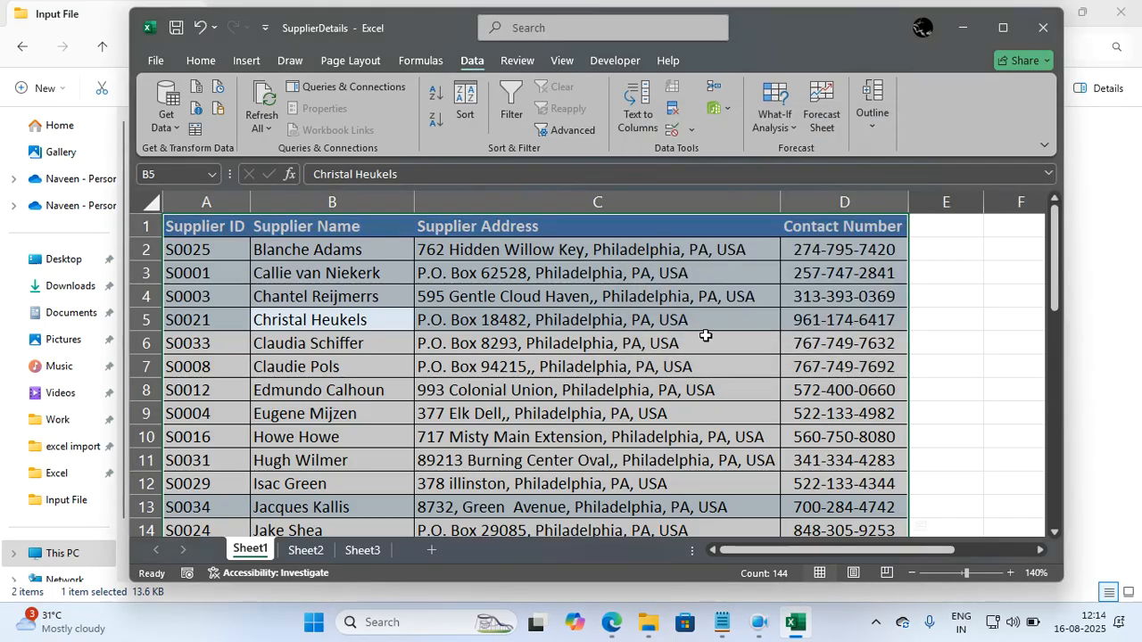
Consult the single level sorting notes in excel notes.txt and sort the supplier table by Supplier ID on cell values, A to Z.
key("alt+a")
key("s")
key("s")
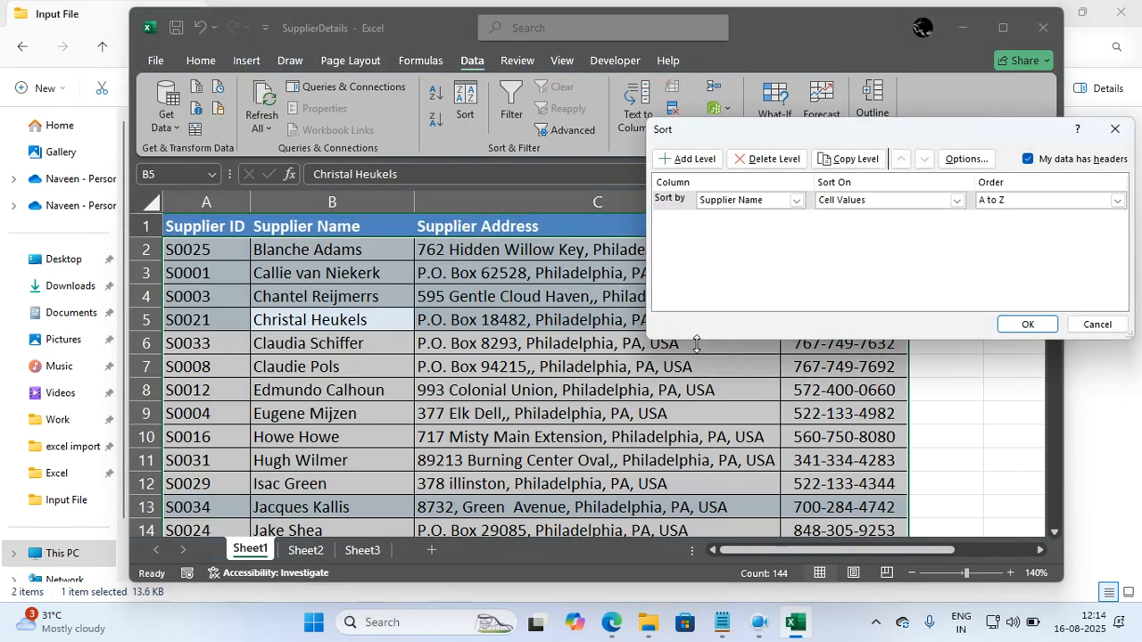
left_click_drag(930, 129, 685, 231)
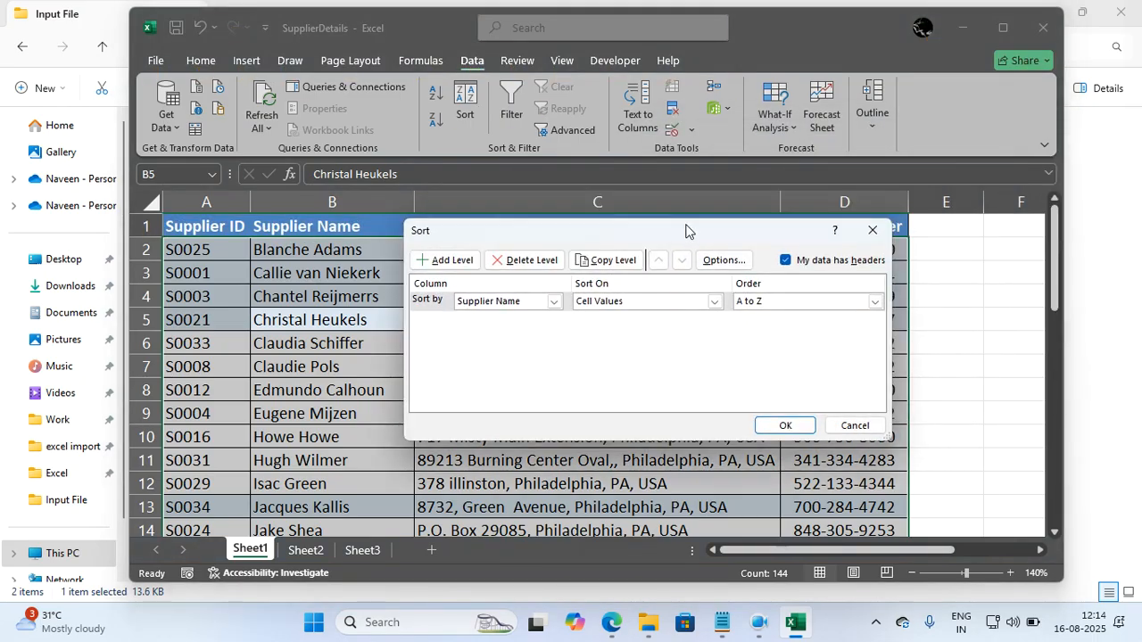
left_click(722, 622)
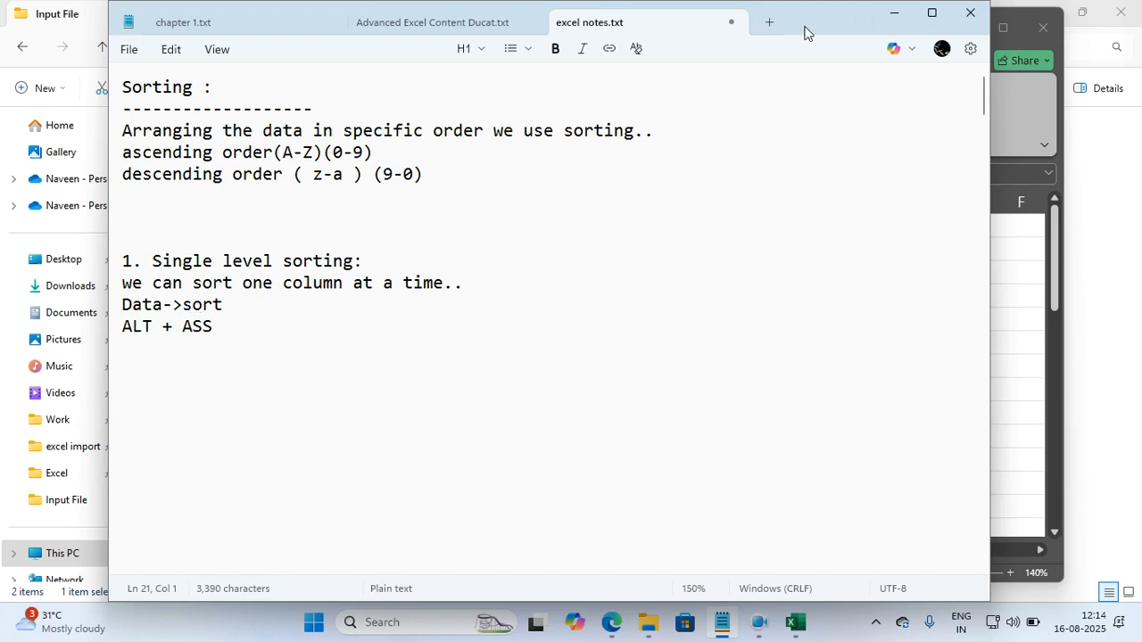
left_click(894, 14)
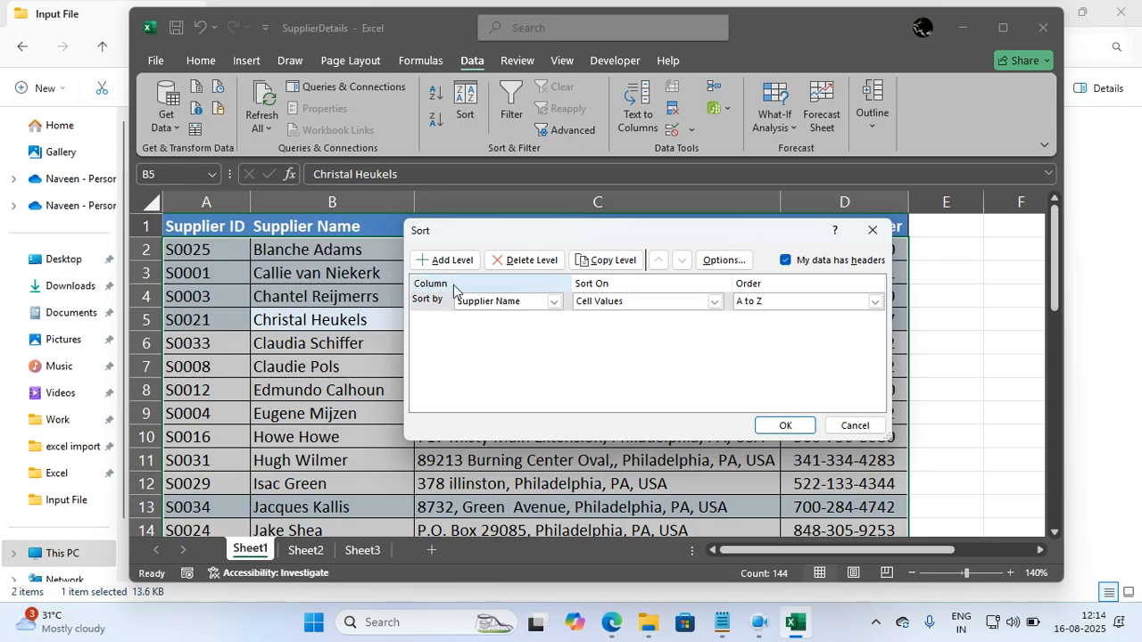
left_click(478, 308)
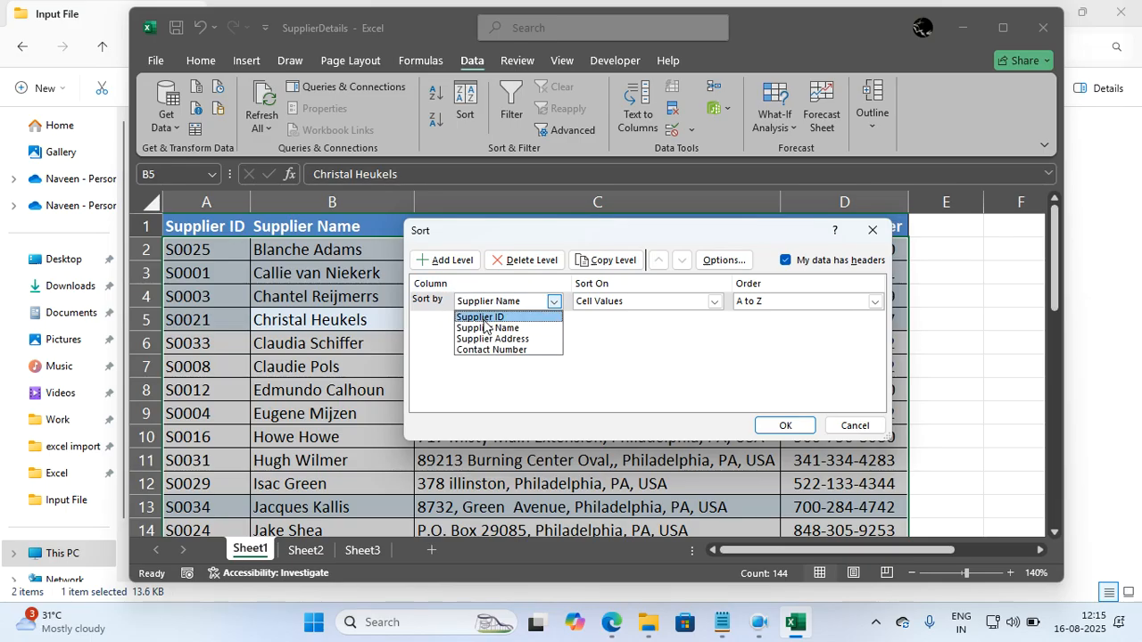
left_click(481, 317)
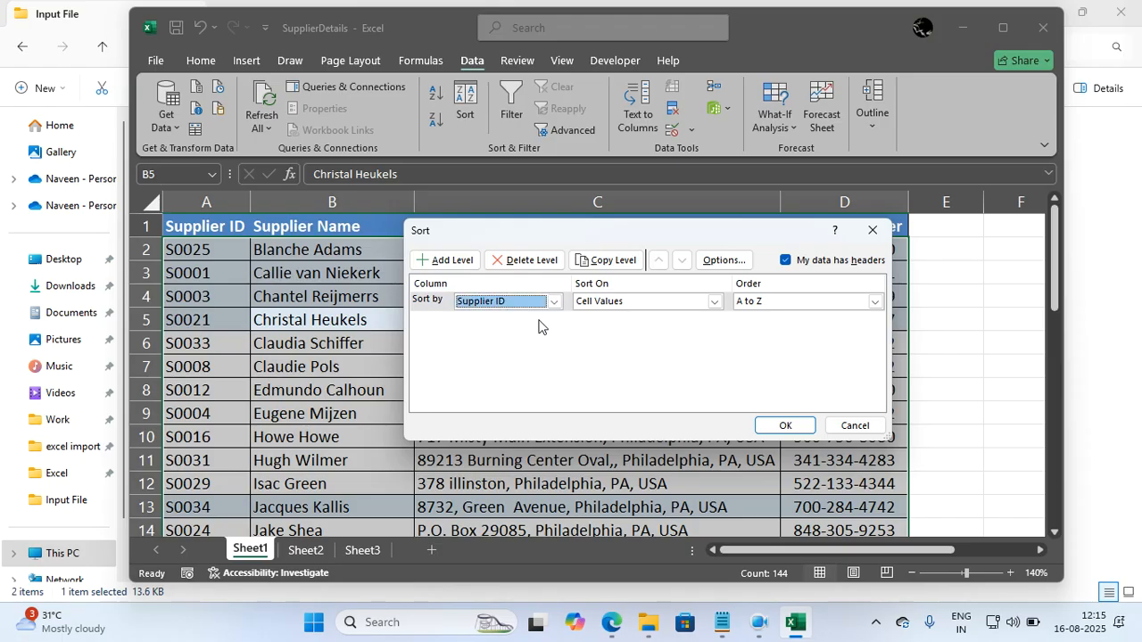
left_click(758, 307)
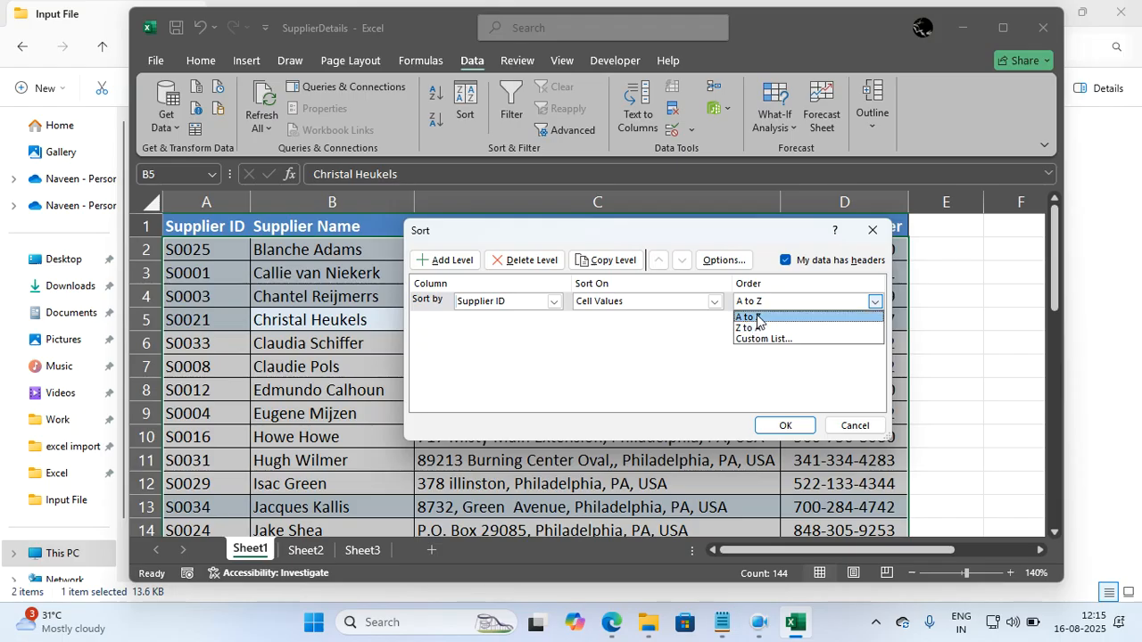
left_click(756, 318)
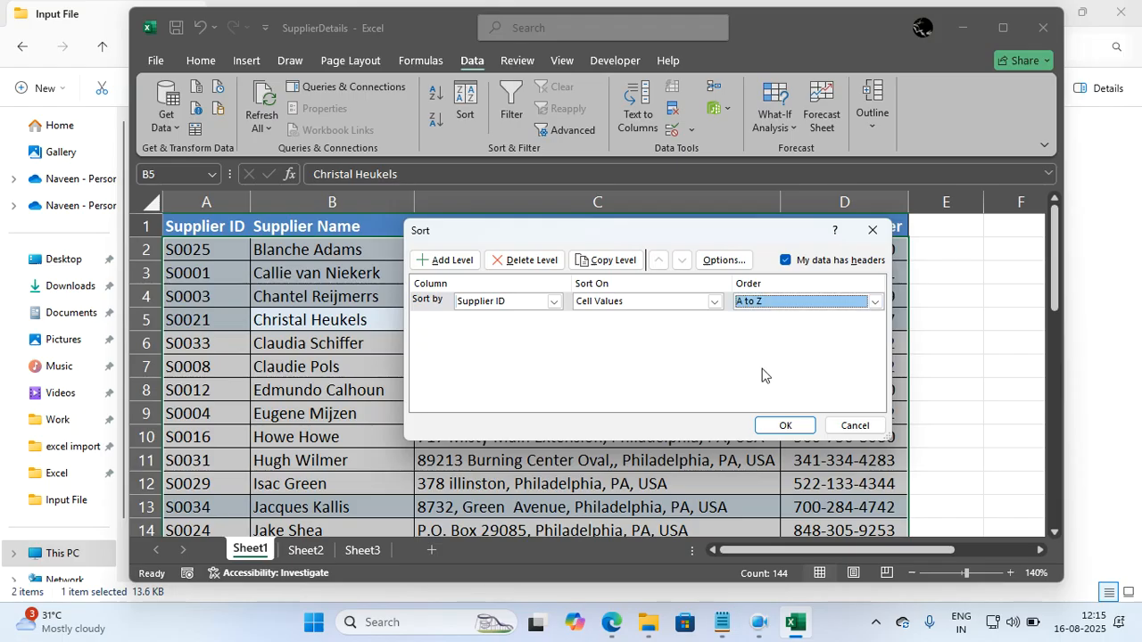
left_click(772, 426)
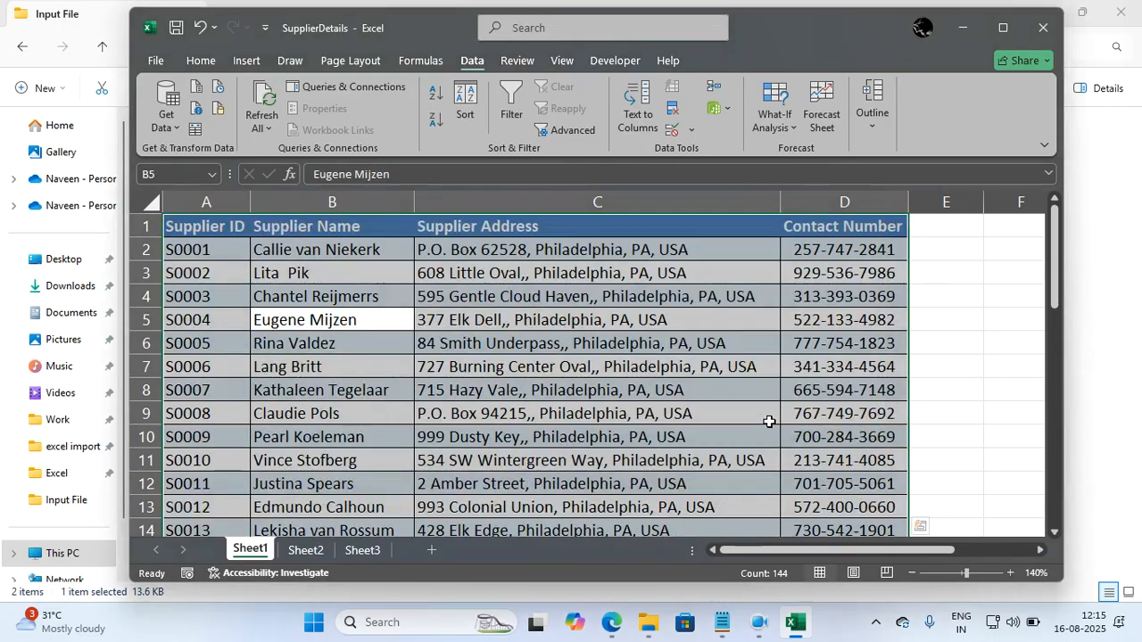
Examine the order of the Supplier ID column through the rows of the sorted supplier table.
left_click(744, 417)
scroll(744, 423, "down", 1)
scroll(744, 423, "down", 5)
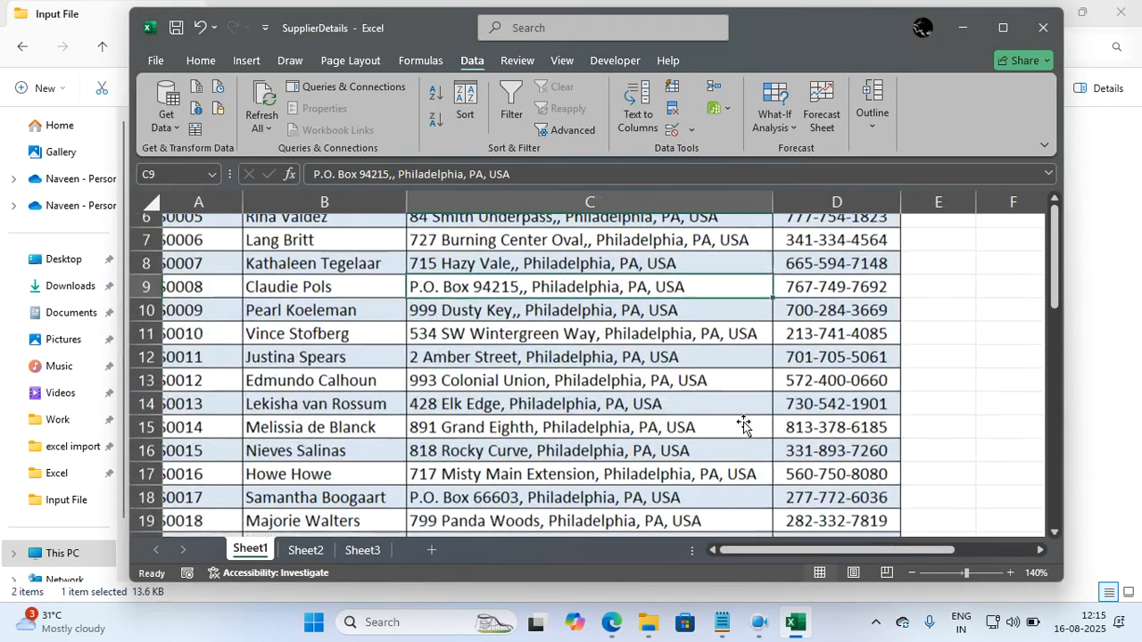
scroll(743, 423, "down", 5)
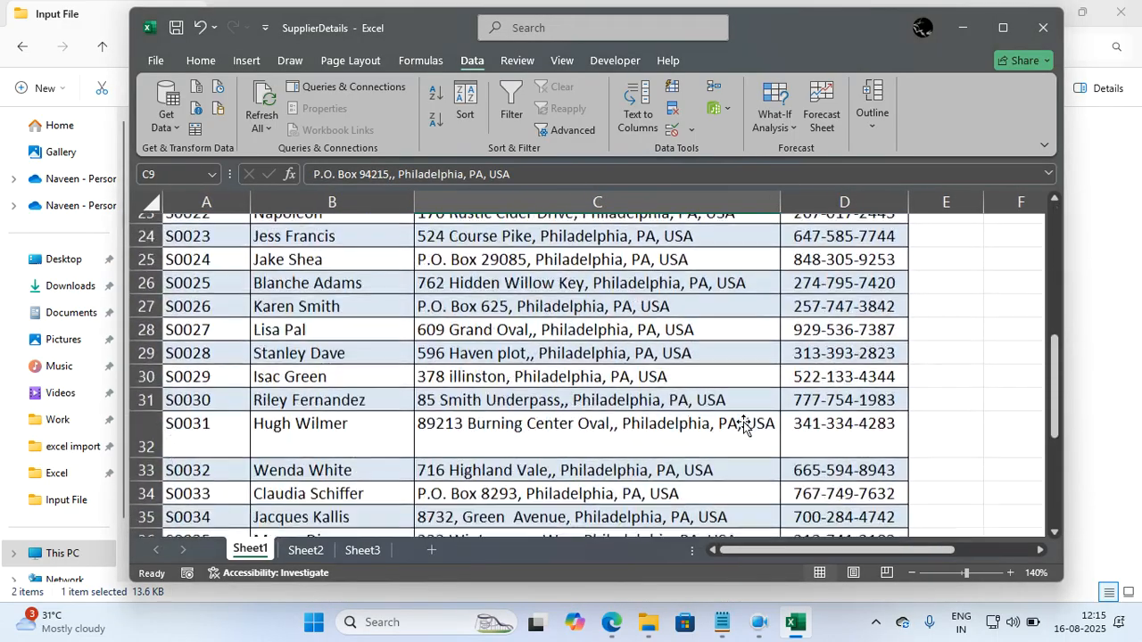
scroll(744, 422, "up", 6)
scroll(744, 423, "up", 5)
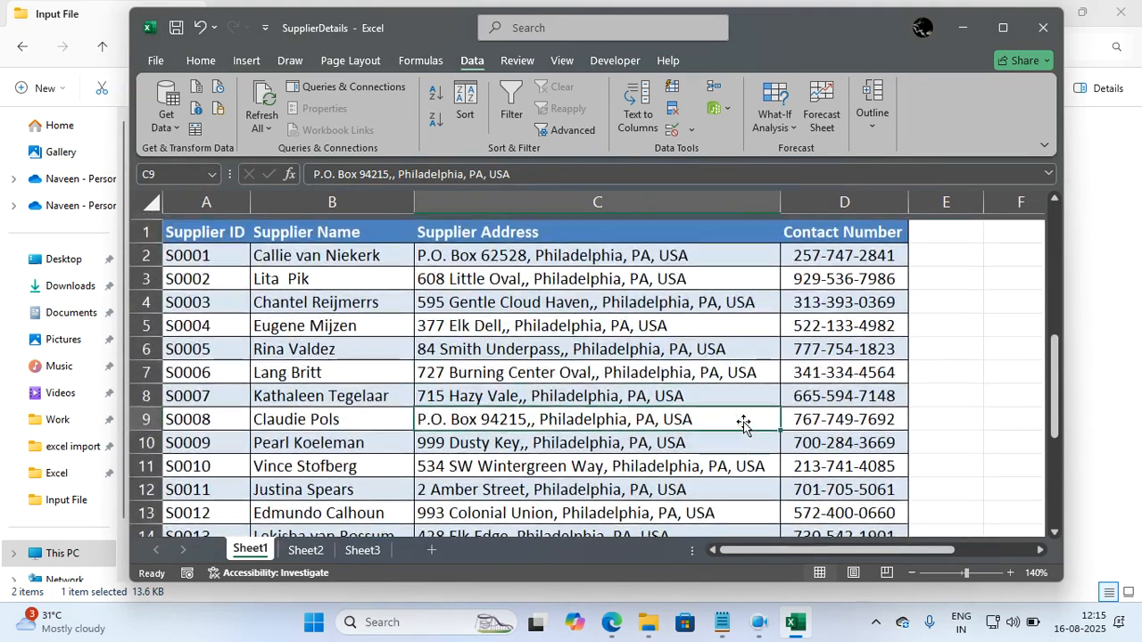
left_click(603, 364)
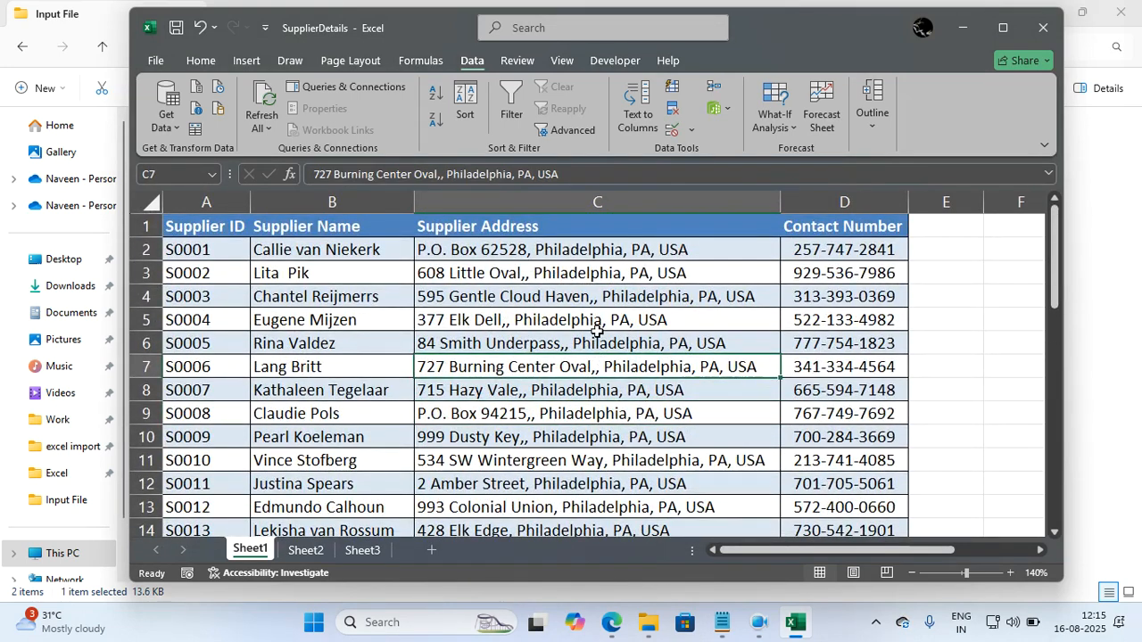
left_click(597, 326)
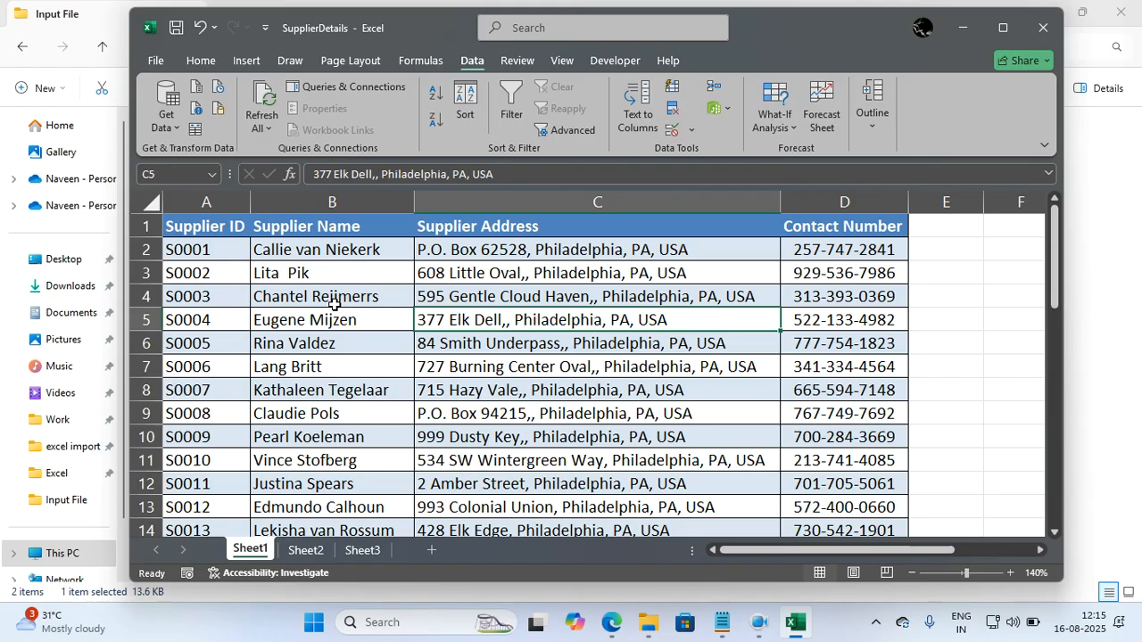
Sort the whole supplier table by the cell color of Supplier ID with light blue on top, and review the rows.
key("ctrl+a")
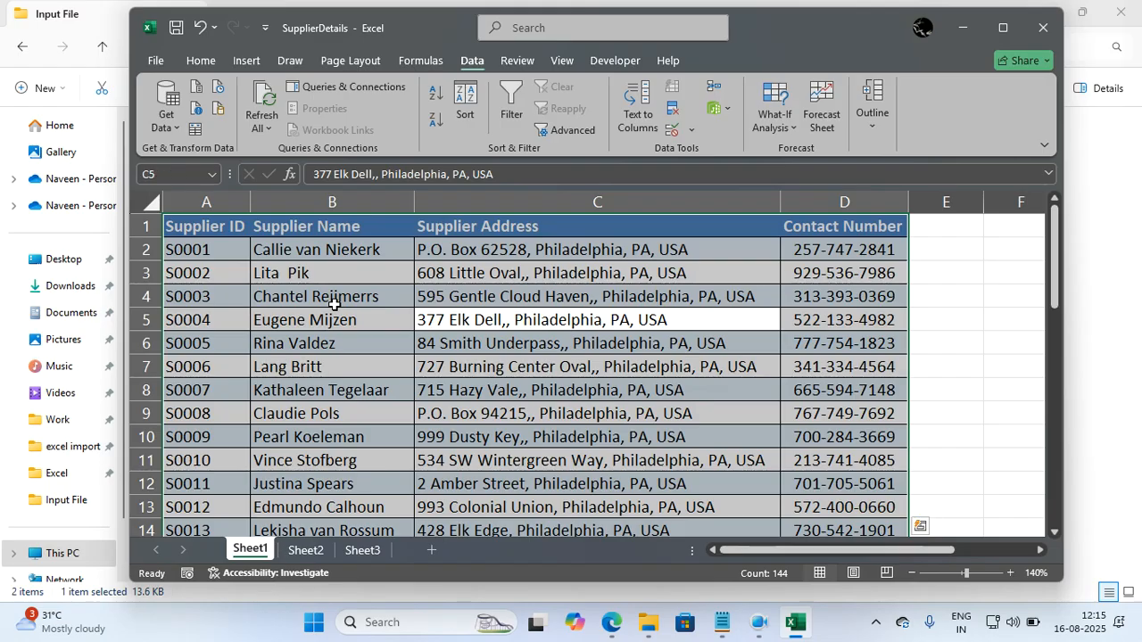
key("alt")
key("a")
key("s")
key("s")
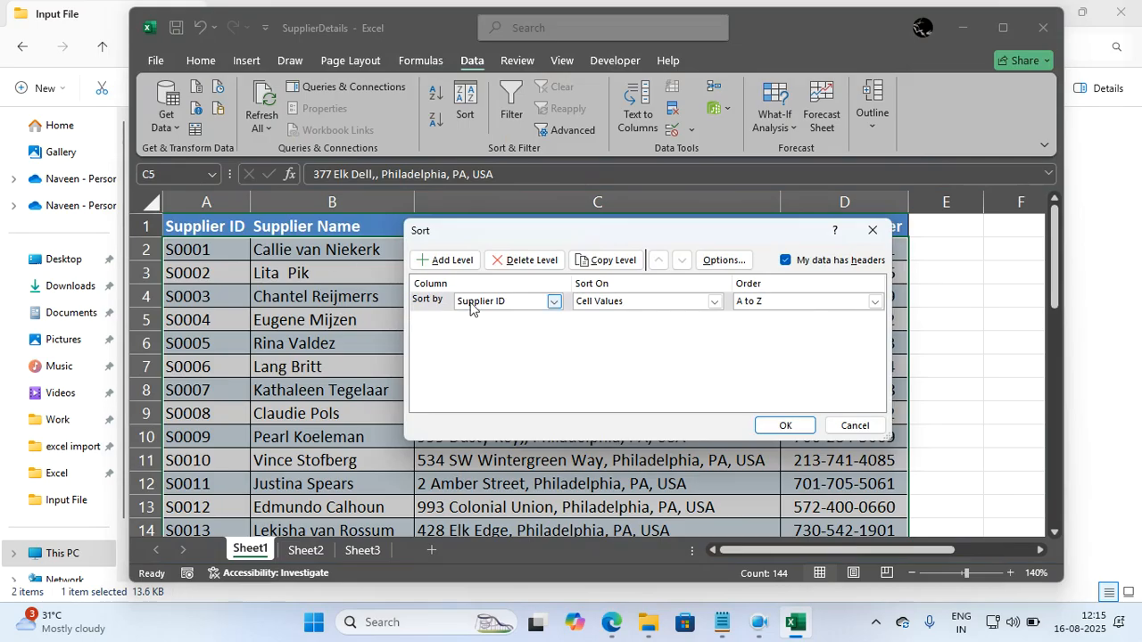
left_click(606, 300)
left_click(603, 327)
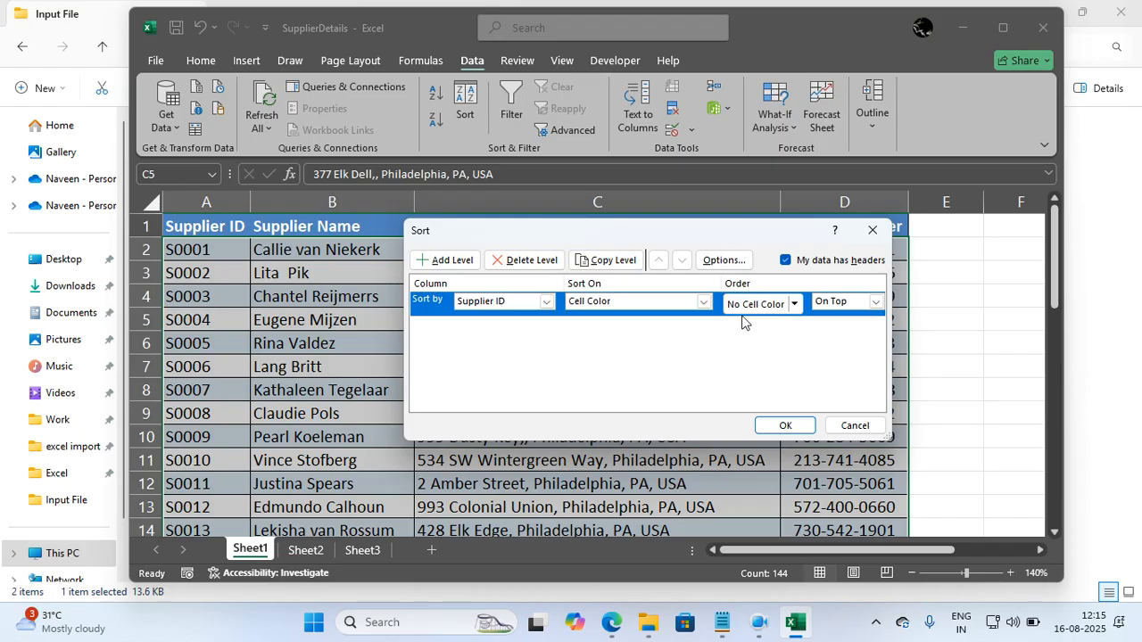
left_click(793, 304)
left_click(800, 306)
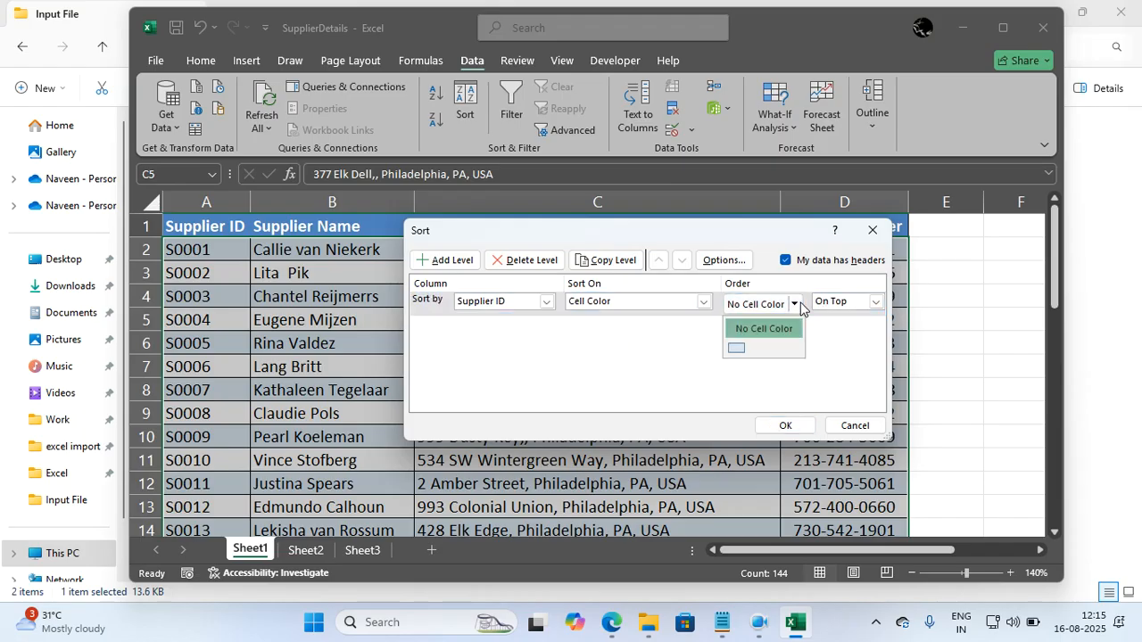
left_click(737, 349)
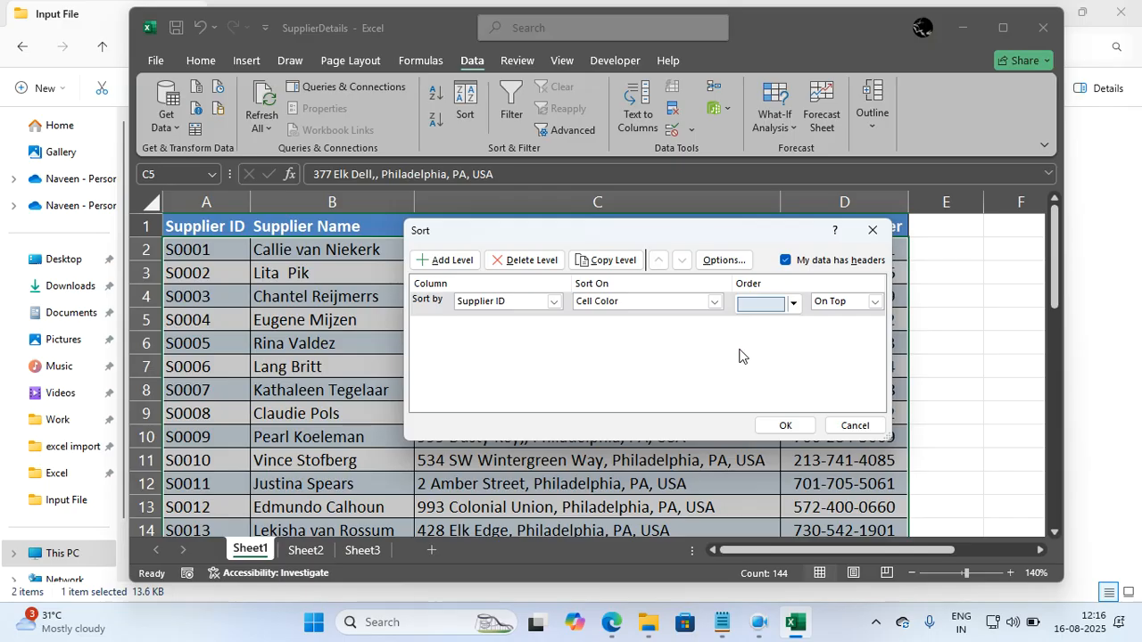
left_click(781, 424)
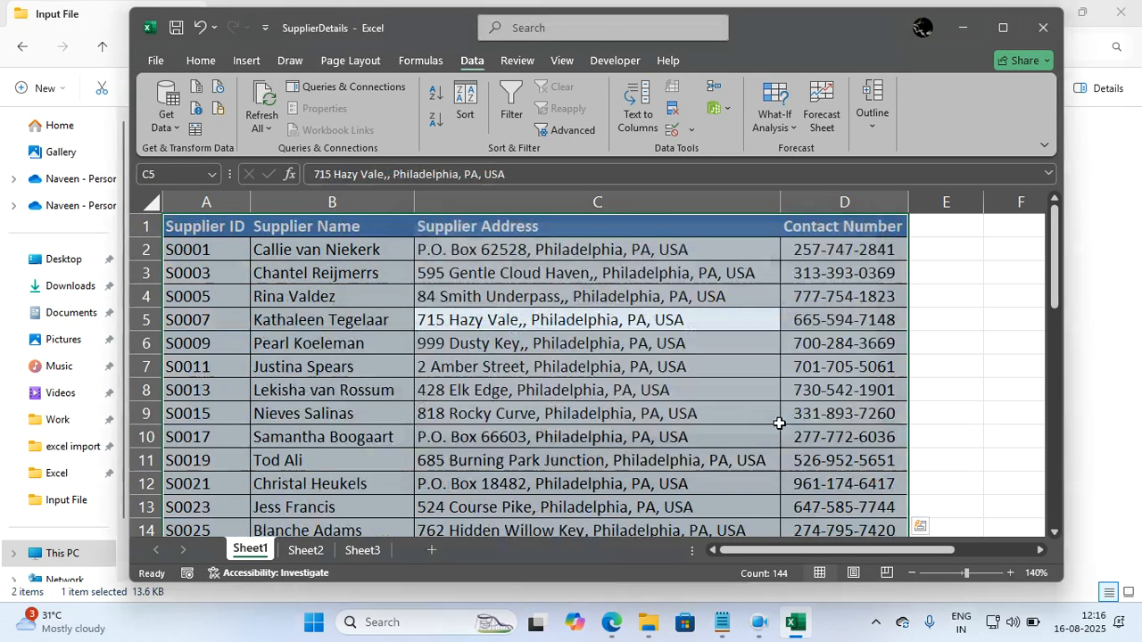
left_click(674, 393)
scroll(673, 396, "down", 2)
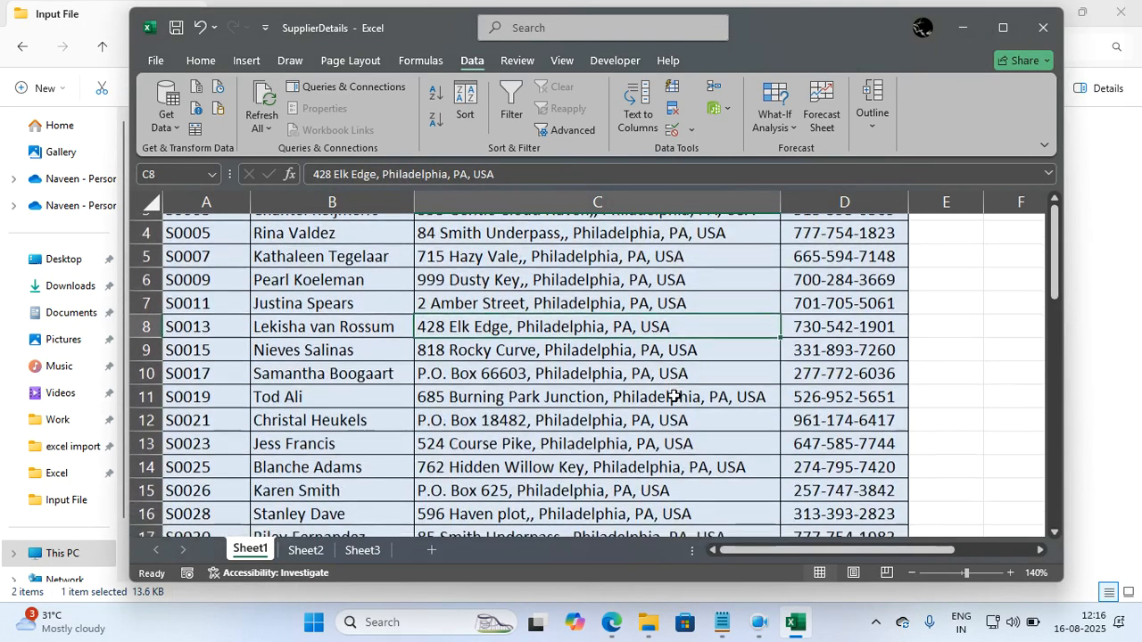
scroll(673, 396, "down", 3)
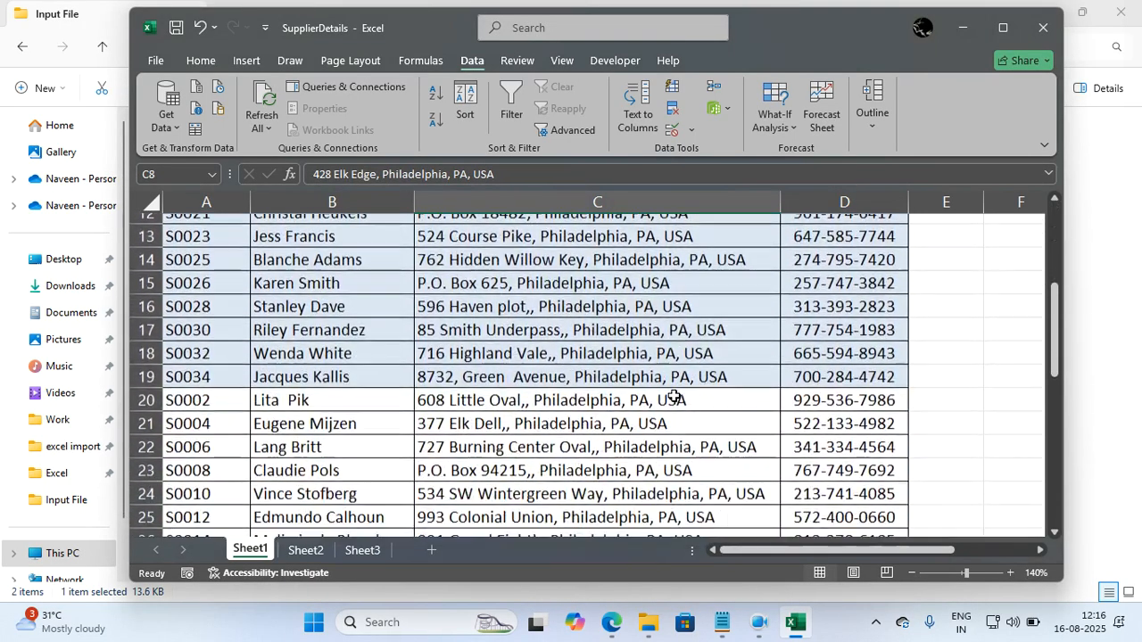
scroll(673, 396, "down", 3)
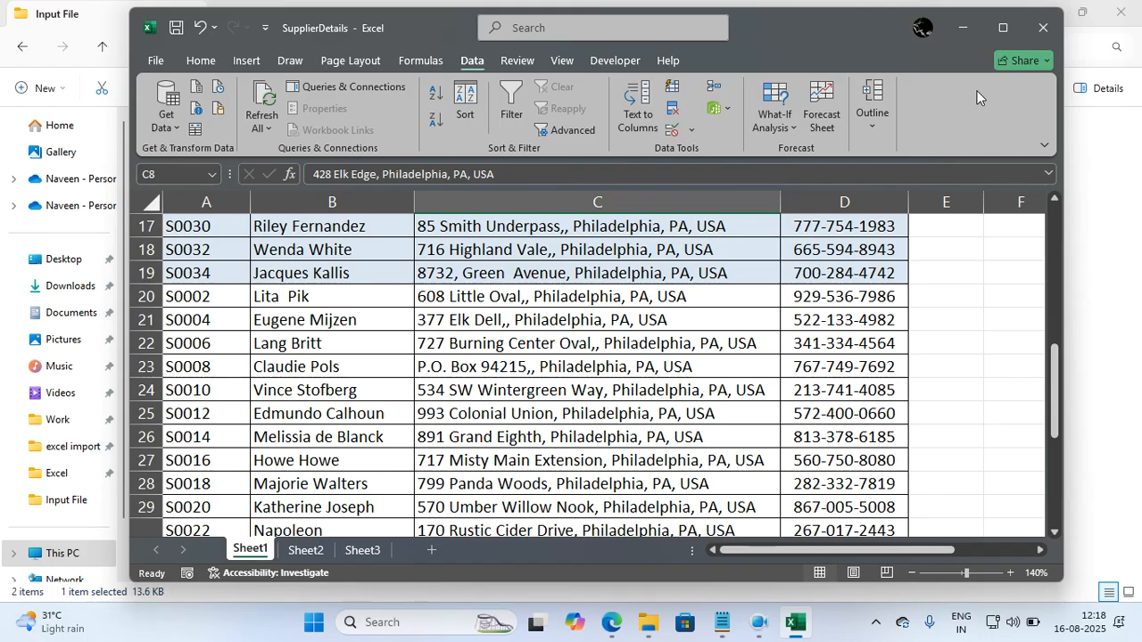
Close SupplierDetails without saving and open the MemberDetails workbook from the Input File folder of Task 1.2 in File Explorer.
left_click(1035, 42)
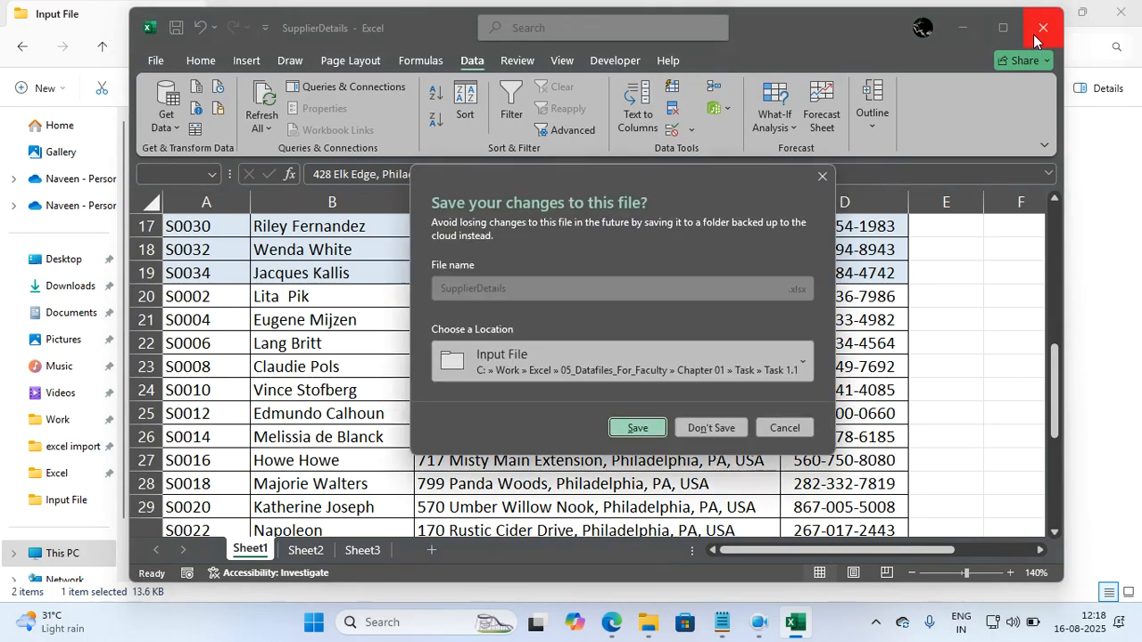
left_click(711, 428)
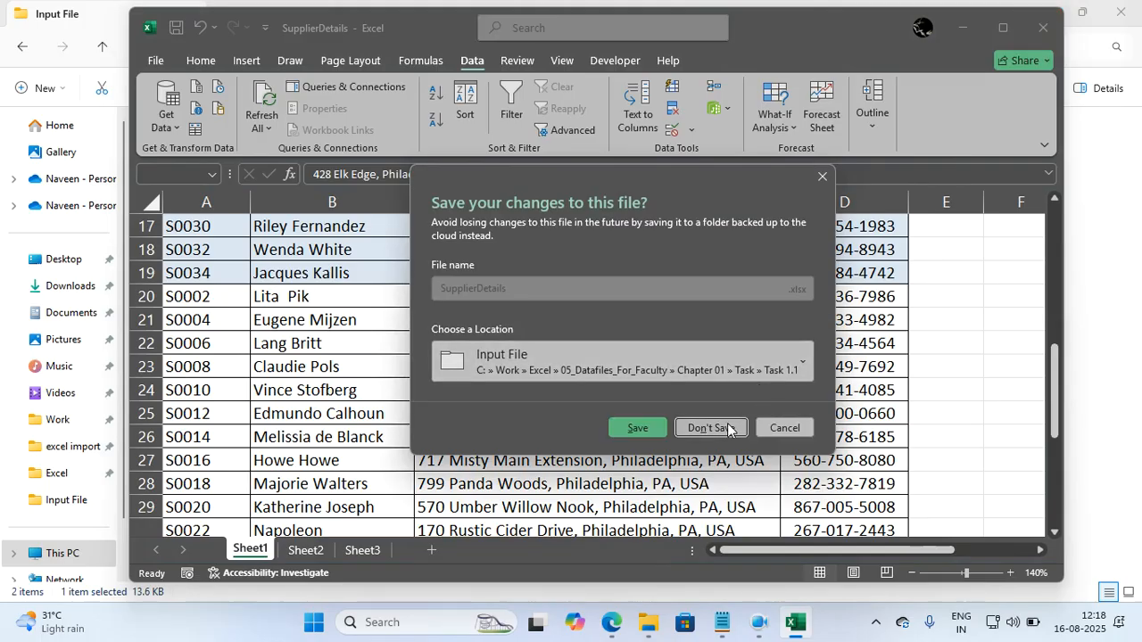
left_click(103, 49)
left_click(103, 49)
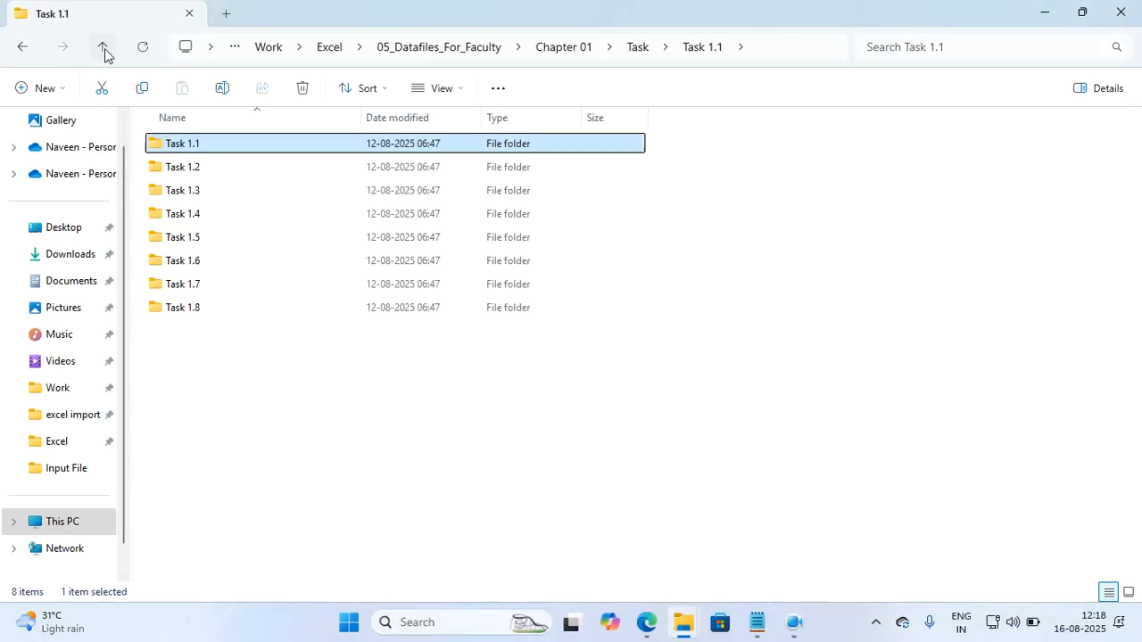
left_click(177, 167)
double_click(178, 167)
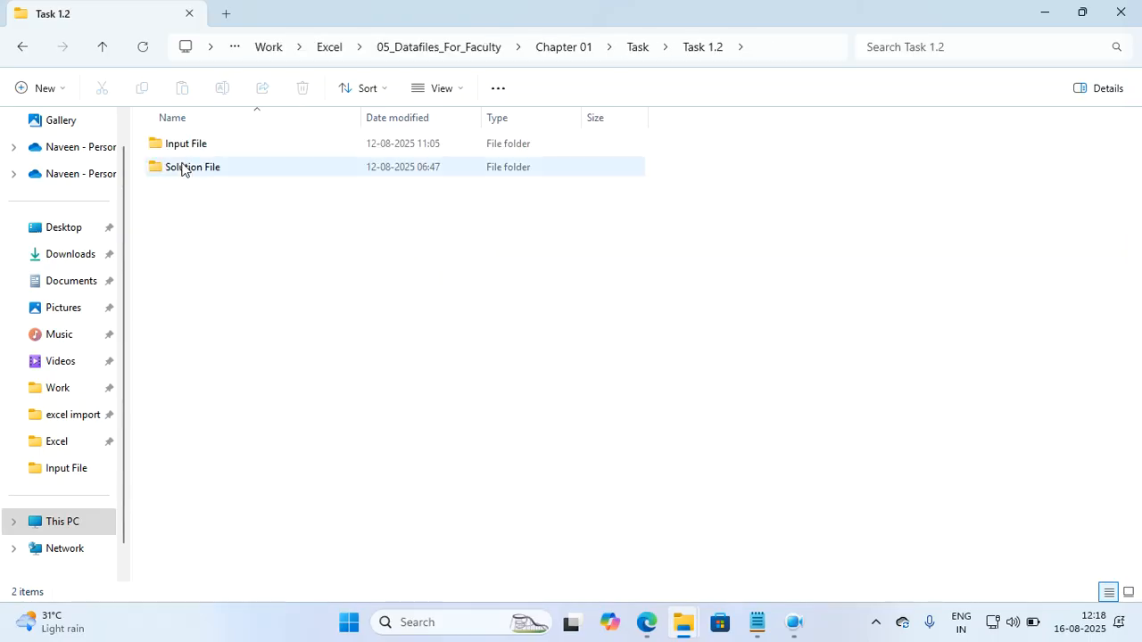
double_click(217, 148)
double_click(217, 148)
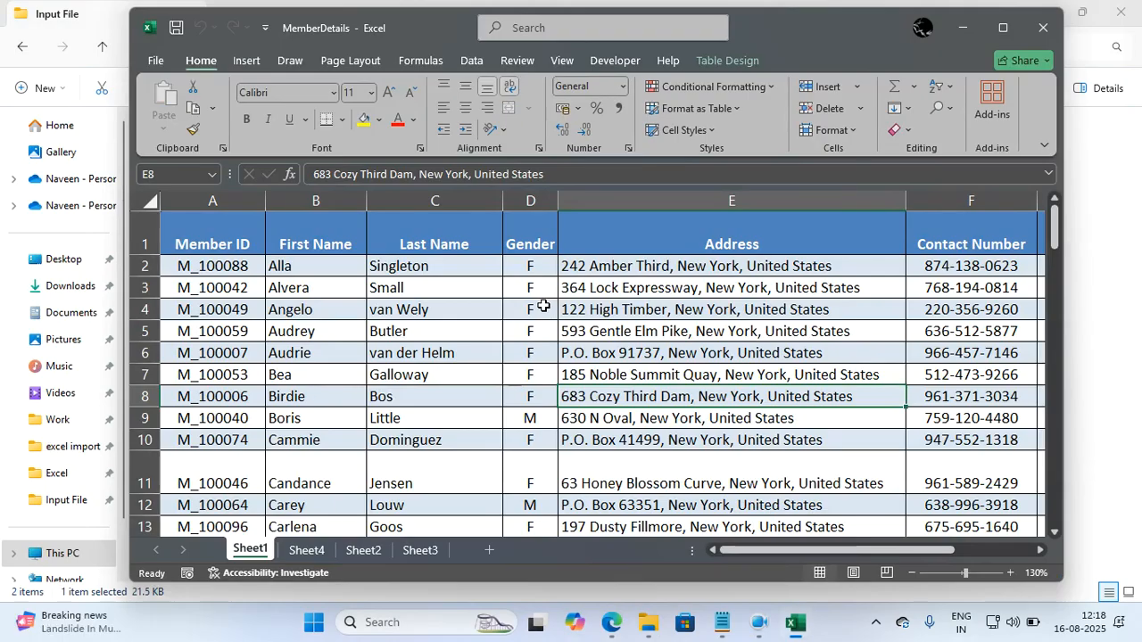
Set the Sheet1 zoom to 110% and collapse the ribbon so that more of the member table shows.
left_click(912, 576)
left_click(622, 408)
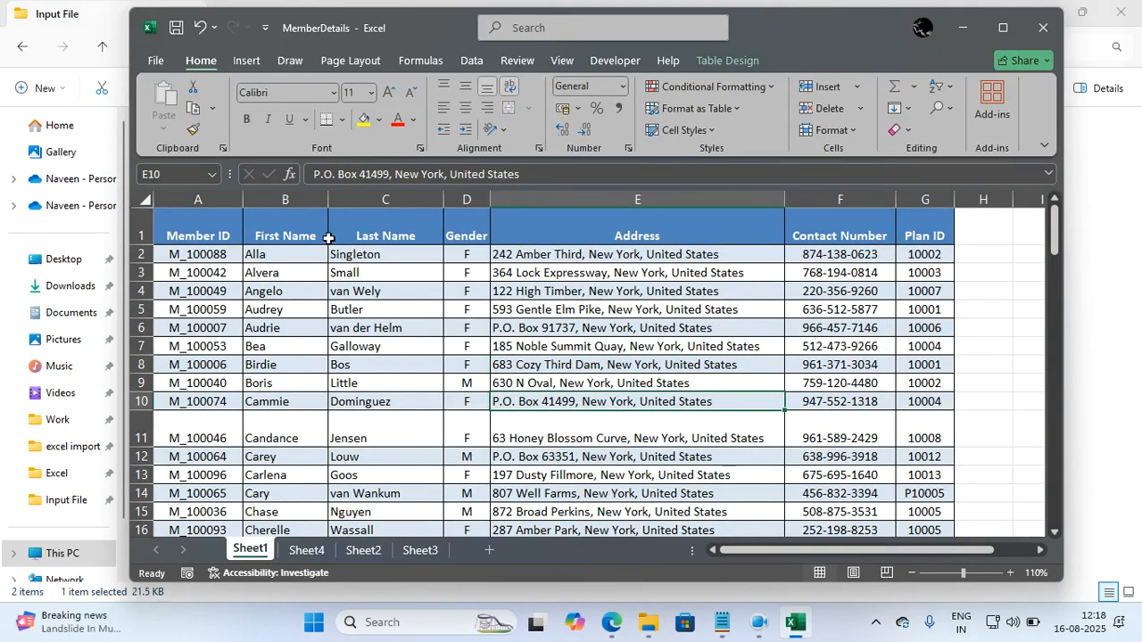
double_click(201, 60)
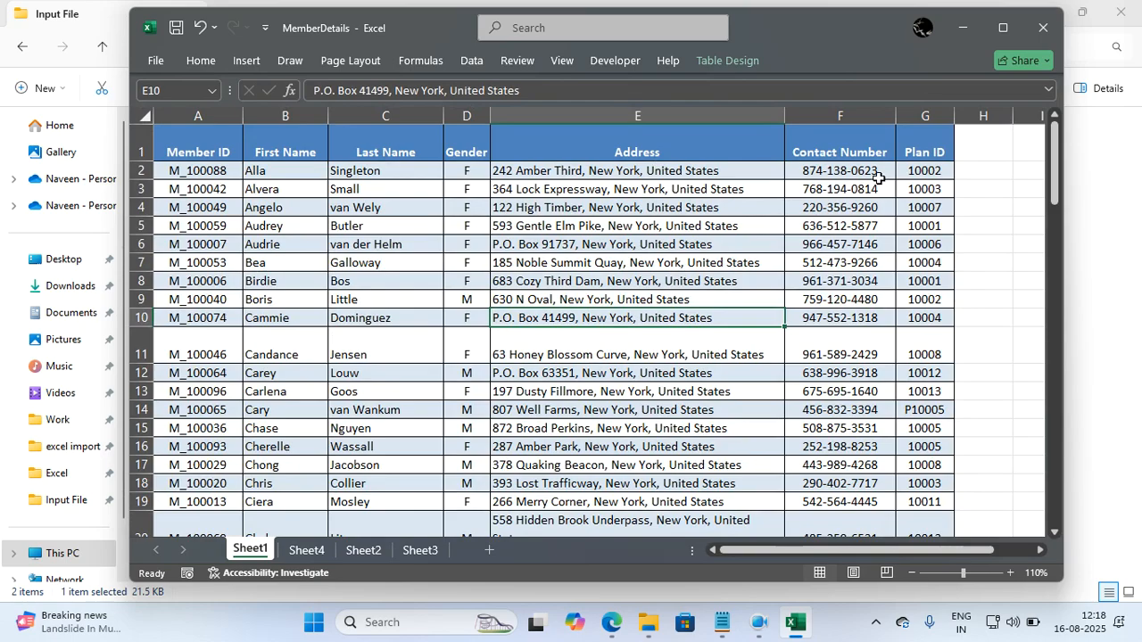
Examine the member table's Address, Plan ID and Member ID columns, going down the Member IDs to row 38.
left_click(684, 280)
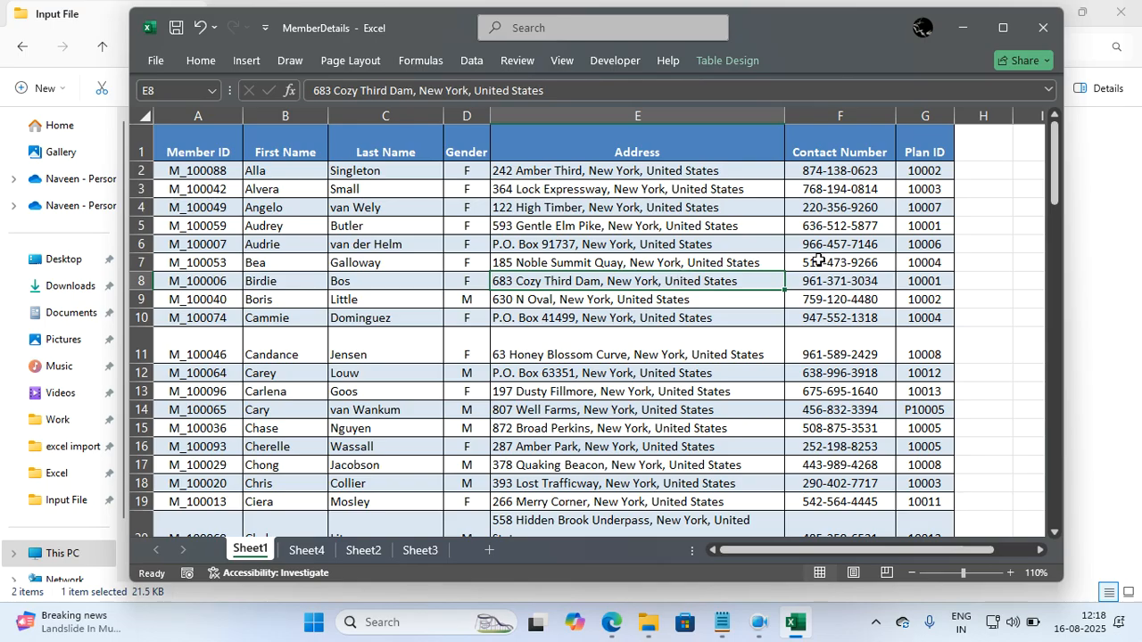
left_click(918, 251)
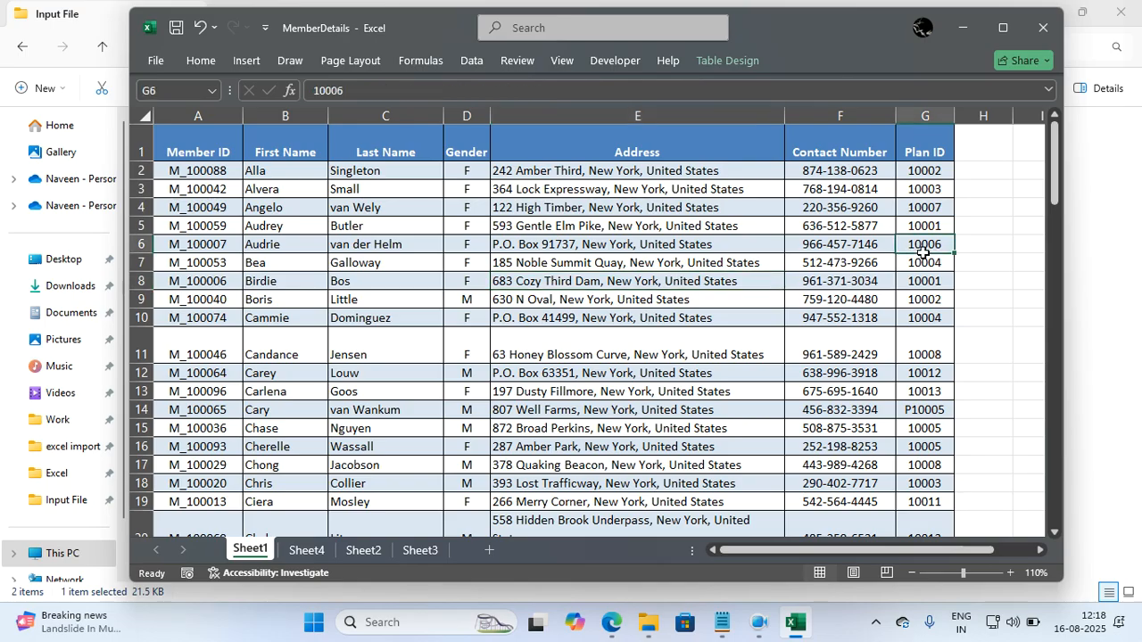
left_click(193, 223)
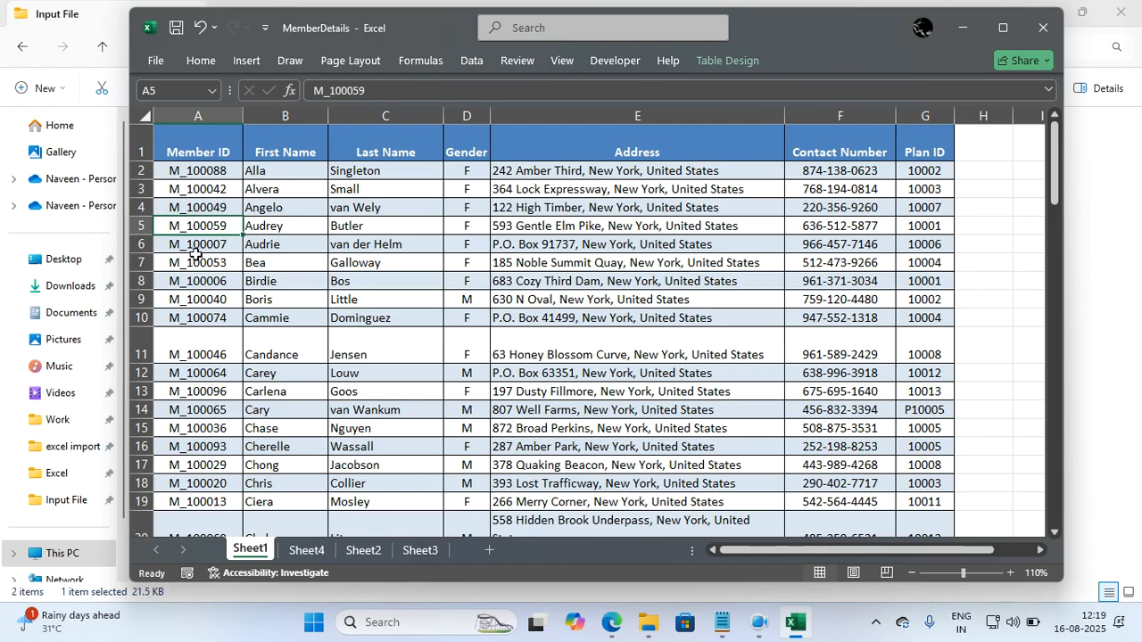
scroll(193, 330, "down", 3)
scroll(195, 332, "down", 5)
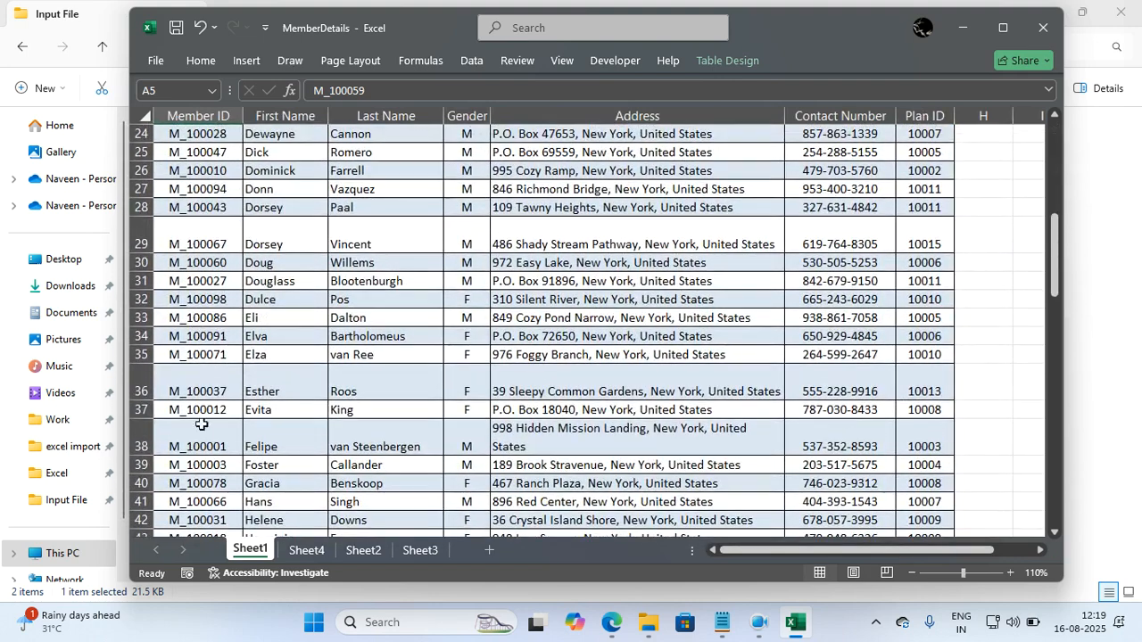
left_click(204, 444)
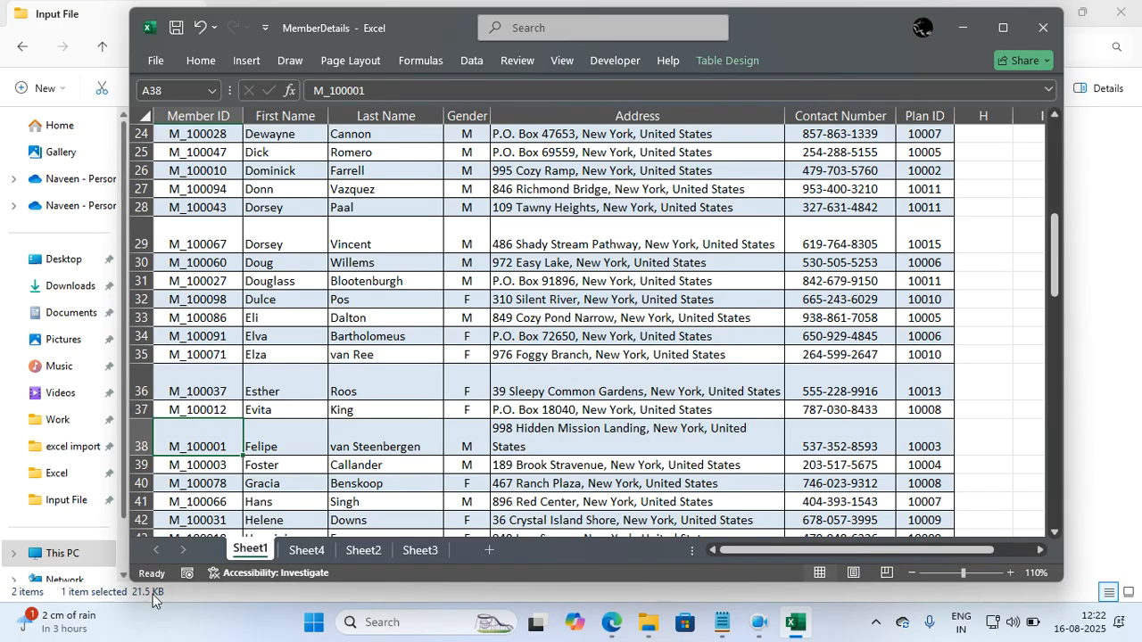
Open the Sort settings for the whole member table and set the first level to Plan ID, cell values, smallest to largest.
scroll(455, 424, "up", 8)
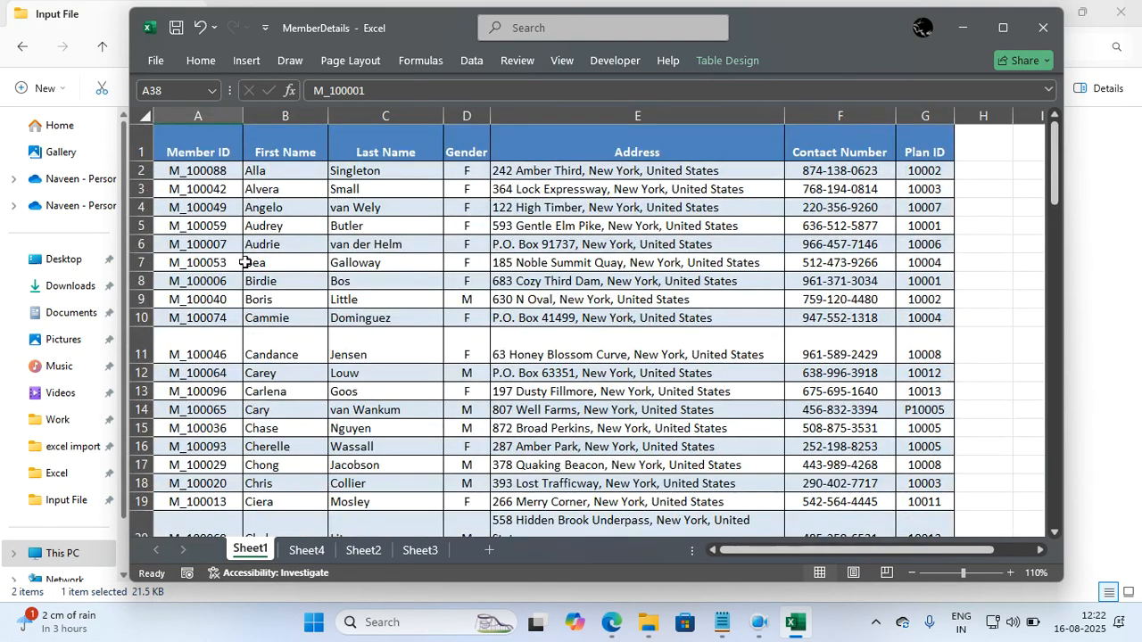
left_click(498, 259)
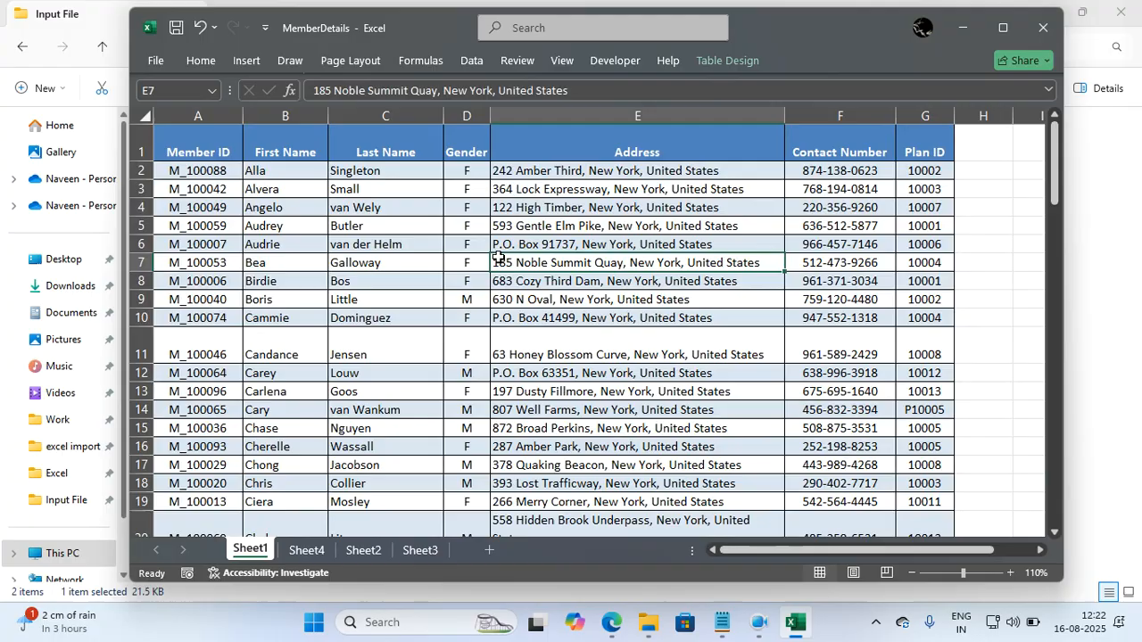
left_click(633, 296)
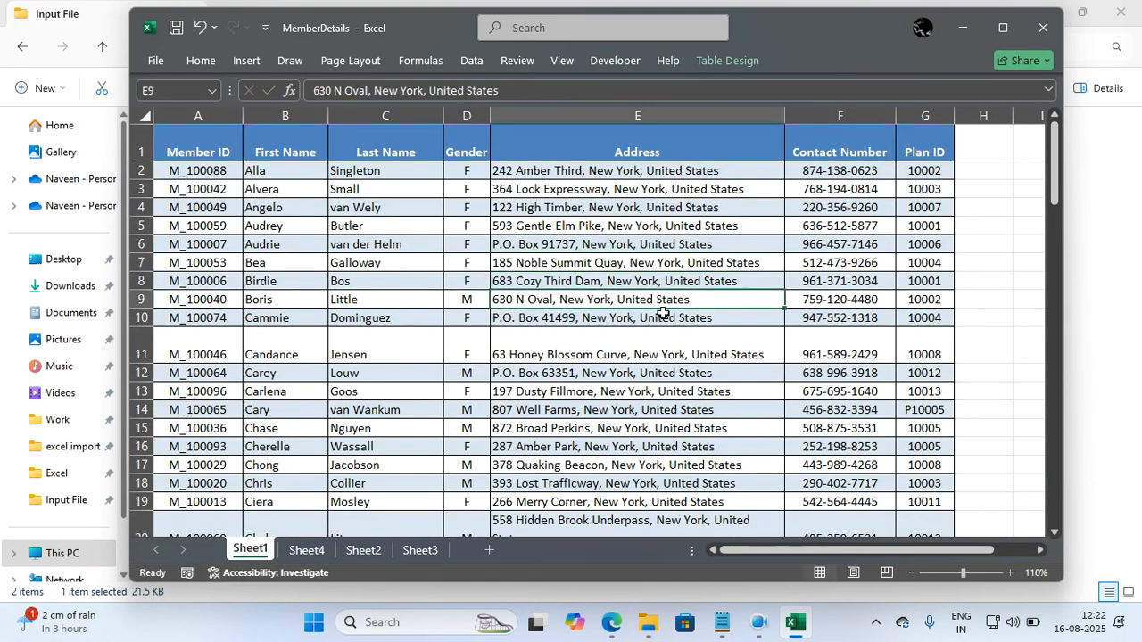
key("ctrl+a")
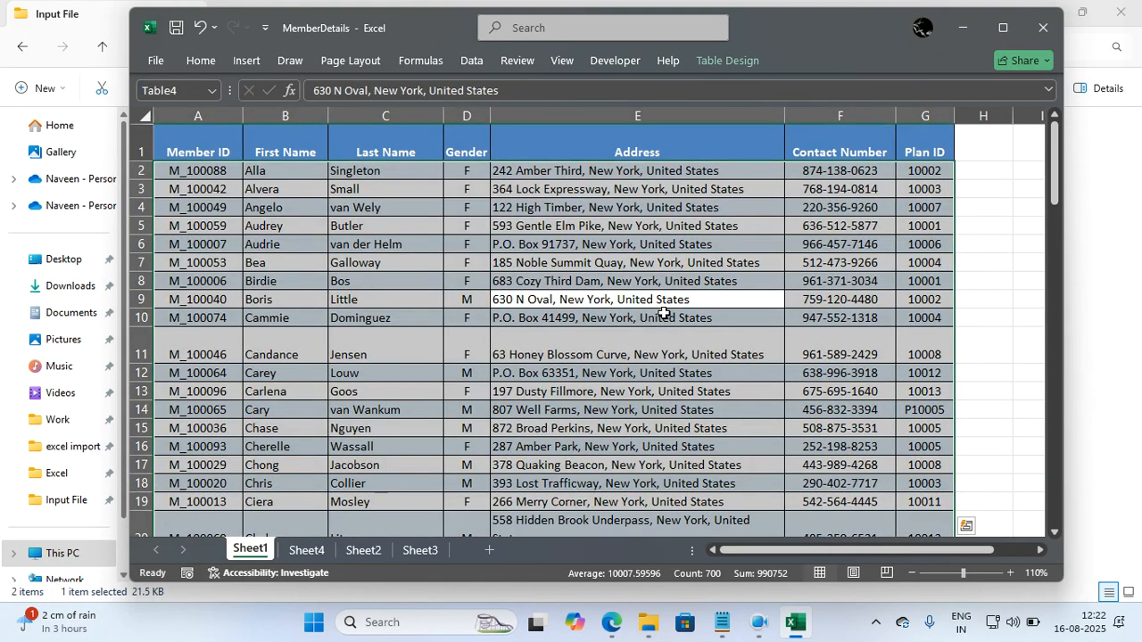
left_click(474, 62)
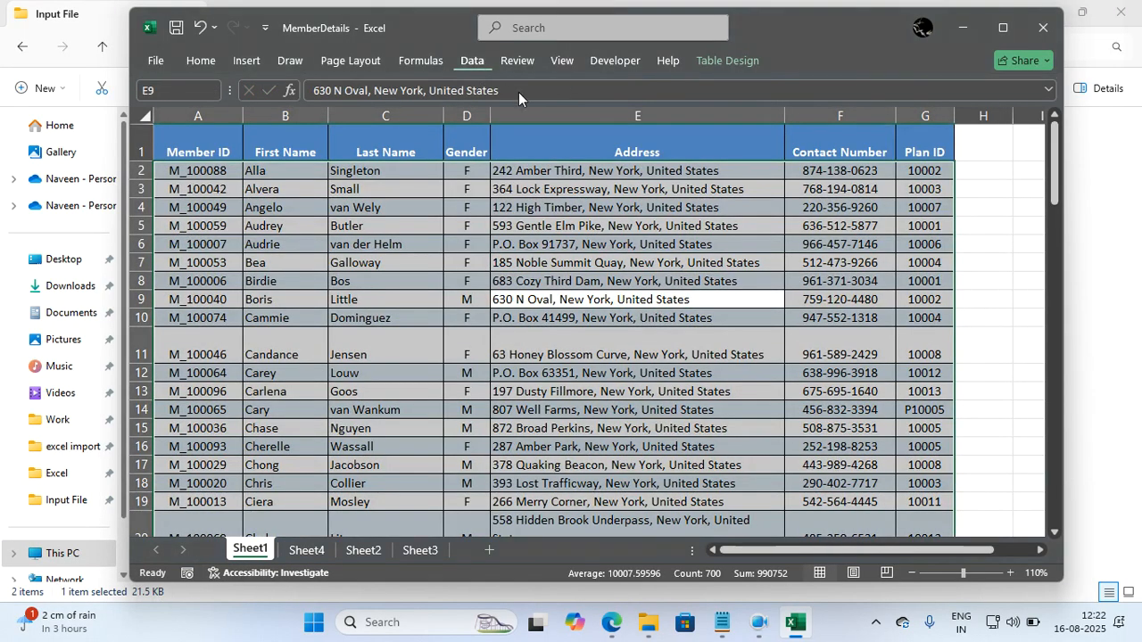
left_click(477, 114)
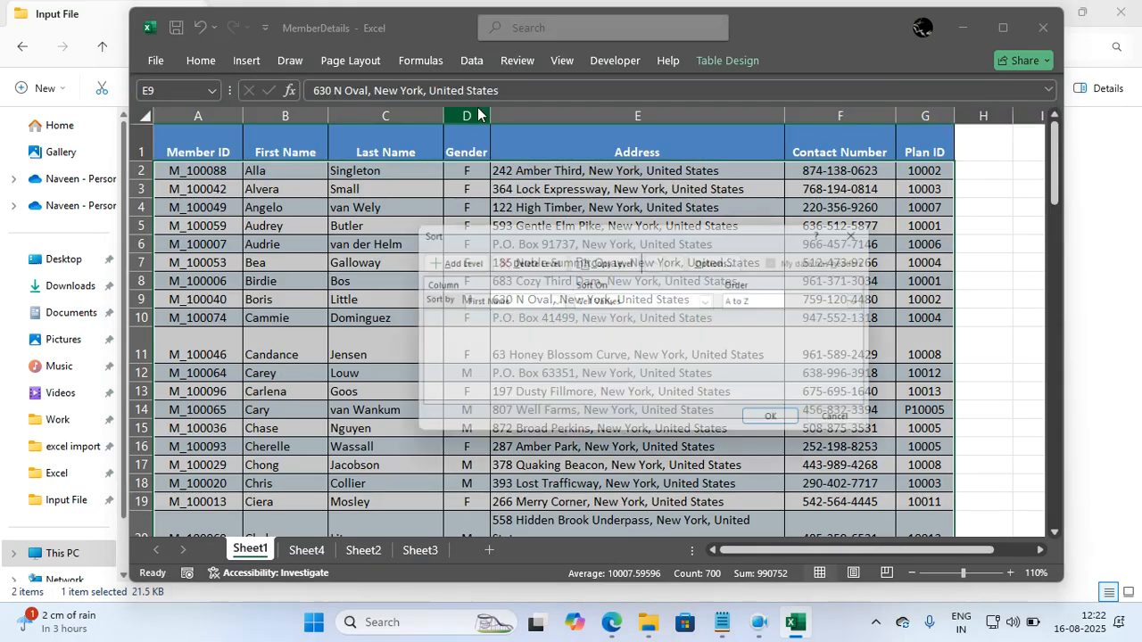
left_click(488, 303)
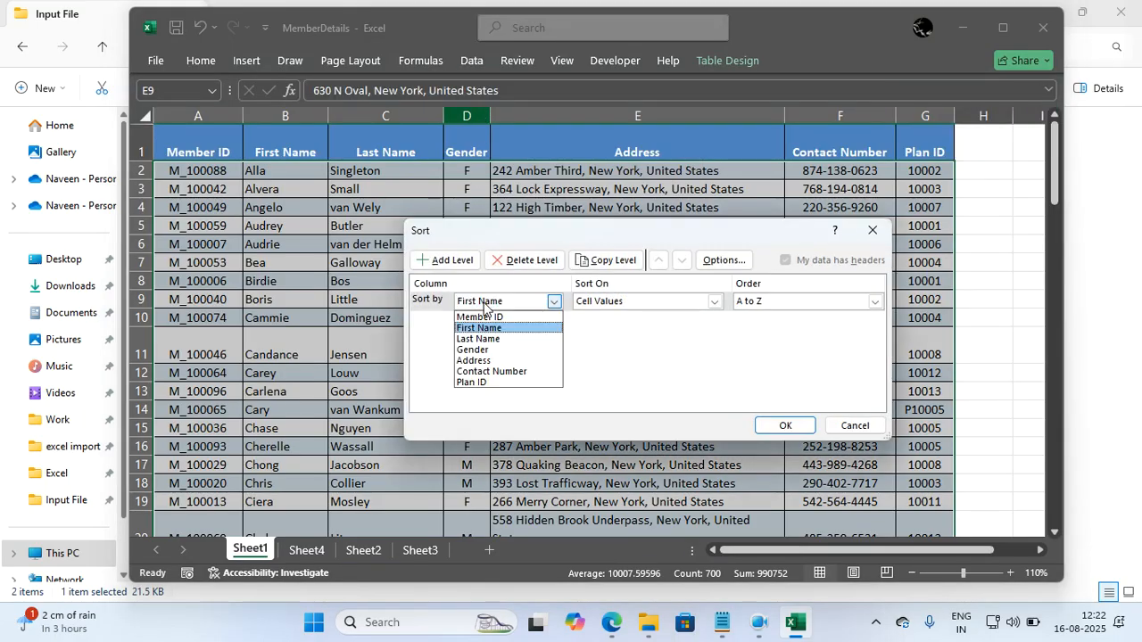
left_click(471, 382)
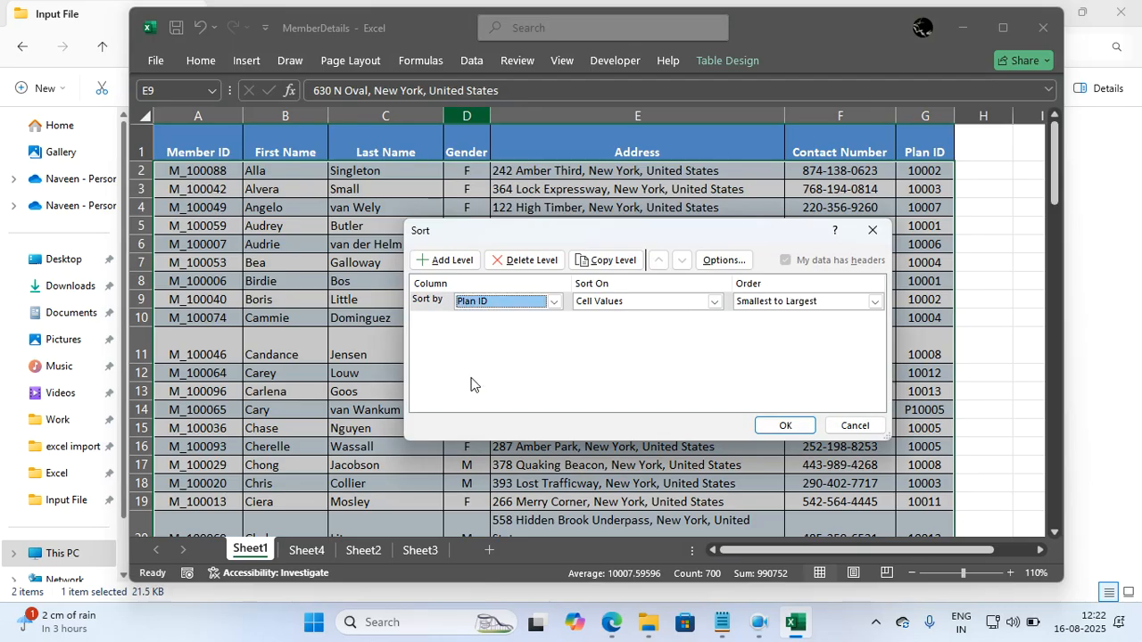
Add Member ID as a second sort level, cell values from A to Z, and apply the sort to the member table.
left_click(448, 265)
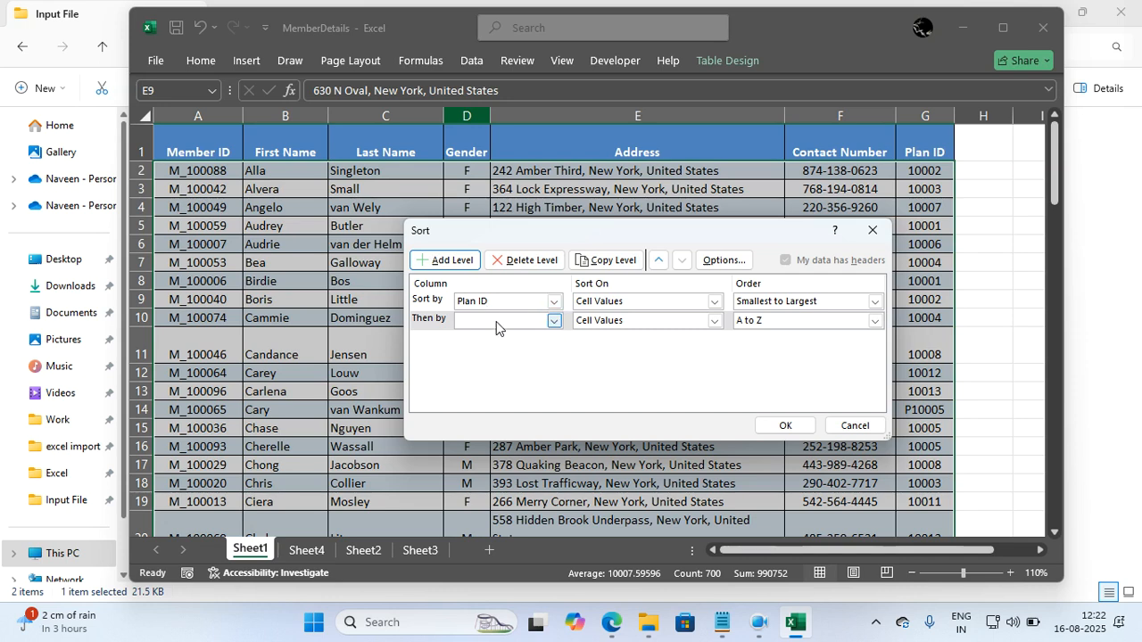
left_click(497, 321)
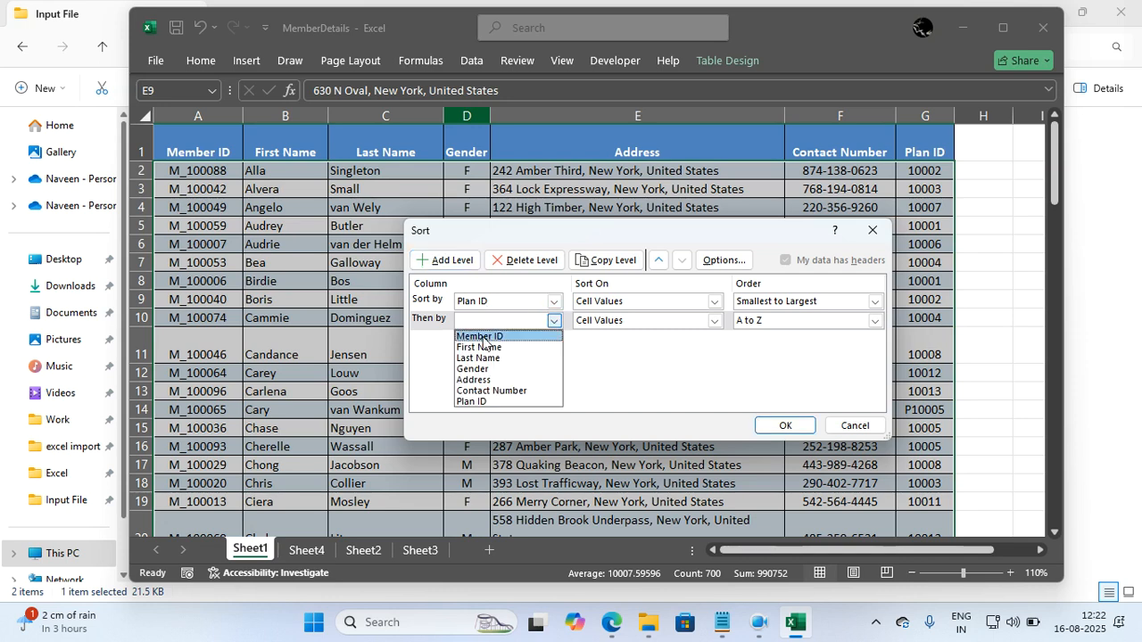
left_click(482, 337)
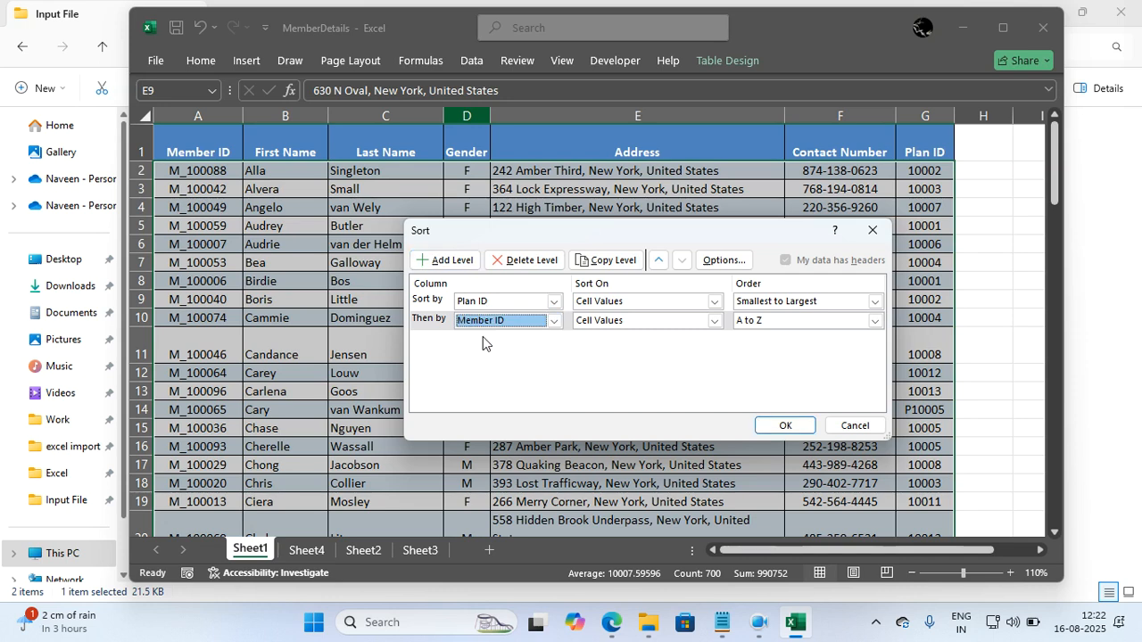
left_click(783, 427)
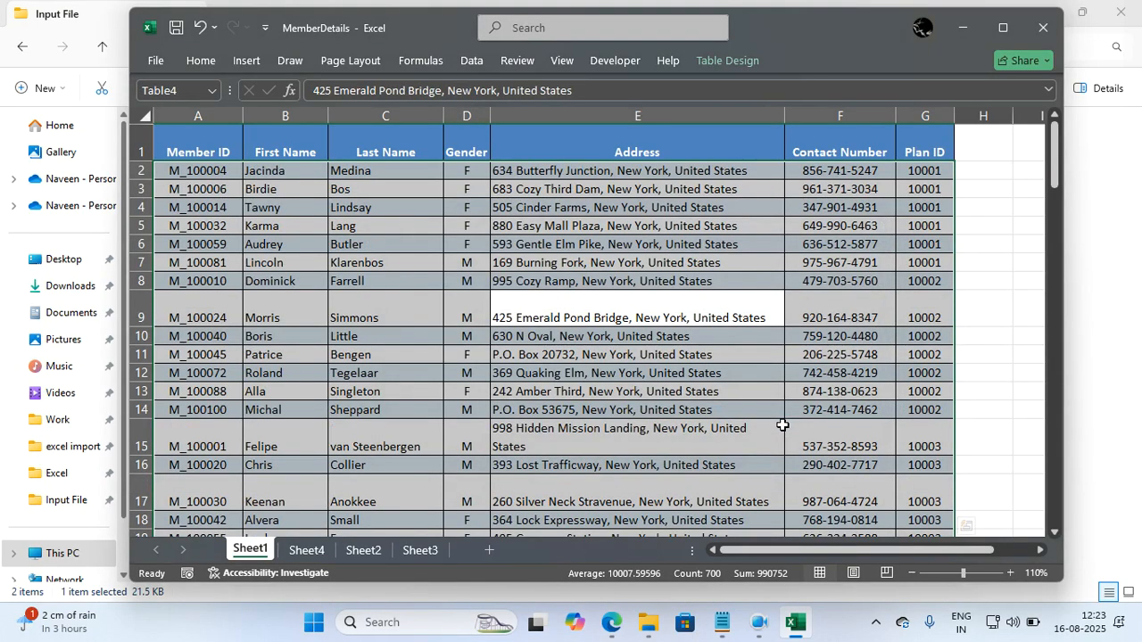
left_click(782, 425)
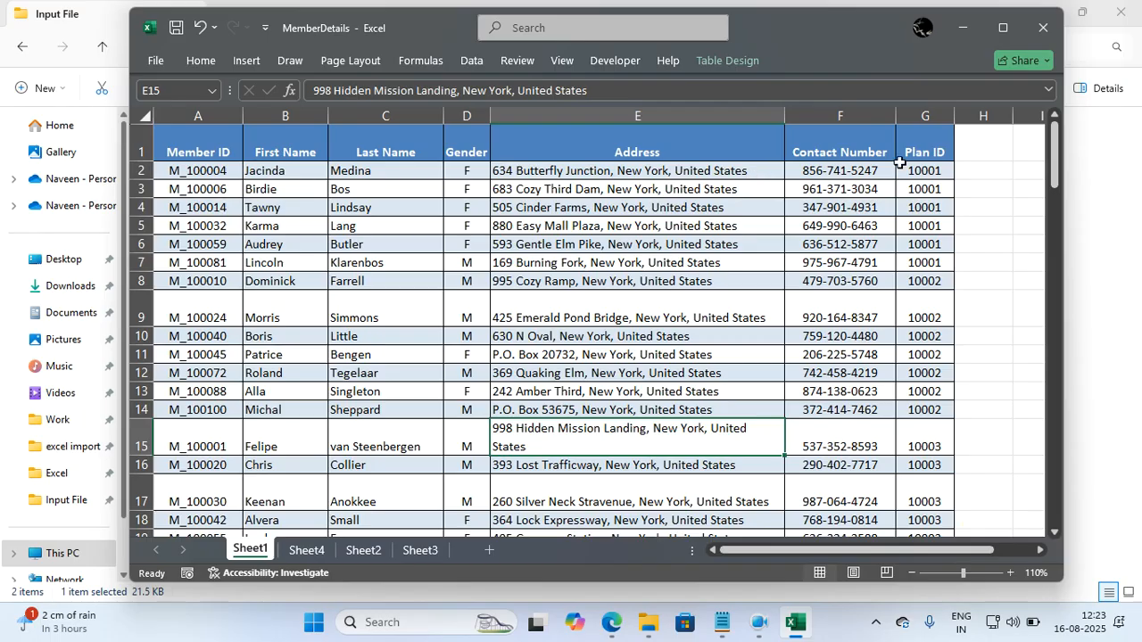
Examine how the sorted member rows group by Plan ID and how Member IDs are ordered within plans 10001 and 10002.
scroll(914, 303, "down", 2)
scroll(914, 303, "down", 5)
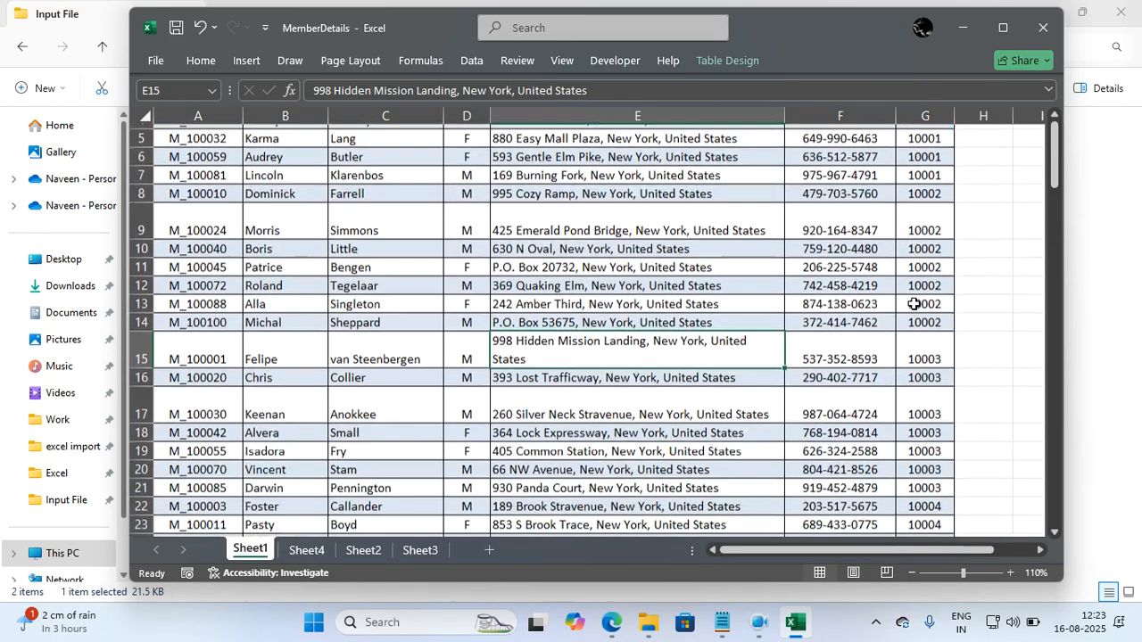
scroll(914, 304, "up", 5)
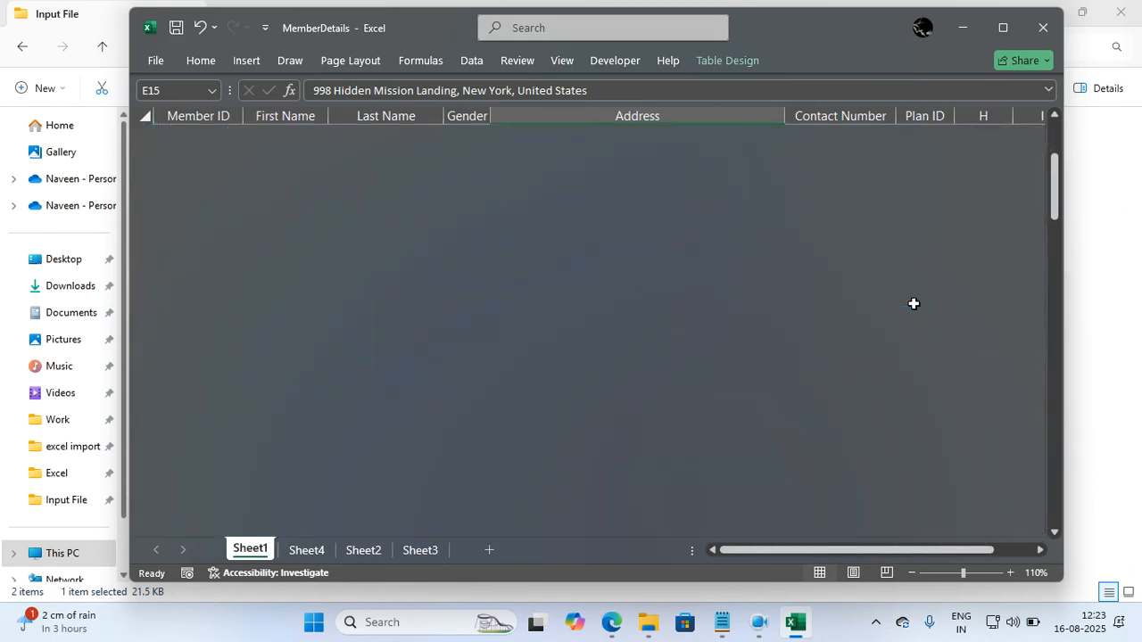
left_click_drag(923, 174, 514, 263)
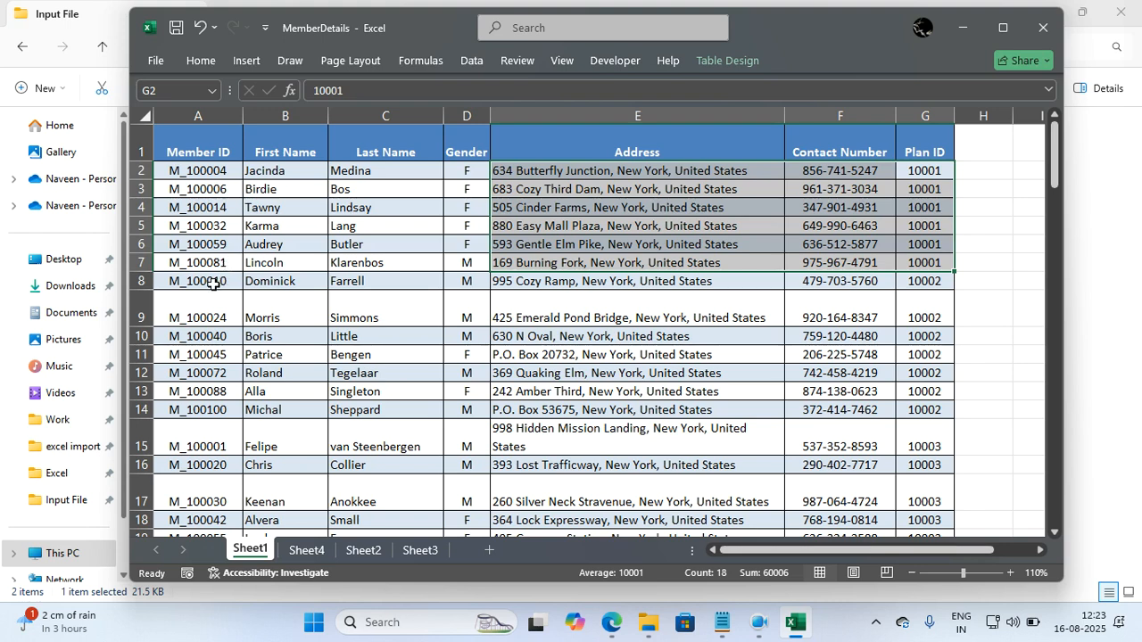
left_click(213, 283)
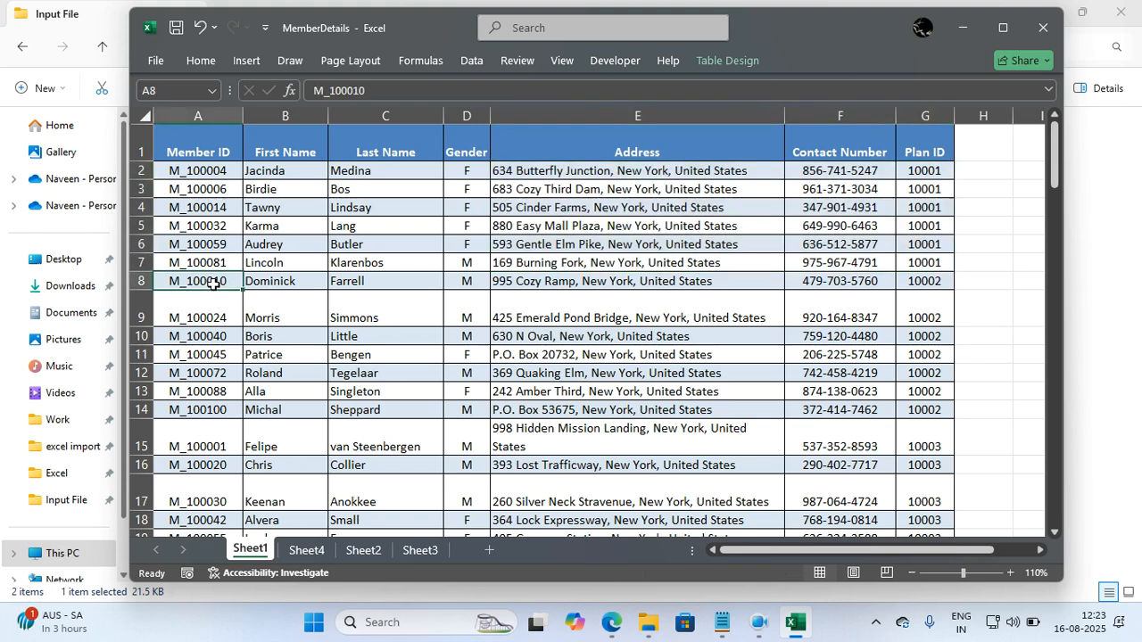
left_click(911, 281)
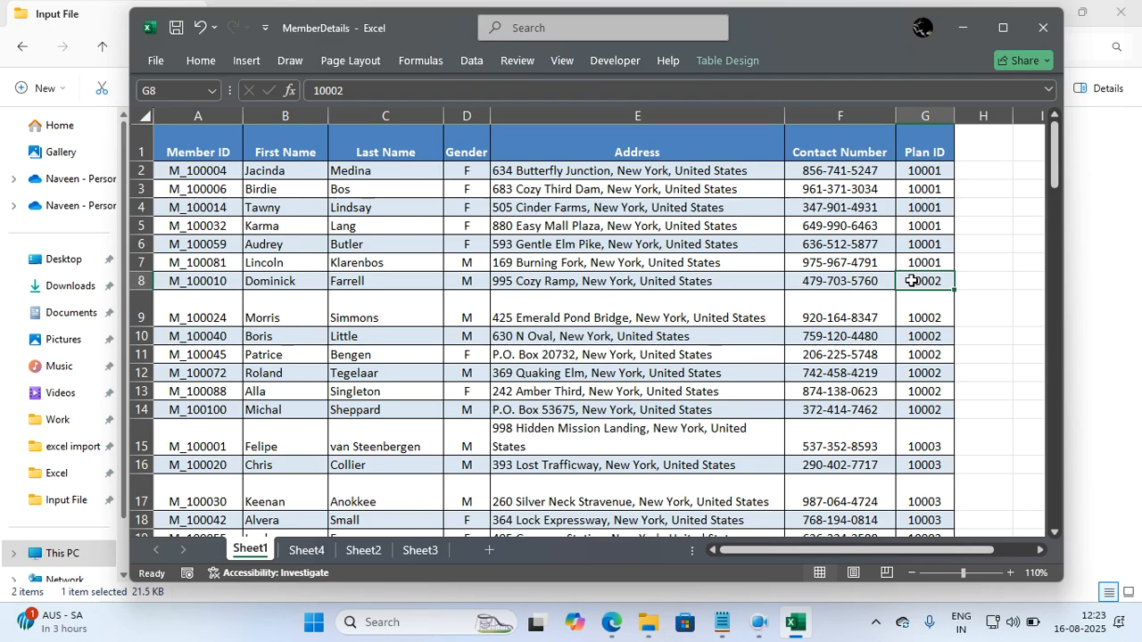
left_click_drag(911, 281, 166, 407)
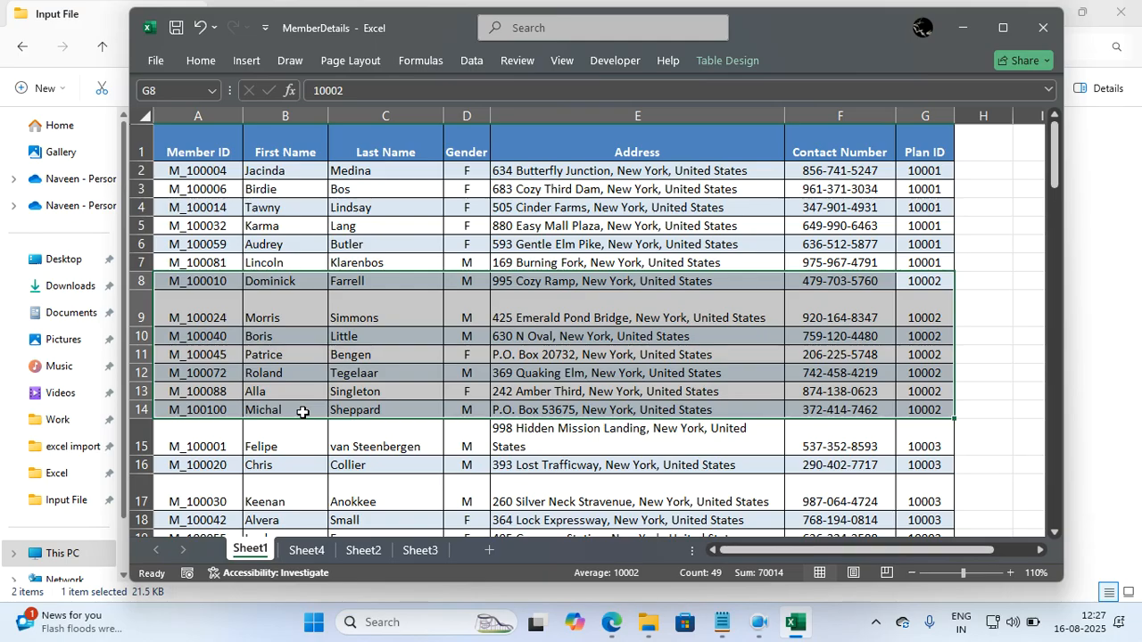
left_click(522, 429)
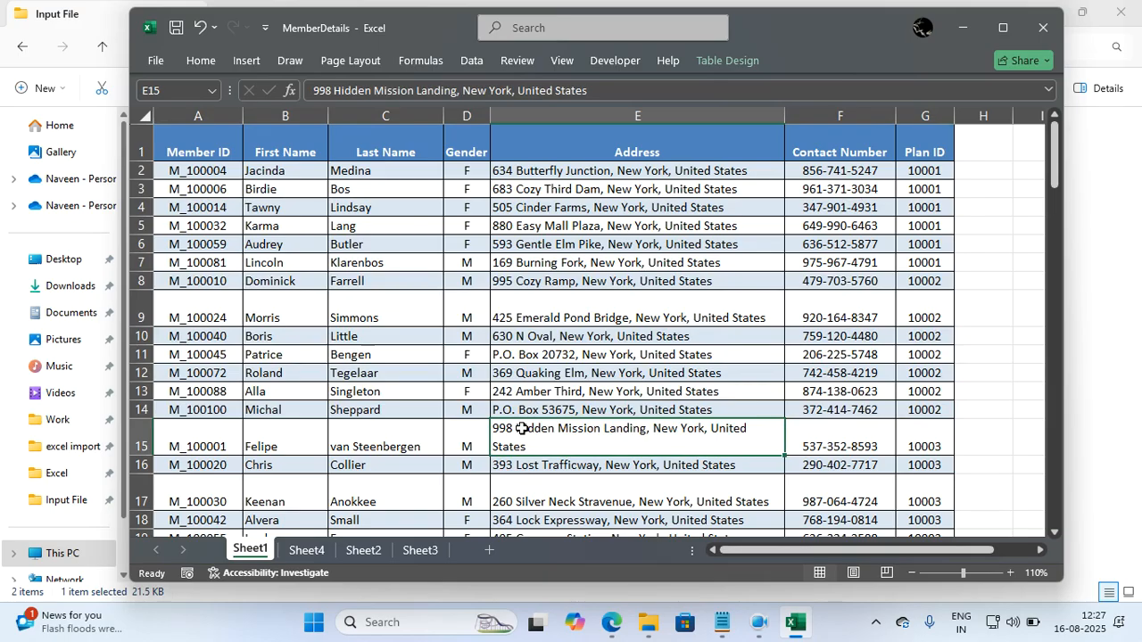
Close MemberDetails without saving and open the StaffDetails workbook from the Input File folder of Task 1.3 in File Explorer.
left_click(1042, 27)
left_click(690, 423)
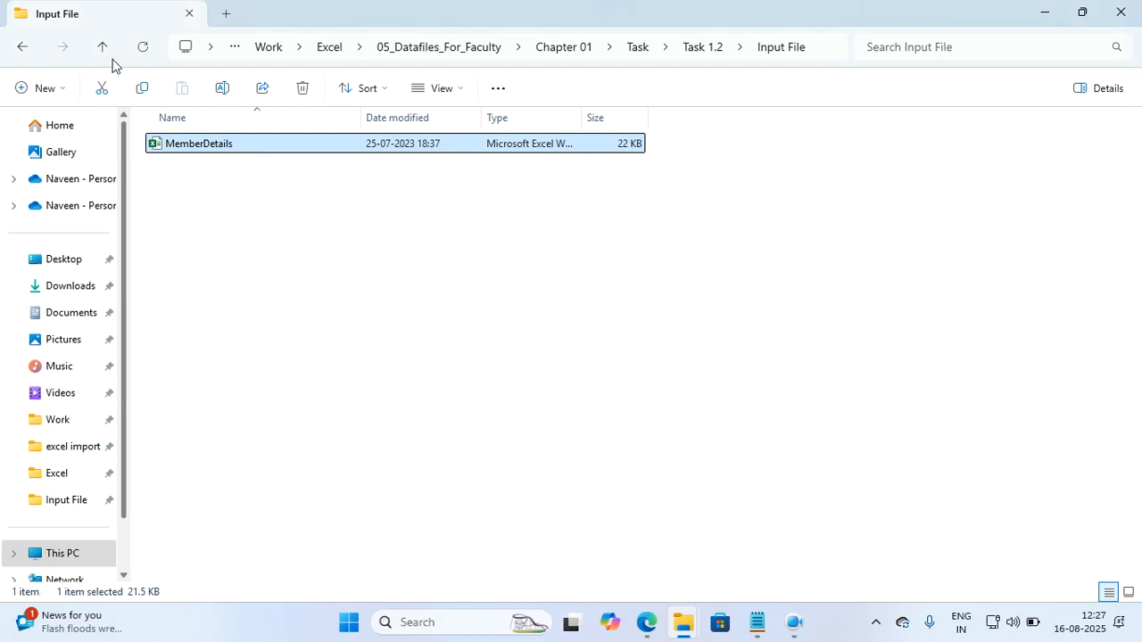
left_click(111, 54)
left_click(111, 55)
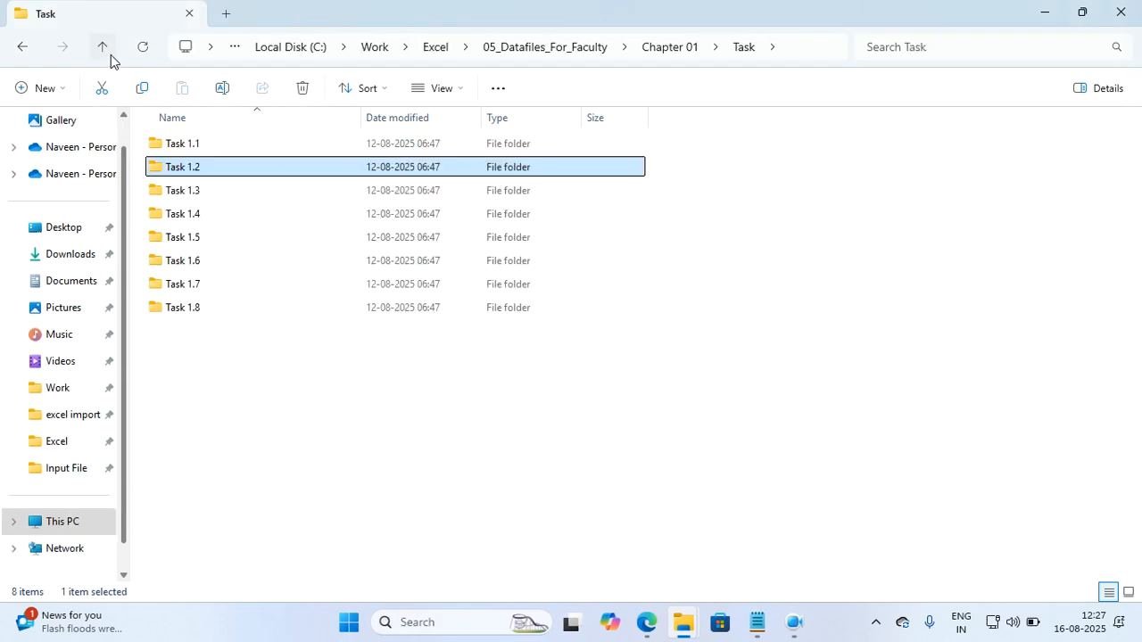
double_click(168, 190)
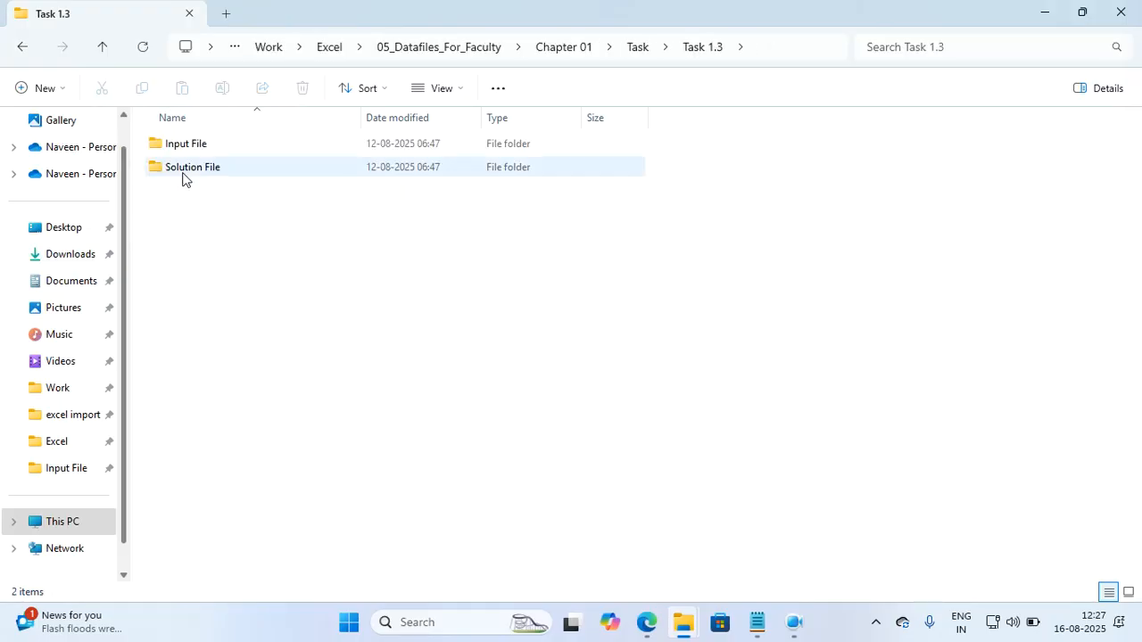
double_click(211, 144)
double_click(210, 144)
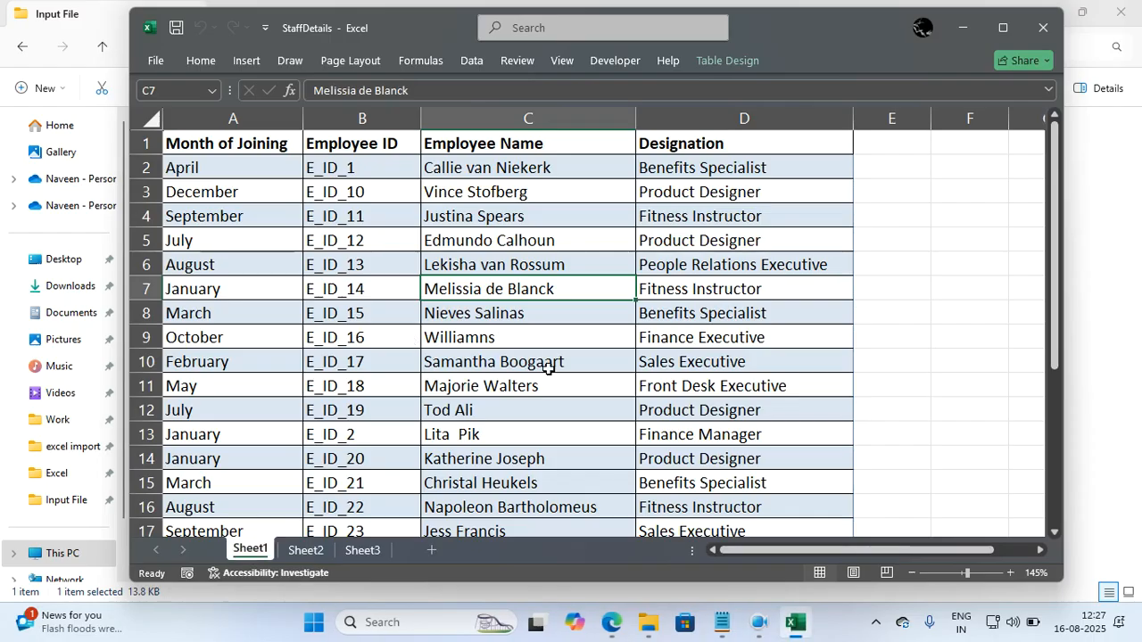
Examine the staff table on Sheet1, including its rows and the Employee Name and Designation columns.
left_click(545, 364)
scroll(547, 367, "down", 1)
scroll(548, 368, "up", 1)
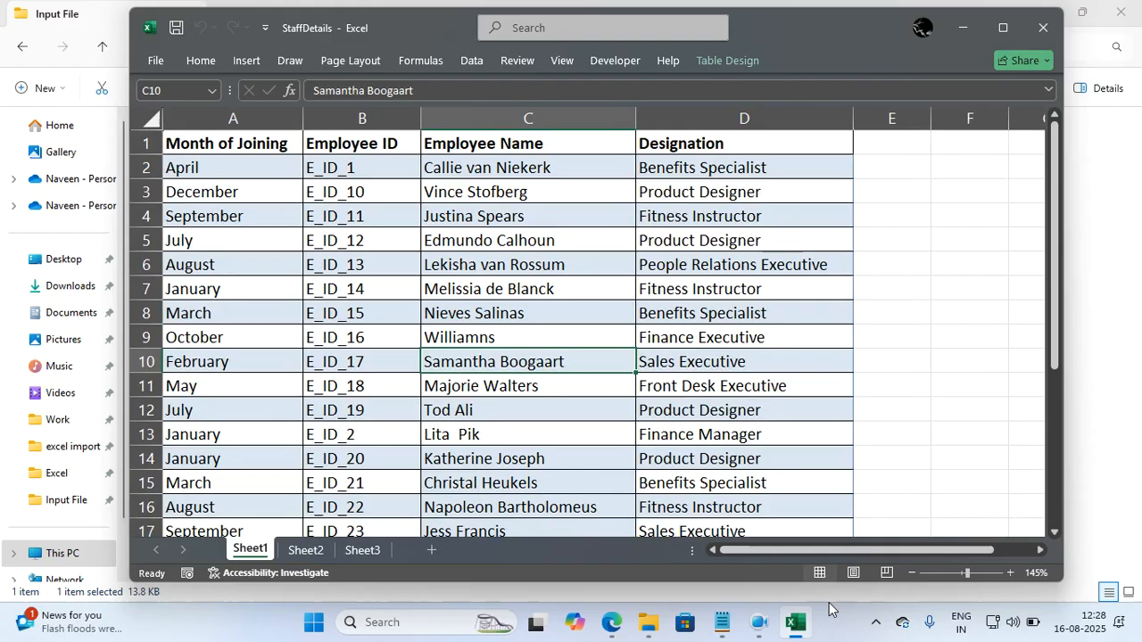
left_click(873, 630)
left_click(873, 630)
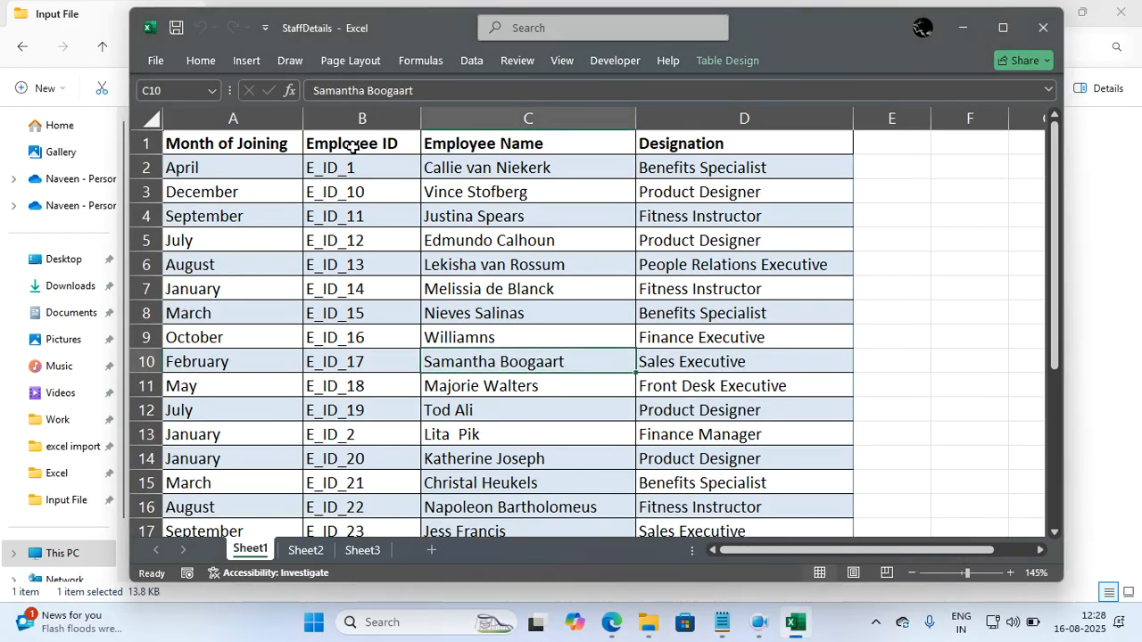
left_click(452, 145)
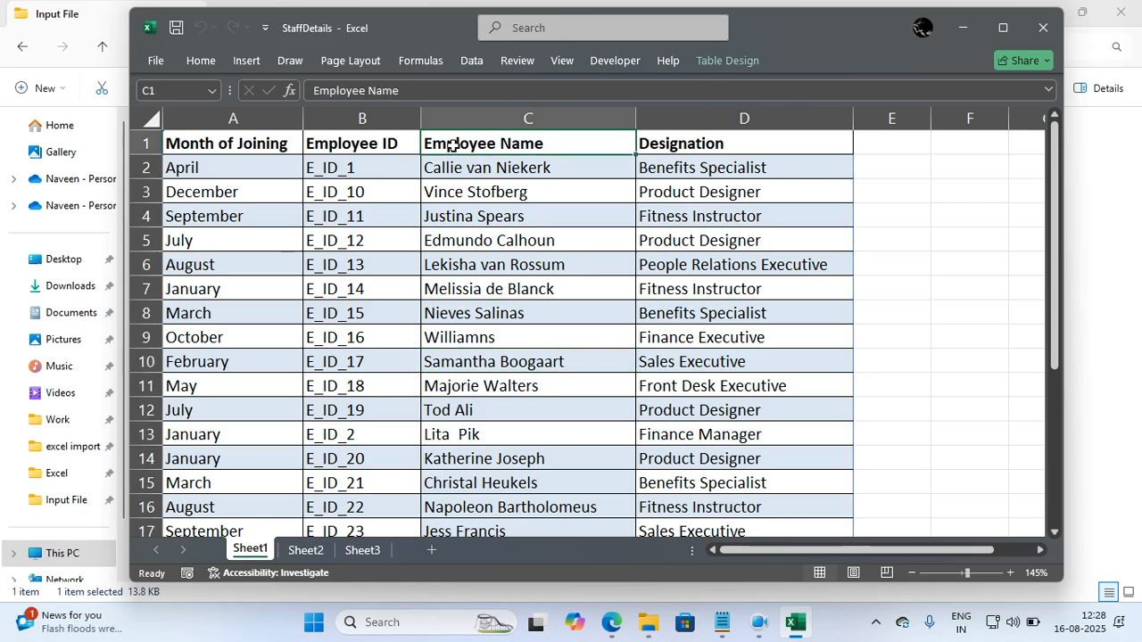
left_click(653, 145)
left_click(536, 242)
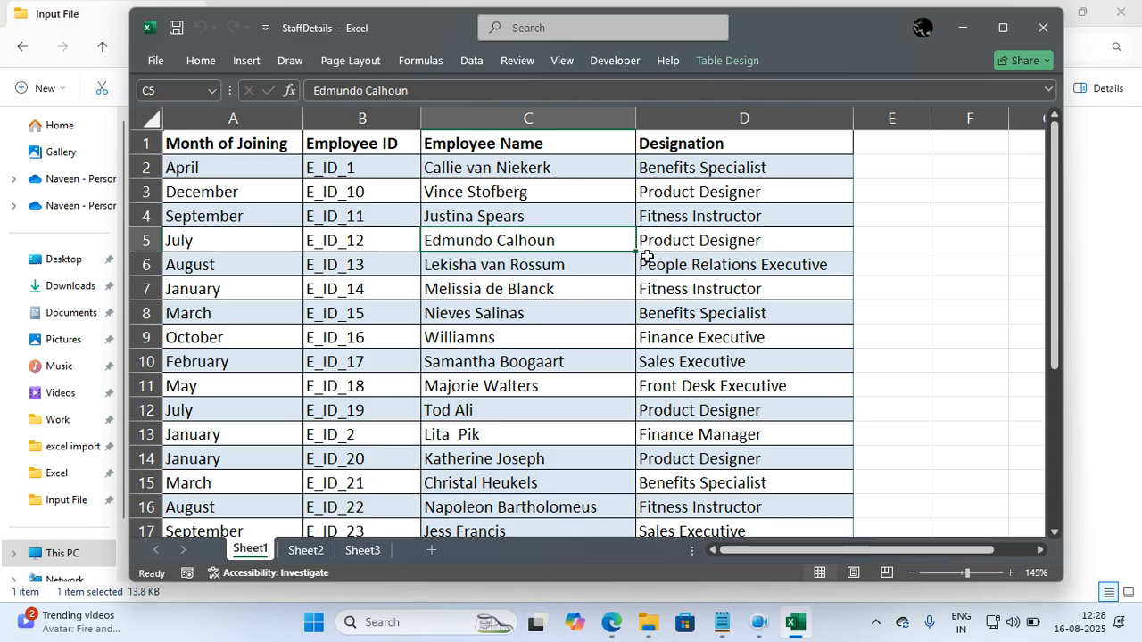
Open the Sort settings for the whole staff table and set the first level to Designation, cell values from A to Z.
left_click(571, 263)
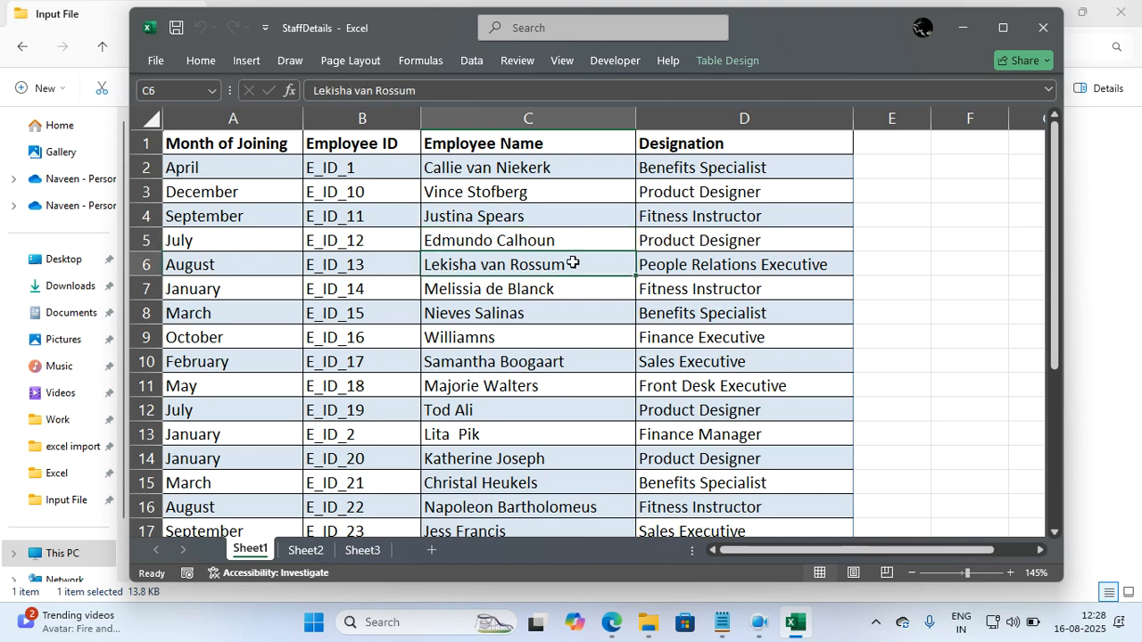
key("ctrl+a")
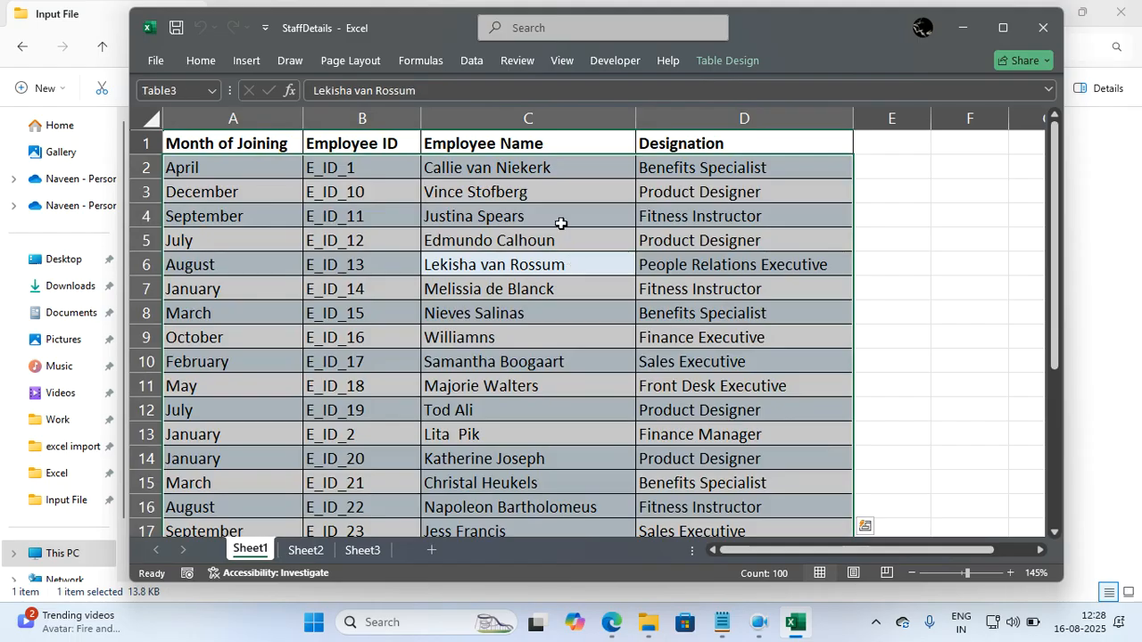
left_click(473, 60)
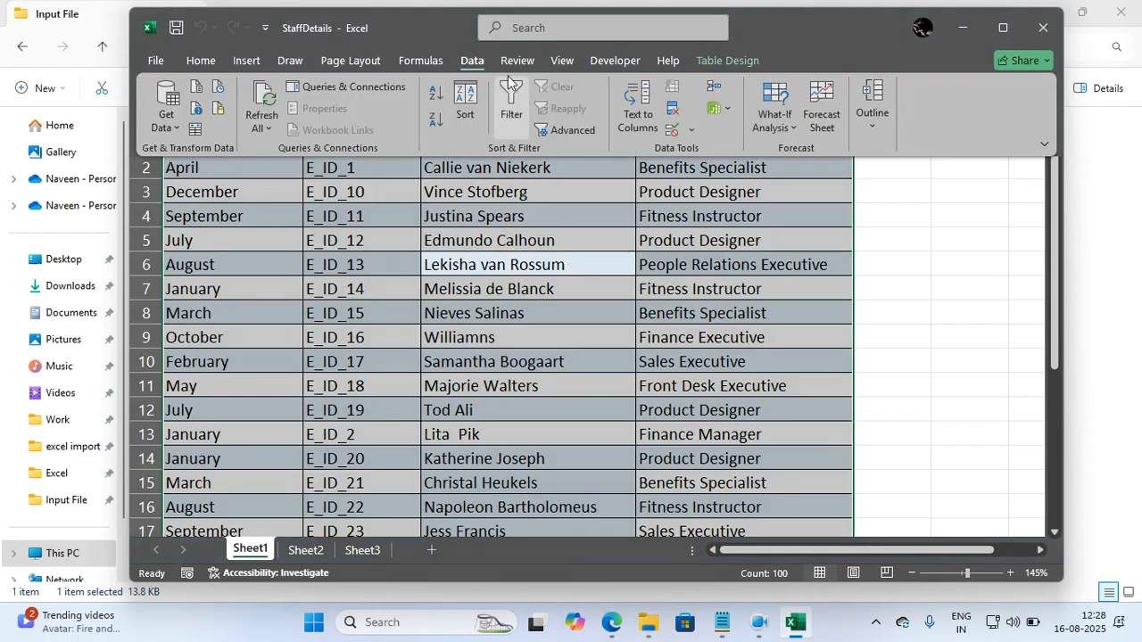
left_click(482, 92)
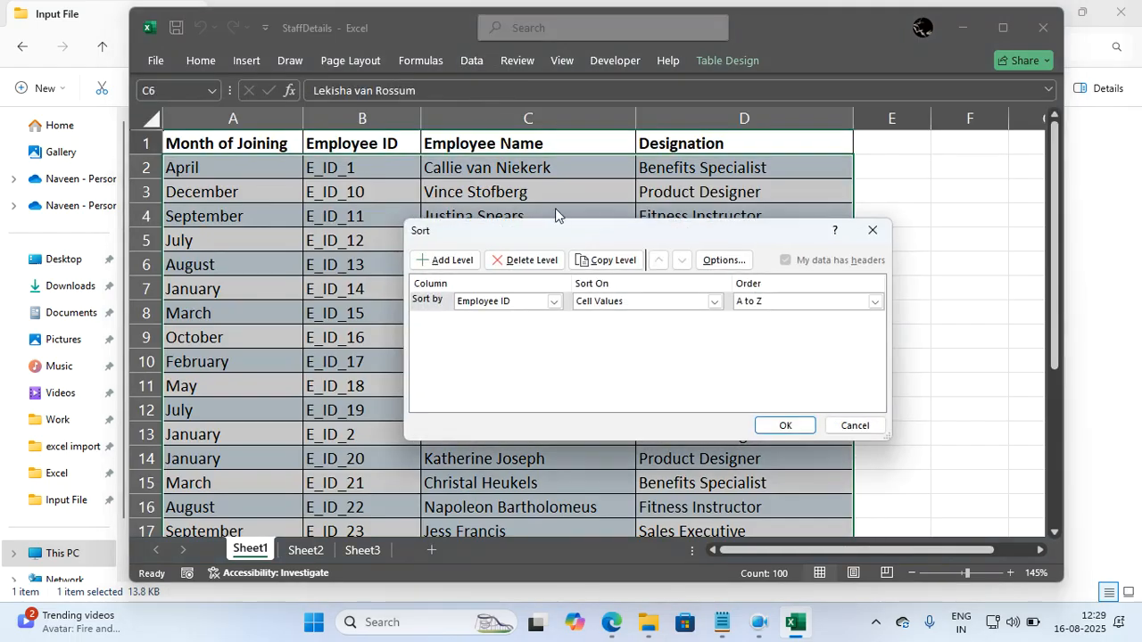
left_click(551, 303)
left_click(497, 350)
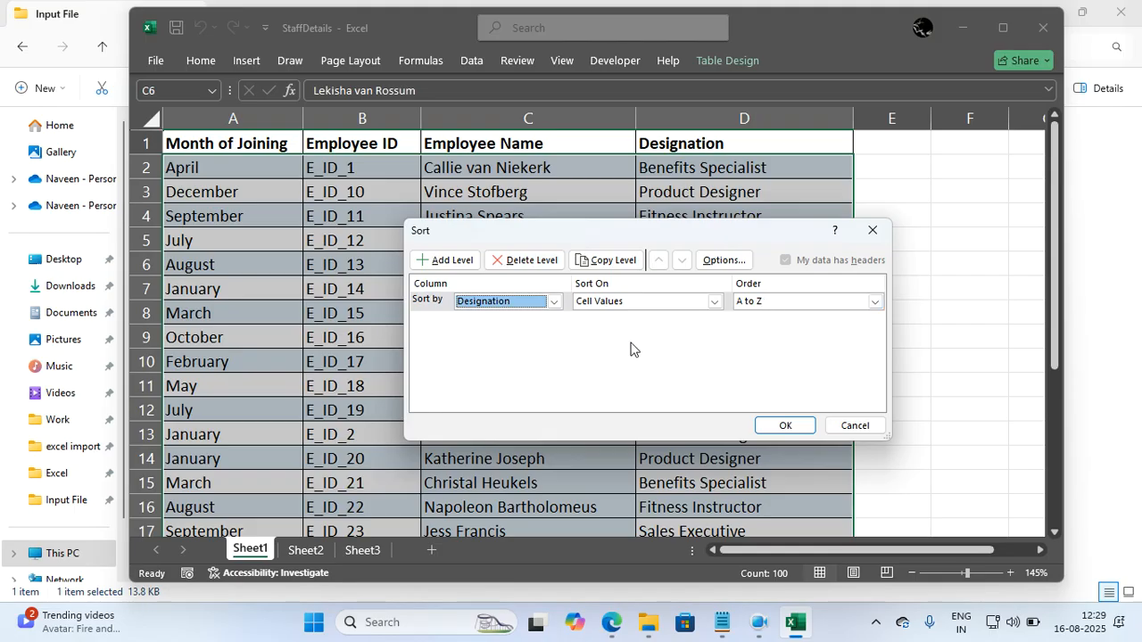
Add Month of Joining as the second sort level, cell values from A to Z, and apply the sort to the staff table.
left_click(451, 260)
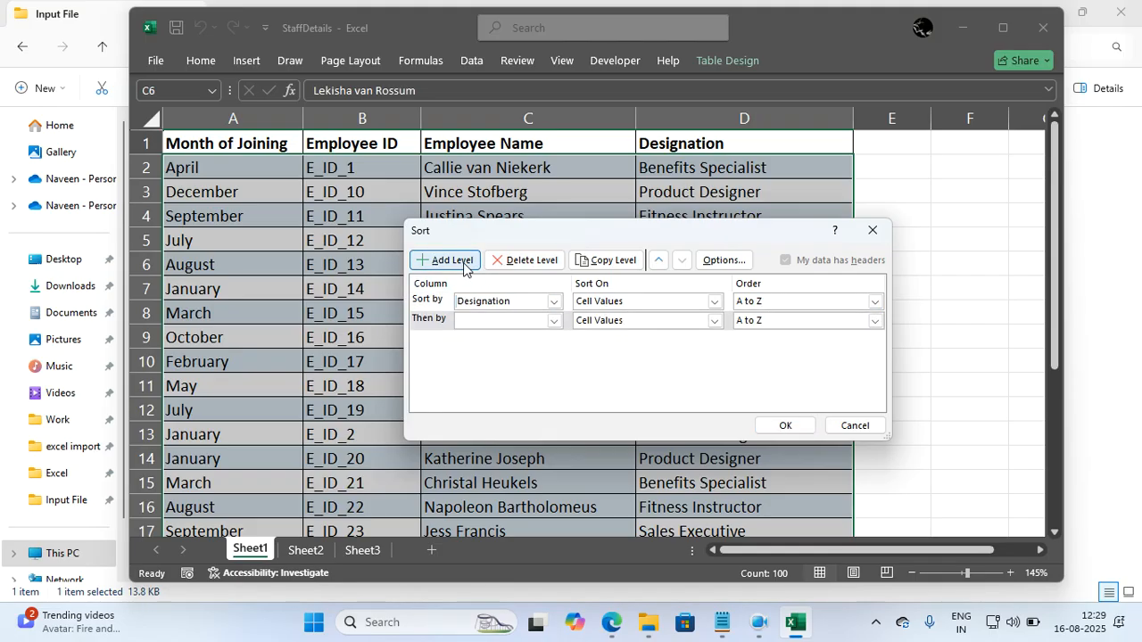
left_click(553, 320)
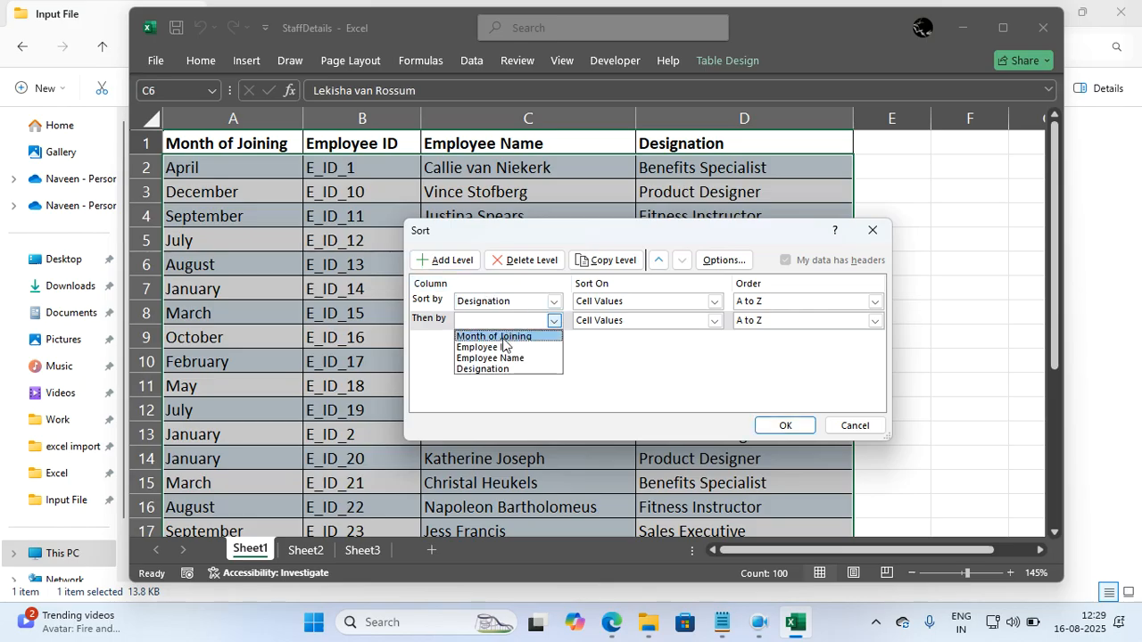
left_click(502, 339)
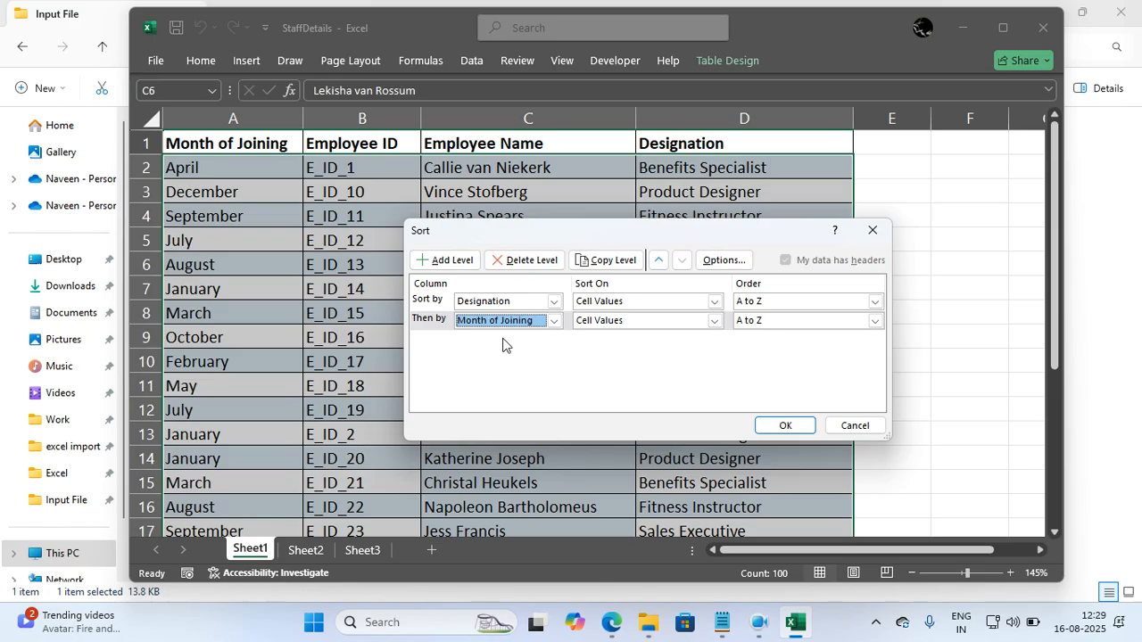
left_click(756, 323)
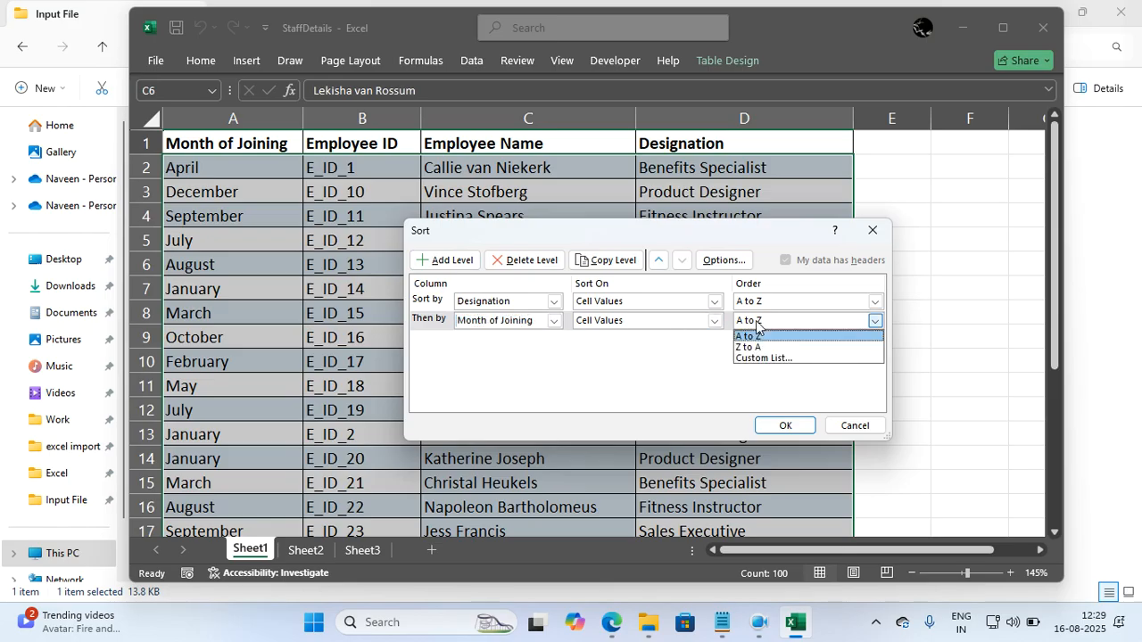
left_click(755, 323)
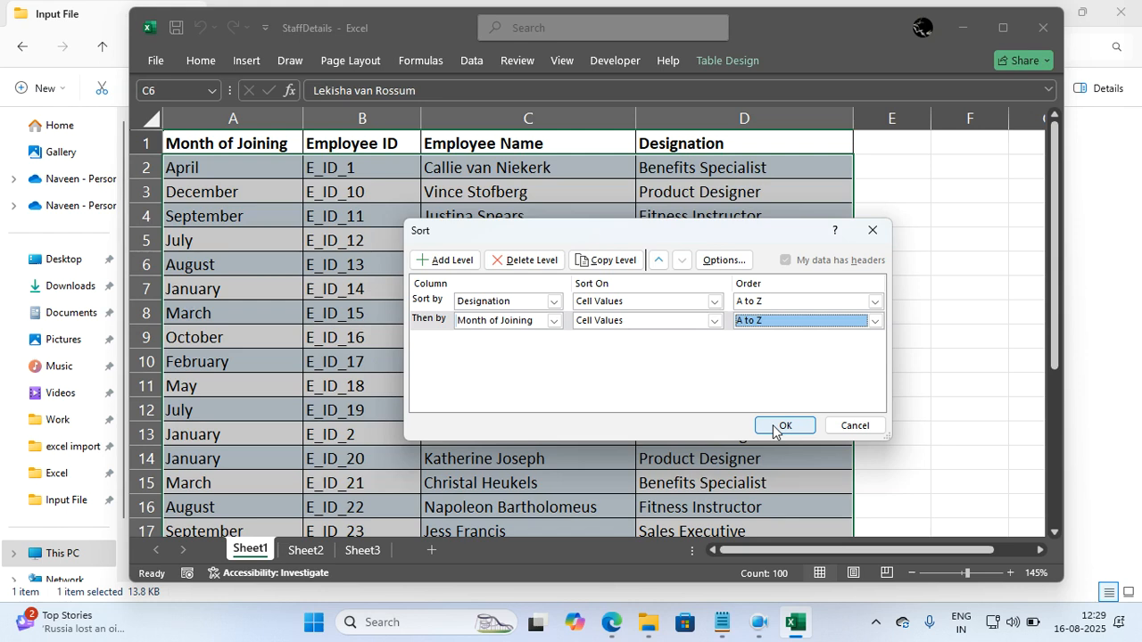
left_click(778, 426)
left_click(773, 426)
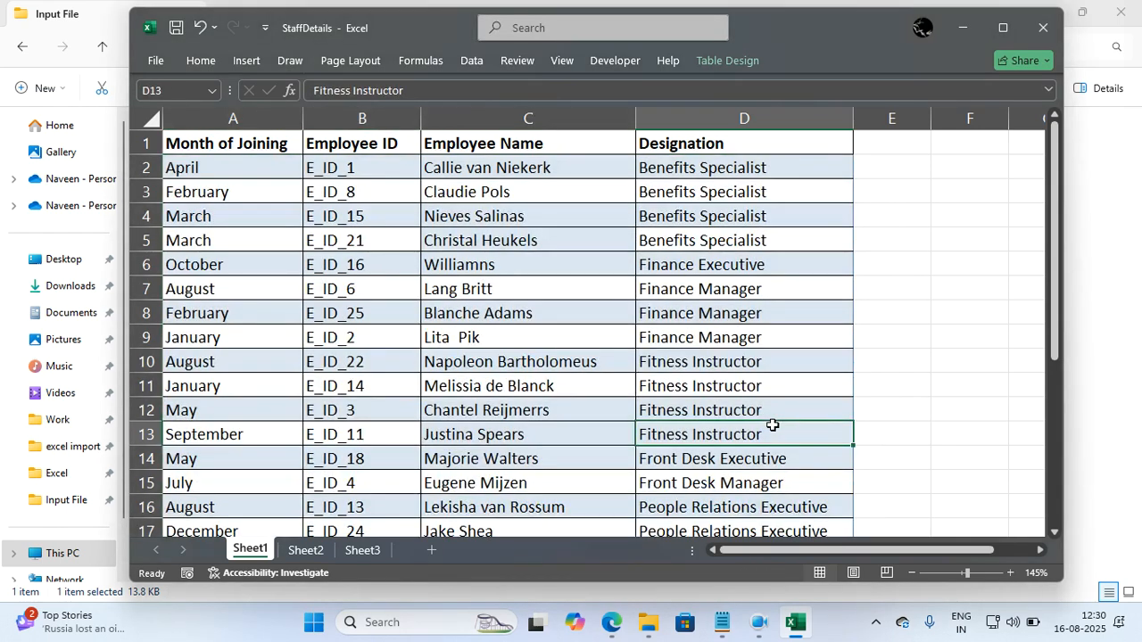
Examine the order of the joining months within the Benefits Specialist rows.
left_click_drag(700, 162, 258, 240)
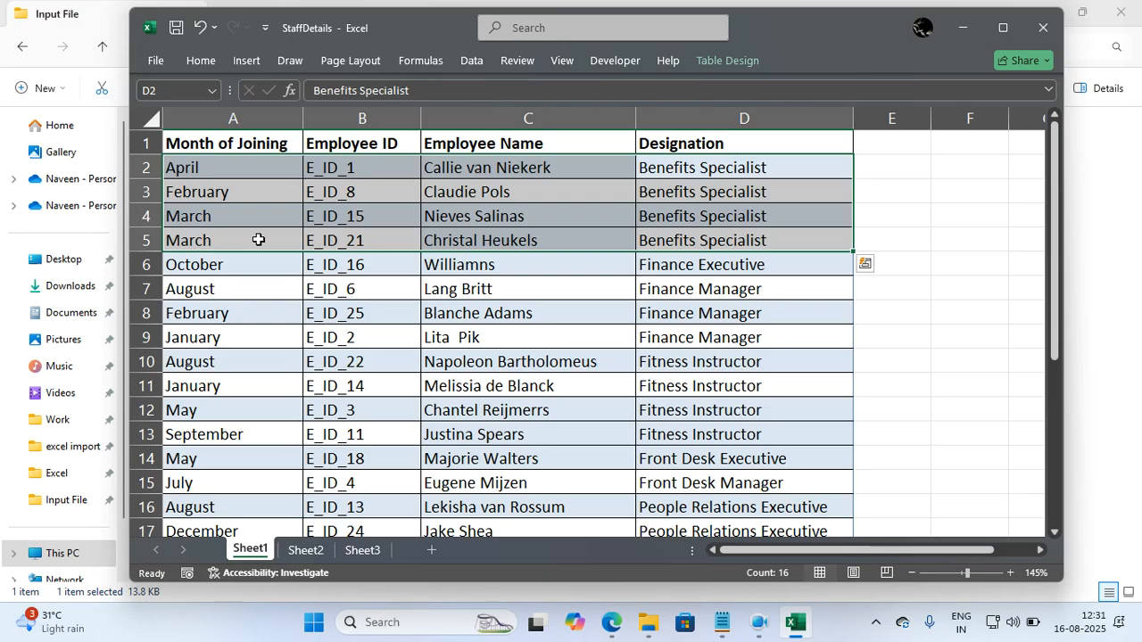
left_click(293, 257)
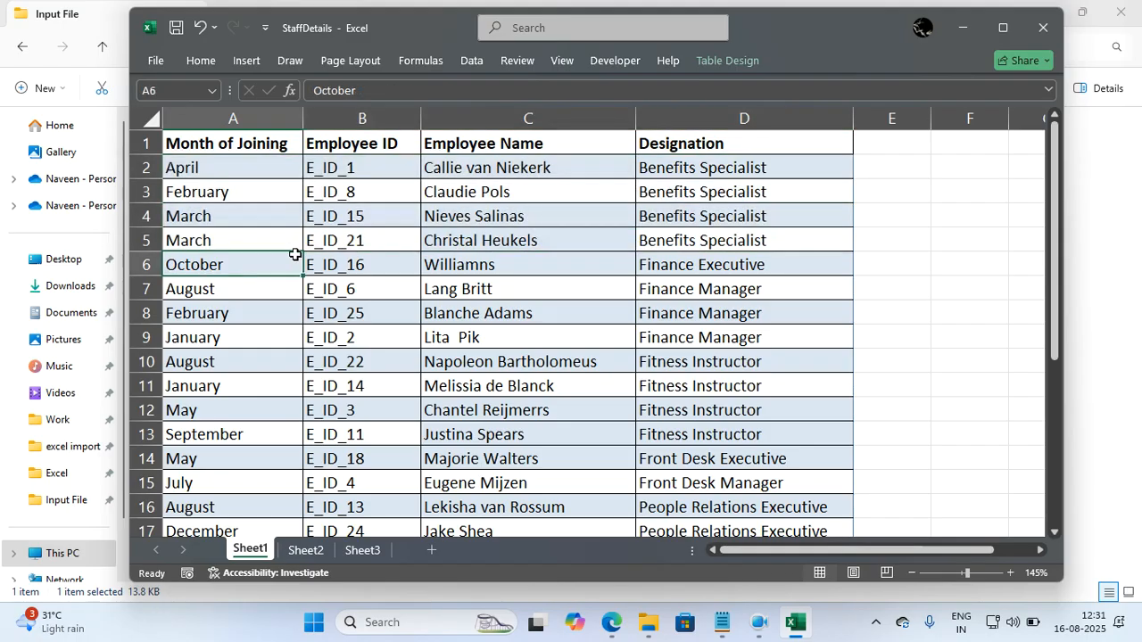
double_click(300, 259)
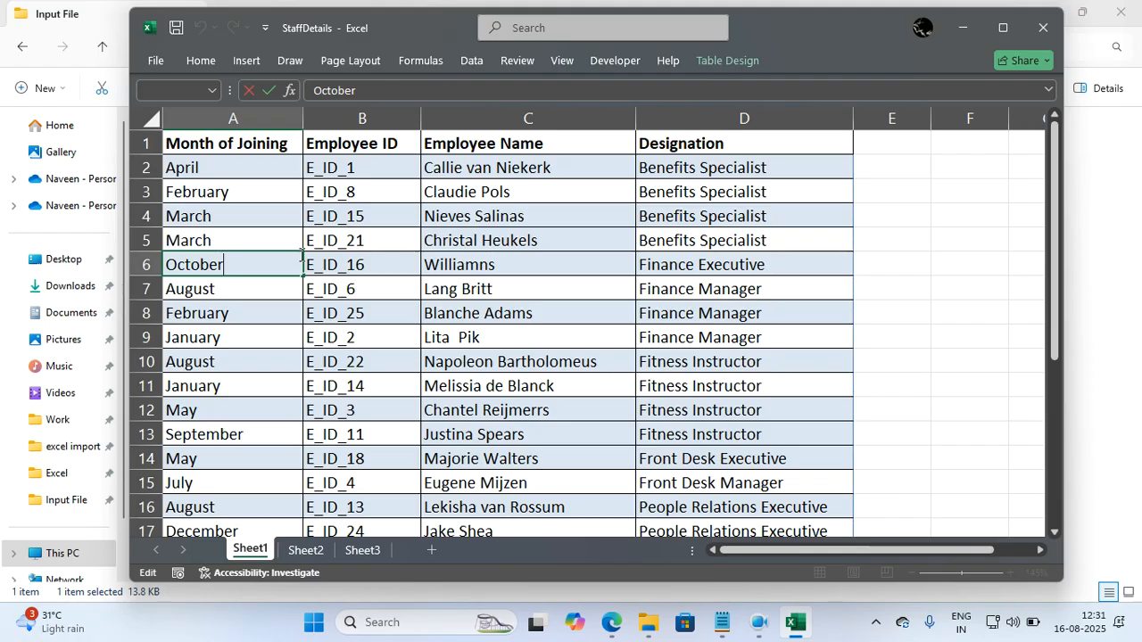
left_click(387, 291)
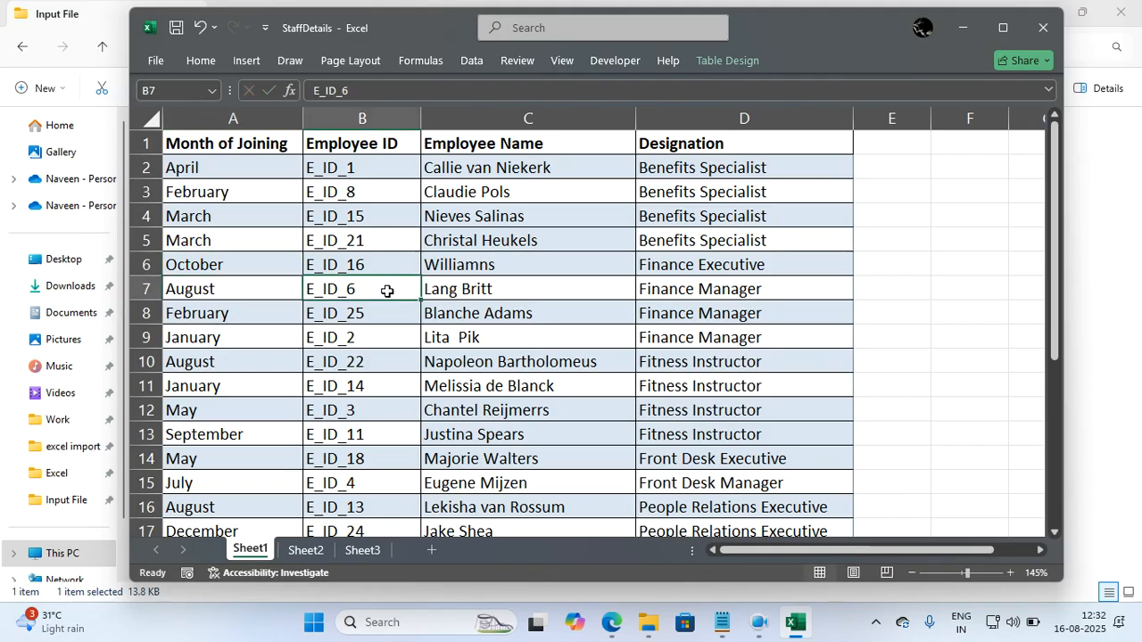
Reopen the Sort settings for the whole staff table and open the custom lists for the Month of Joining level's order.
key("ctrl+a")
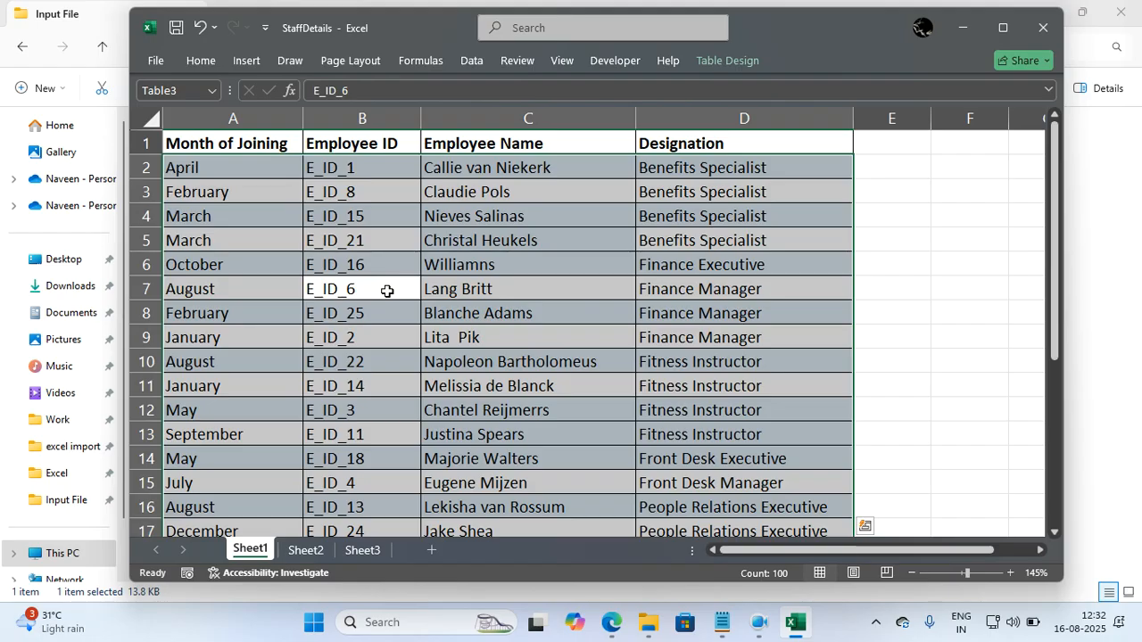
left_click(464, 65)
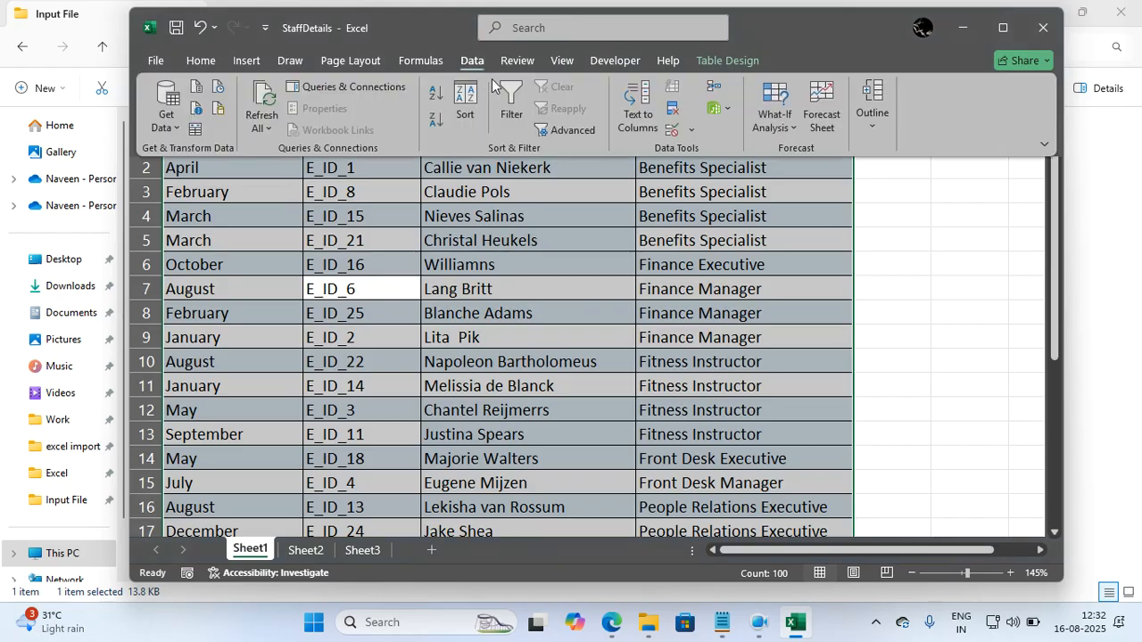
left_click(466, 93)
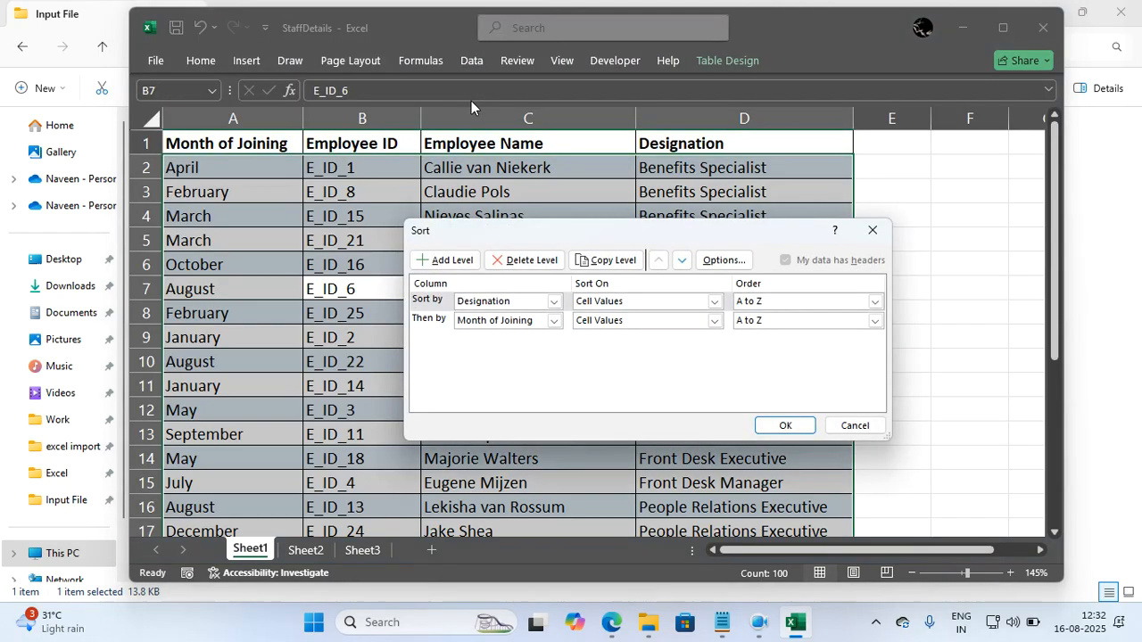
left_click(443, 323)
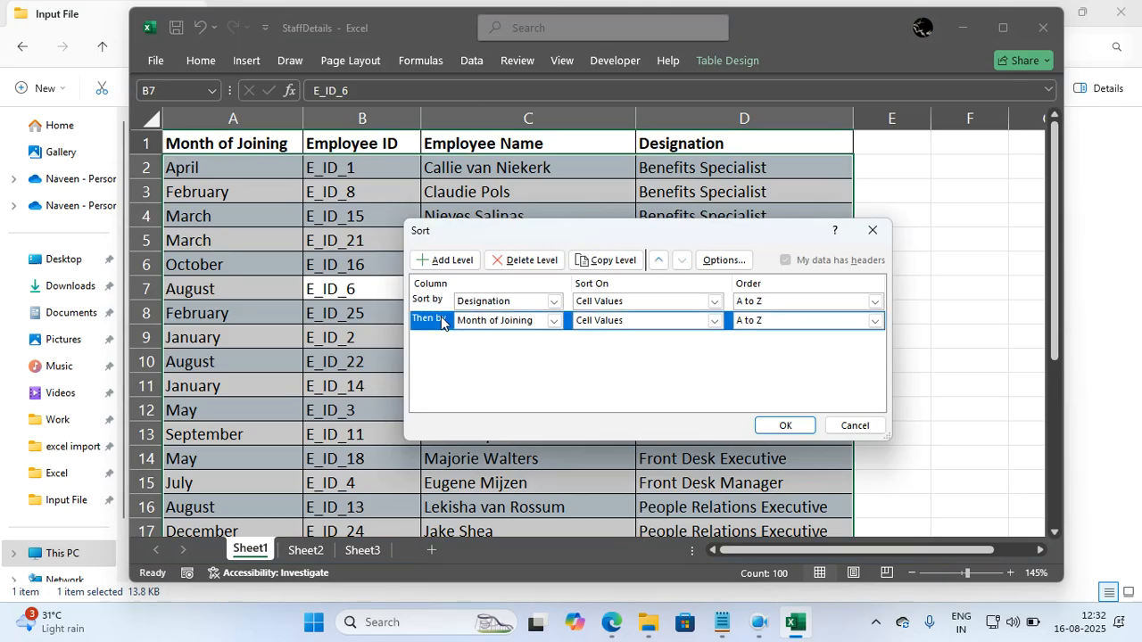
left_click(503, 326)
left_click(503, 331)
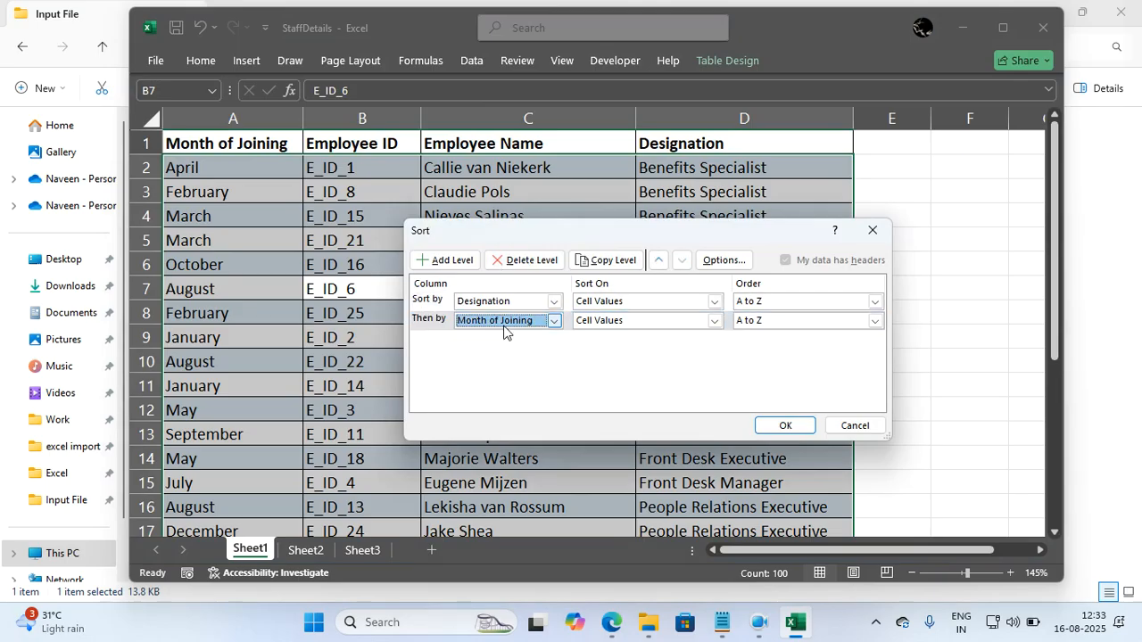
left_click(785, 320)
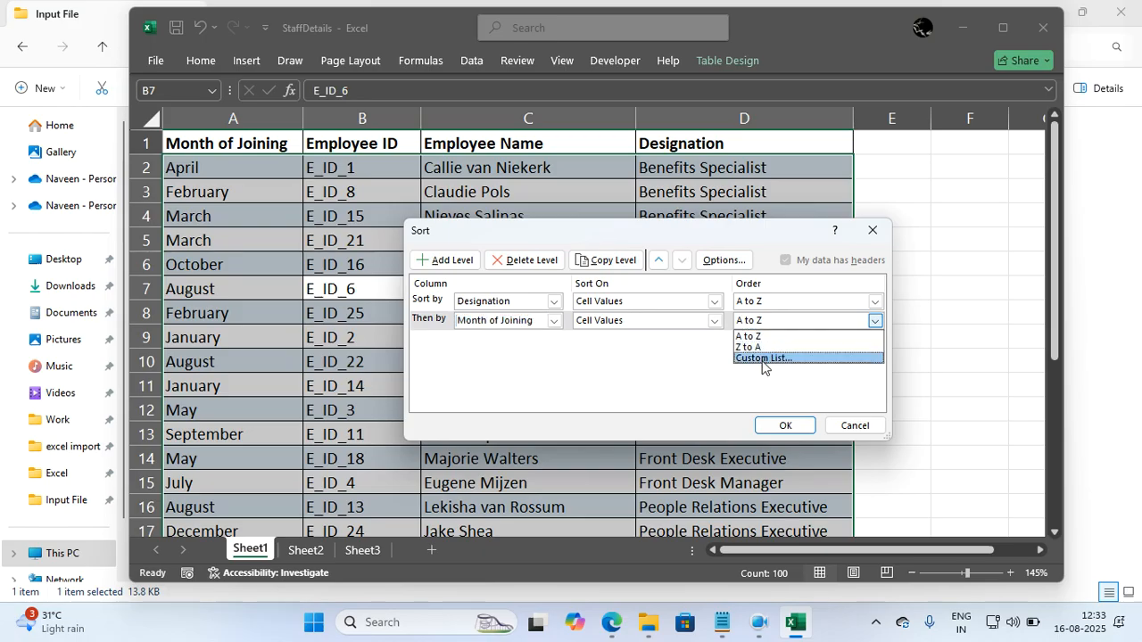
left_click(763, 359)
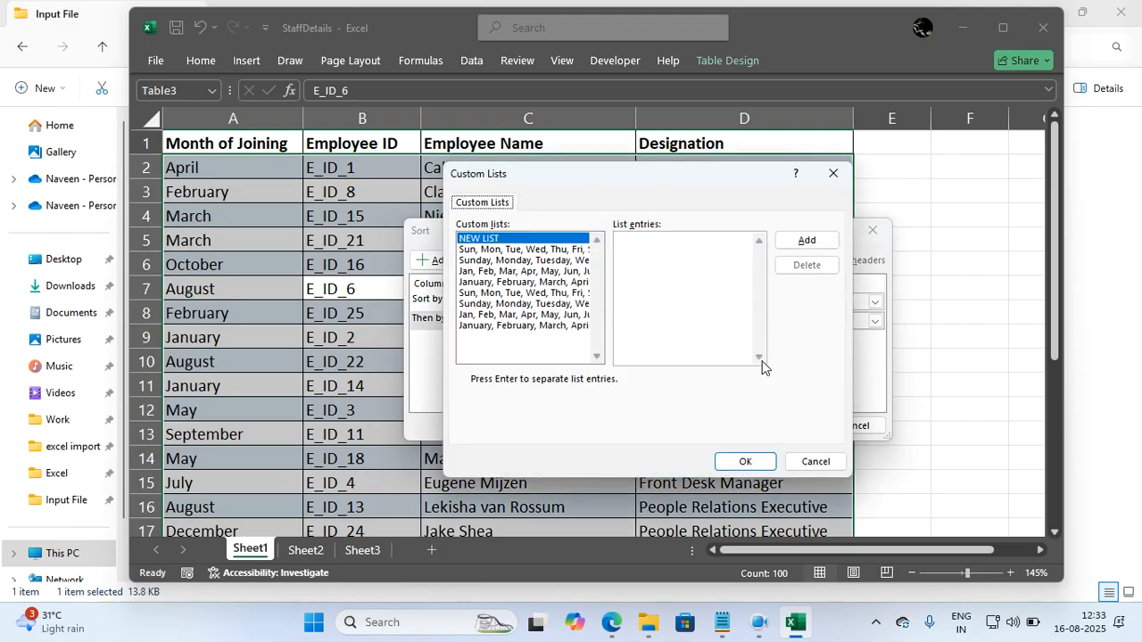
Assign the custom list January, February, March, April as the sort order for Month of Joining.
left_click(501, 284)
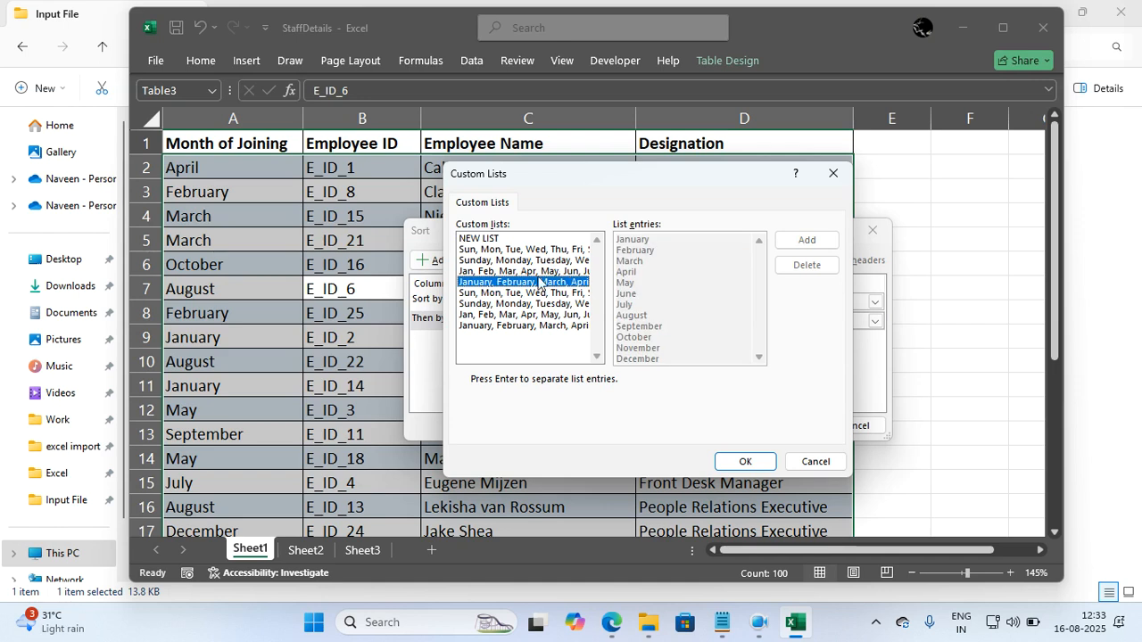
left_click(494, 240)
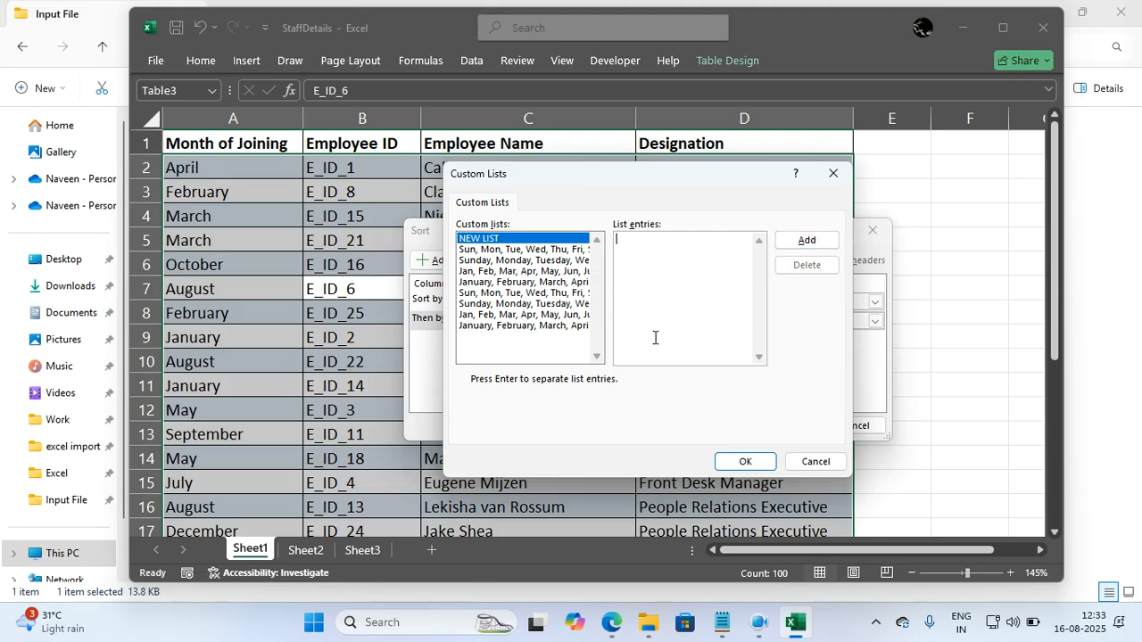
left_click(571, 283)
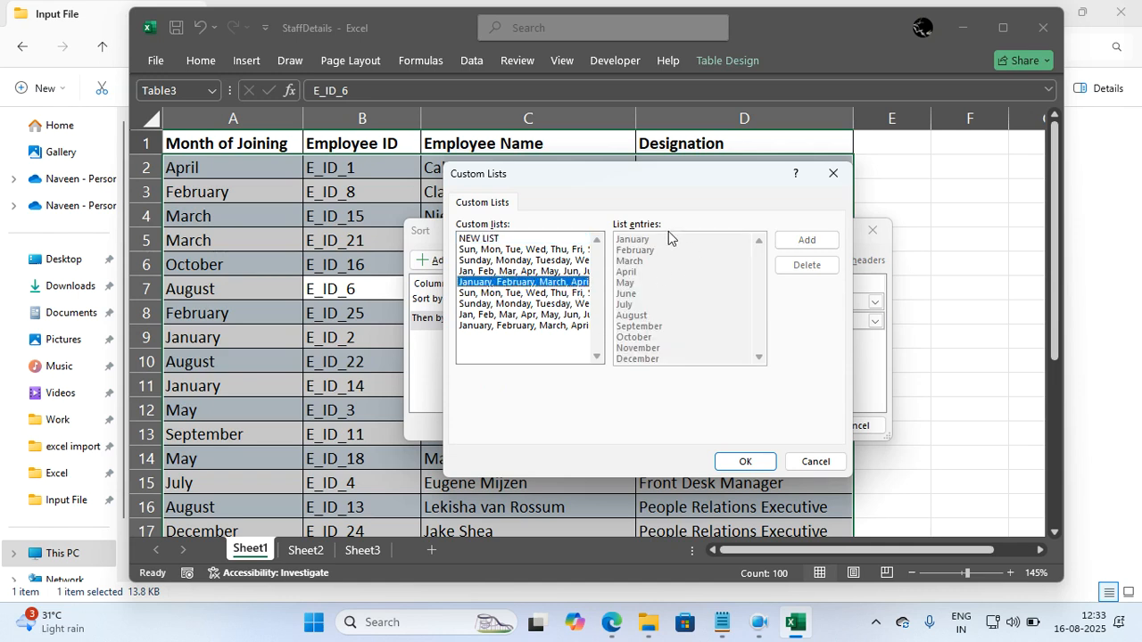
left_click(739, 461)
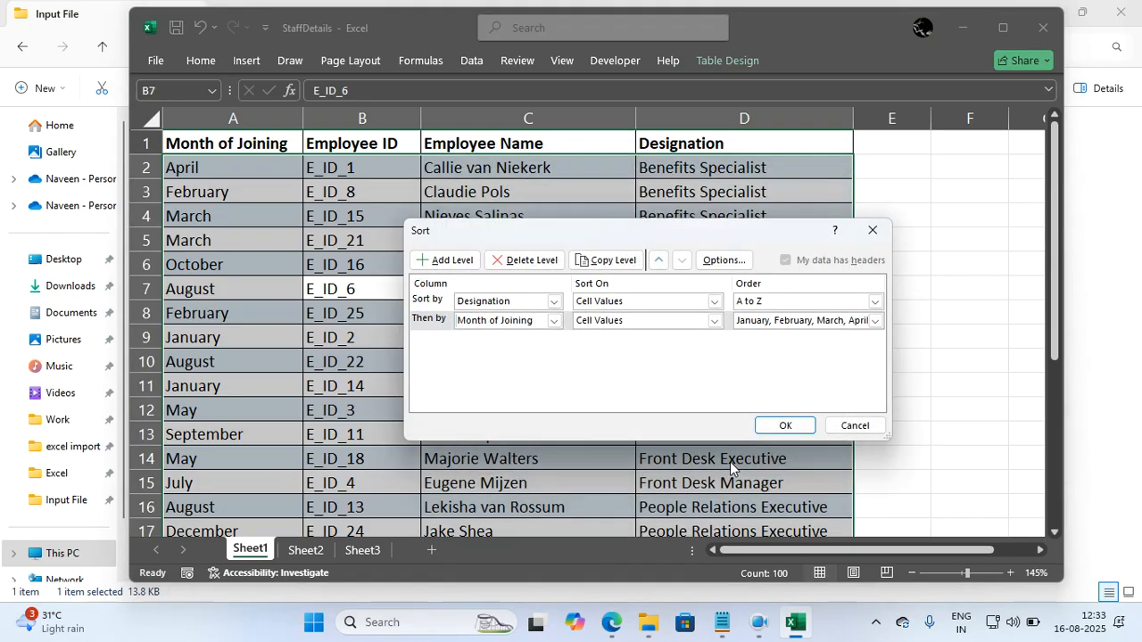
Switch the Month of Joining order to December-first and back to January-first, and apply the two-level sort.
left_click(765, 328)
left_click(759, 376)
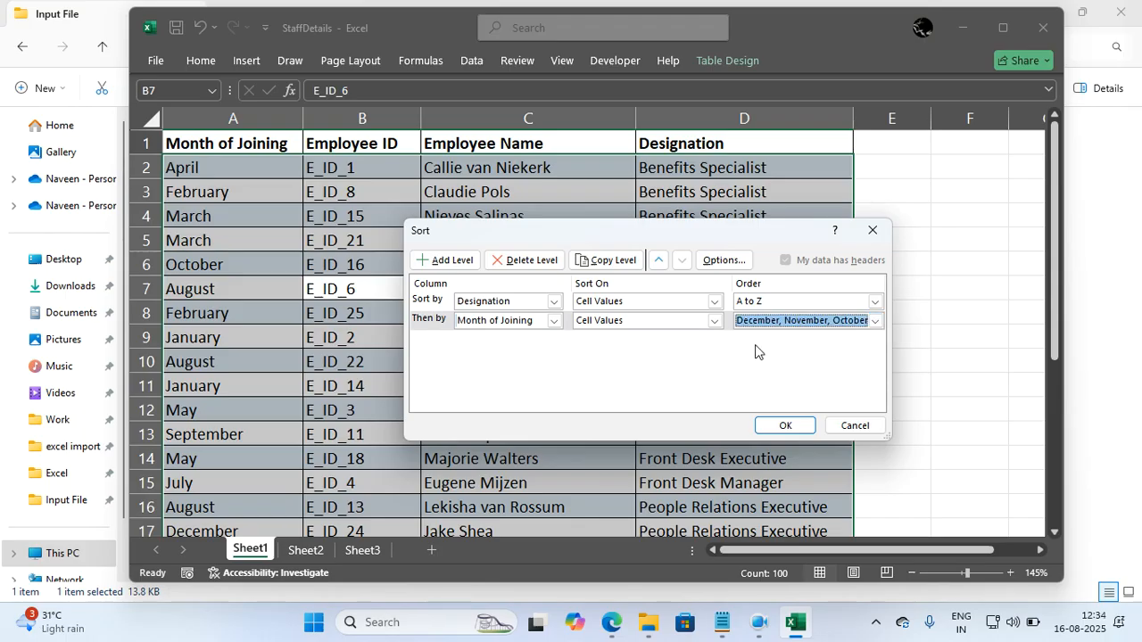
left_click(757, 322)
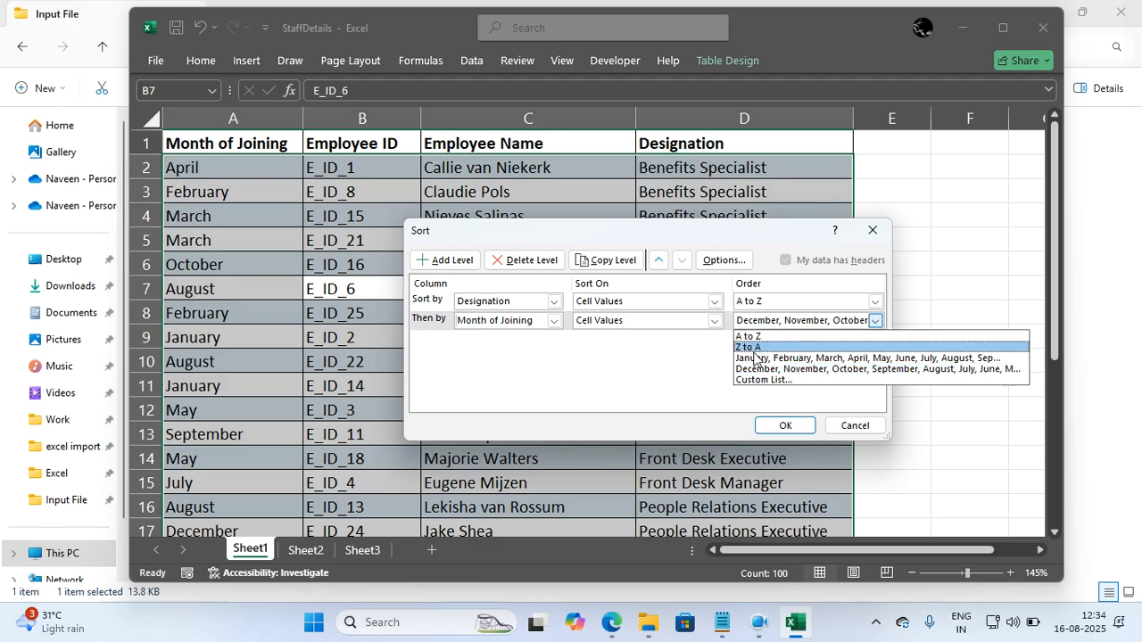
left_click(754, 358)
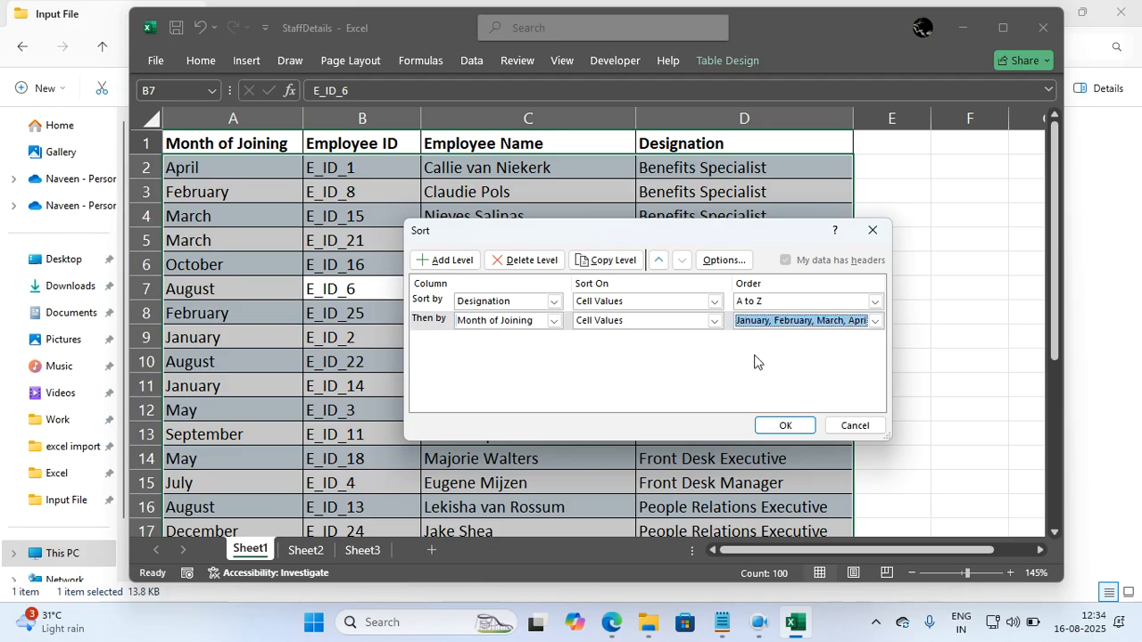
left_click(771, 427)
left_click(771, 430)
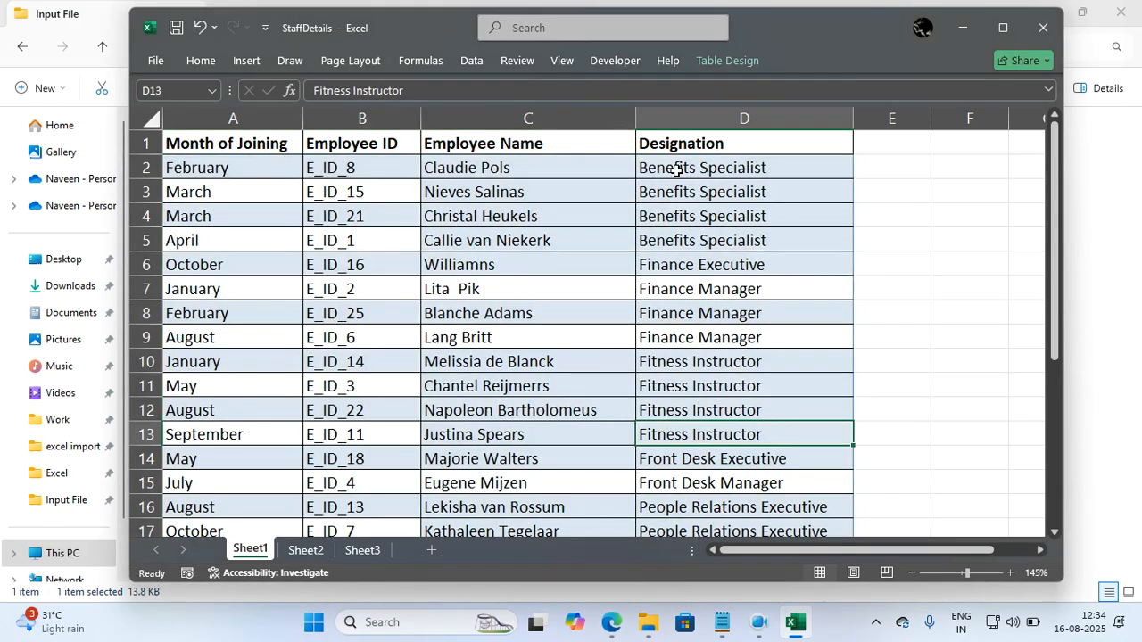
Examine the month order within the Benefits Specialist, Finance and Fitness Instructor groups and the remaining sorted staff rows.
left_click_drag(674, 167, 198, 243)
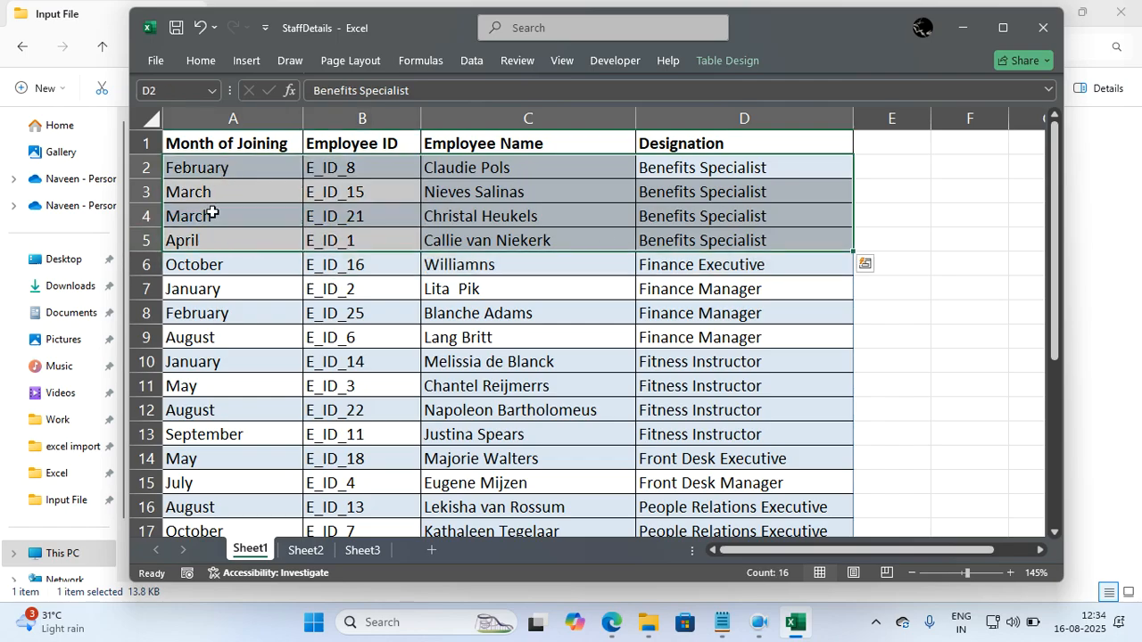
left_click_drag(670, 262, 282, 340)
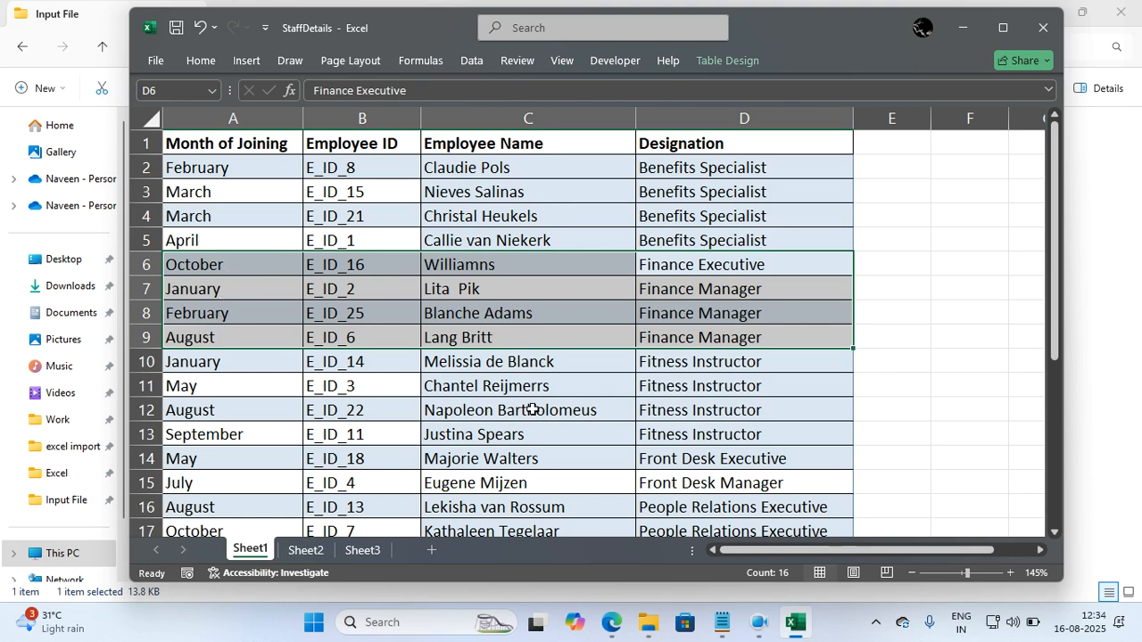
left_click(690, 362)
left_click_drag(689, 361, 223, 431)
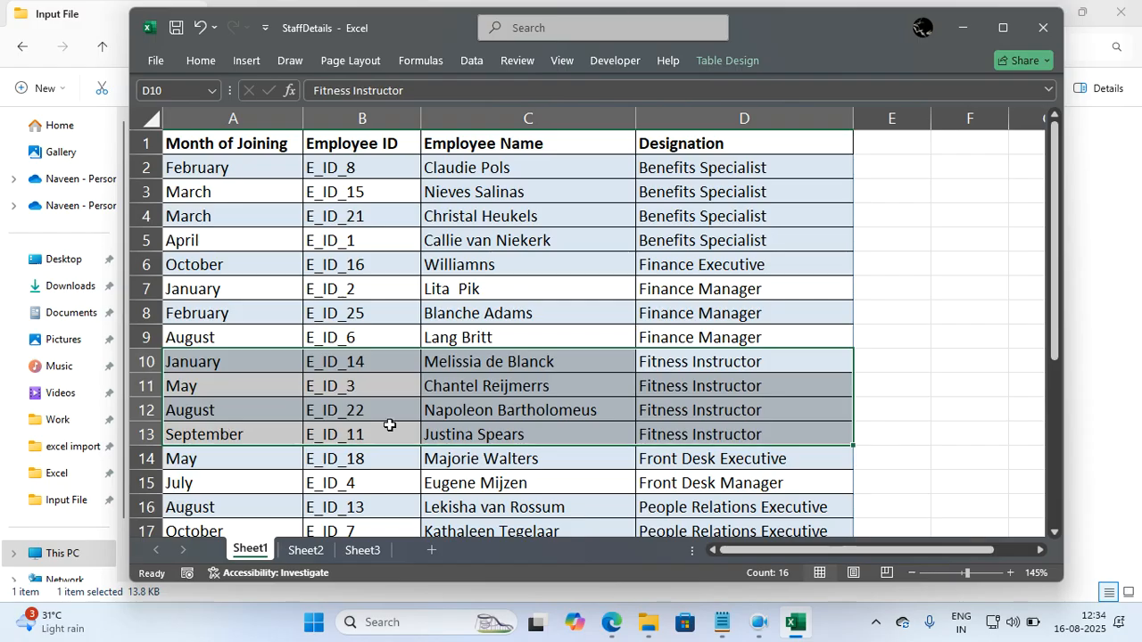
scroll(436, 421, "down", 2)
scroll(436, 421, "down", 5)
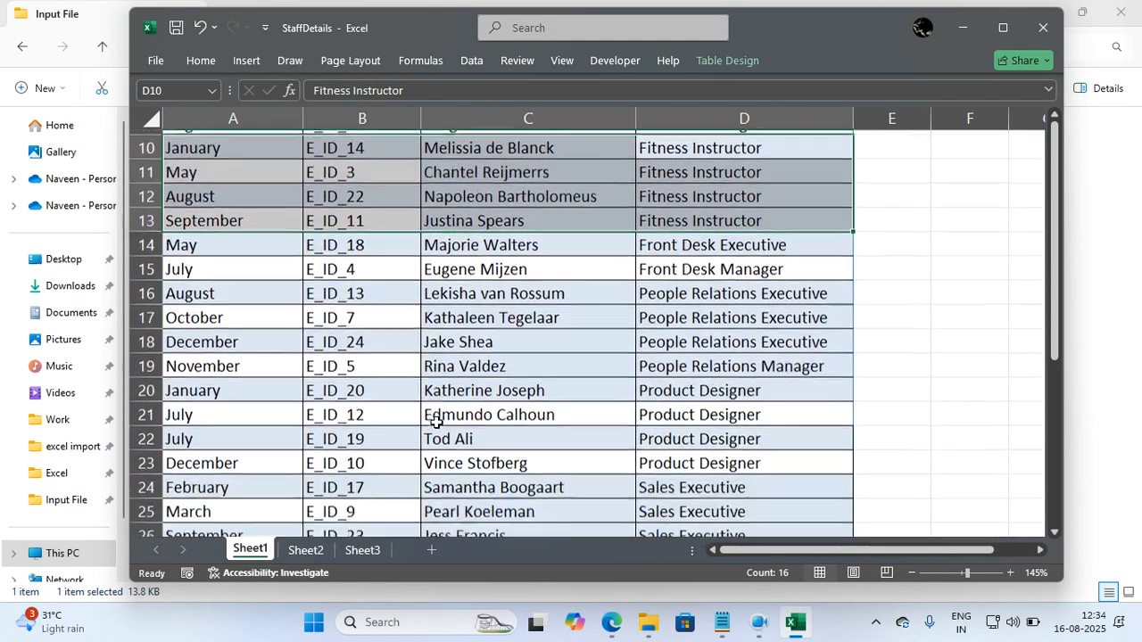
scroll(436, 422, "up", 7)
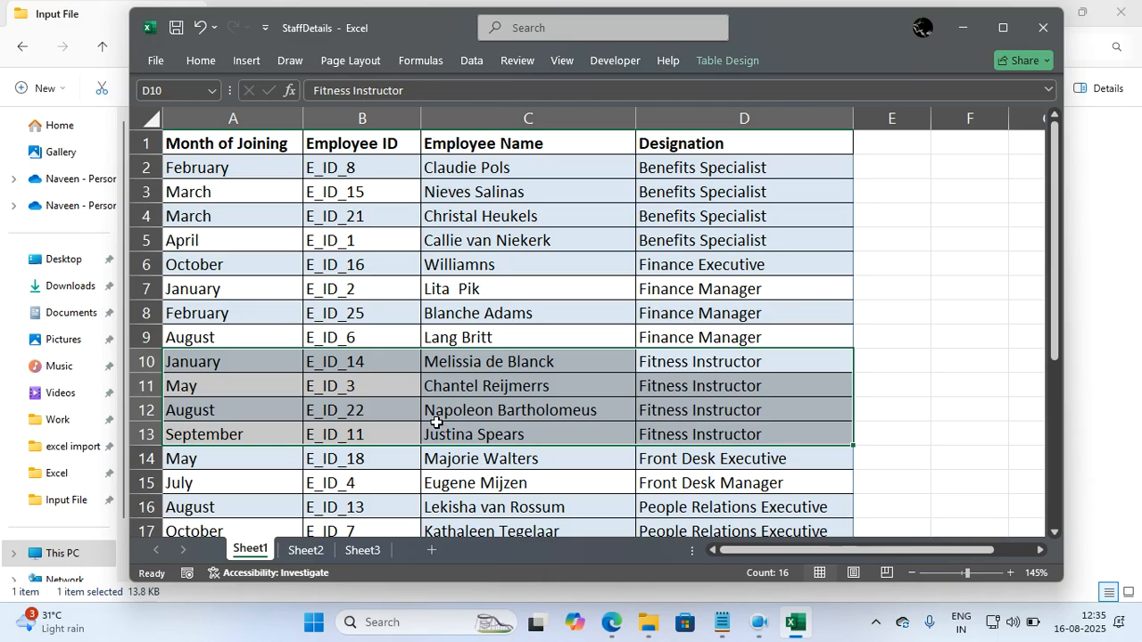
Keep the workbook open by cancelling its closure, and switch to the class table on Sheet2.
left_click(1032, 29)
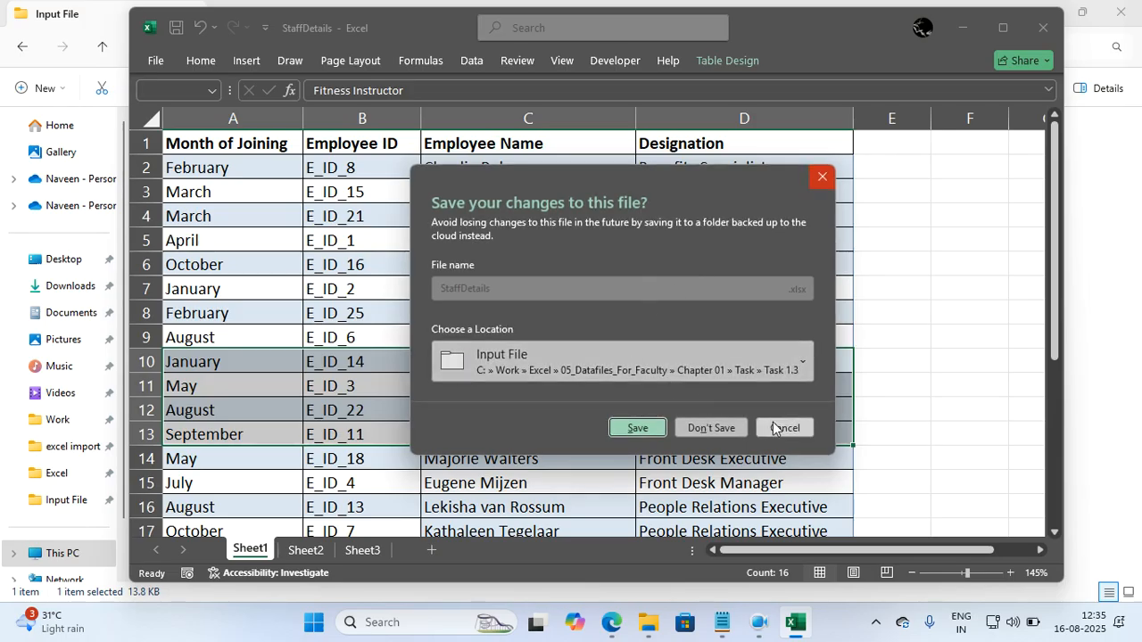
left_click(773, 428)
left_click(314, 550)
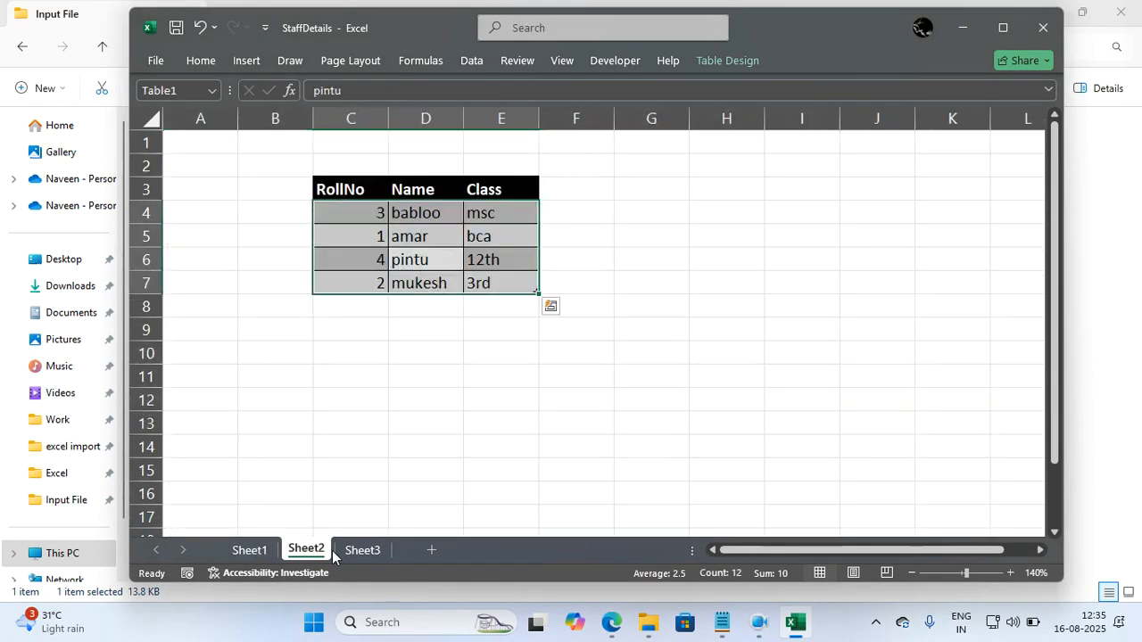
left_click(484, 438)
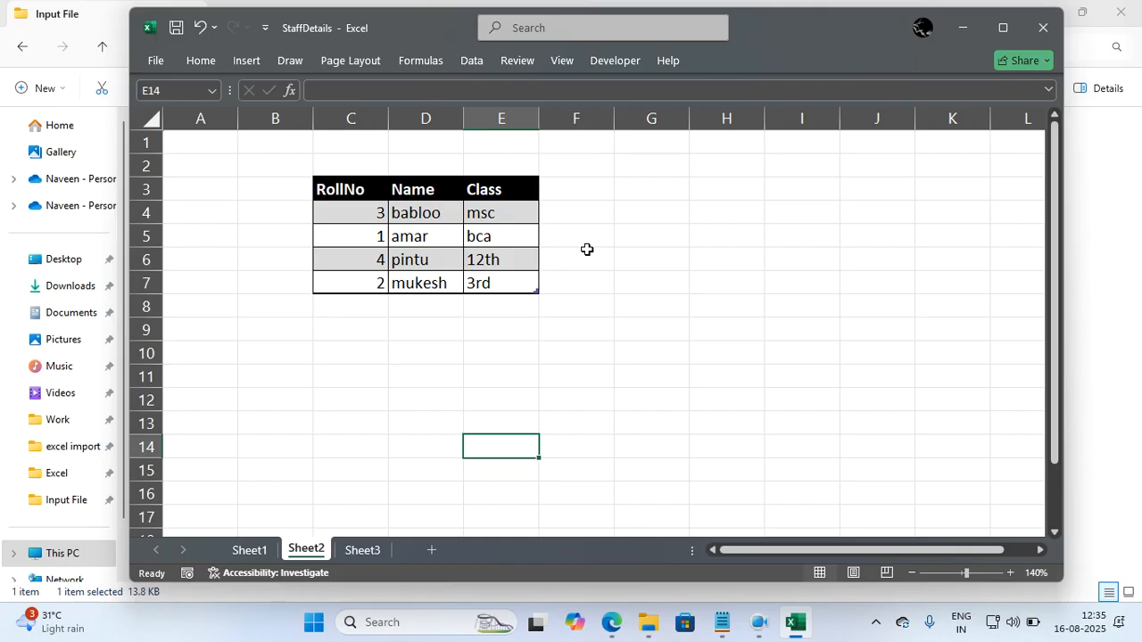
Sort the whole Sheet2 table by Class cell values in A to Z order.
left_click(513, 259)
key("ctrl+a")
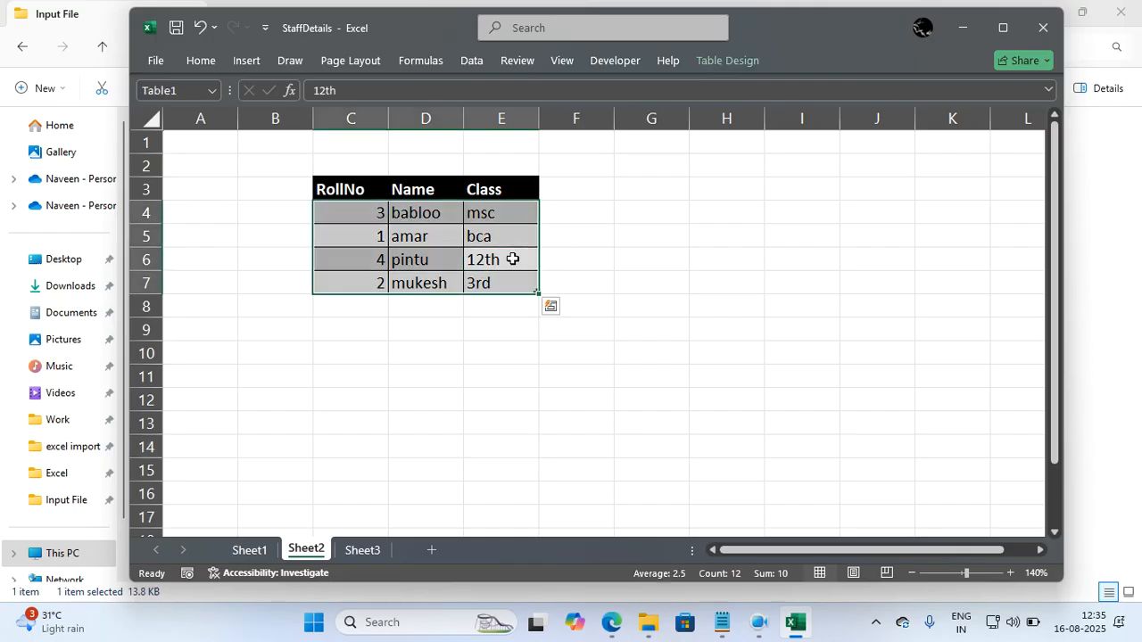
left_click(473, 59)
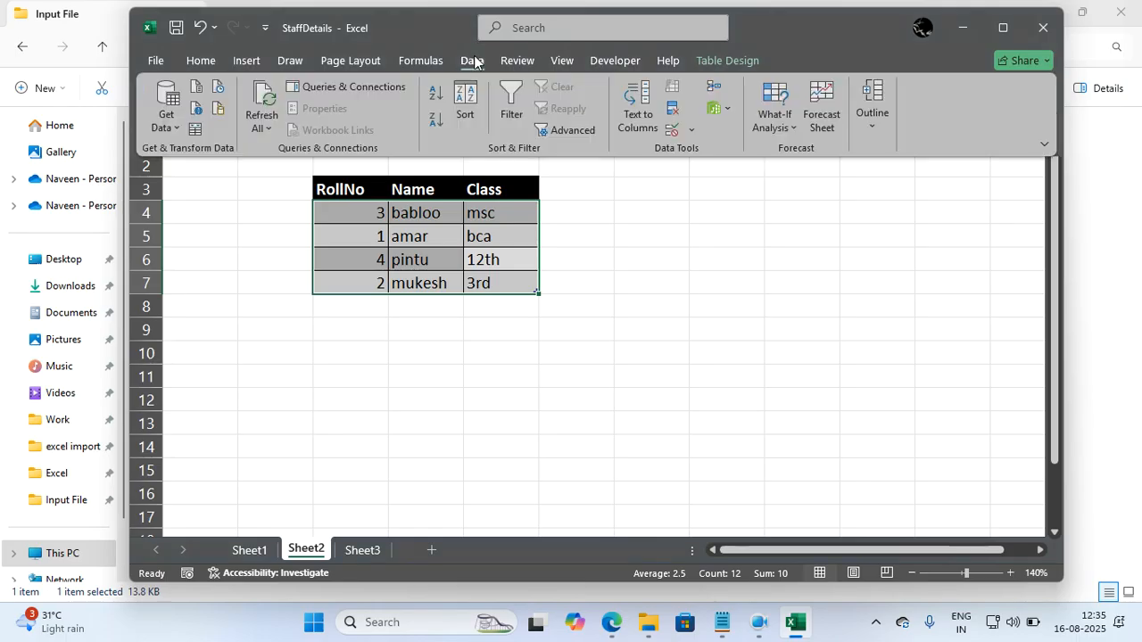
left_click(466, 98)
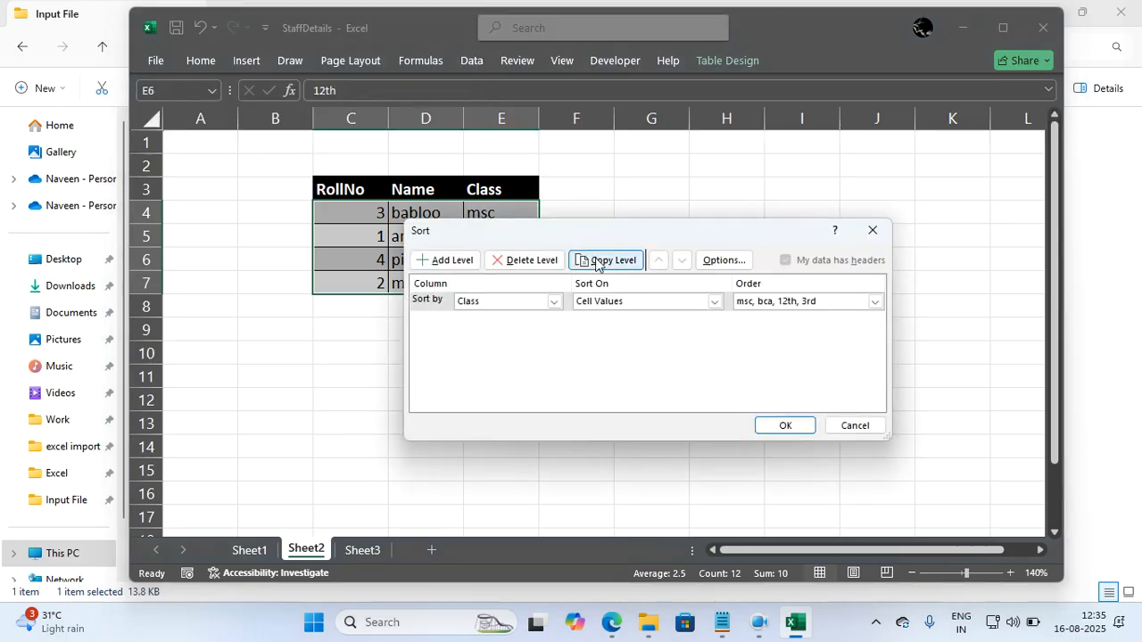
left_click(772, 303)
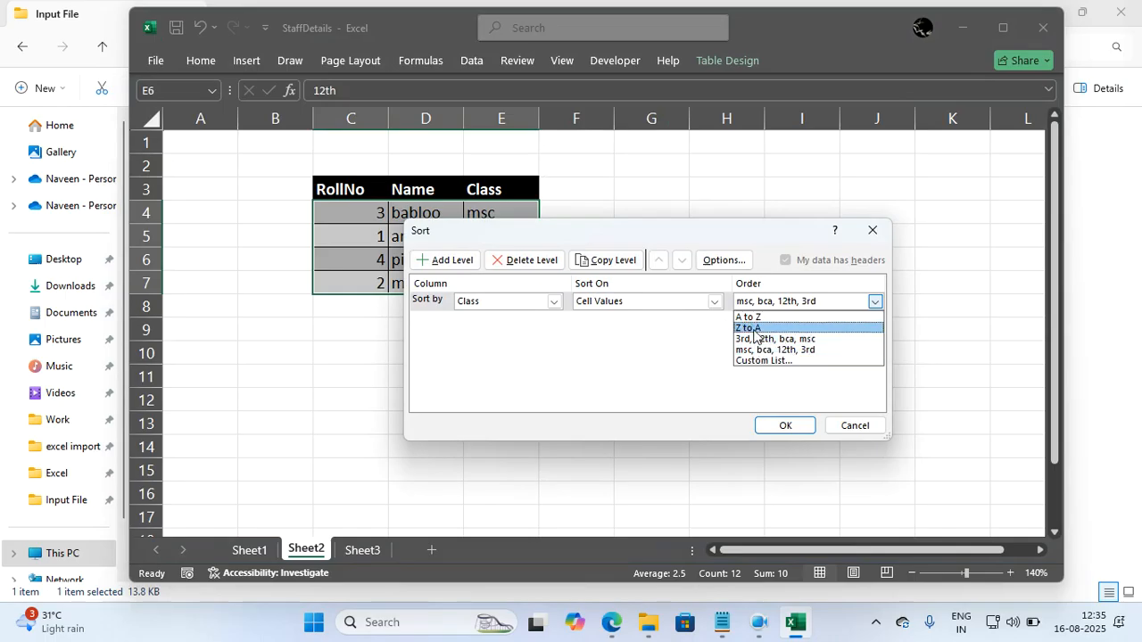
left_click(755, 317)
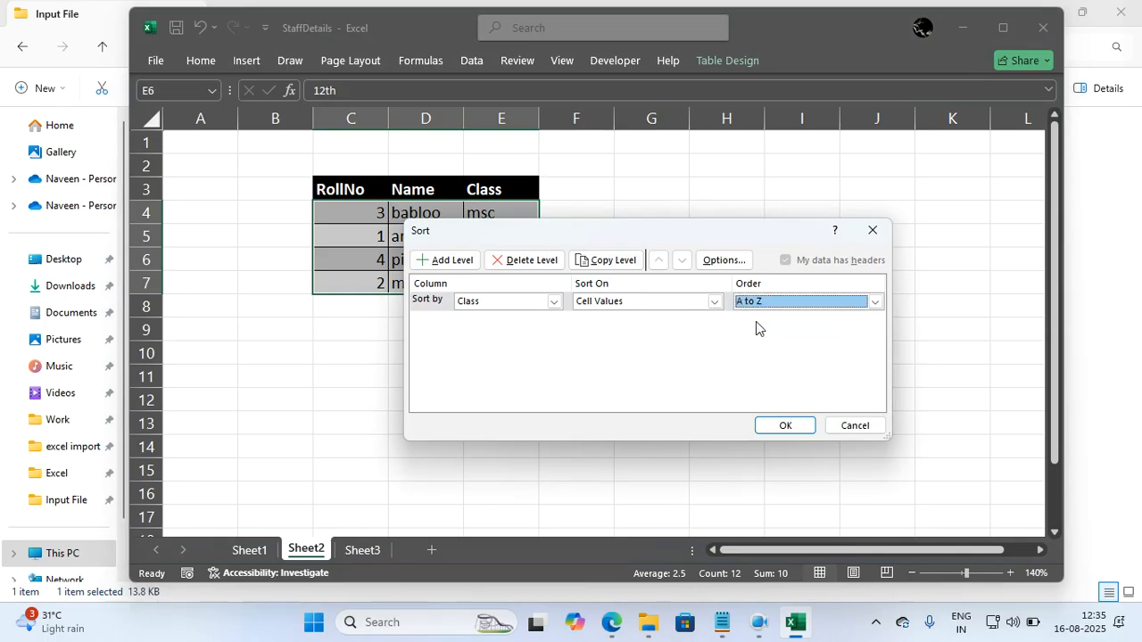
left_click(785, 425)
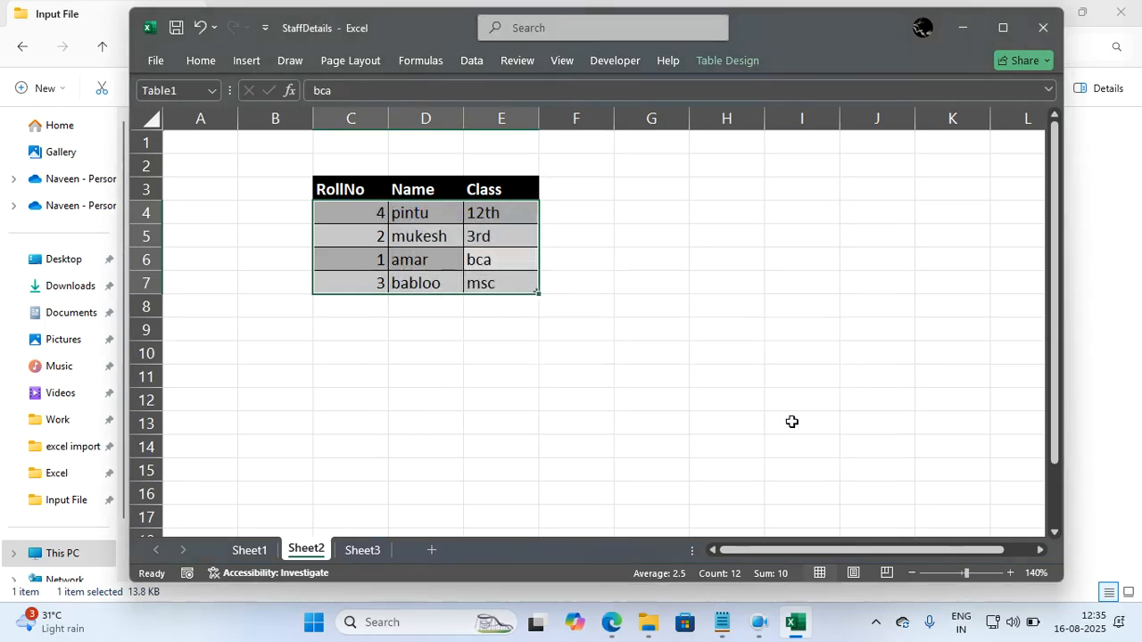
left_click(791, 422)
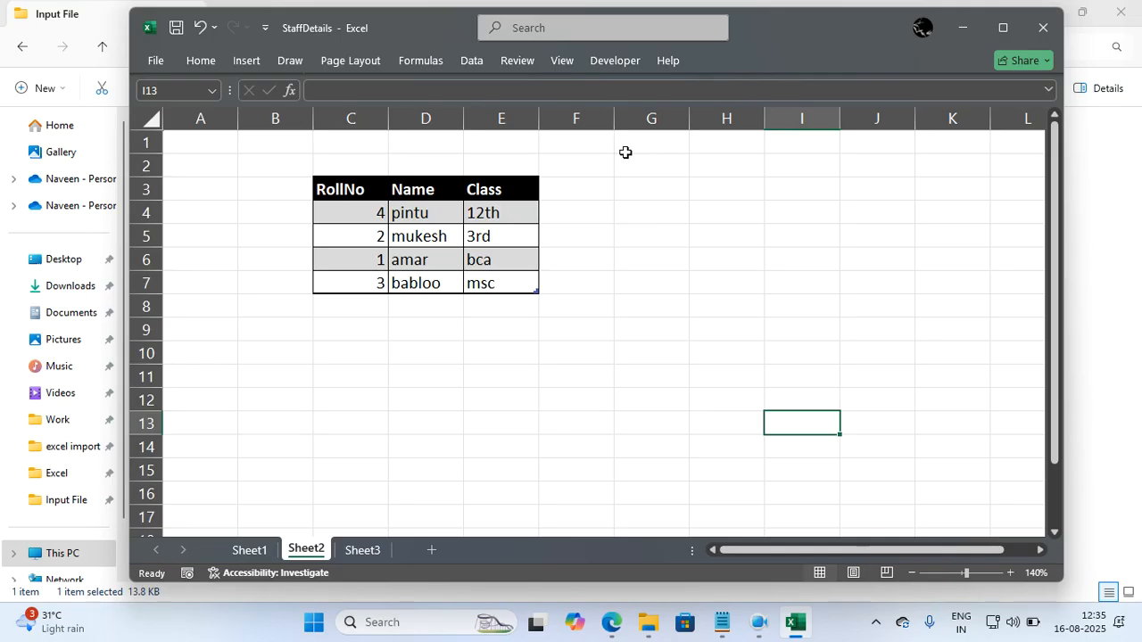
key("alt+a")
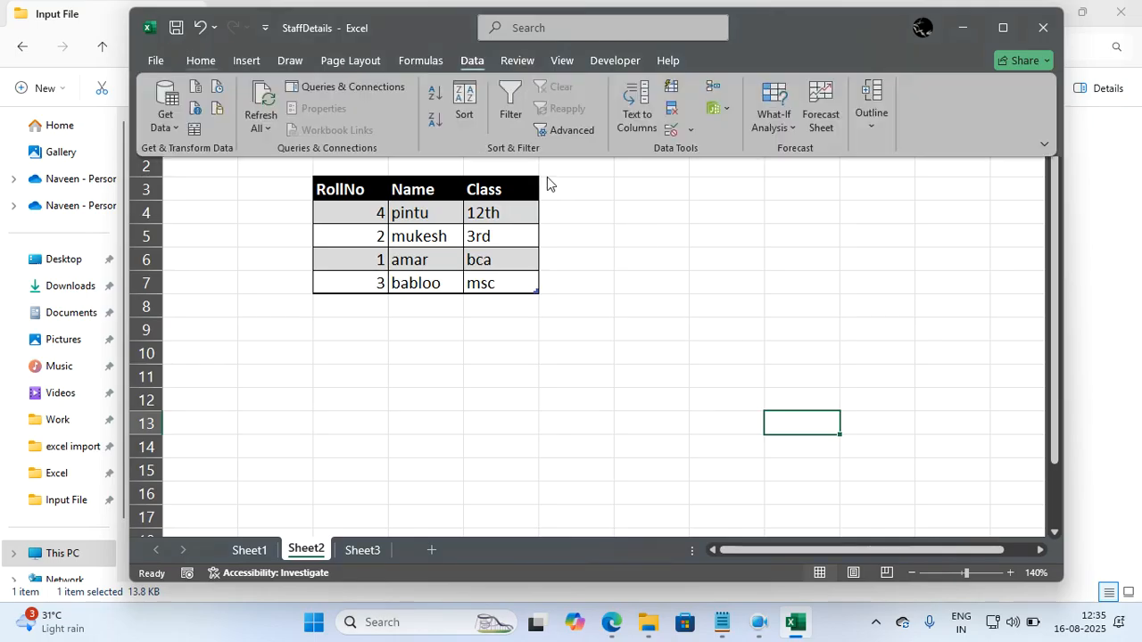
key("t")
left_click(578, 356)
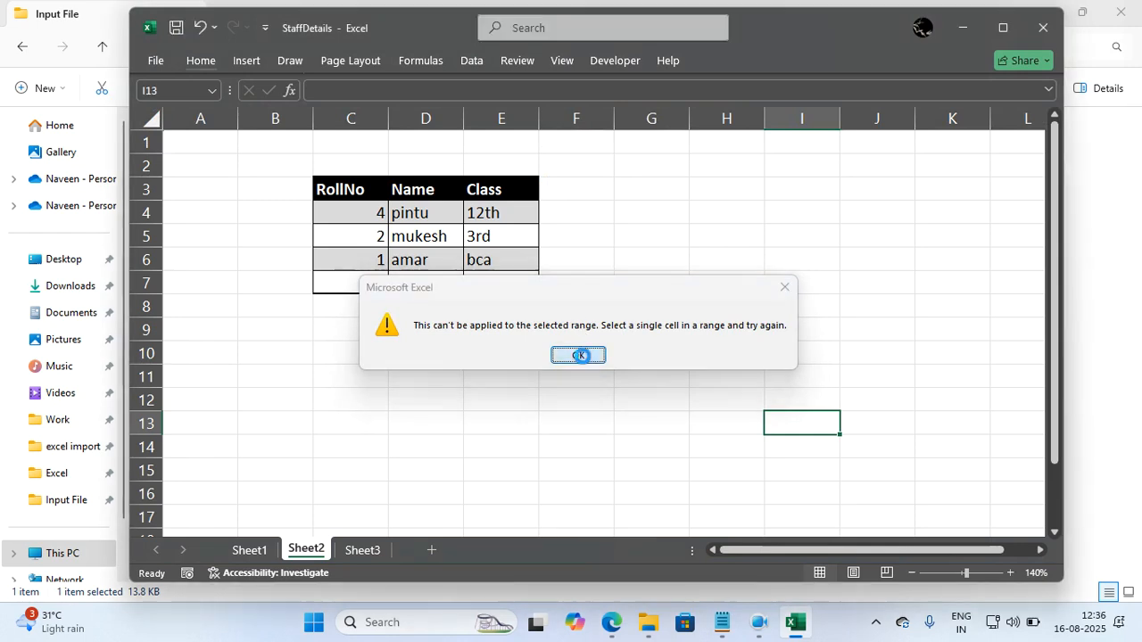
Open the custom lists for the Class sort order of the Sheet2 table and leave without applying a sort.
left_click(473, 239)
key("ctrl+a")
key("alt")
key("a")
key("s")
key("s")
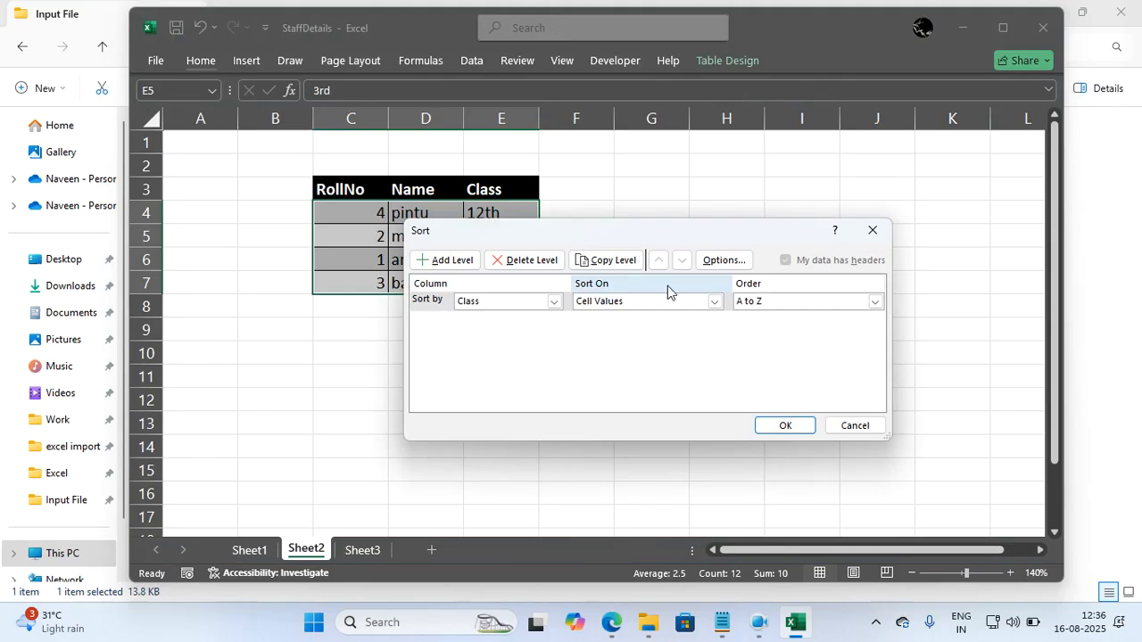
left_click(755, 304)
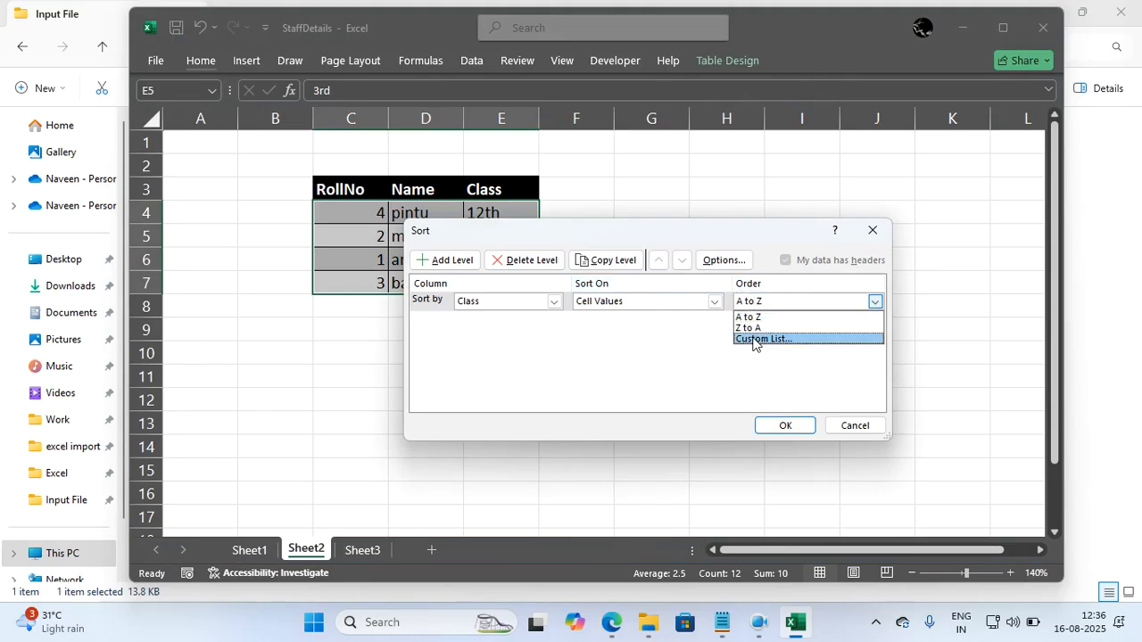
left_click(755, 339)
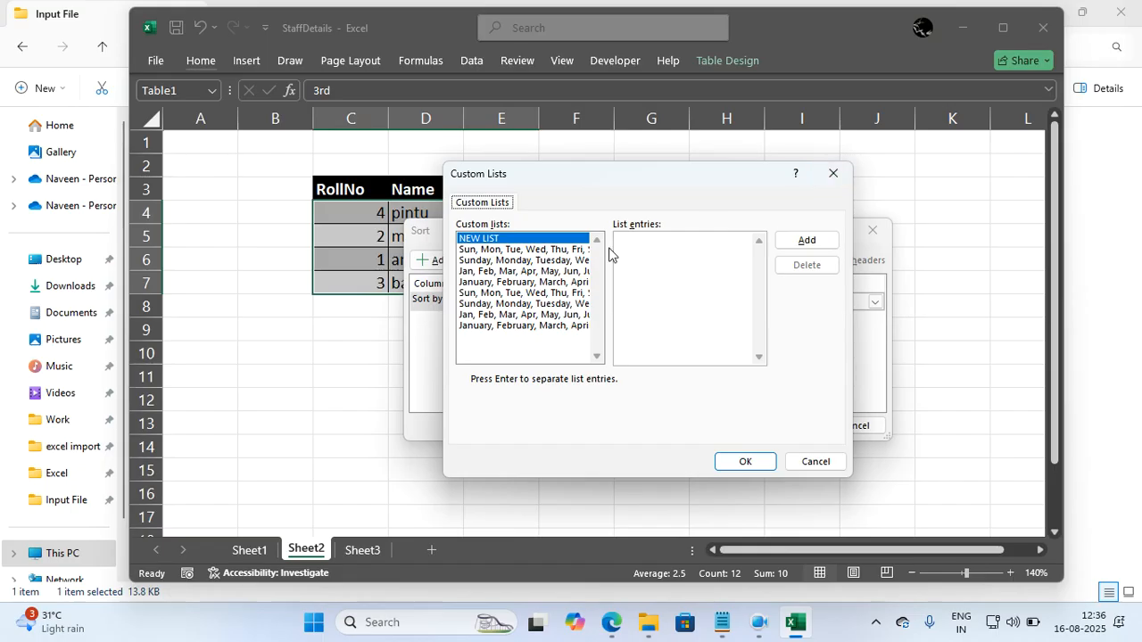
left_click(656, 251)
left_click(833, 174)
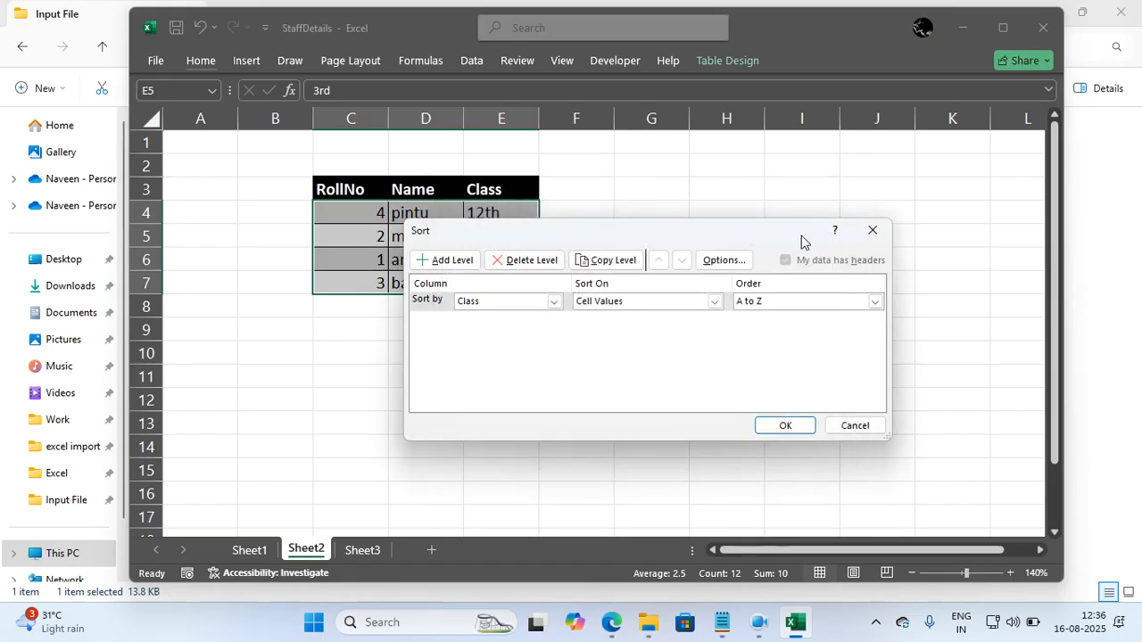
left_click(872, 230)
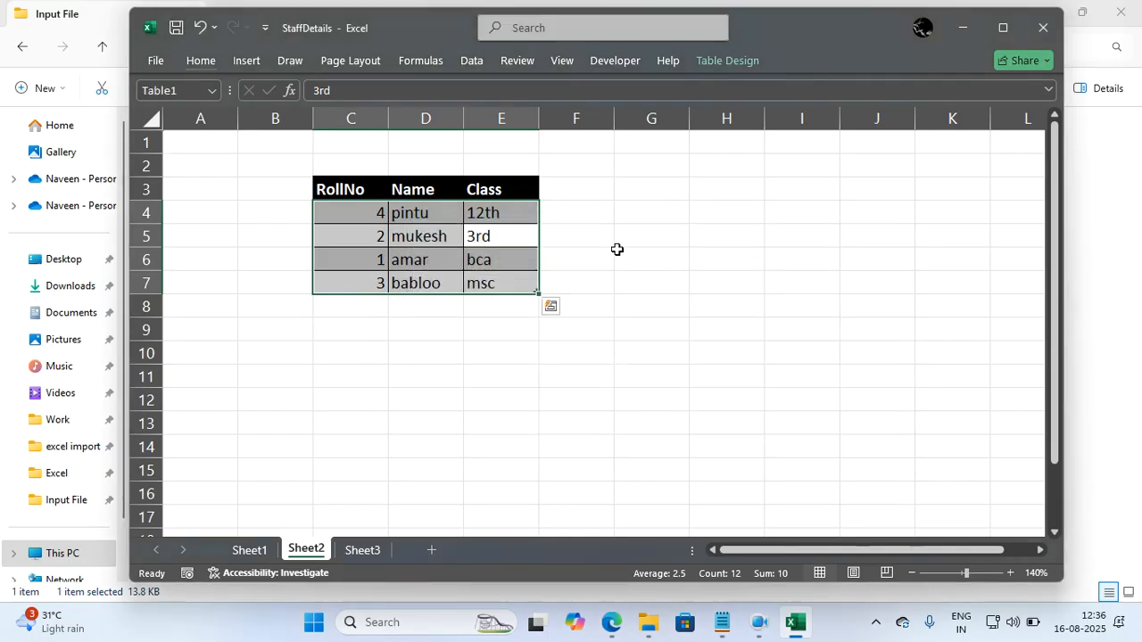
Reselect the class table, review where new custom list entries are defined for the Class order, and cancel the sort.
left_click(527, 263)
left_click_drag(371, 214, 506, 262)
left_click(506, 262)
key("ctrl+a")
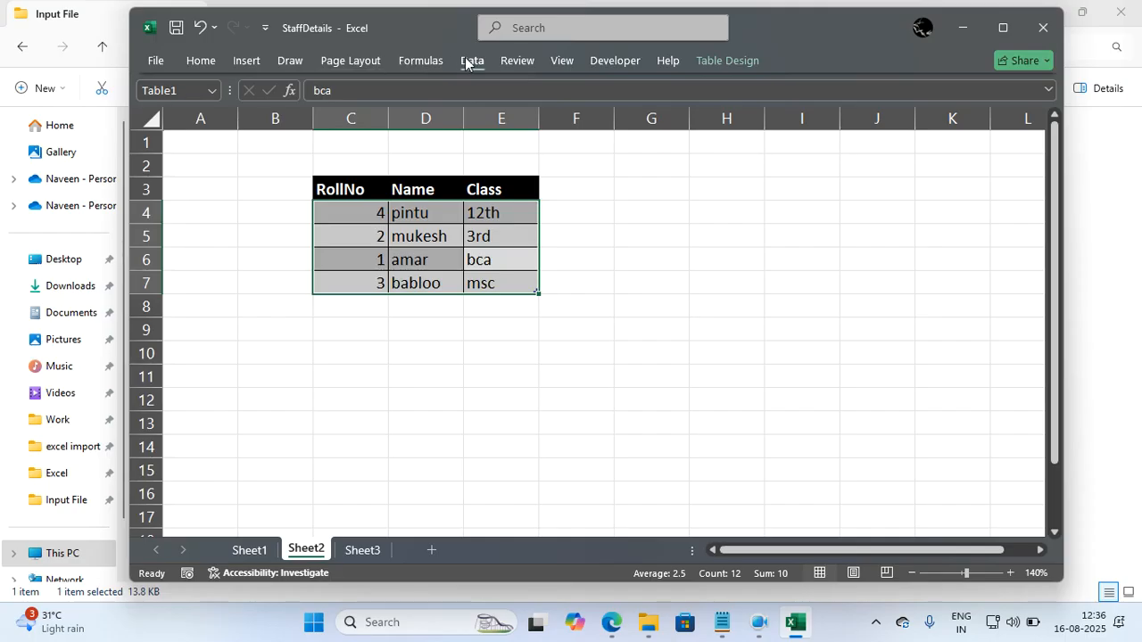
left_click(465, 62)
left_click(470, 106)
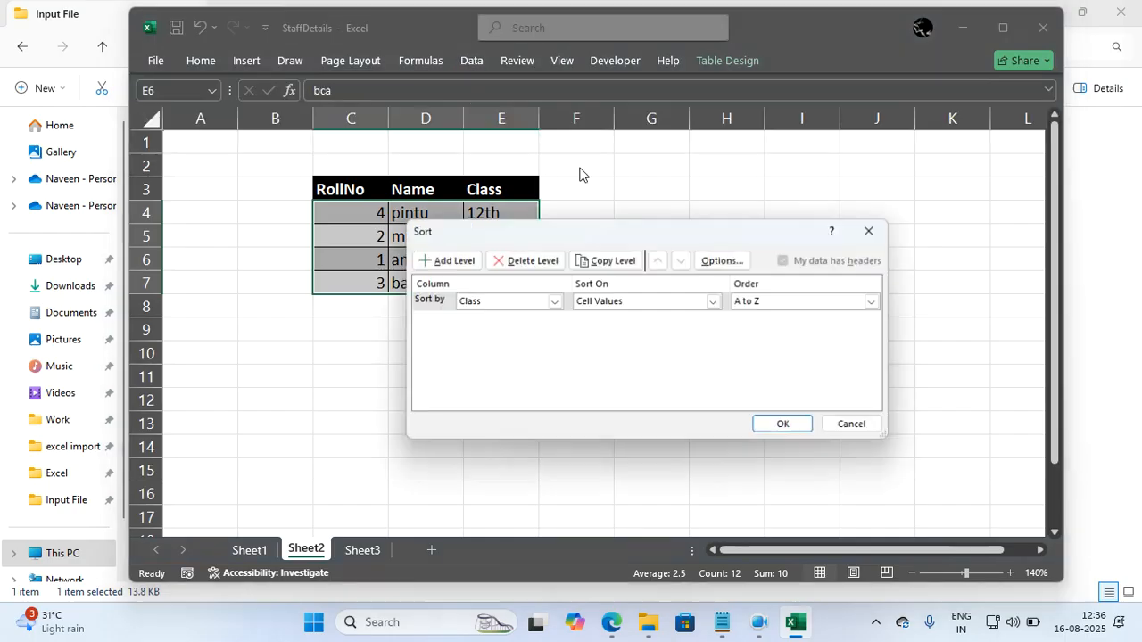
left_click(874, 301)
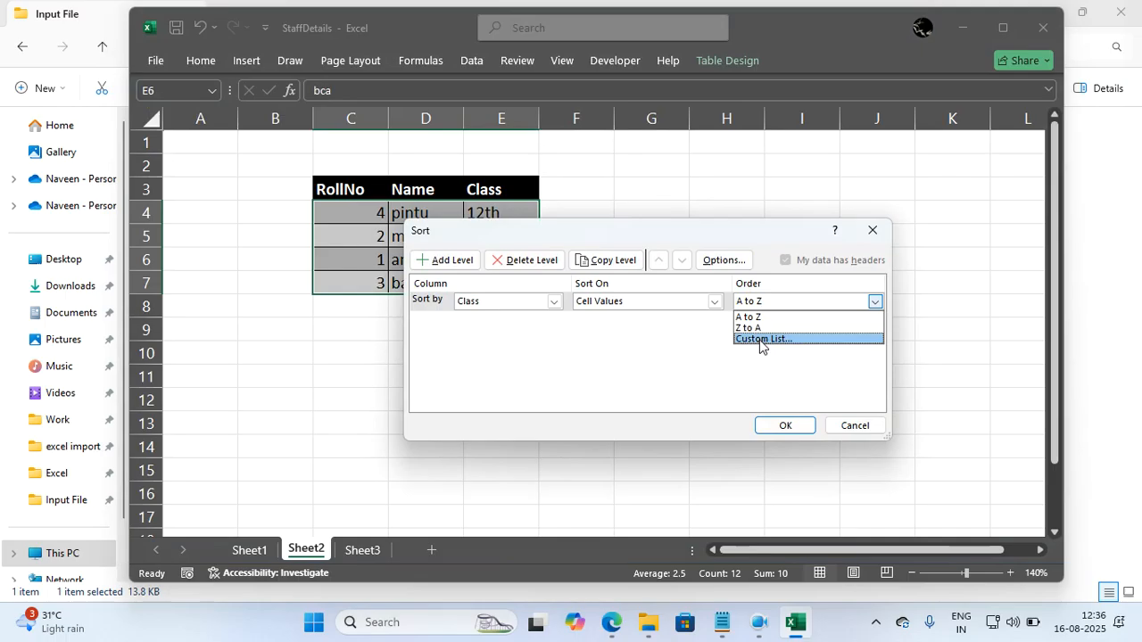
left_click(759, 340)
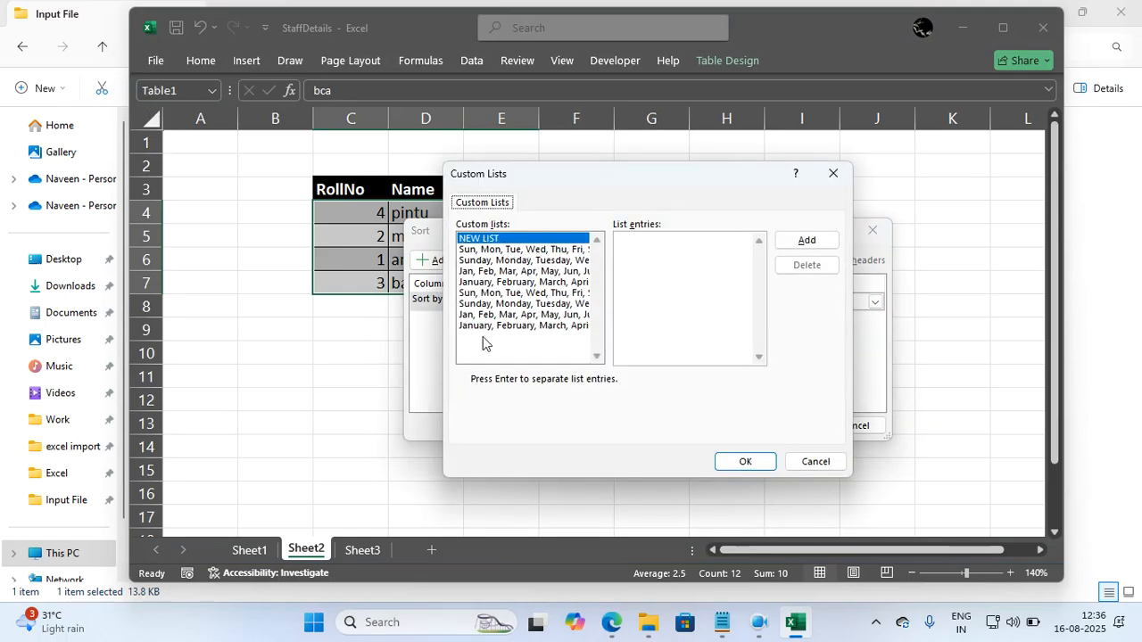
left_click(627, 246)
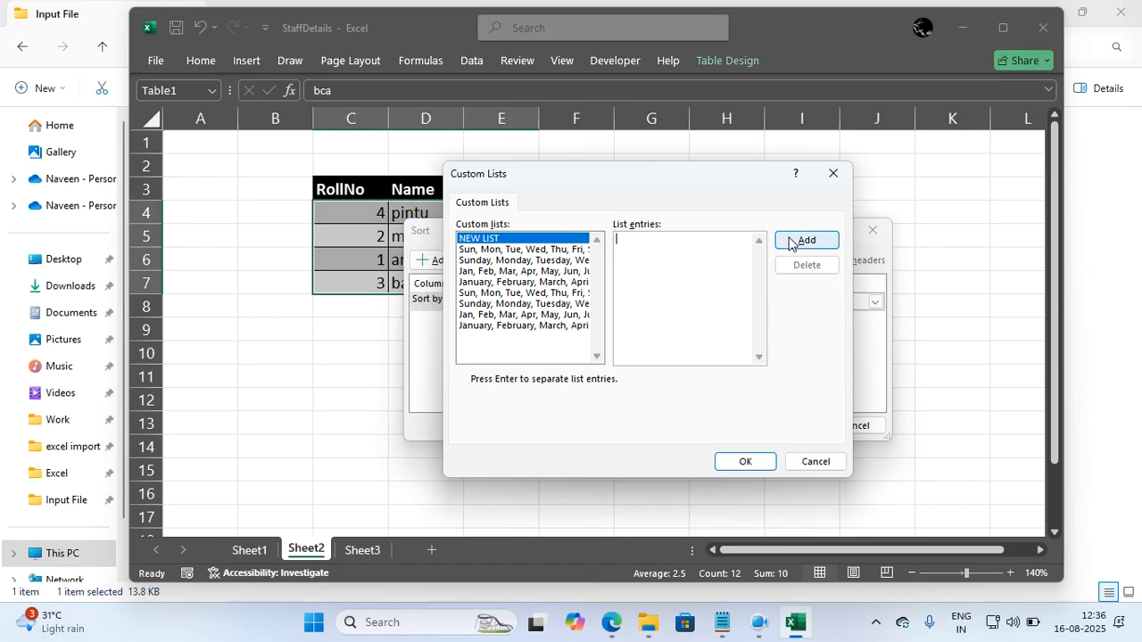
left_click(830, 176)
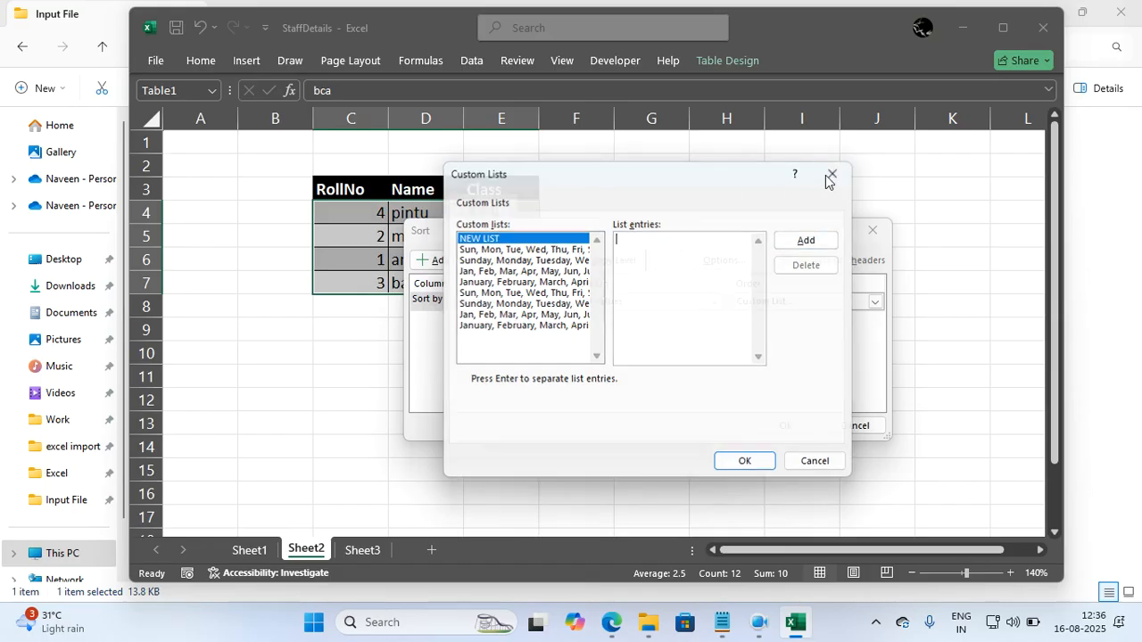
left_click(869, 229)
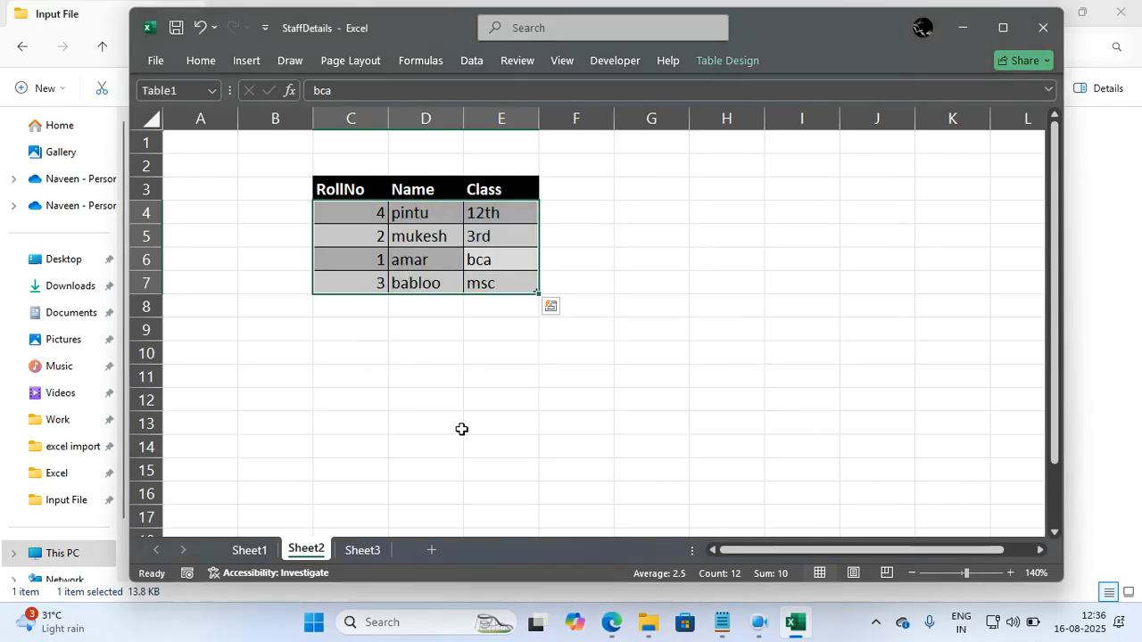
left_click(363, 550)
left_click(624, 374)
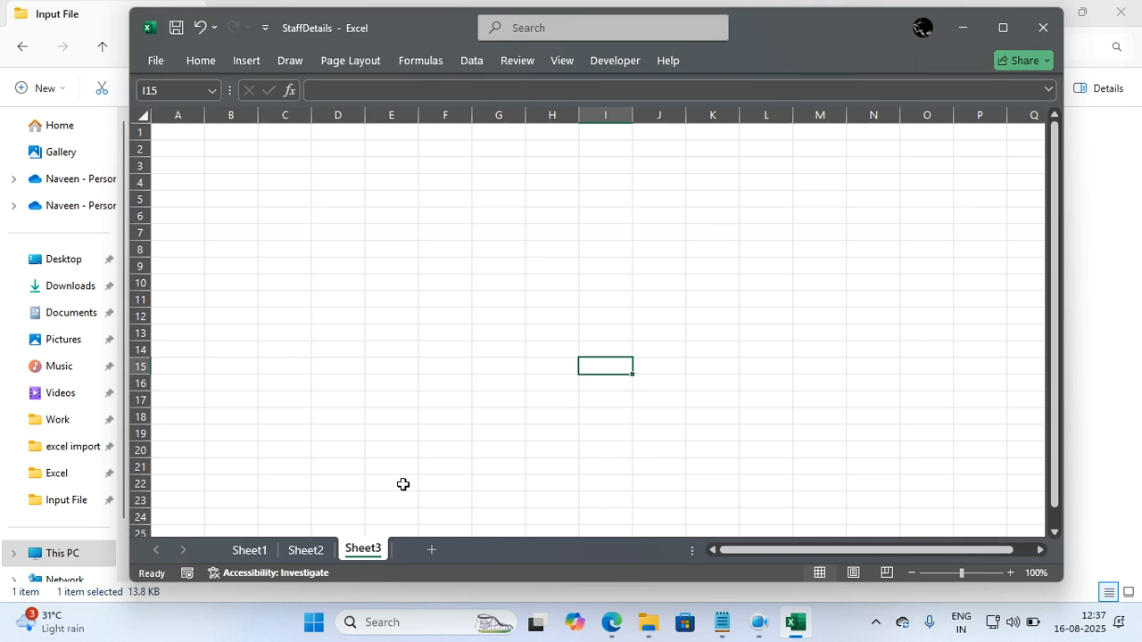
left_click(314, 550)
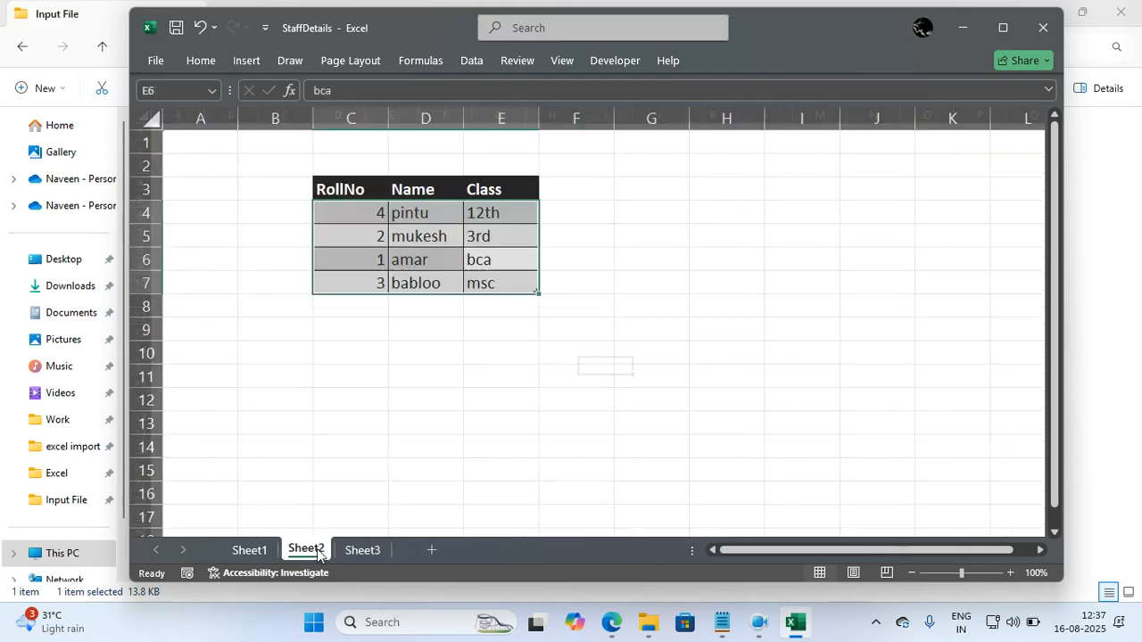
left_click(468, 446)
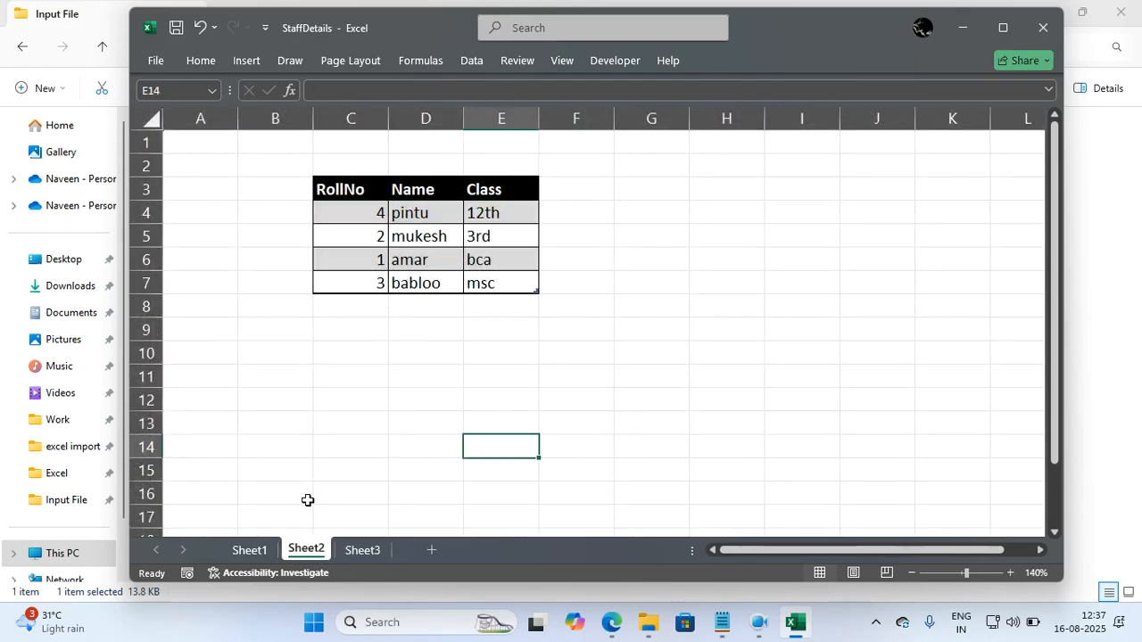
Extract the distinct designations of the Sheet1 staff table into cell F2 with =UNIQUE(Table3[Designation]).
left_click(249, 550)
left_click(714, 251)
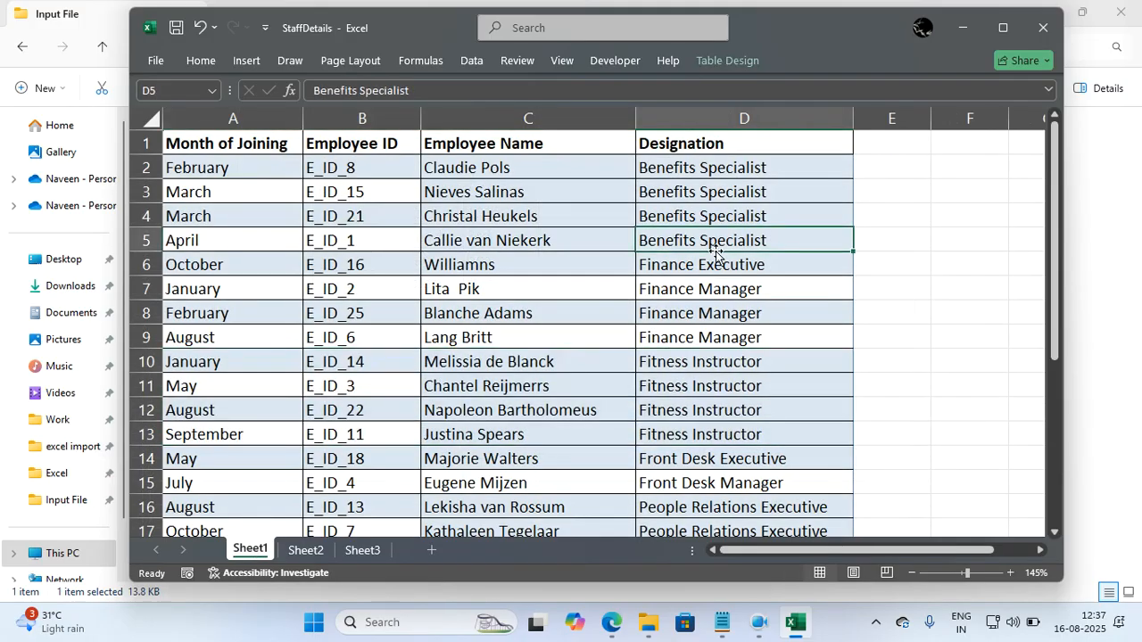
left_click(935, 167)
double_click(935, 166)
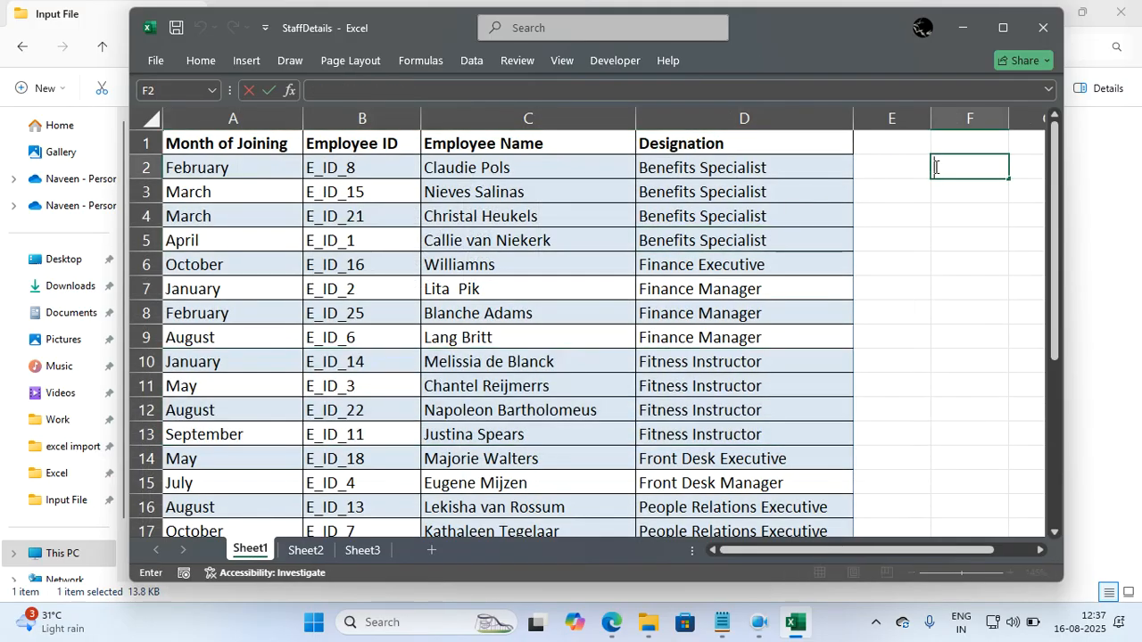
type("=unique(")
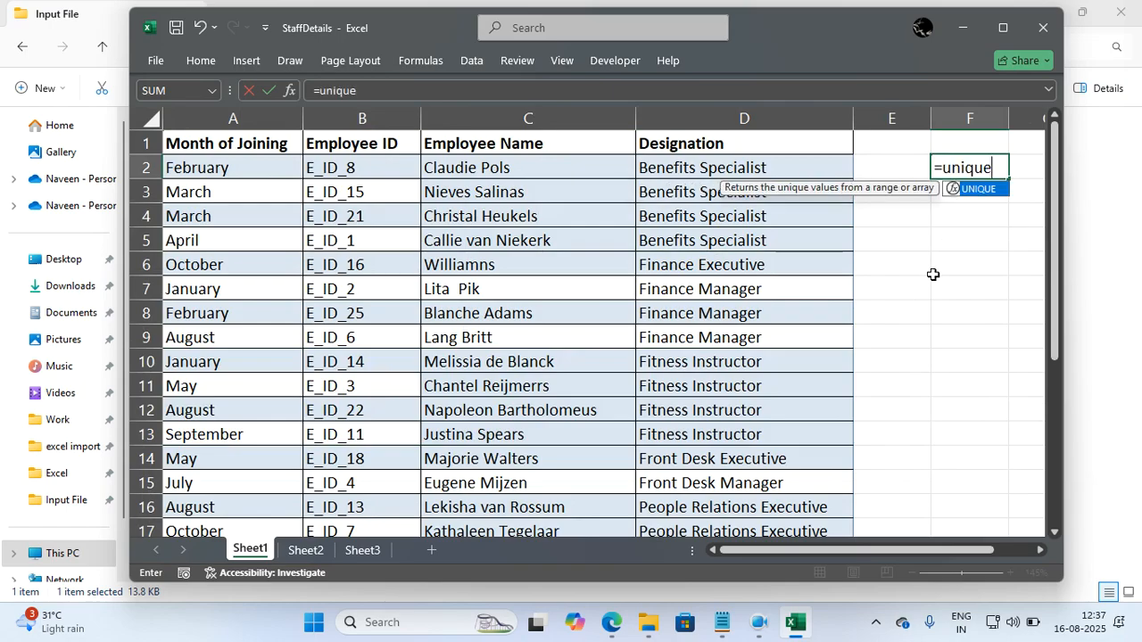
left_click(818, 167)
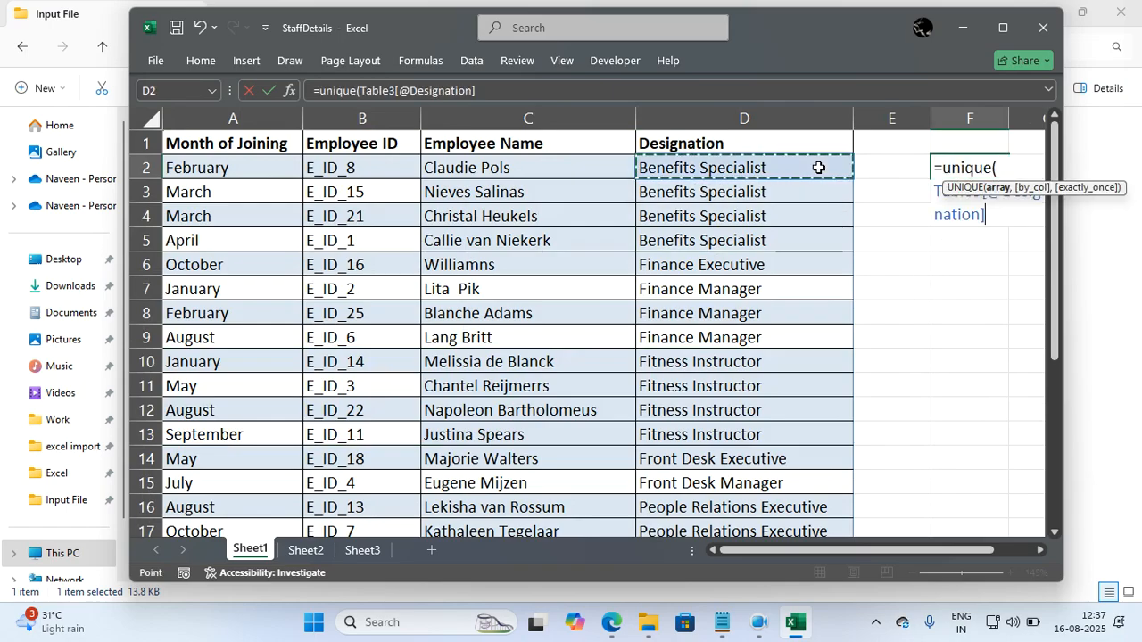
key("ctrl+shift+Down")
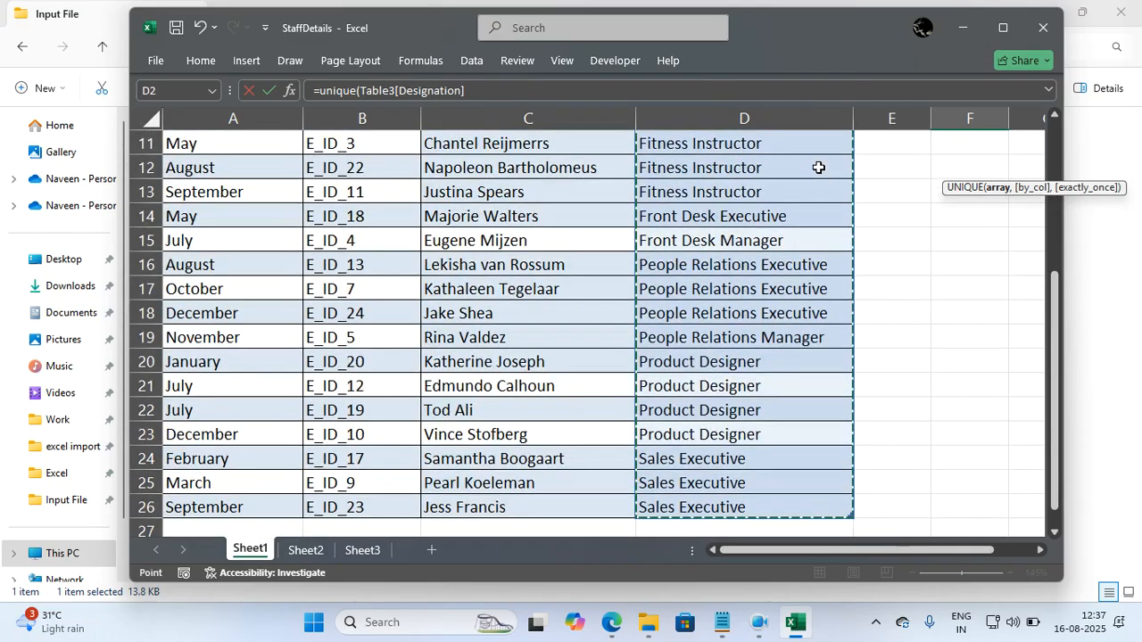
key("Return")
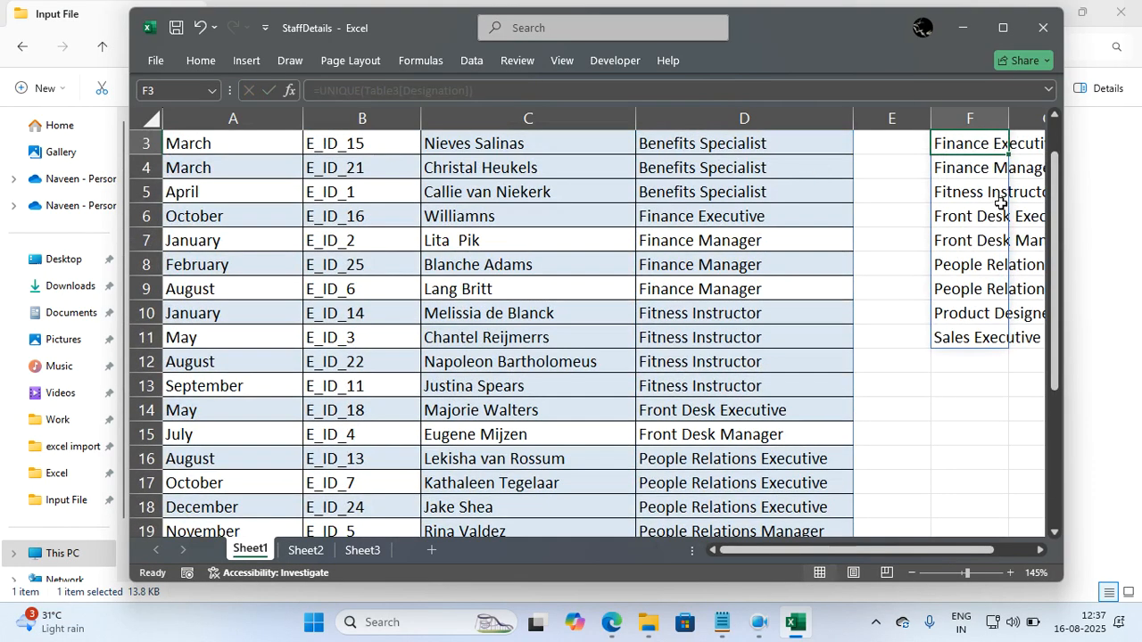
scroll(999, 205, "up", 1)
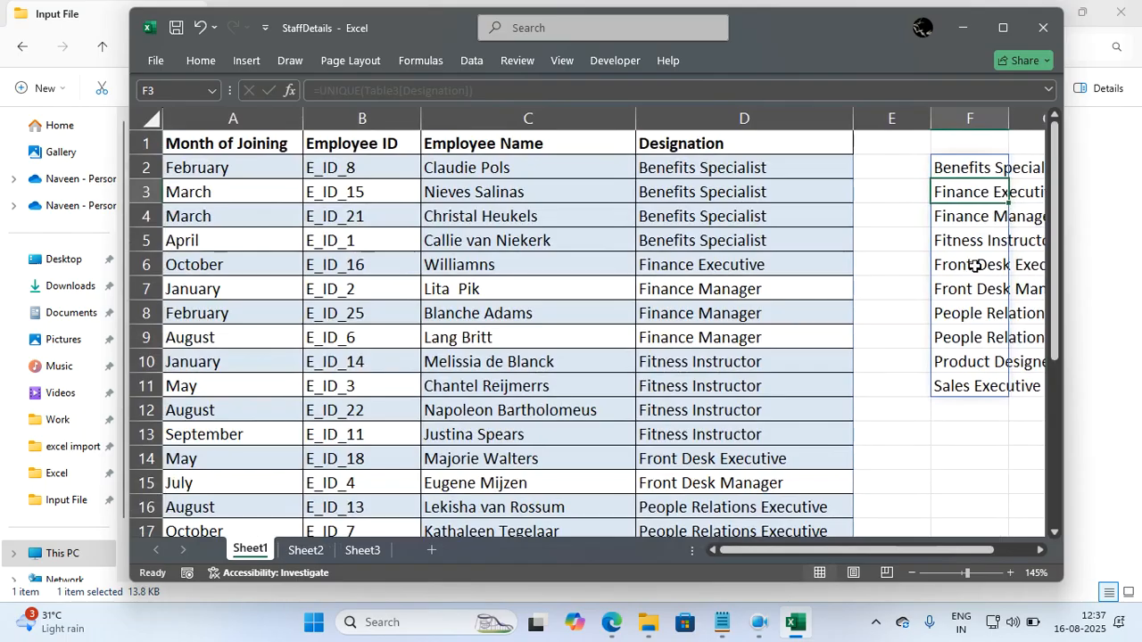
left_click(970, 265)
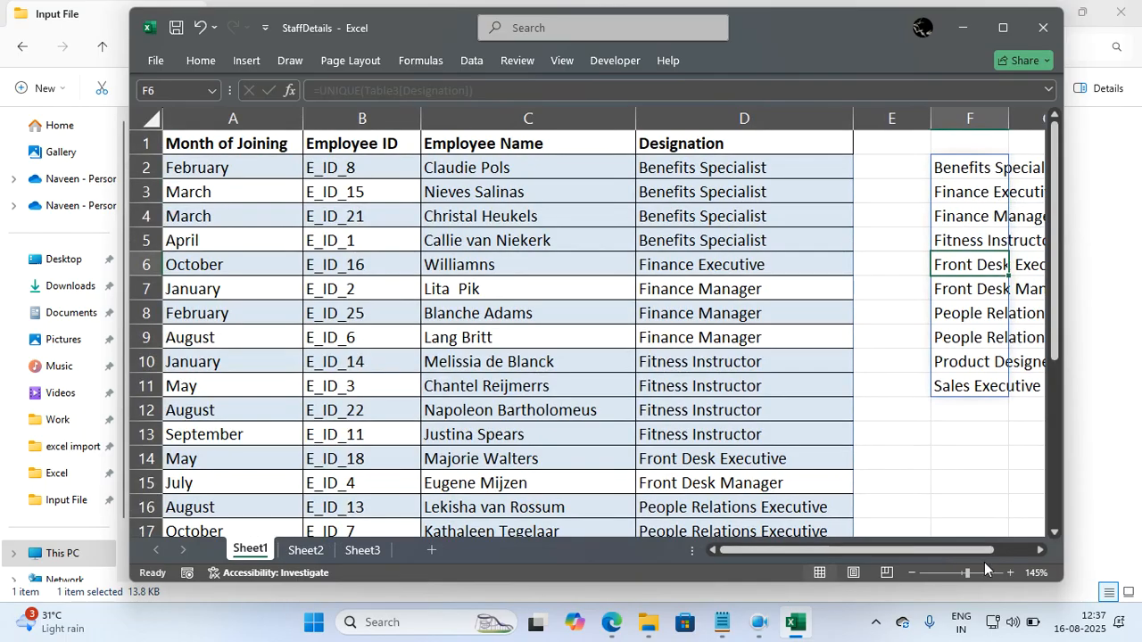
Replace the UNIQUE formula results in F2:F11 of Sheet1 with their plain values.
left_click_drag(983, 550, 1029, 549)
left_click(975, 458)
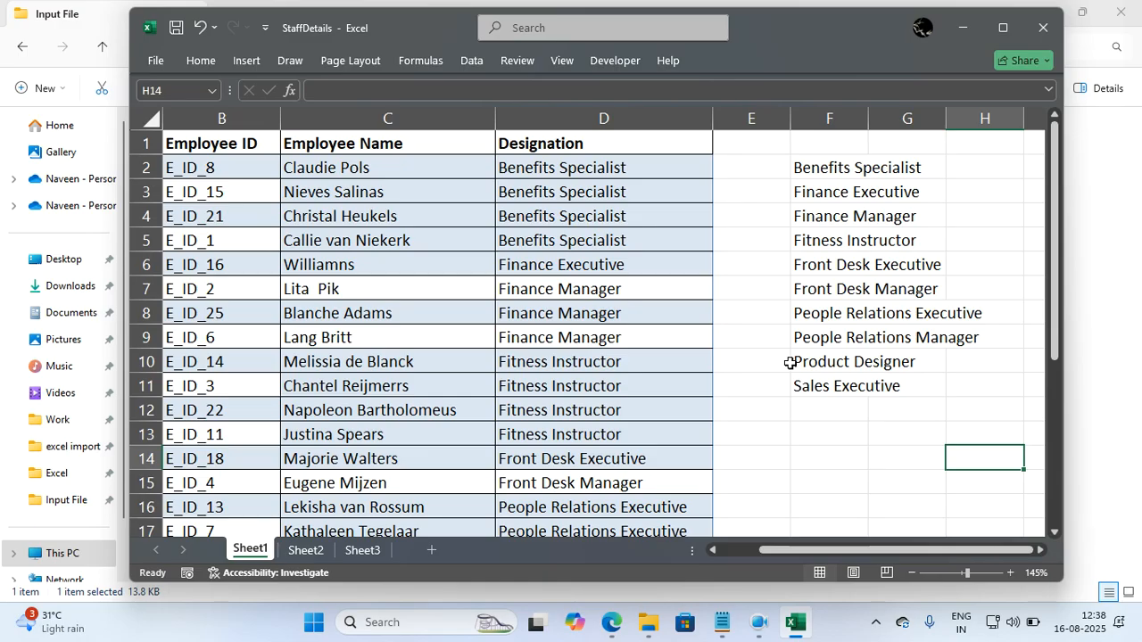
left_click(795, 256)
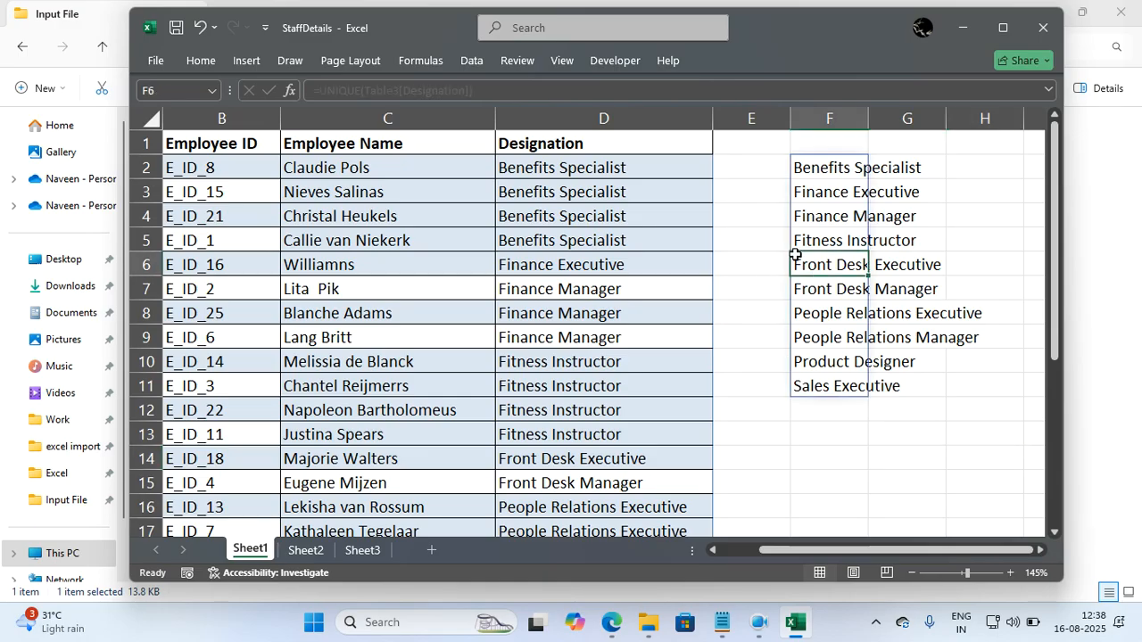
left_click(771, 256)
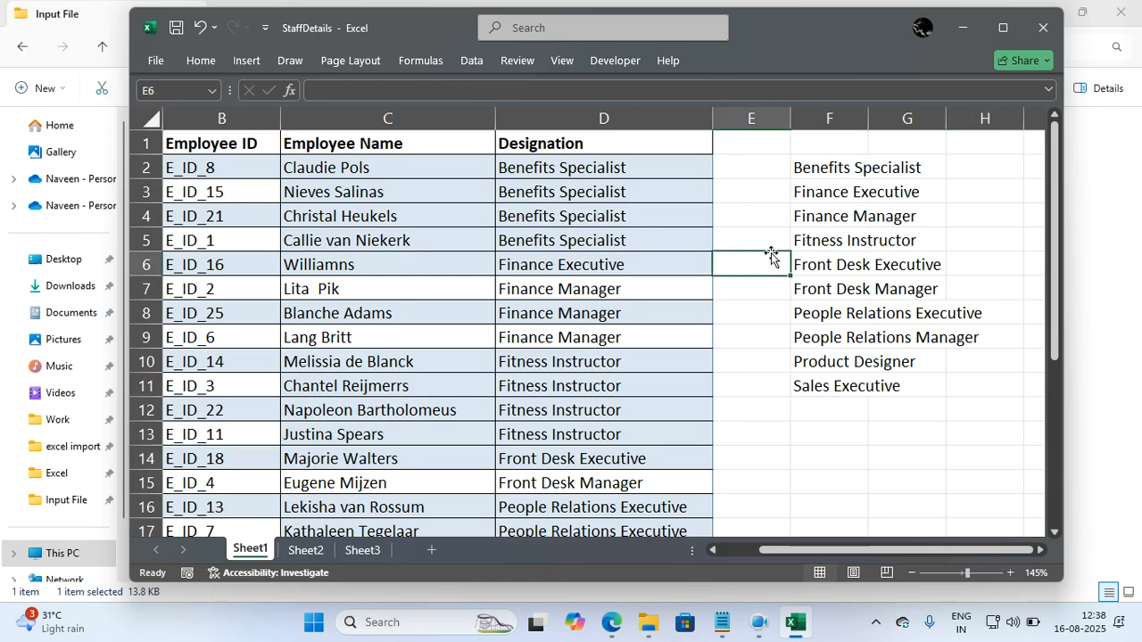
left_click_drag(812, 168, 824, 378)
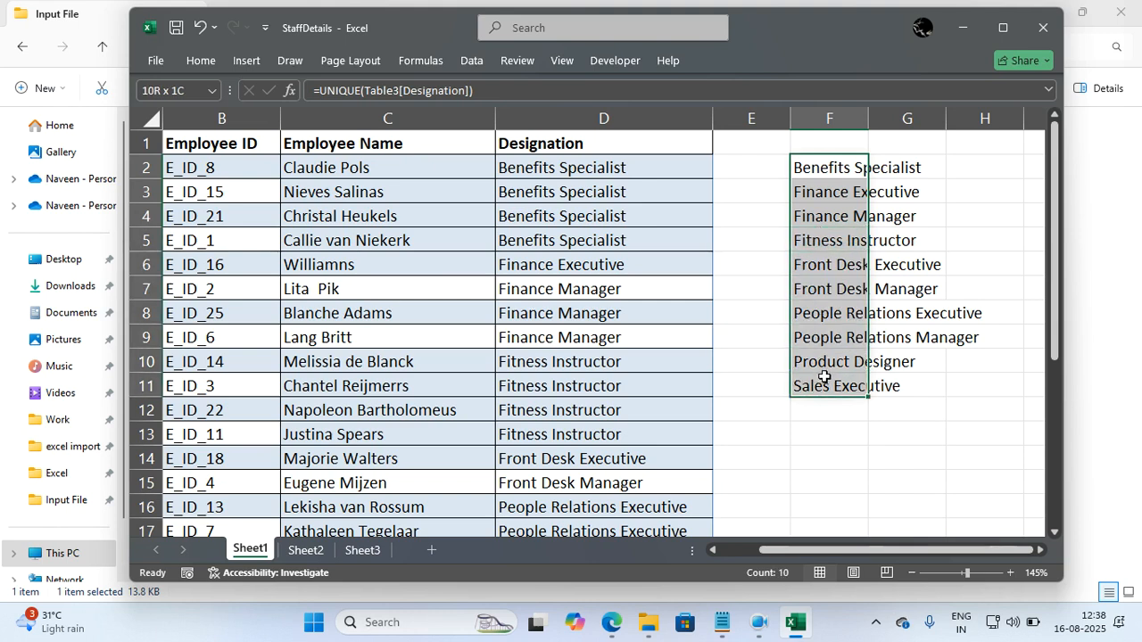
key("ctrl+c")
key("alt+h")
key("v")
key("v")
key("Escape")
left_click(824, 355)
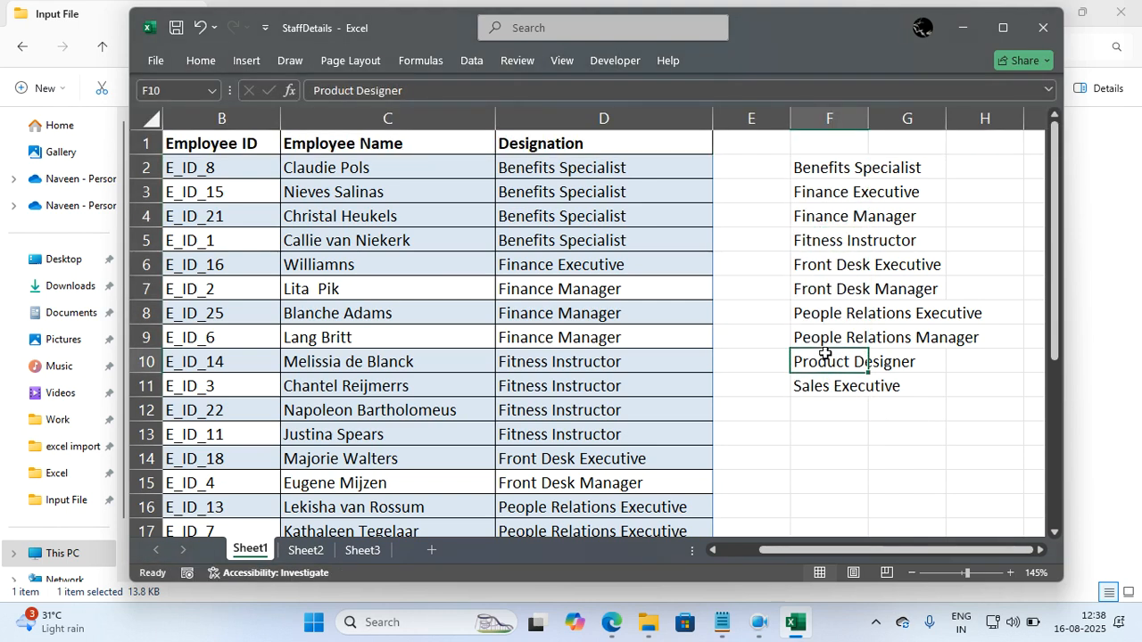
left_click(830, 320)
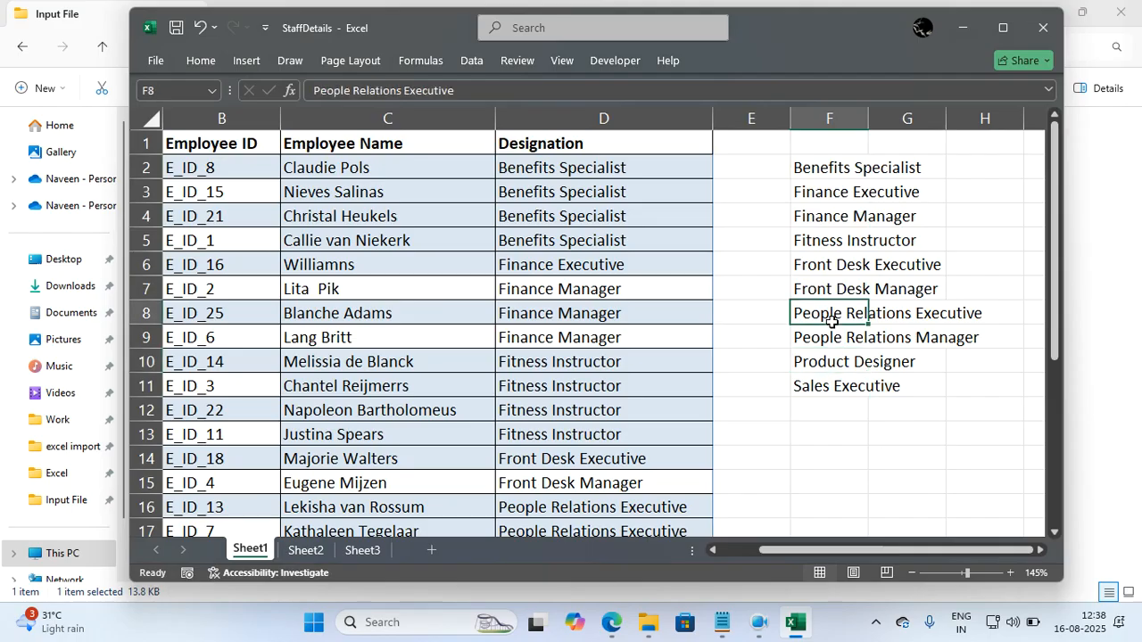
Autofit column F to the designations and copy the list in F2:F11.
double_click(868, 109)
left_click_drag(851, 167, 828, 375)
key("ctrl+c")
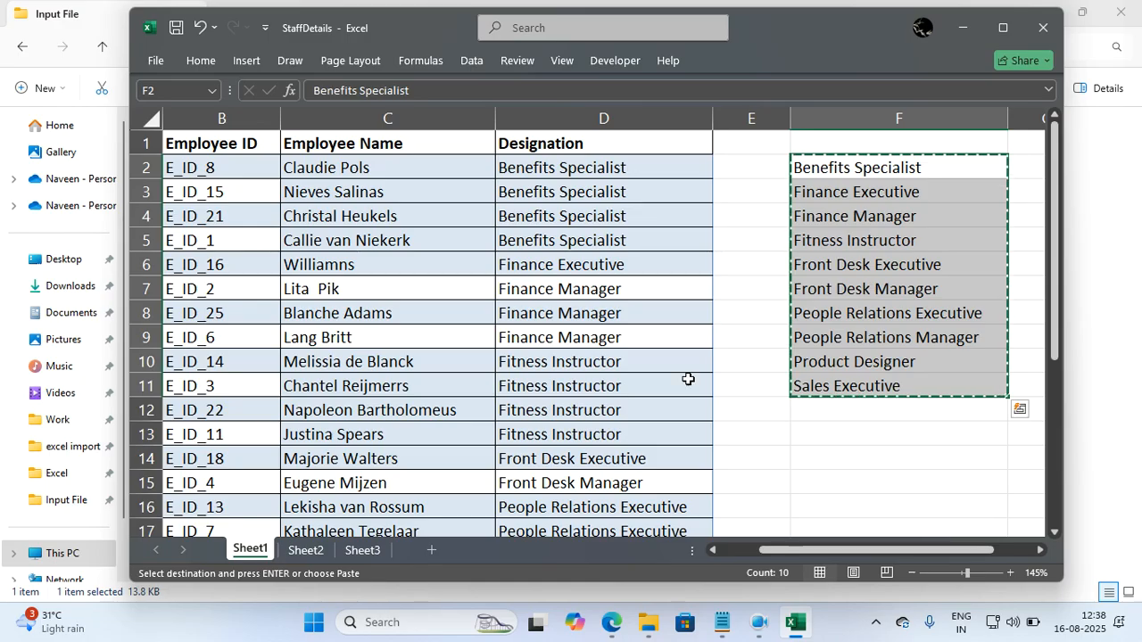
Paste the copied designations into a new sheet starting at cell C3 and autofit column C.
left_click(431, 549)
left_click(271, 168)
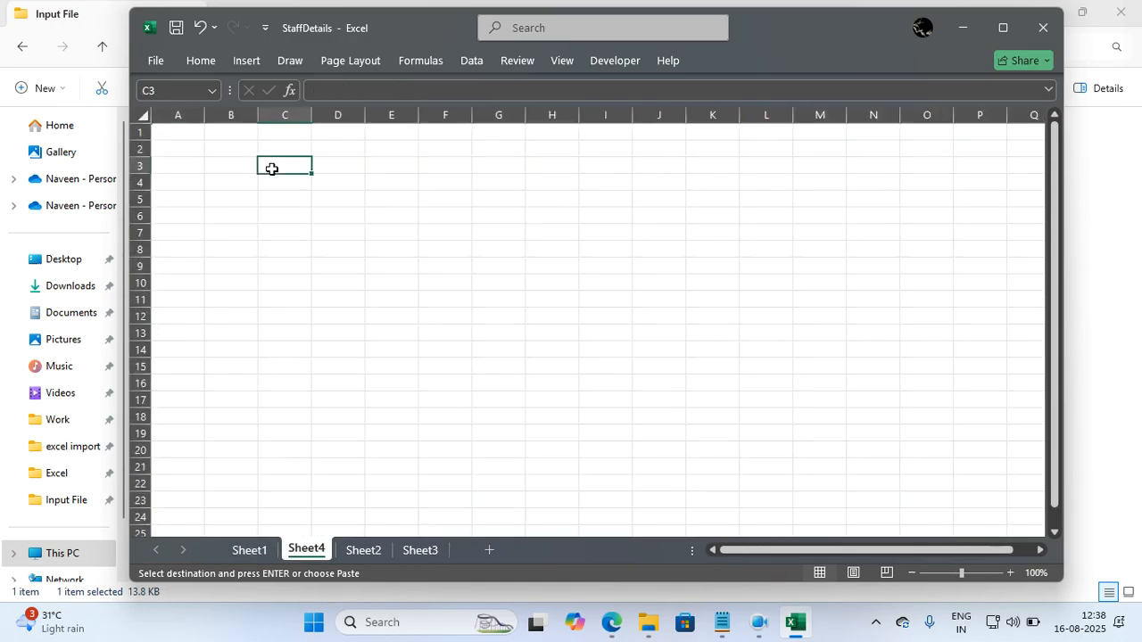
key("ctrl+v")
left_click(522, 299)
left_click(290, 221)
double_click(311, 114)
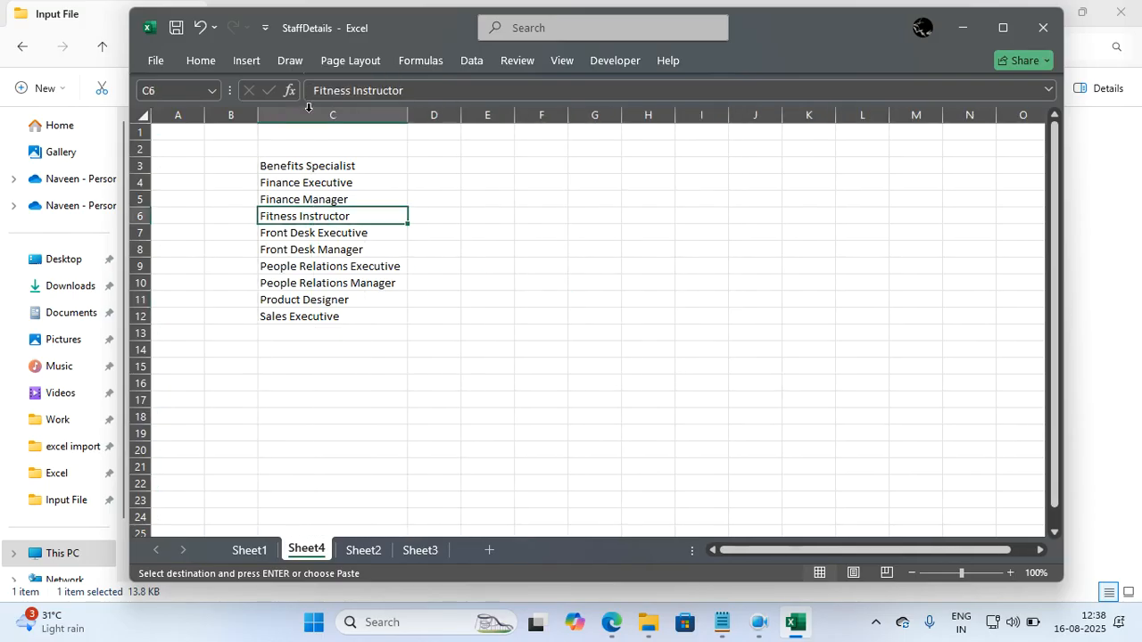
left_click_drag(491, 259, 410, 220)
In column B, rank People Relations Executive as 1, People Relations Manager as 2 and Product Designer as 3.
left_click(245, 164)
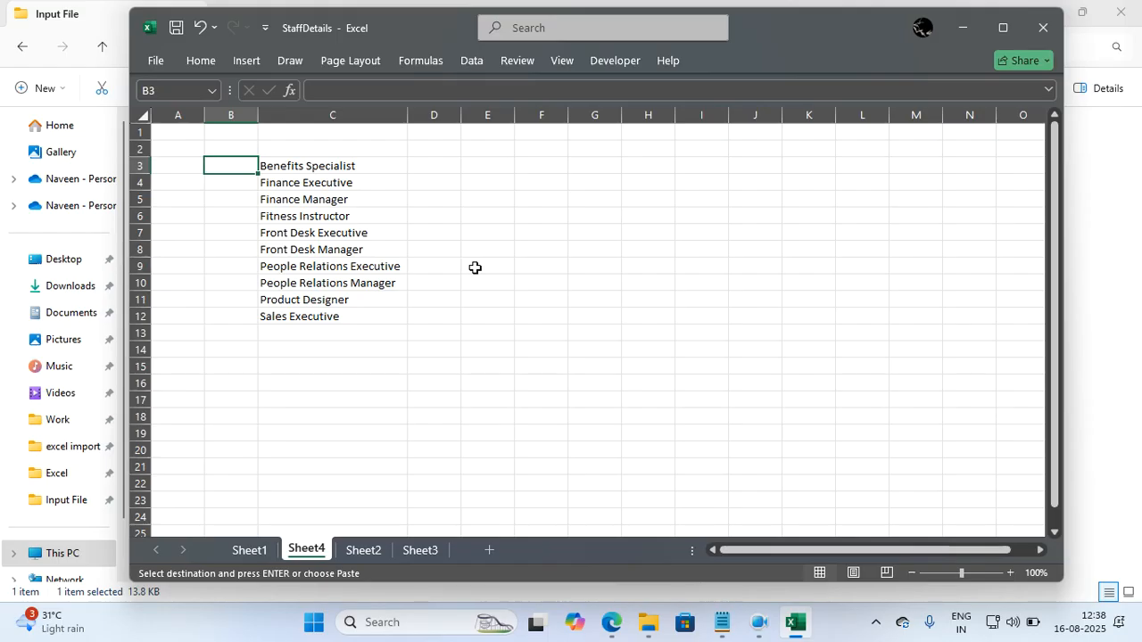
key("Down")
key("Down")
key("Down")
key("Down")
key("Down")
key("Down")
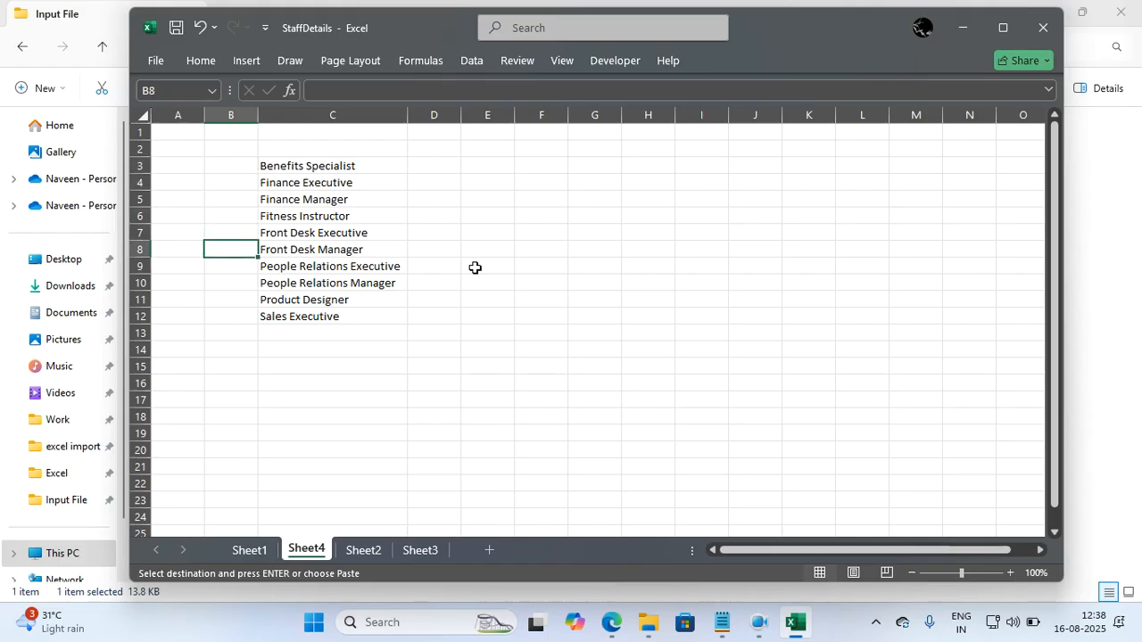
type("1")
key("Return")
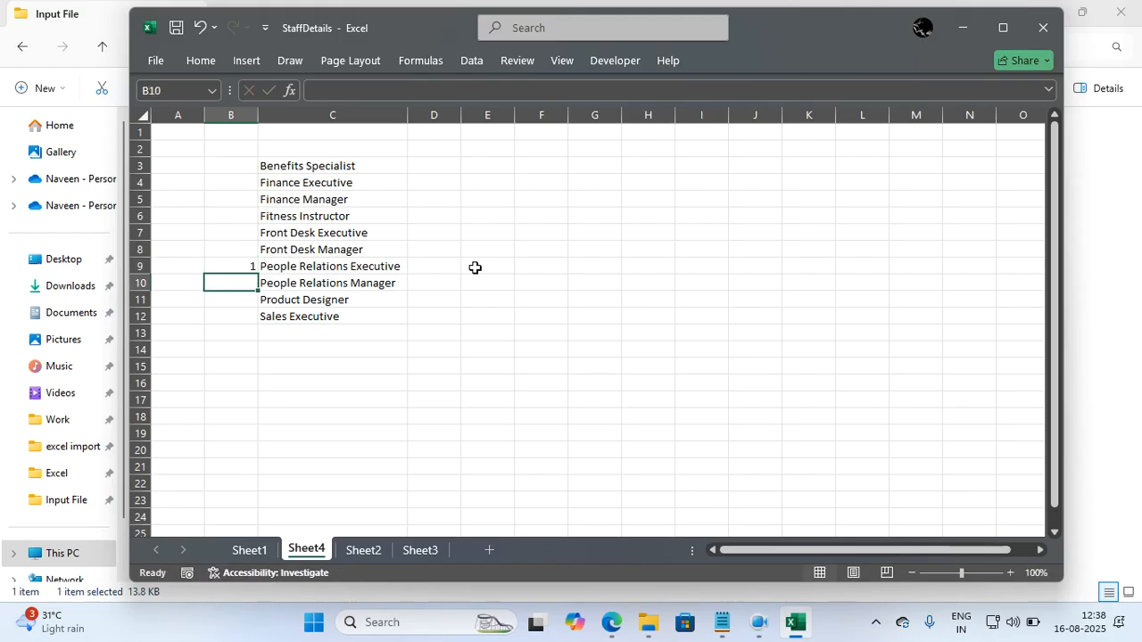
key("Up")
key("Down")
type("2")
key("Up")
key("Up")
key("Up")
key("Up")
key("Up")
key("Down")
key("Down")
key("Down")
key("Down")
key("Down")
key("Down")
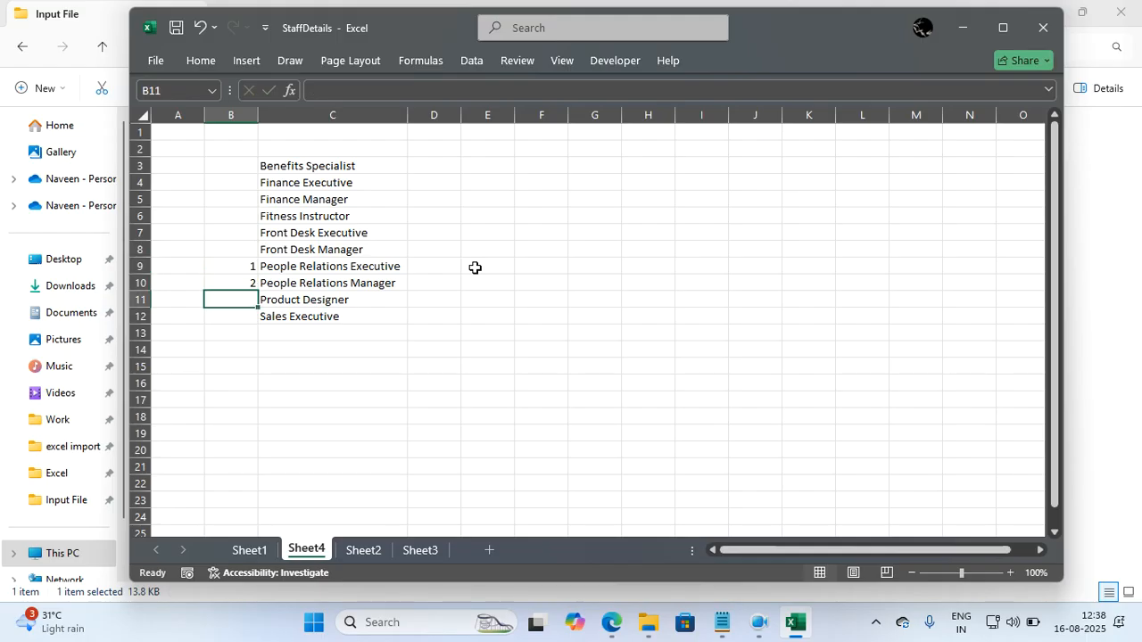
type("3")
In column B, rank Finance Manager as 4, Front Desk Executive as 5, Fitness Instructor as 6 and Front Desk Manager as 7.
key("Up")
key("Up")
key("Up")
key("Up")
key("Up")
key("Up")
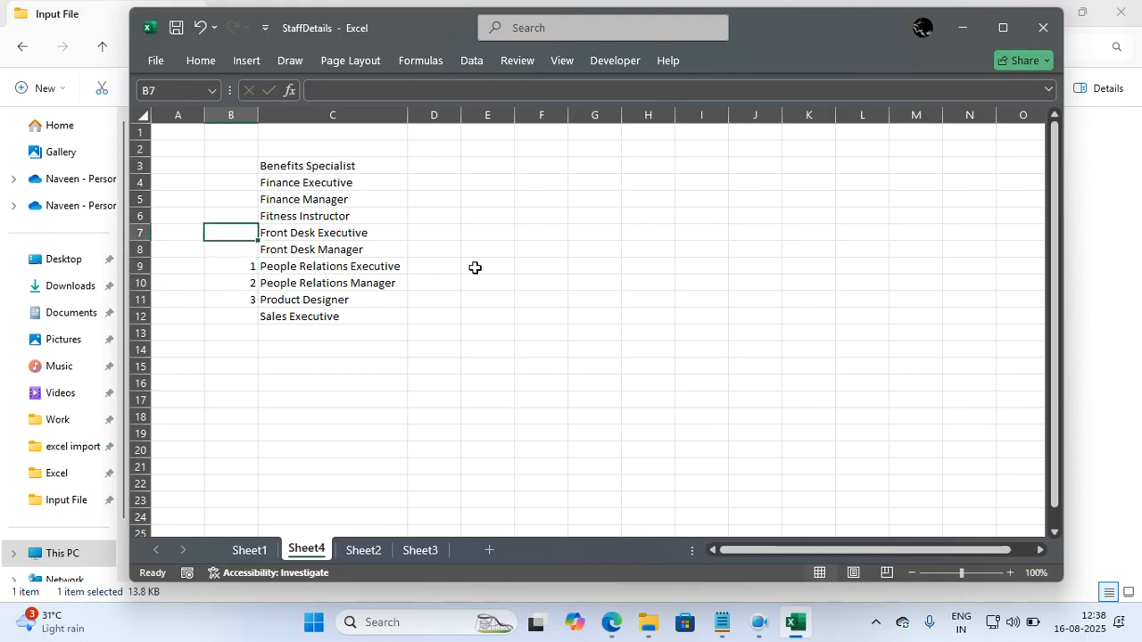
key("Up")
key("Down")
type("4")
key("Return")
key("Down")
type("5")
key("Return")
key("Up")
key("Up")
type("6")
key("Return")
key("Down")
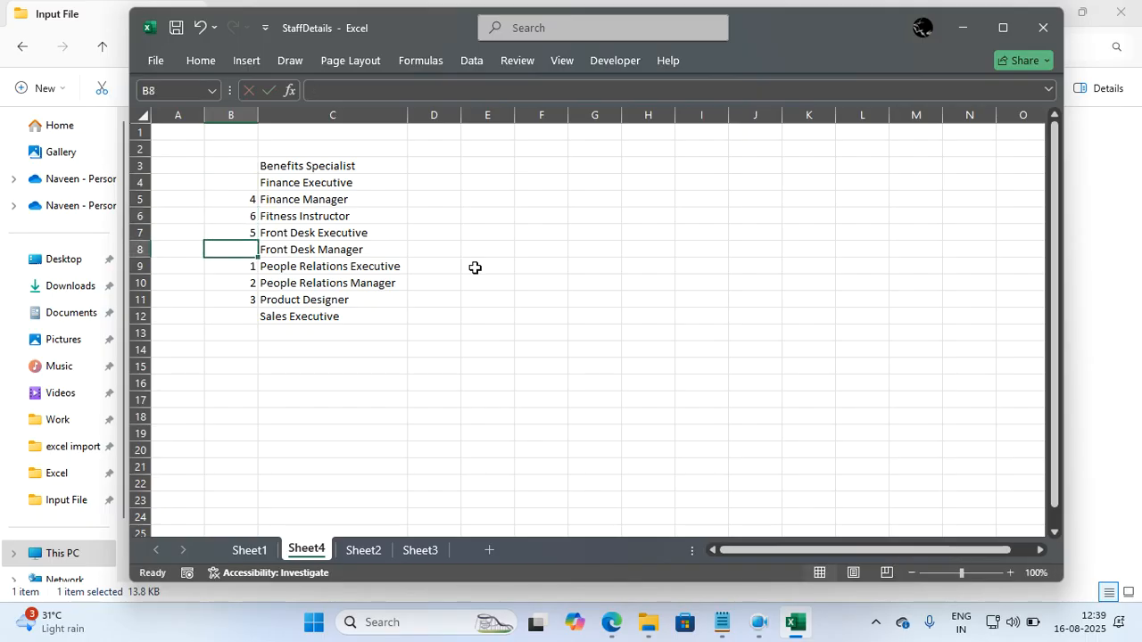
type("7")
key("Return")
In column B, rank Sales Executive as 8, Finance Executive as 9 and Benefits Specialist as 10.
key("Down")
key("Down")
key("Down")
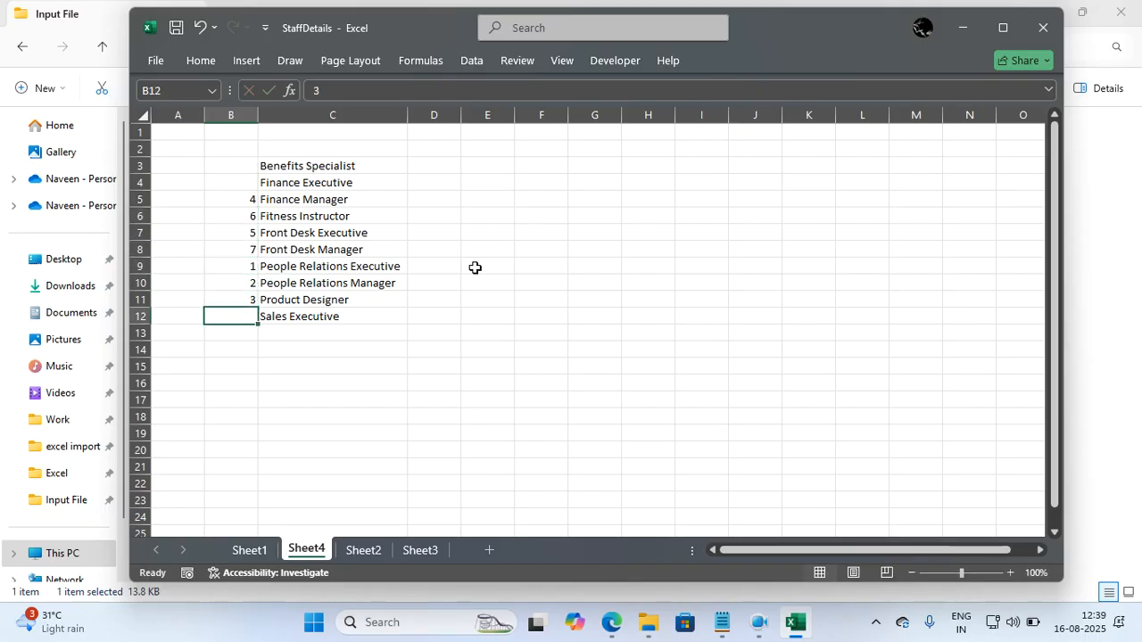
type("8")
key("Up")
key("Up")
key("Up")
key("Up")
key("Up")
key("Up")
key("Up")
key("Up")
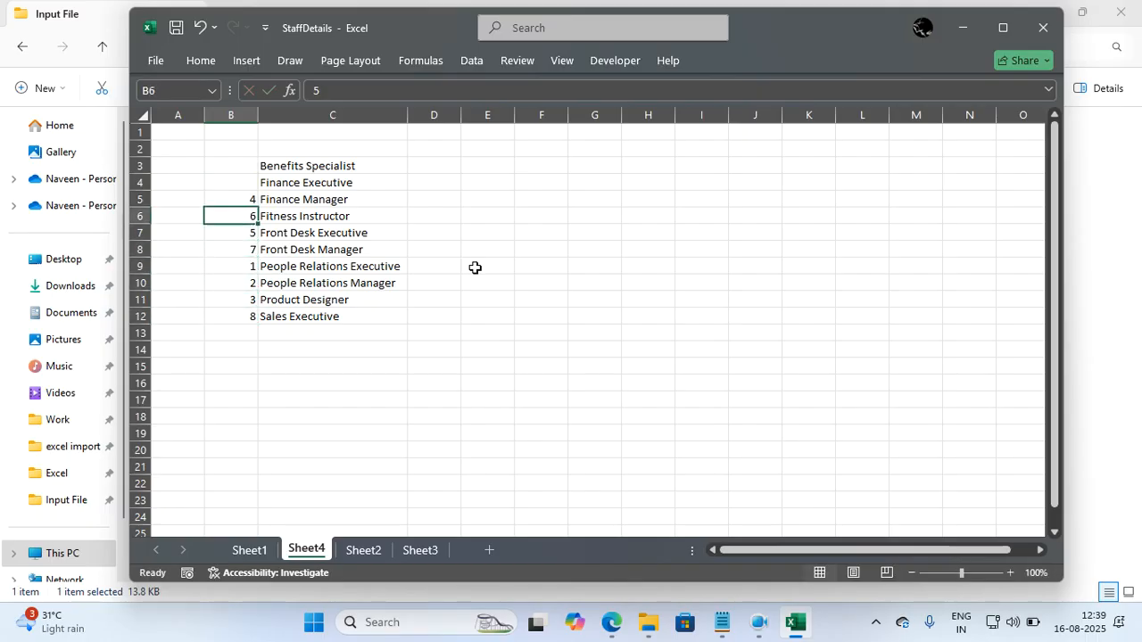
type("9")
key("Up")
type("10")
key("Return")
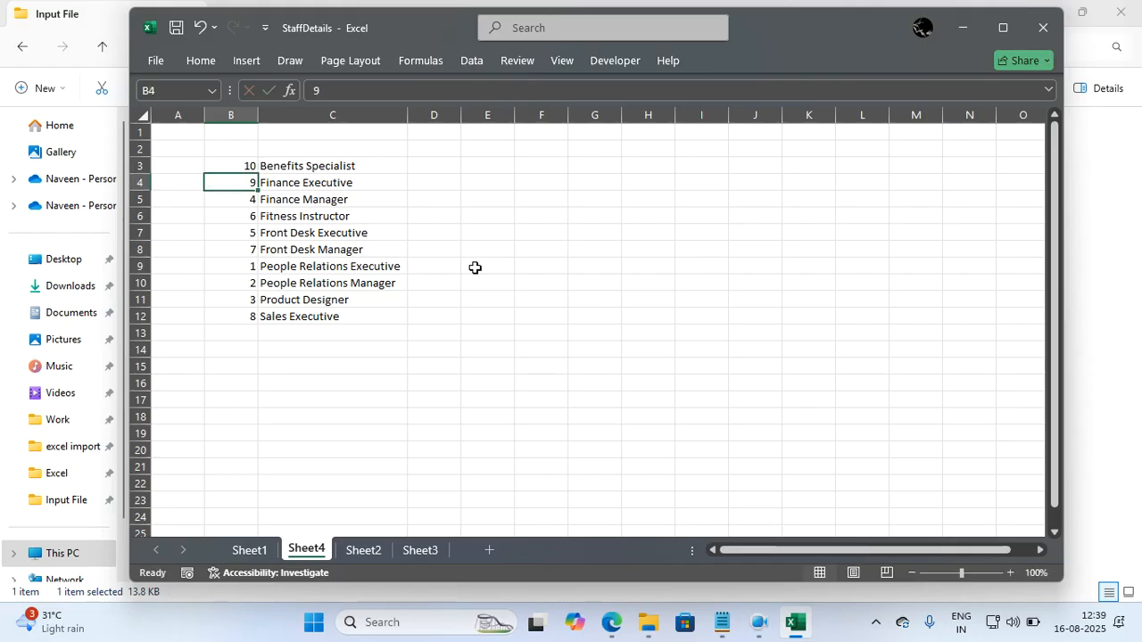
Sort the ranked designation list by Column B cell values from smallest to largest, treating the data as having no headers.
key("ctrl+a")
key("alt")
key("a")
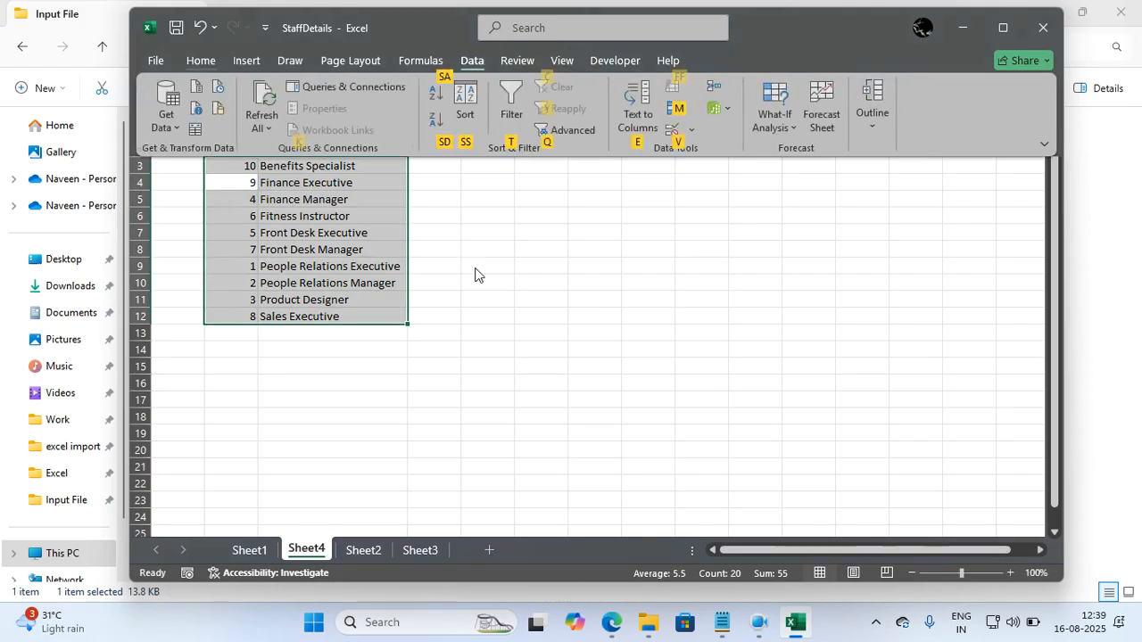
key("s")
key("s")
left_click(506, 301)
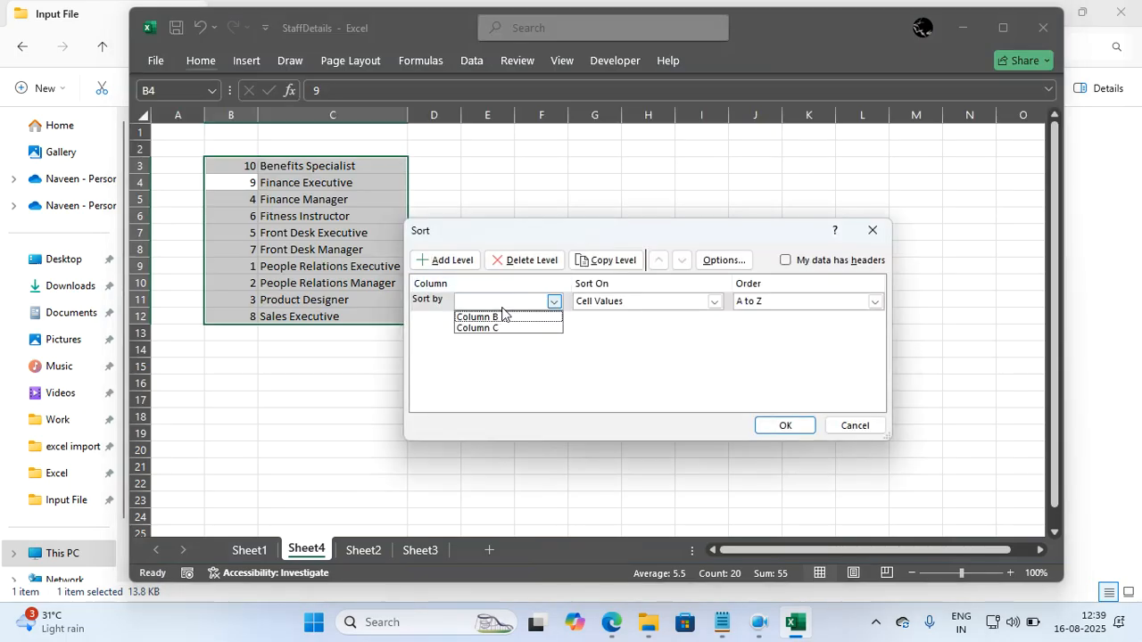
left_click(504, 318)
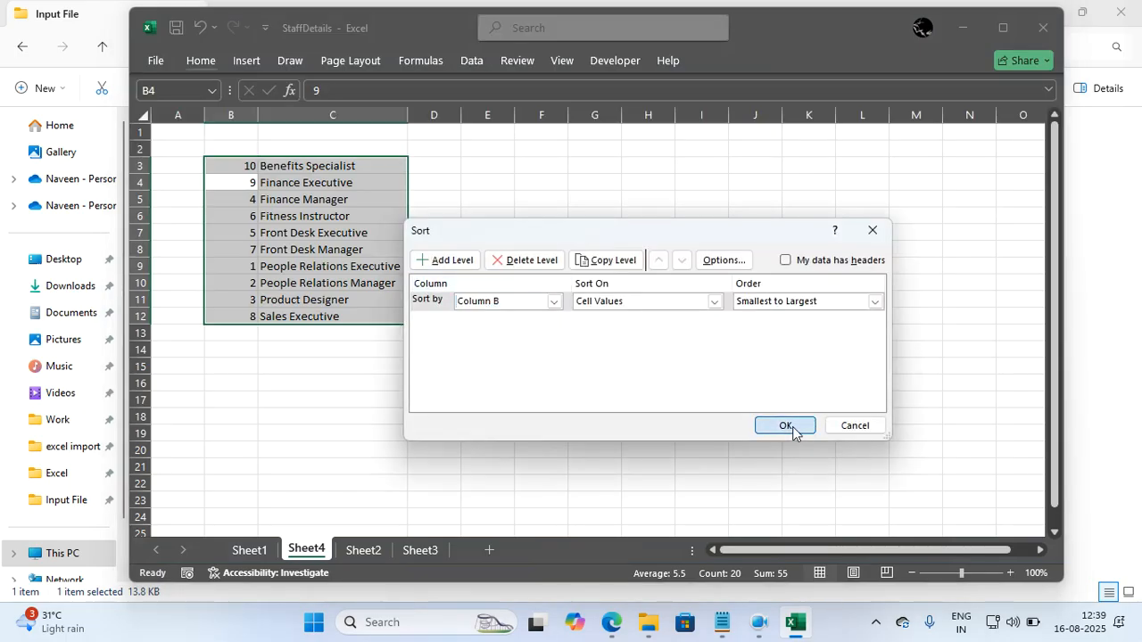
left_click(792, 427)
left_click(793, 431)
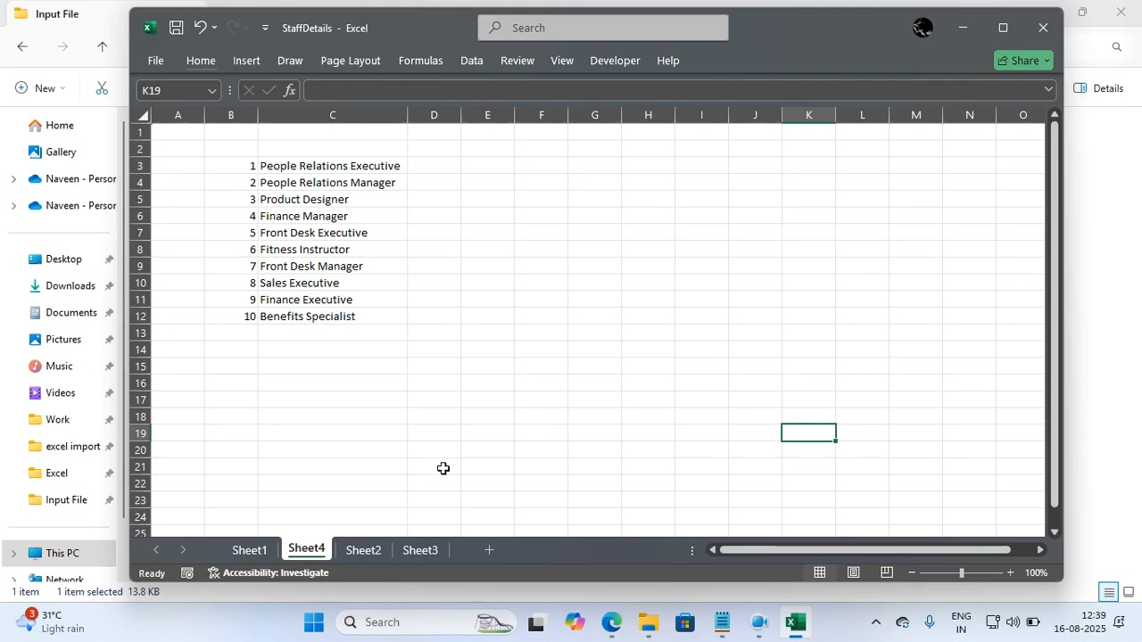
Return to the staff table on Sheet1 and close the StaffDetails workbook without saving the changes.
left_click(250, 549)
left_click(488, 385)
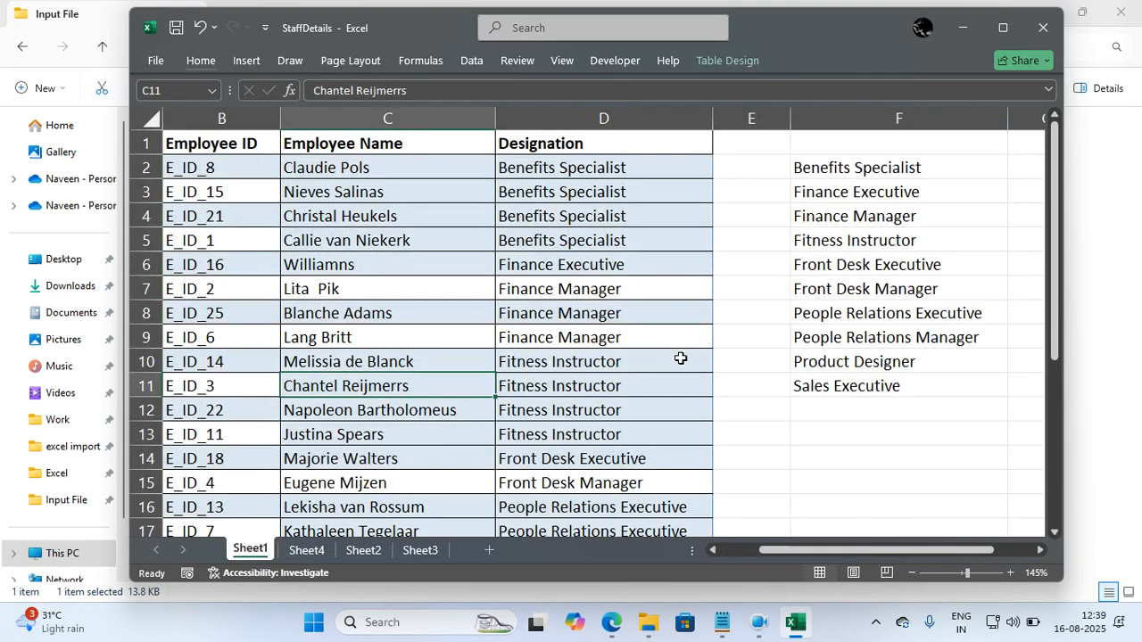
left_click(1042, 27)
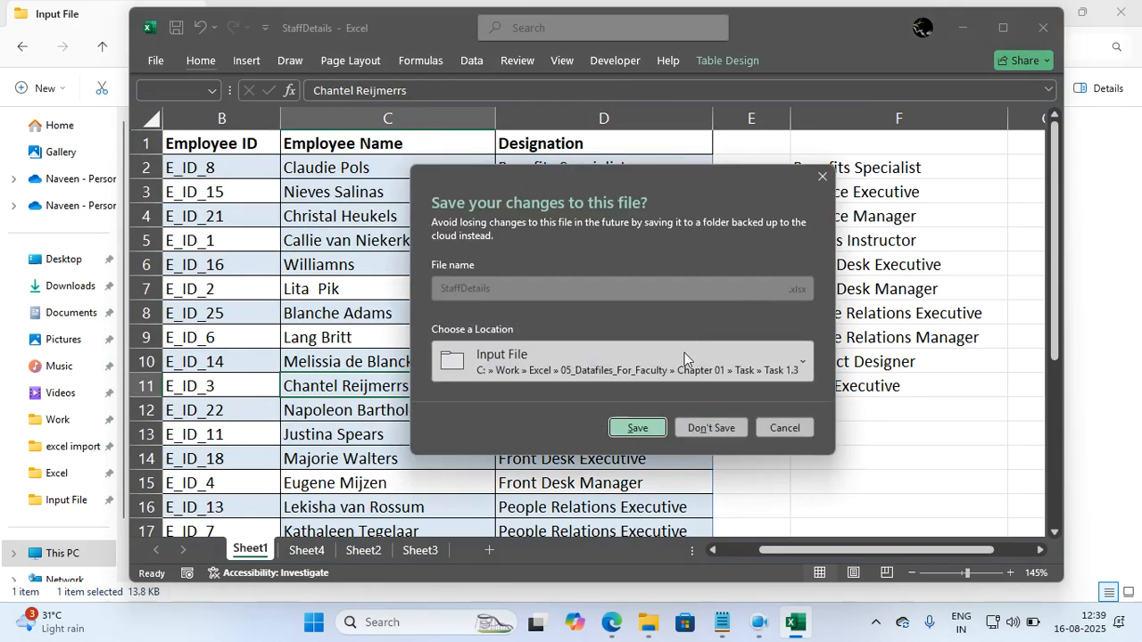
left_click(711, 428)
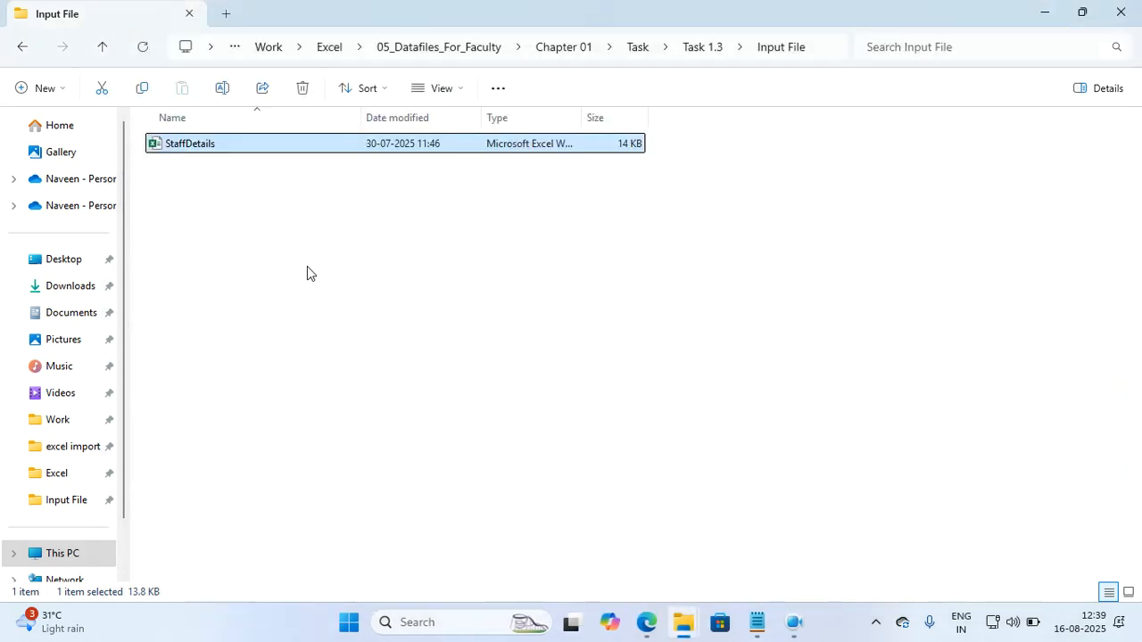
Go up to the Task 1.3 folder, and switch to Notepad to read the filter section of excel notes.txt.
left_click(104, 50)
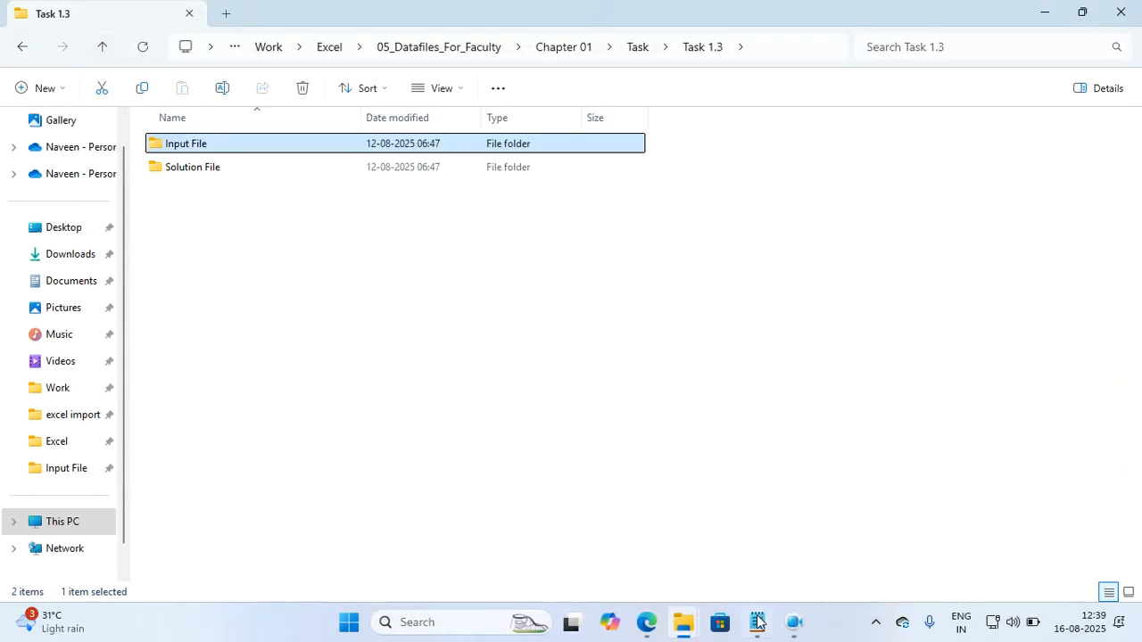
left_click(756, 624)
scroll(492, 392, "down", 10)
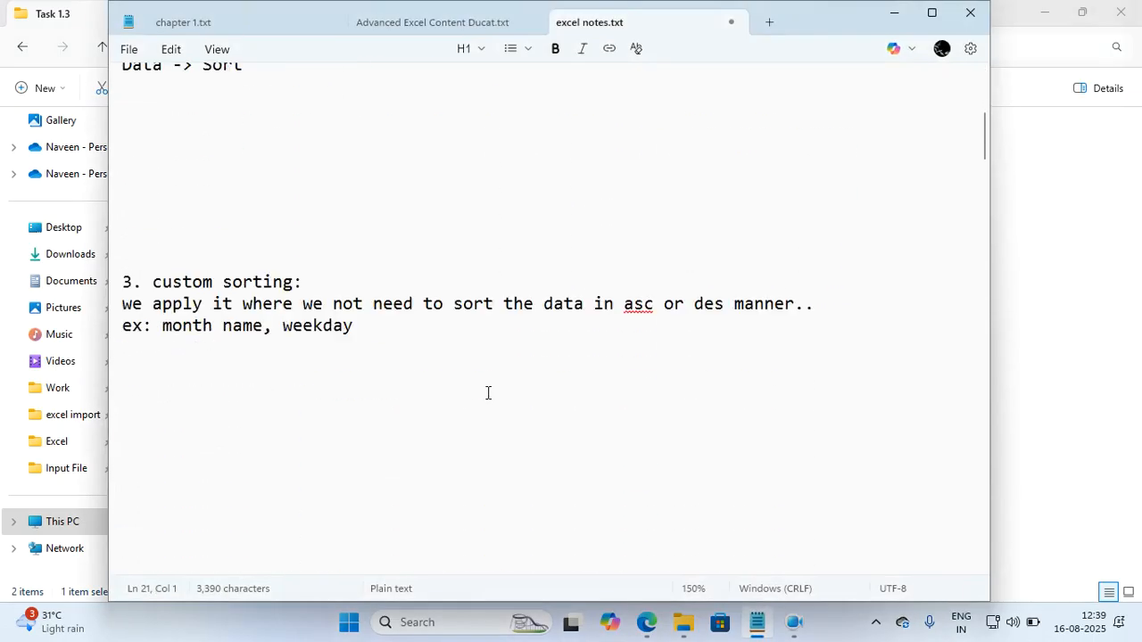
scroll(488, 393, "down", 4)
double_click(390, 242)
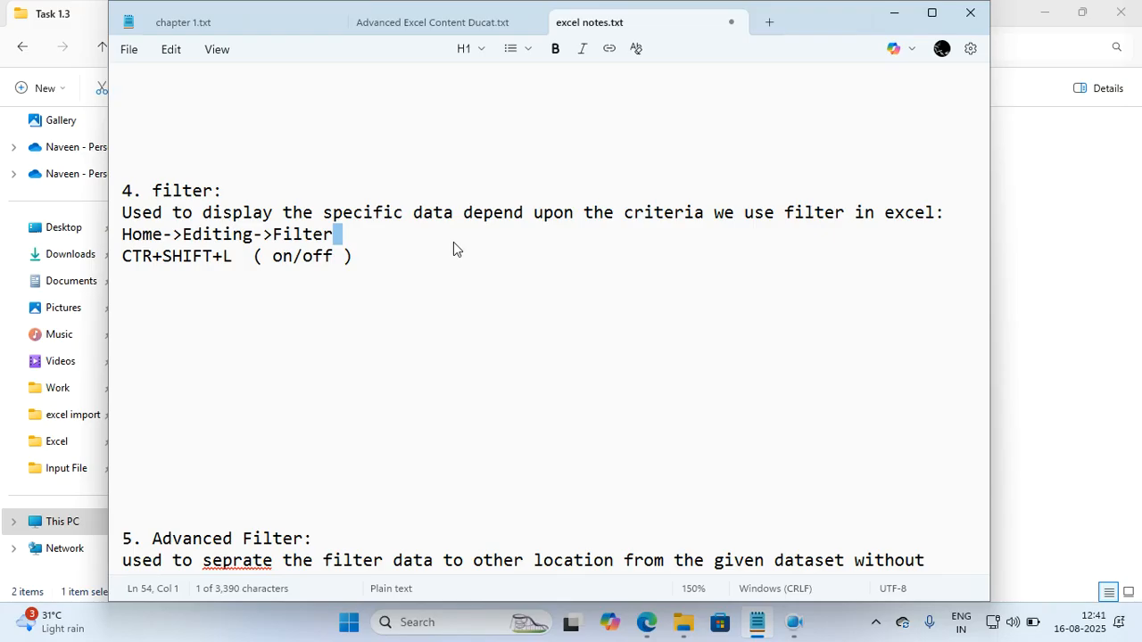
Switch to File Explorer, go to the Task 1.4 folder of Chapter 01, and open the ProductsDetails workbook from its Input File folder.
left_click(893, 13)
left_click(102, 48)
left_click(102, 48)
double_click(187, 188)
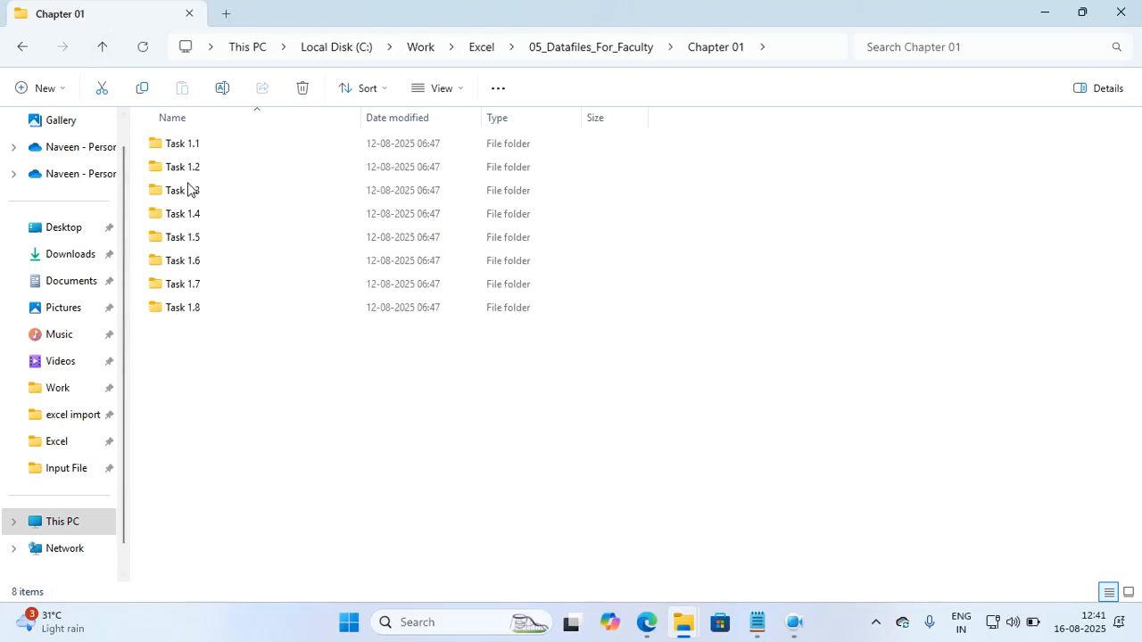
double_click(200, 214)
double_click(198, 148)
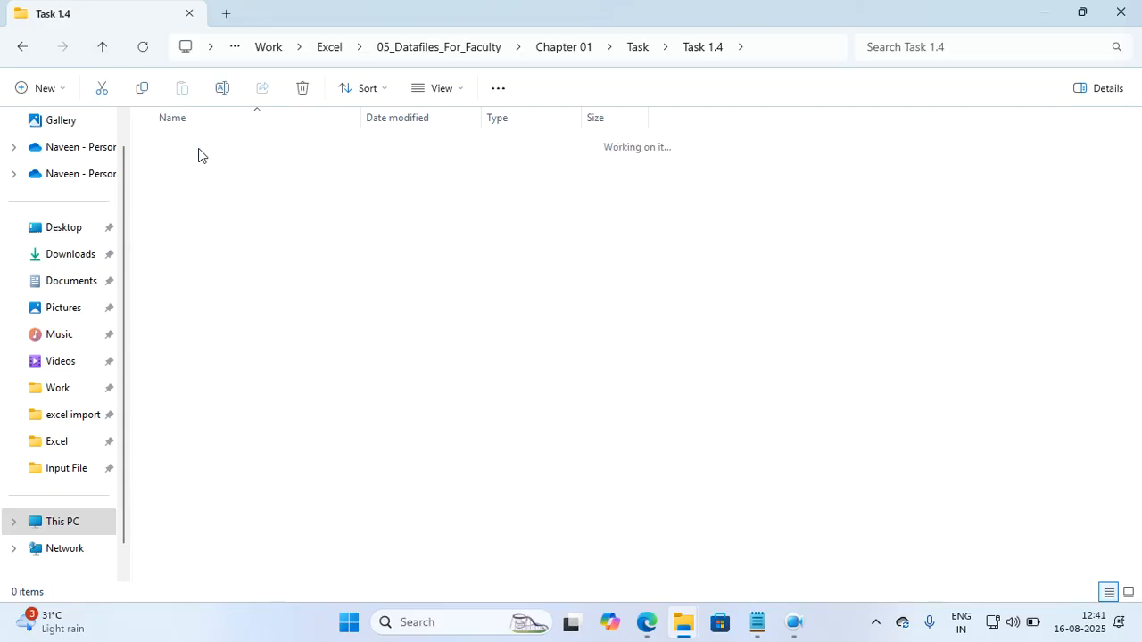
left_click(199, 152)
double_click(198, 145)
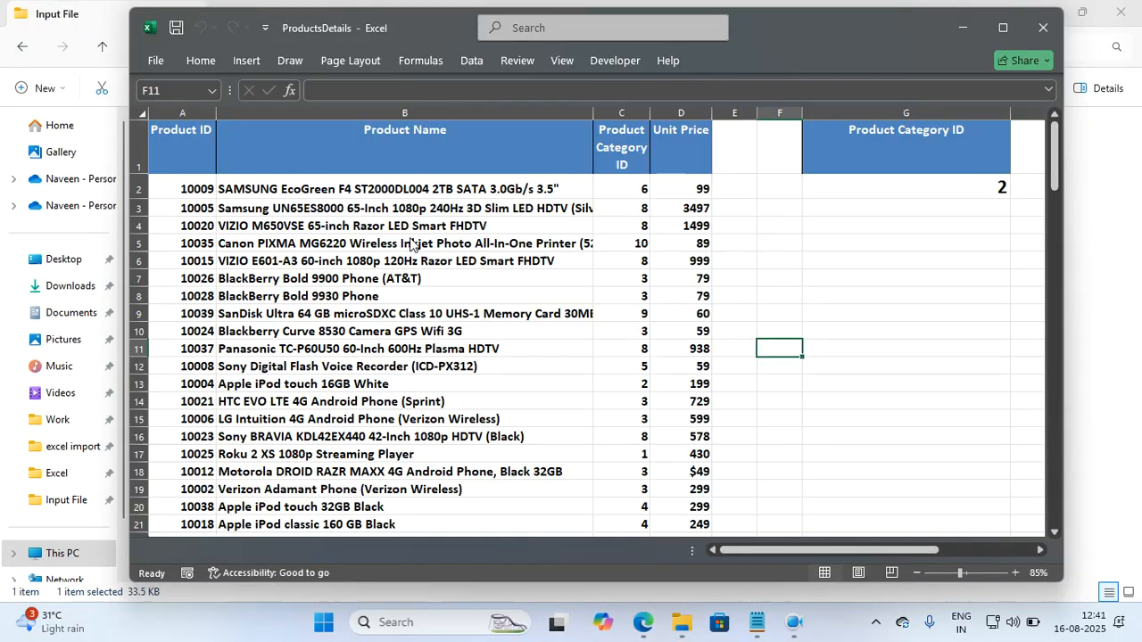
Examine the Product Name and Product Category ID columns of the product table on the F4 sheet.
left_click(491, 257)
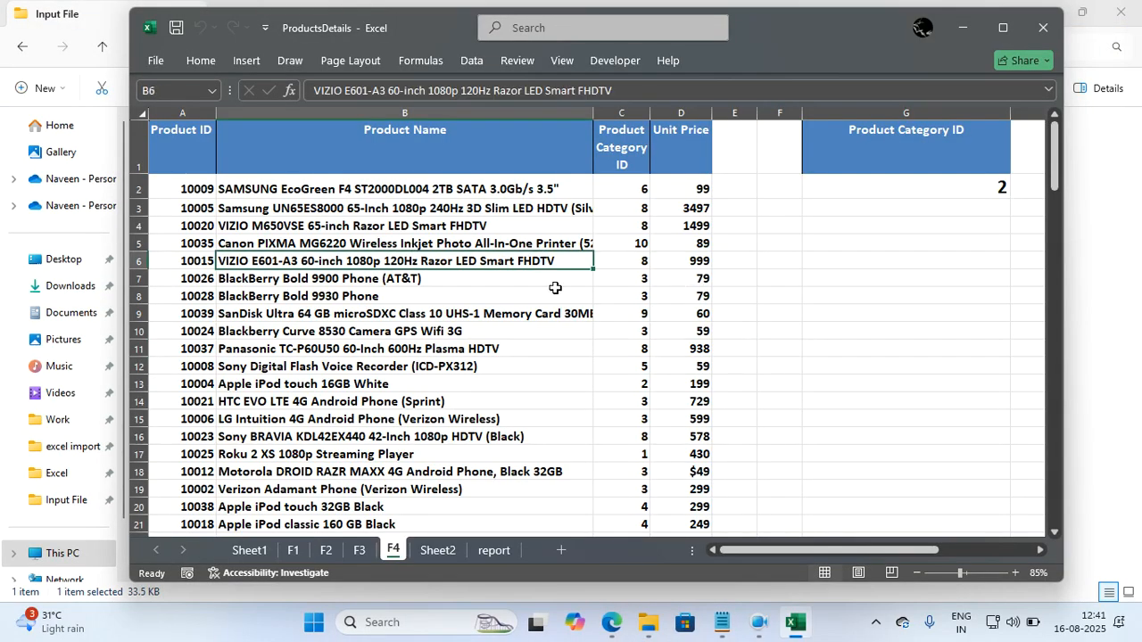
left_click_drag(307, 209, 337, 331)
left_click_drag(617, 187, 610, 294)
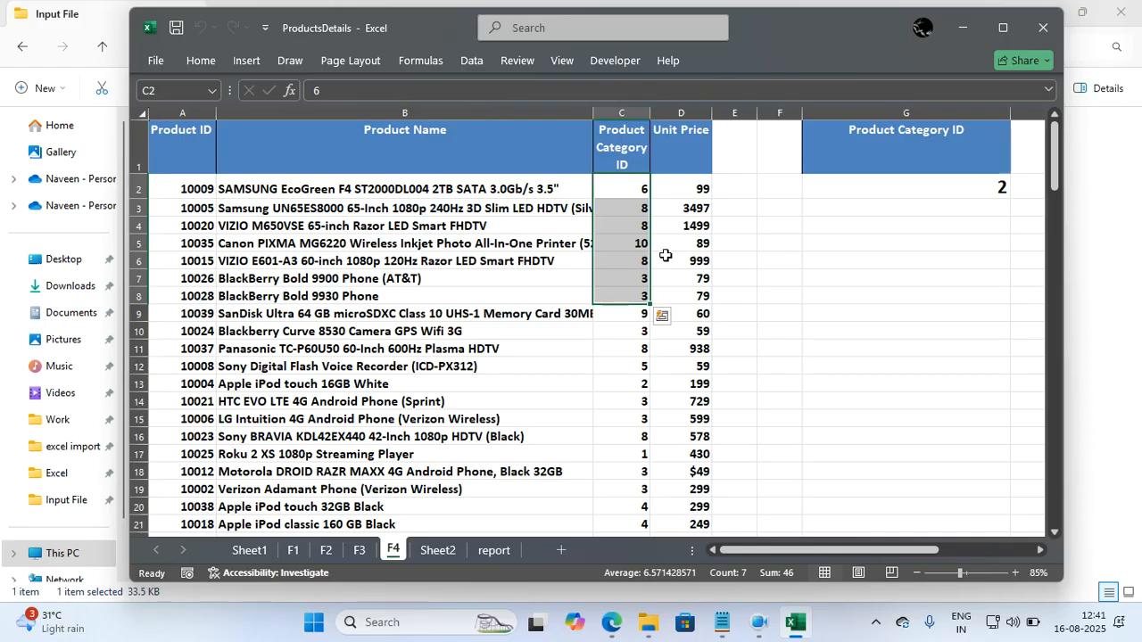
left_click(482, 295)
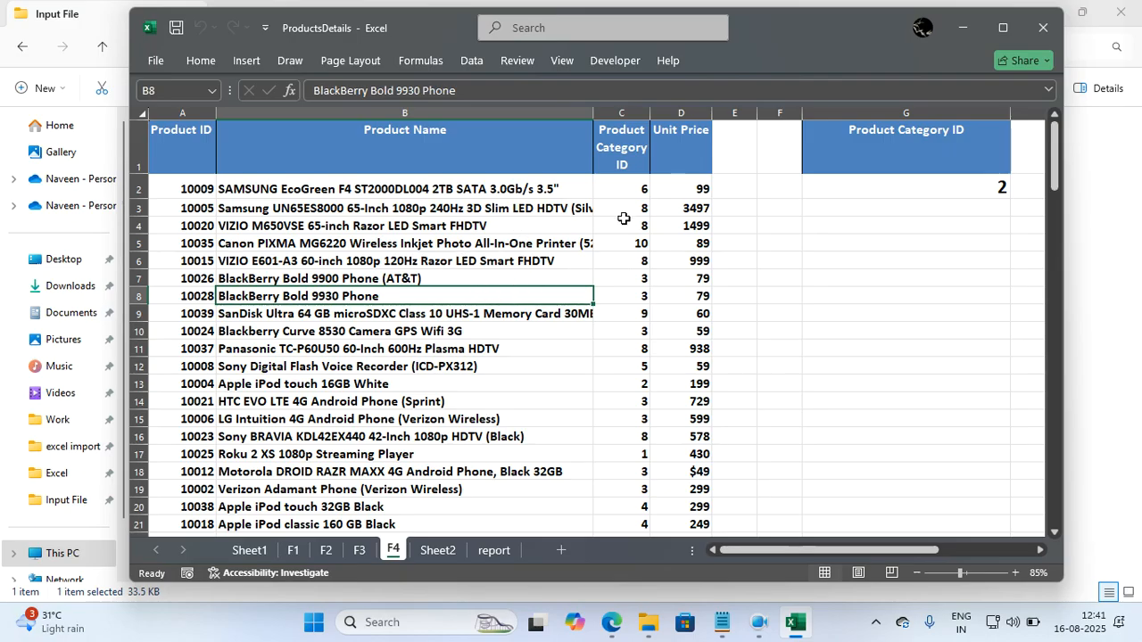
left_click(625, 245)
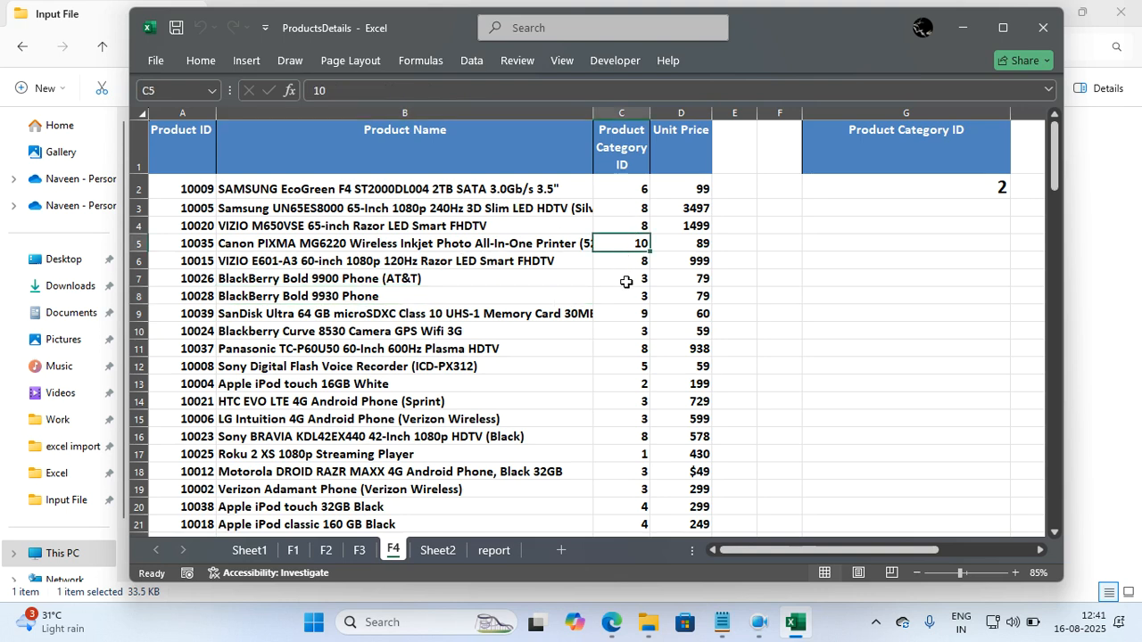
Try adding filter controls to the whole product table, and undo the change.
key("ctrl+a")
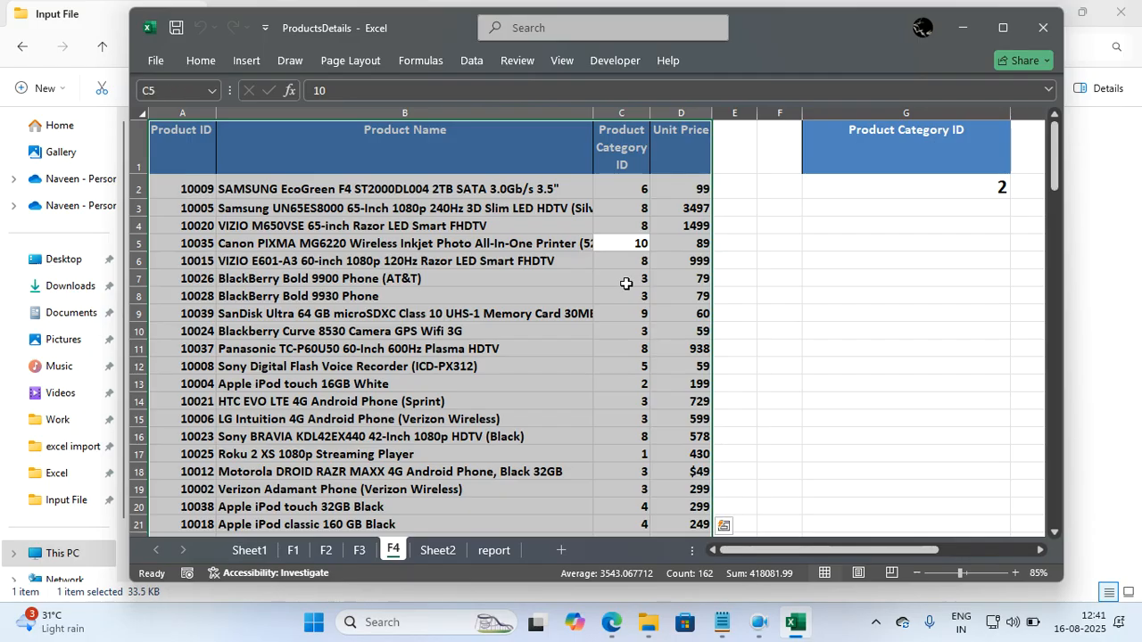
left_click(473, 62)
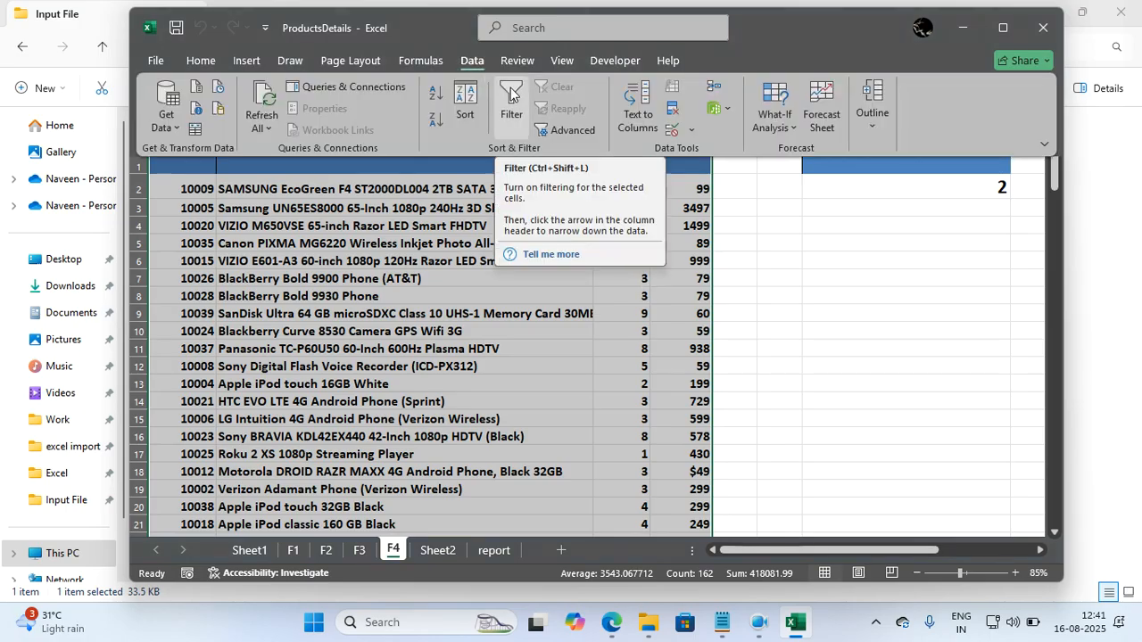
left_click(509, 95)
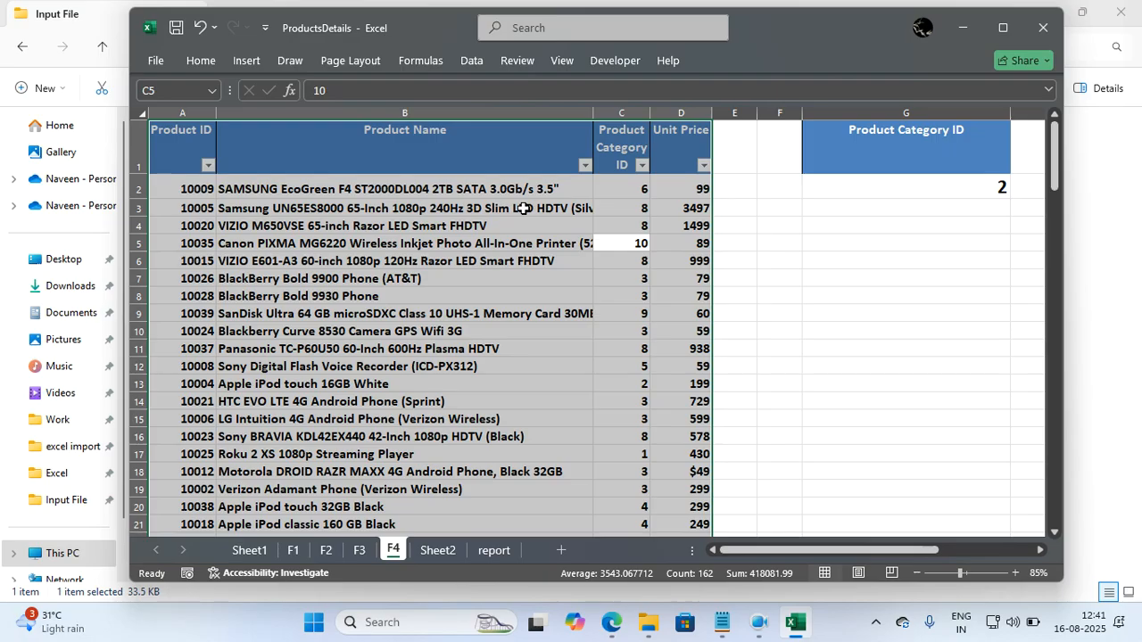
key("ctrl+z")
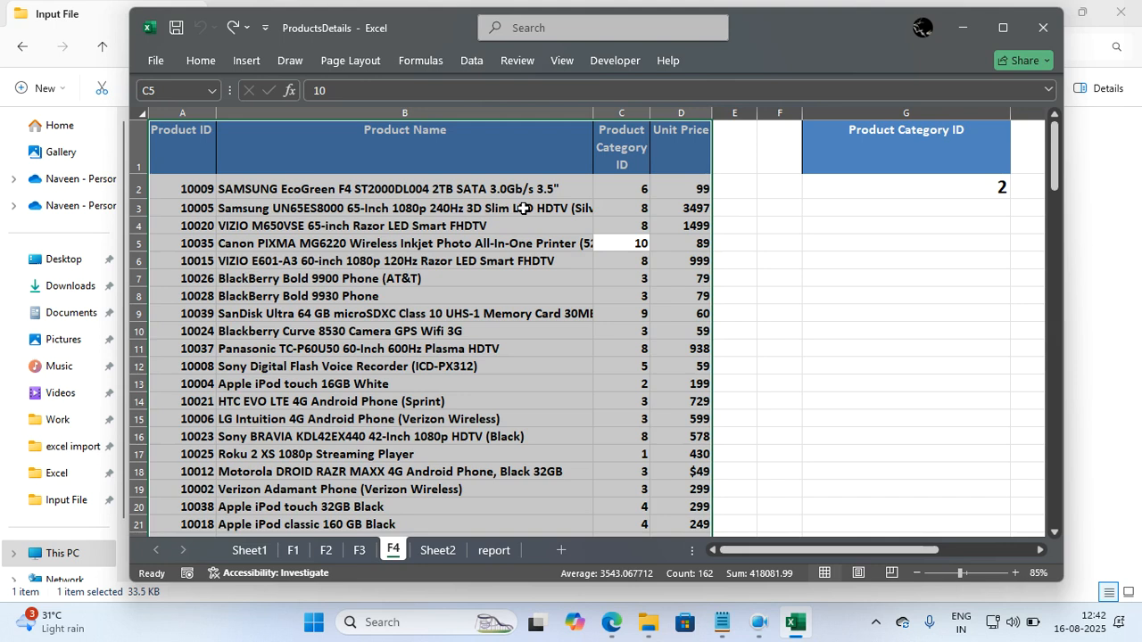
Turn on filtering for the whole product table and show only the rows with Product Category ID 2.
left_click(480, 271)
key("ctrl+a")
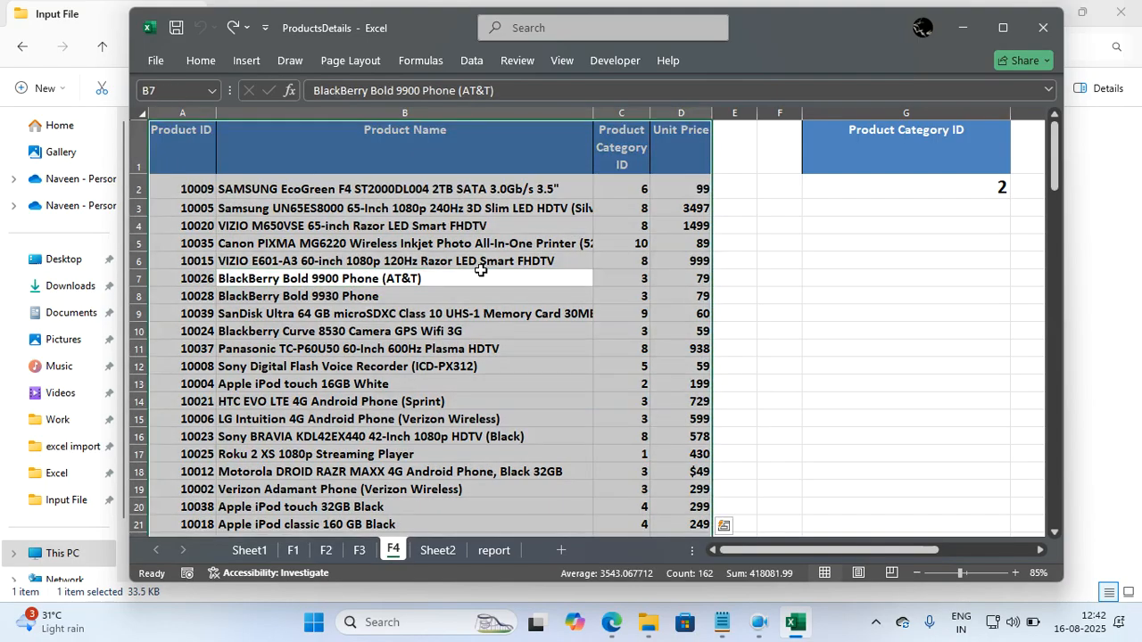
left_click(469, 61)
left_click(510, 102)
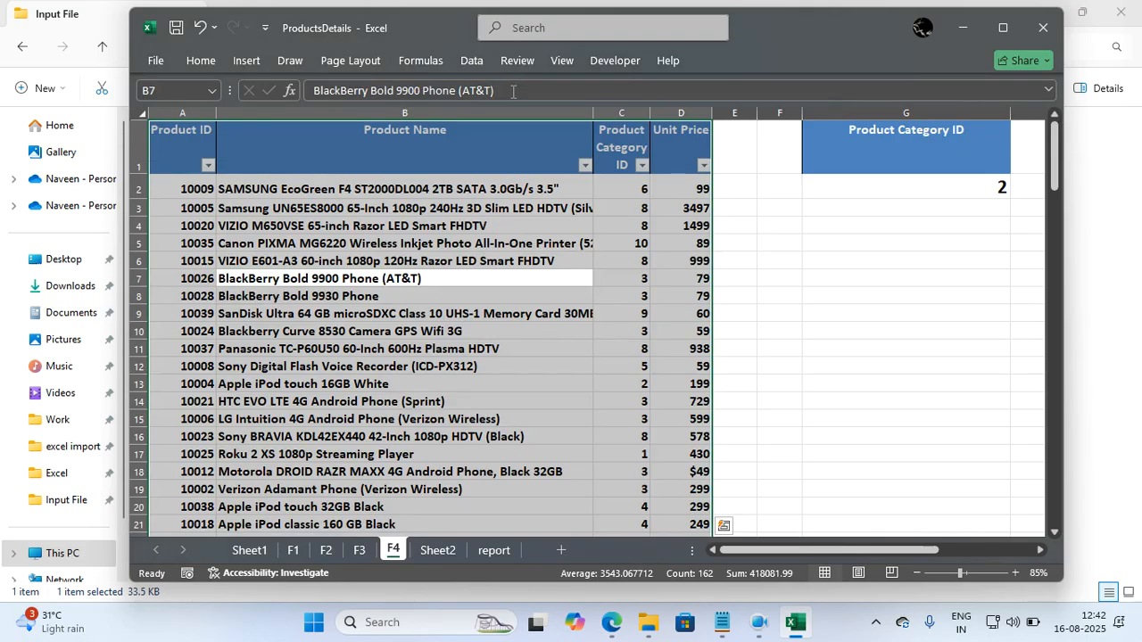
left_click(641, 166)
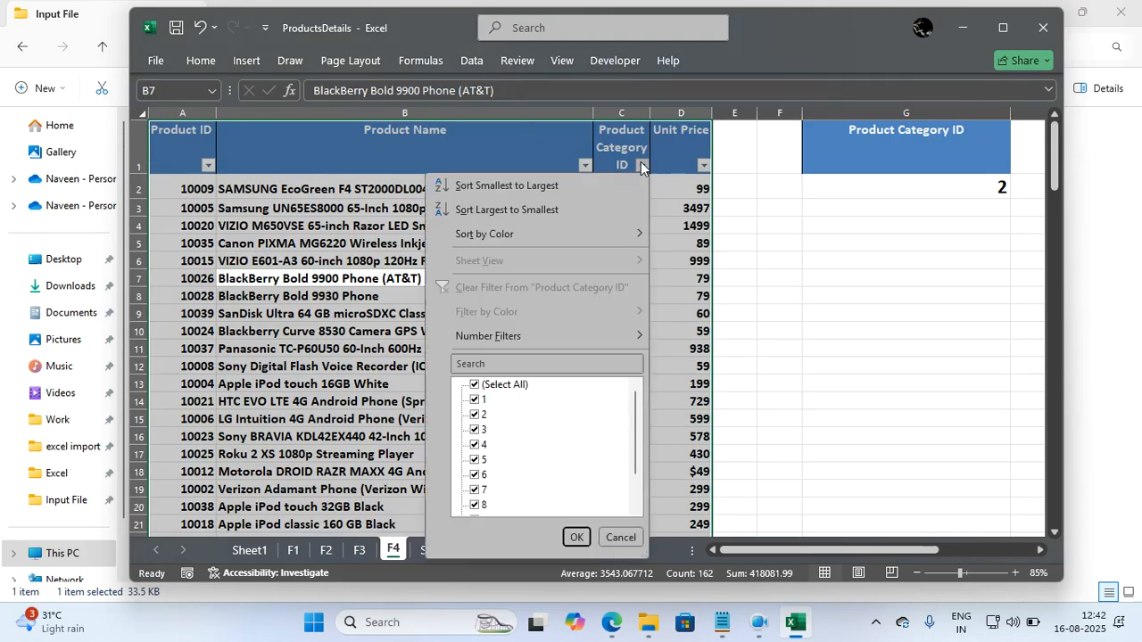
left_click(484, 366)
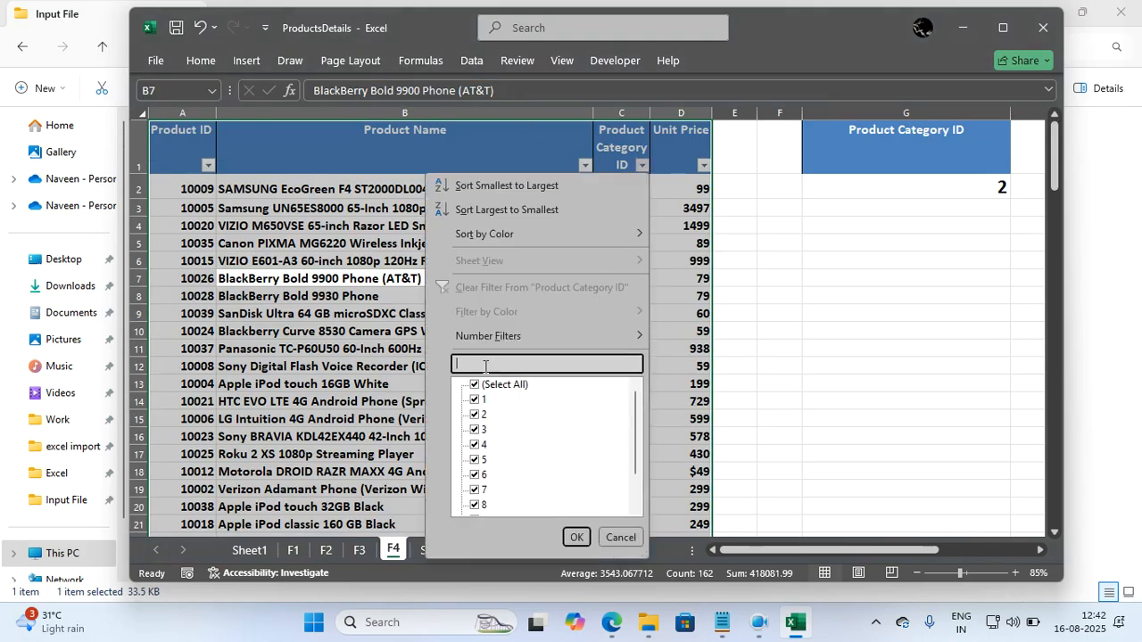
type("2")
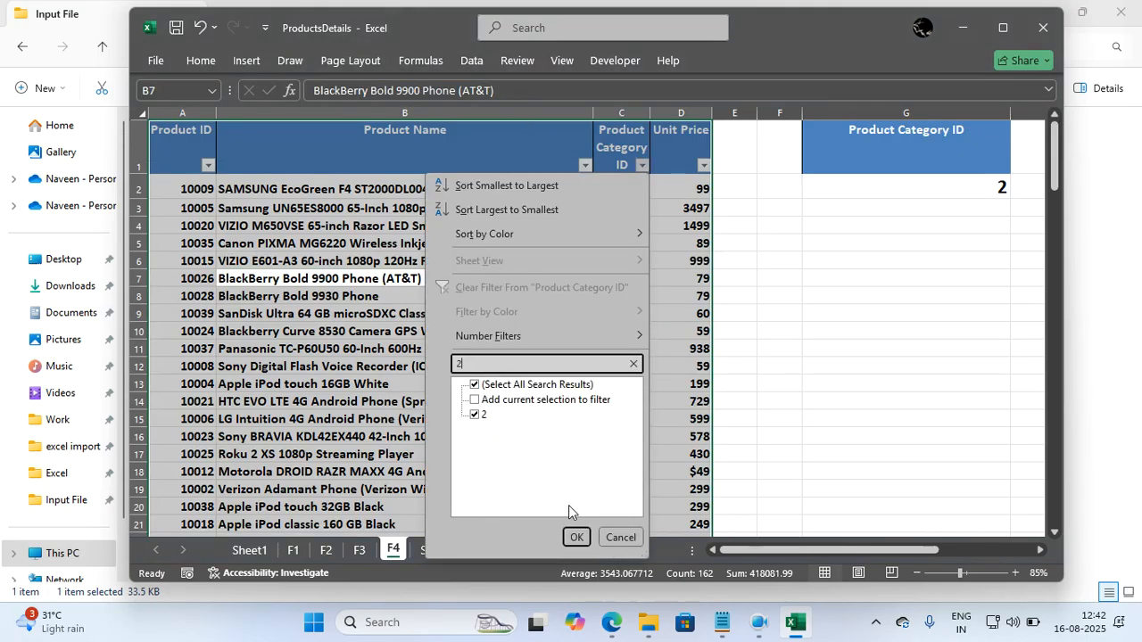
left_click(576, 537)
left_click(578, 395)
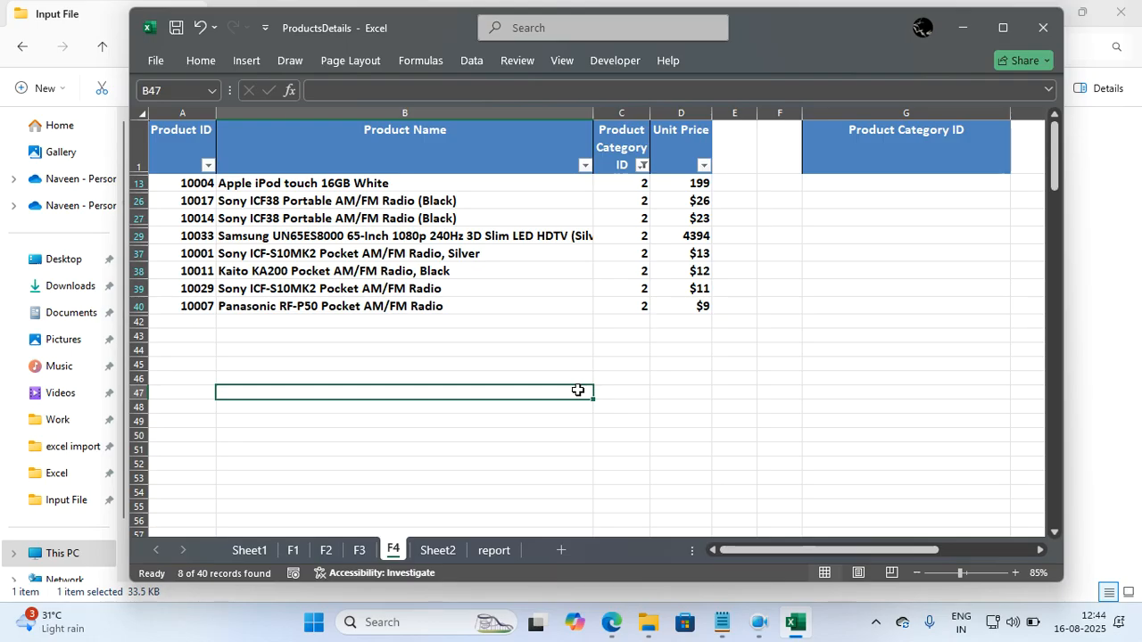
left_click(589, 248)
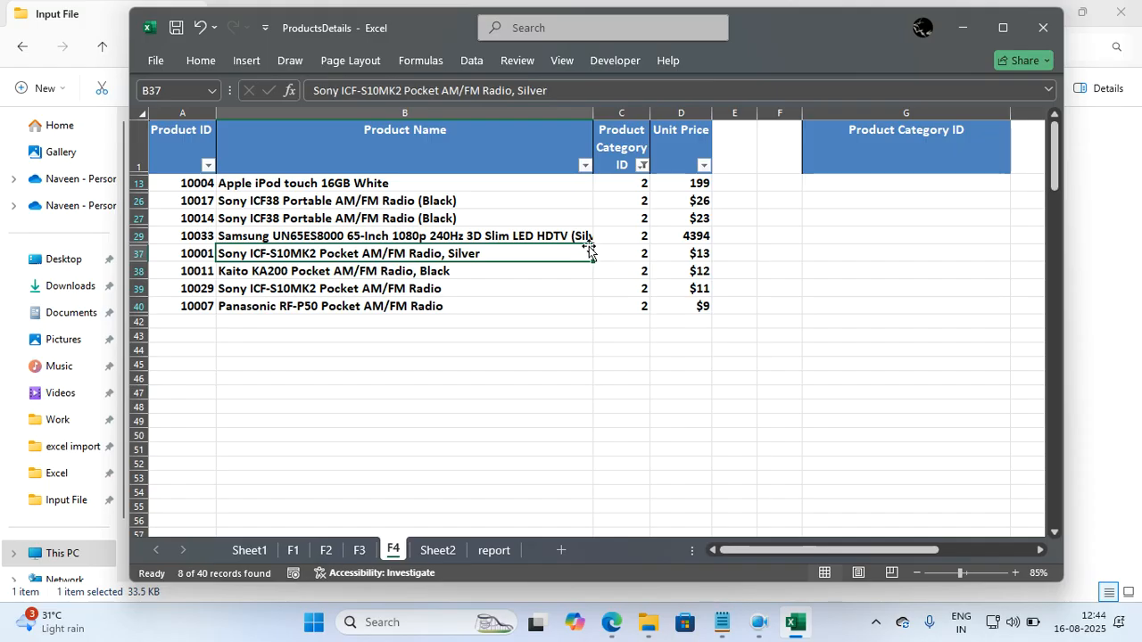
left_click(463, 59)
left_click(463, 59)
left_click(489, 239)
left_click(505, 265)
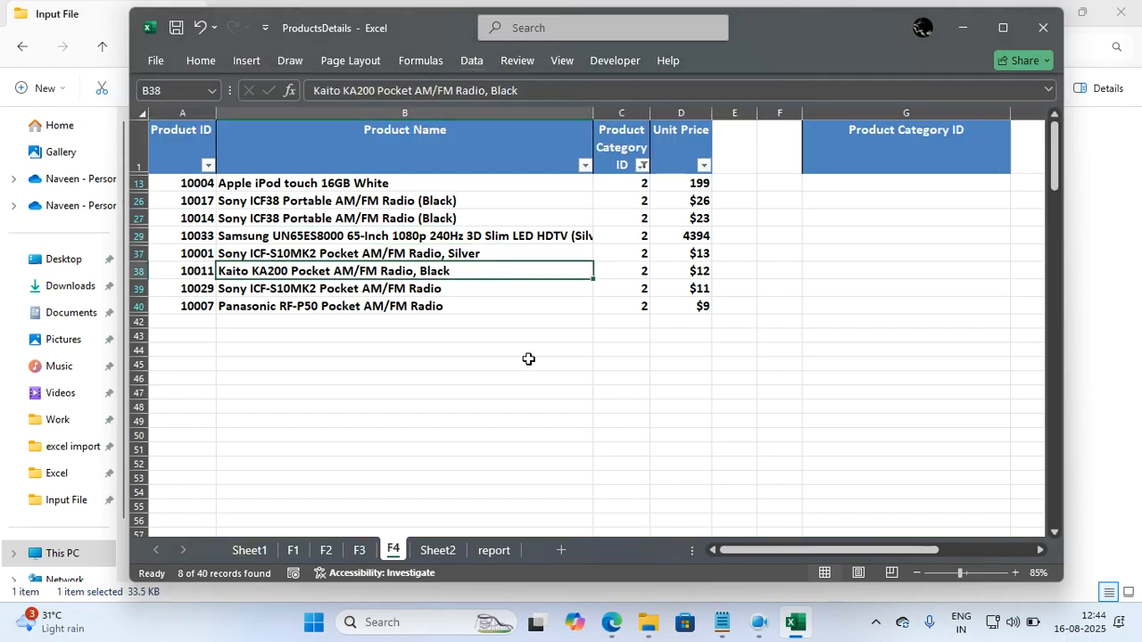
Enter 23, 45 and 34 in cells B48 to B50, and total them in B52 with =SUM(B48:B50).
left_click(541, 408)
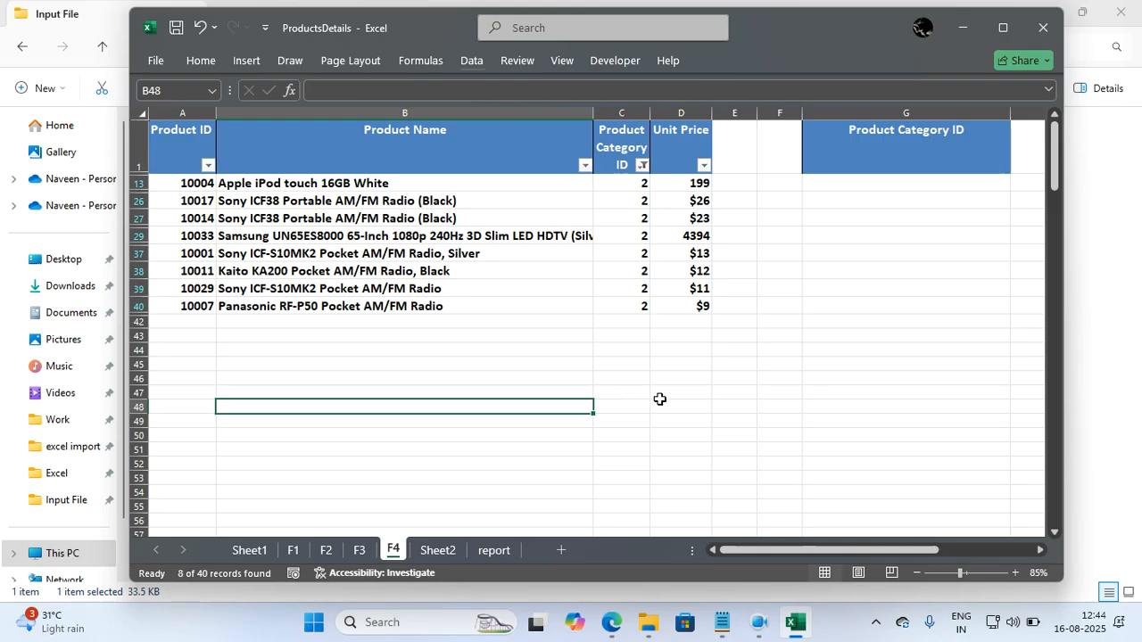
type("23")
key("Return")
type("45")
key("Return")
type("34")
key("Return")
key("Return")
type("=sum(")
left_click_drag(580, 408, 580, 432)
type(")")
key("Return")
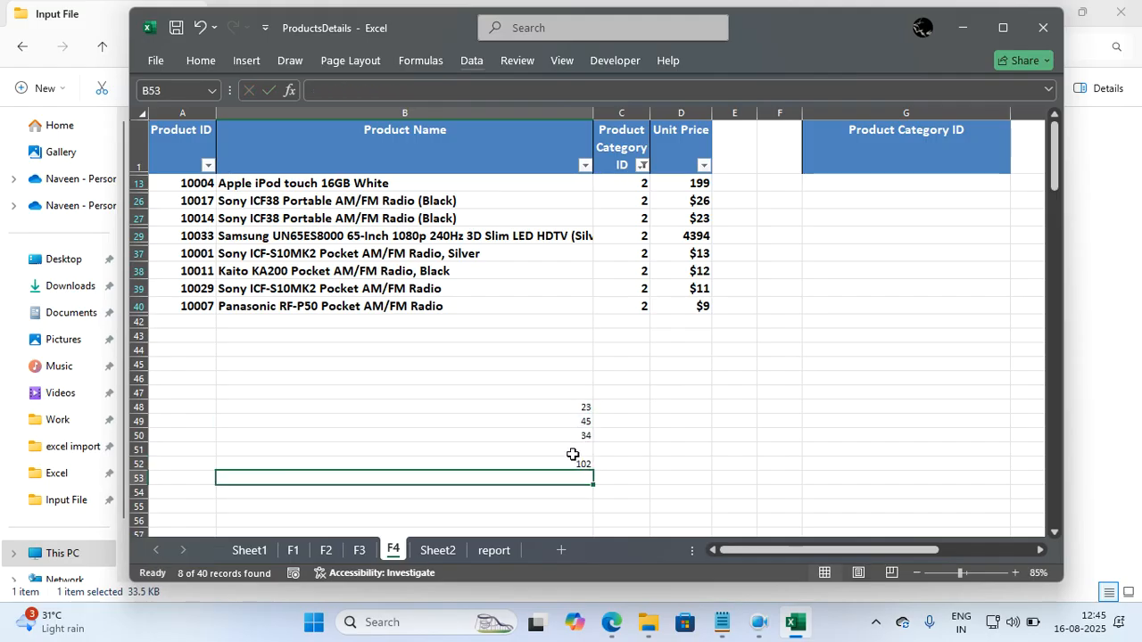
Check the SUM formula in B52, and clear the sample numbers and total from B48:B54.
left_click(567, 463)
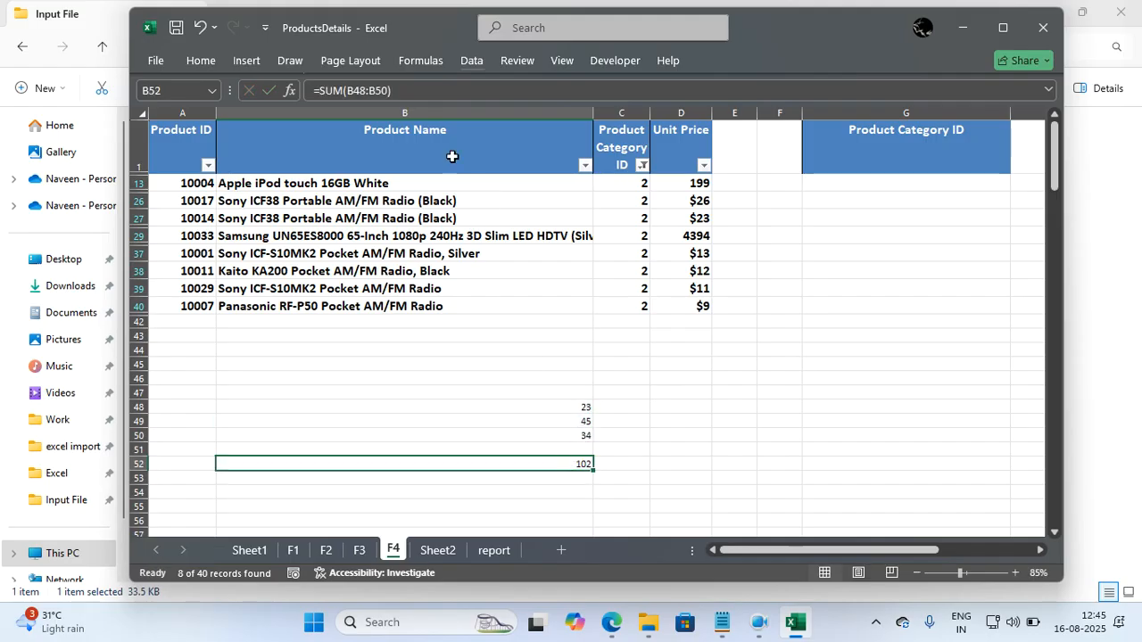
left_click(691, 403)
left_click(588, 461)
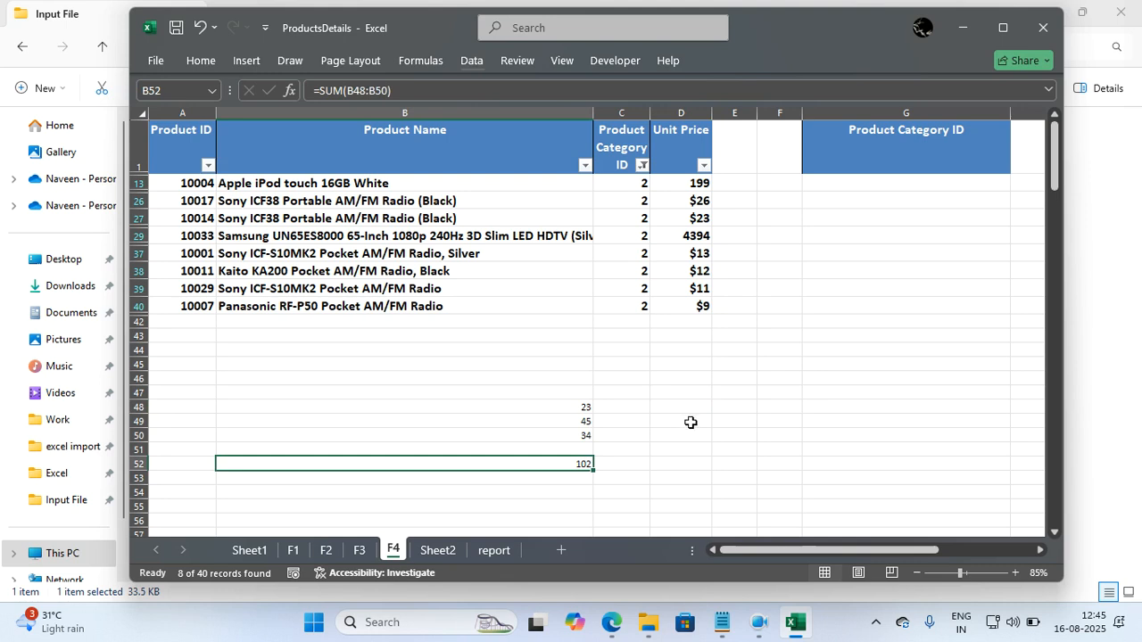
left_click_drag(556, 491, 548, 407)
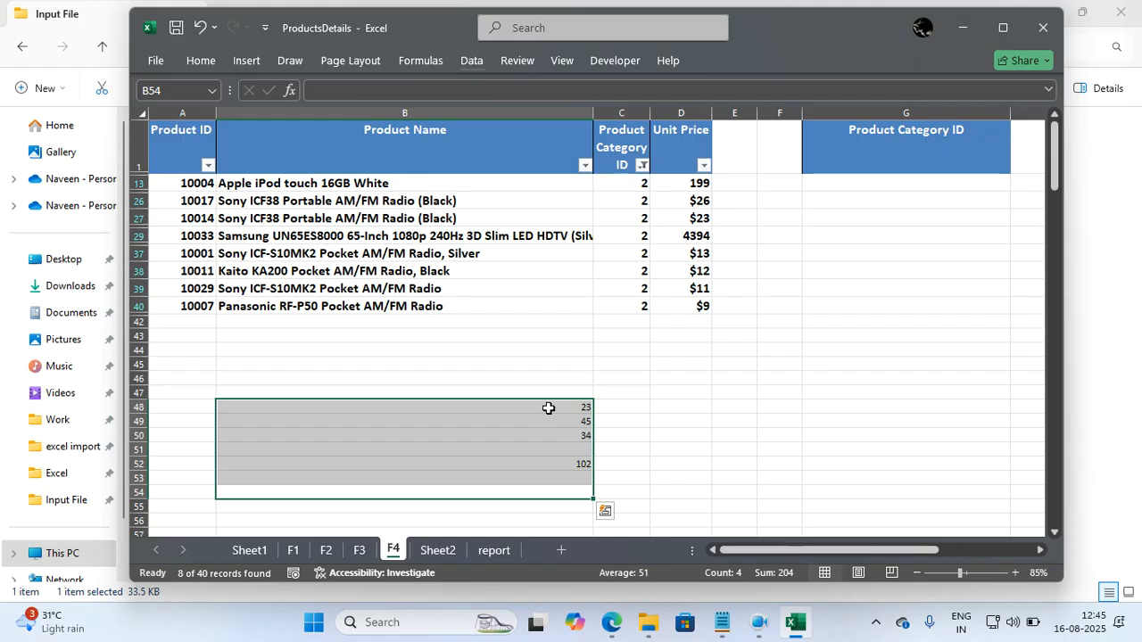
key("Delete")
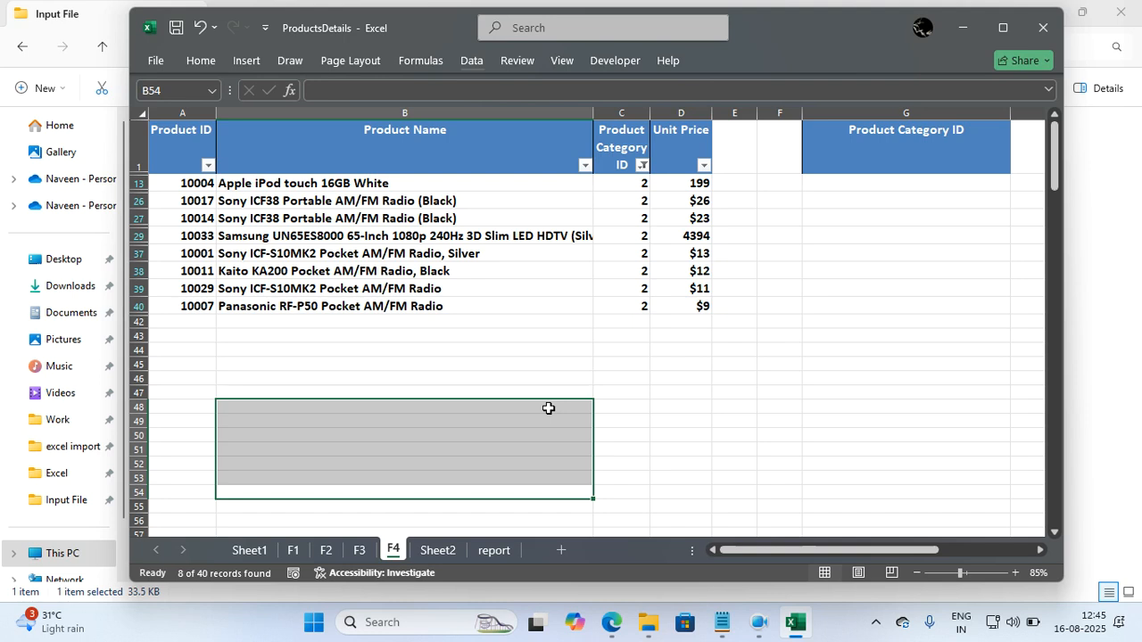
Turn off filtering on the product table to bring back all its rows.
left_click(501, 282)
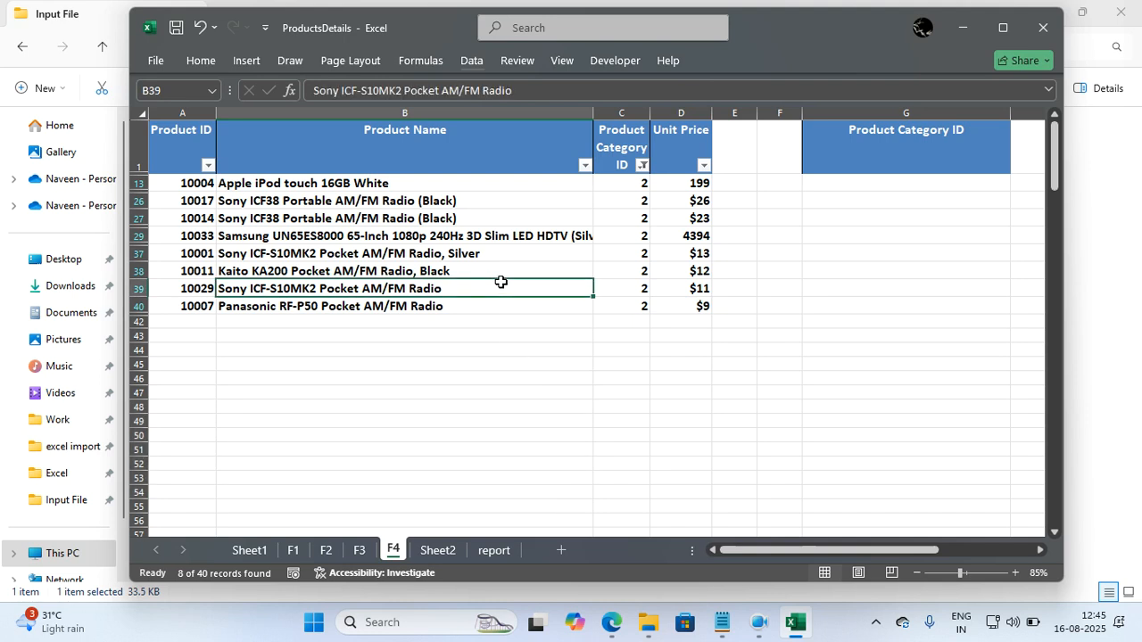
left_click(472, 61)
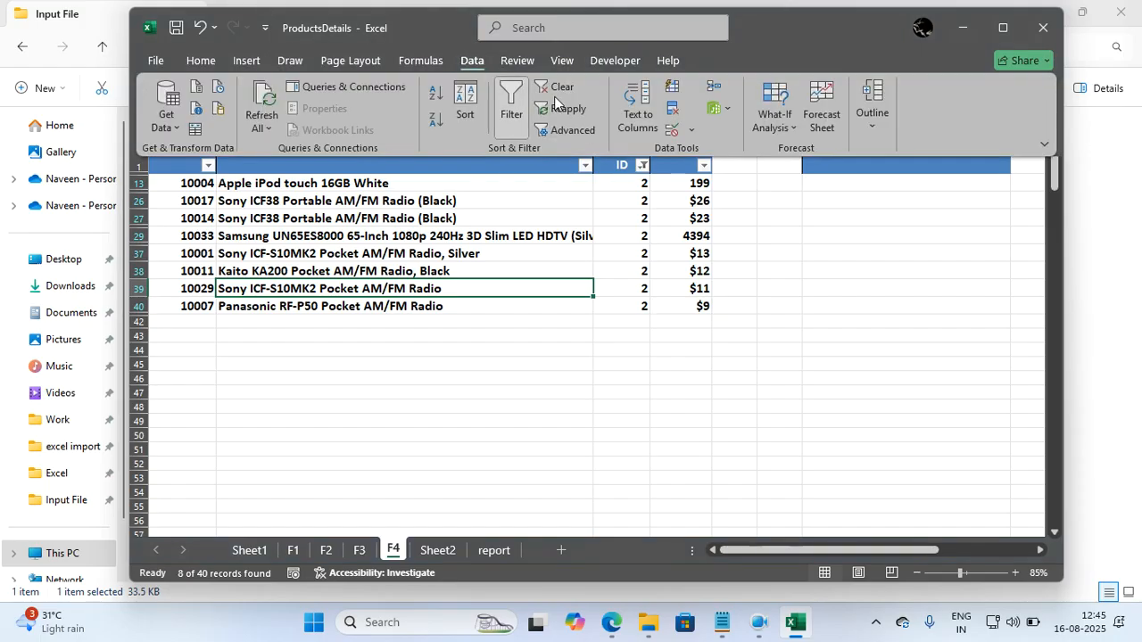
left_click(507, 95)
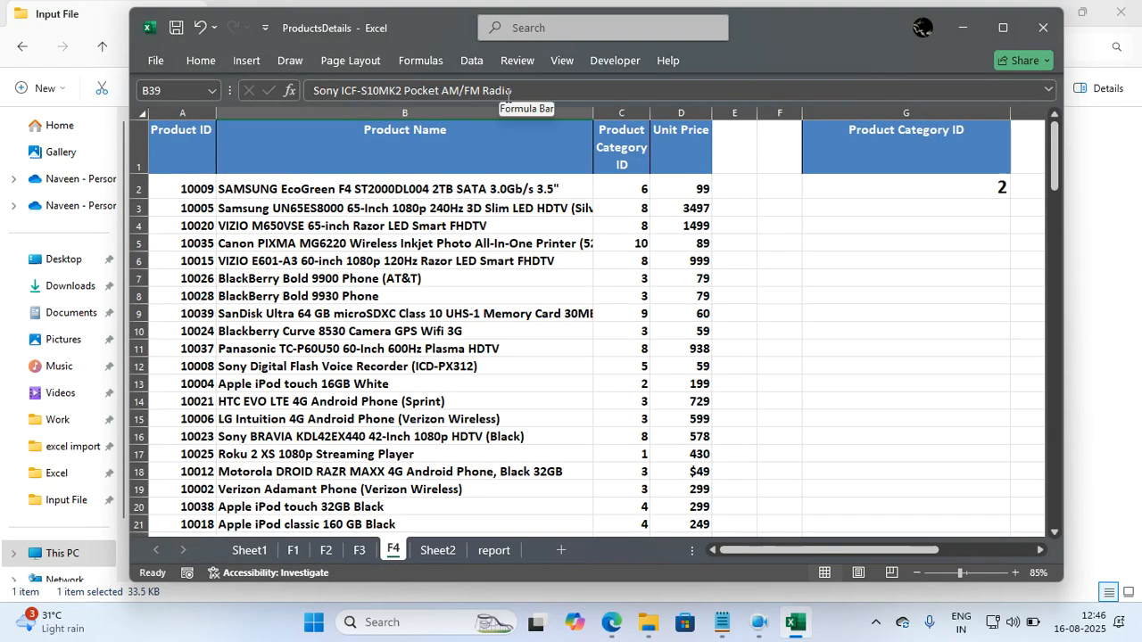
Select the whole product table on the F4 sheet and turn filtering on again.
left_click(455, 230)
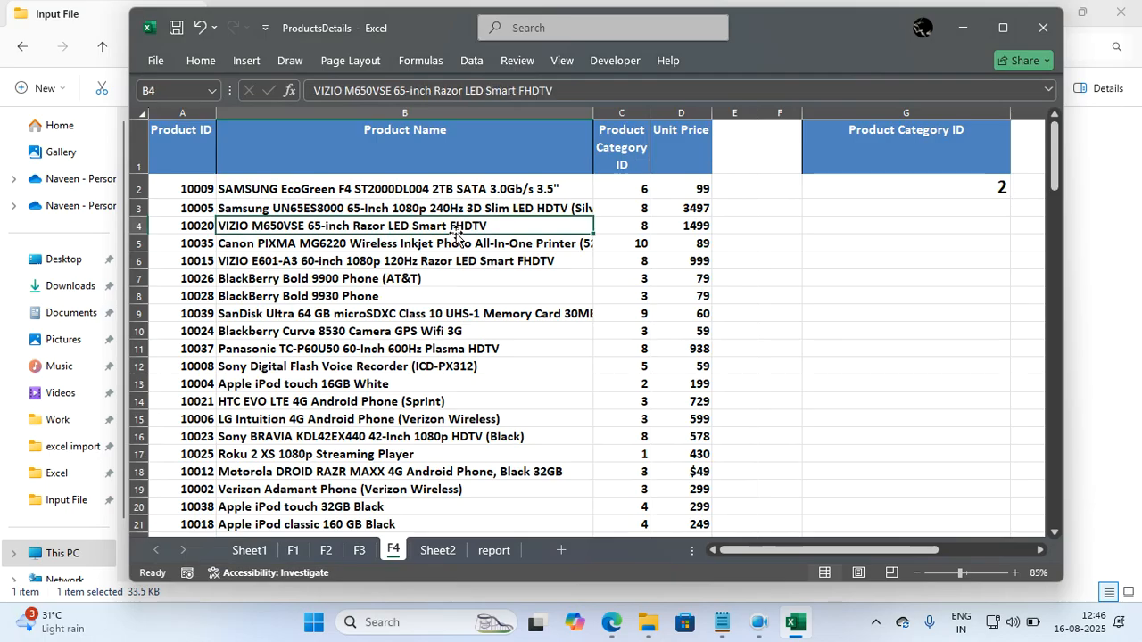
key("ctrl+a")
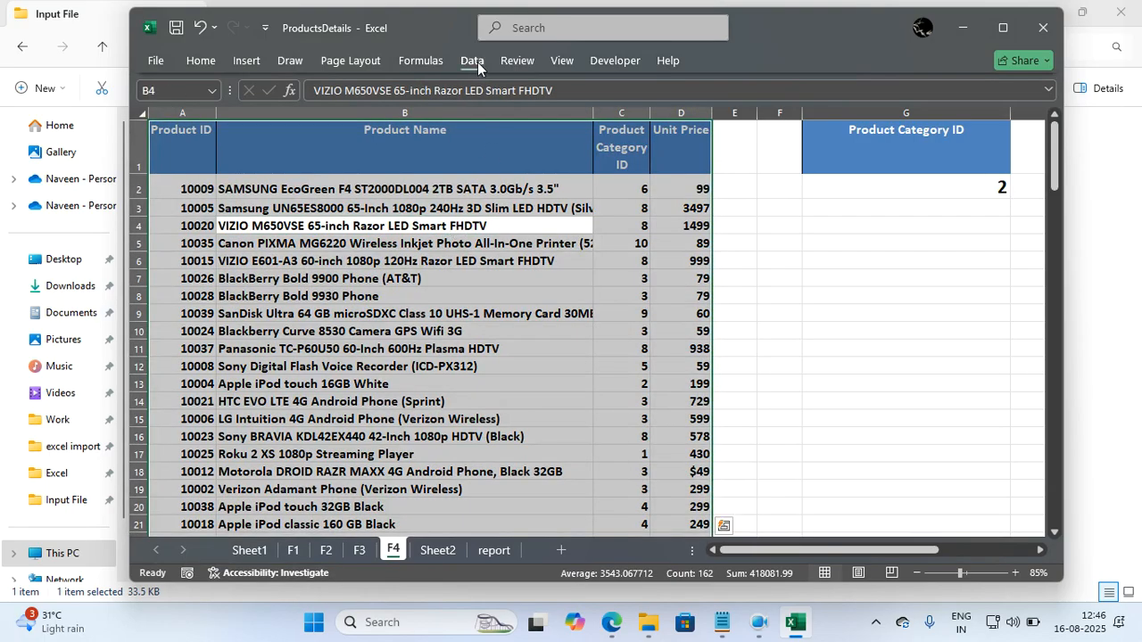
left_click(476, 61)
left_click(515, 100)
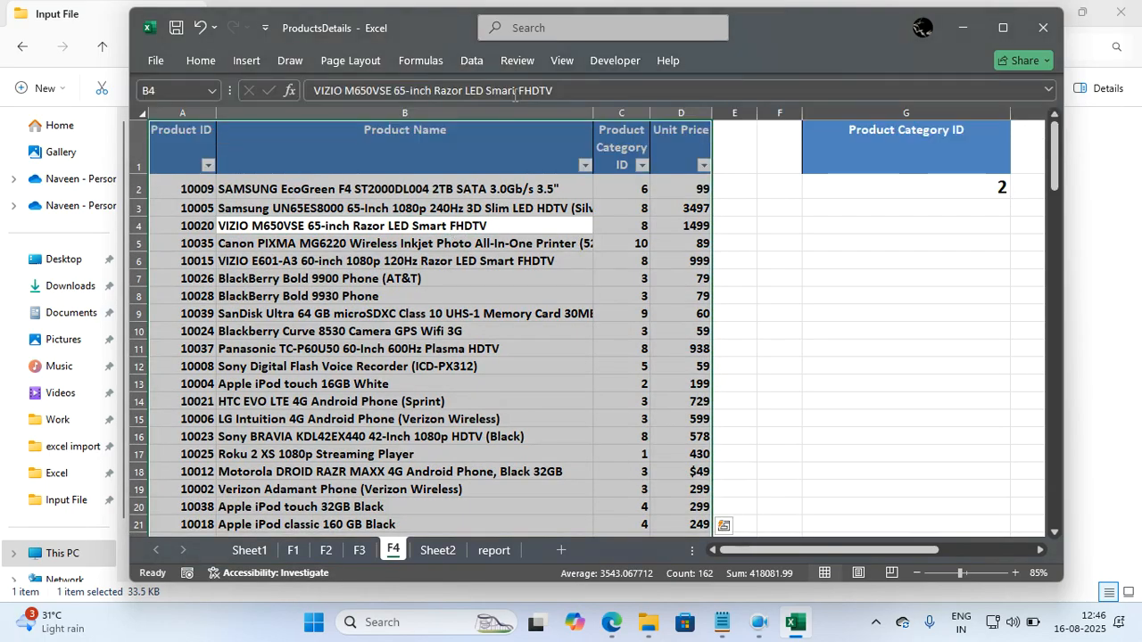
Filter the Product Name column to the products matching "sony".
left_click(584, 165)
left_click(446, 363)
type("son")
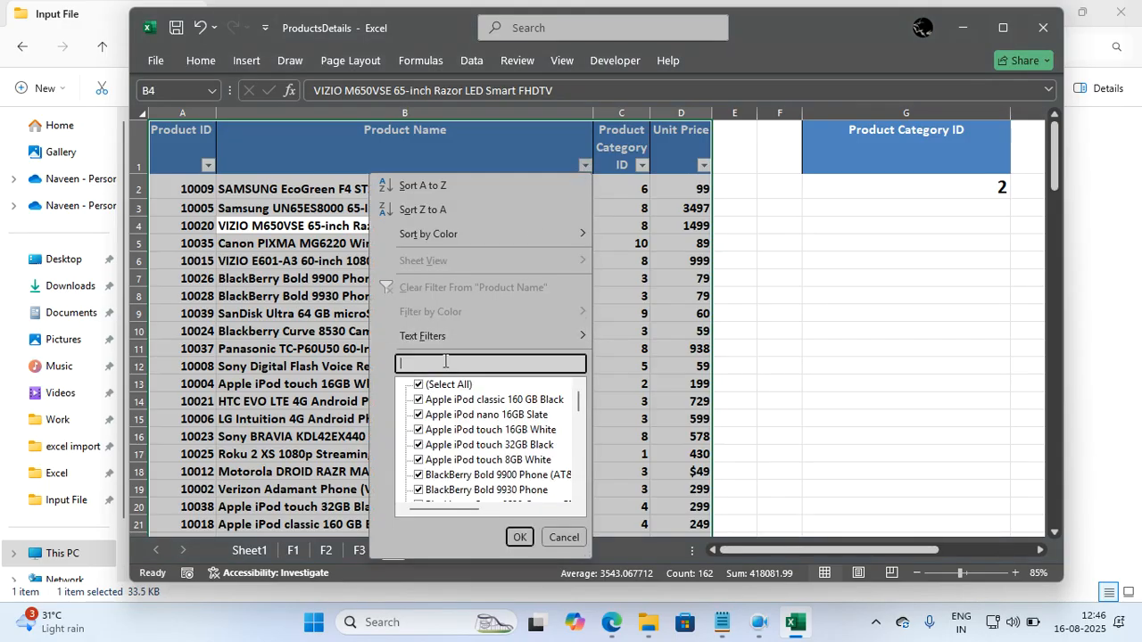
type("y")
key("Return")
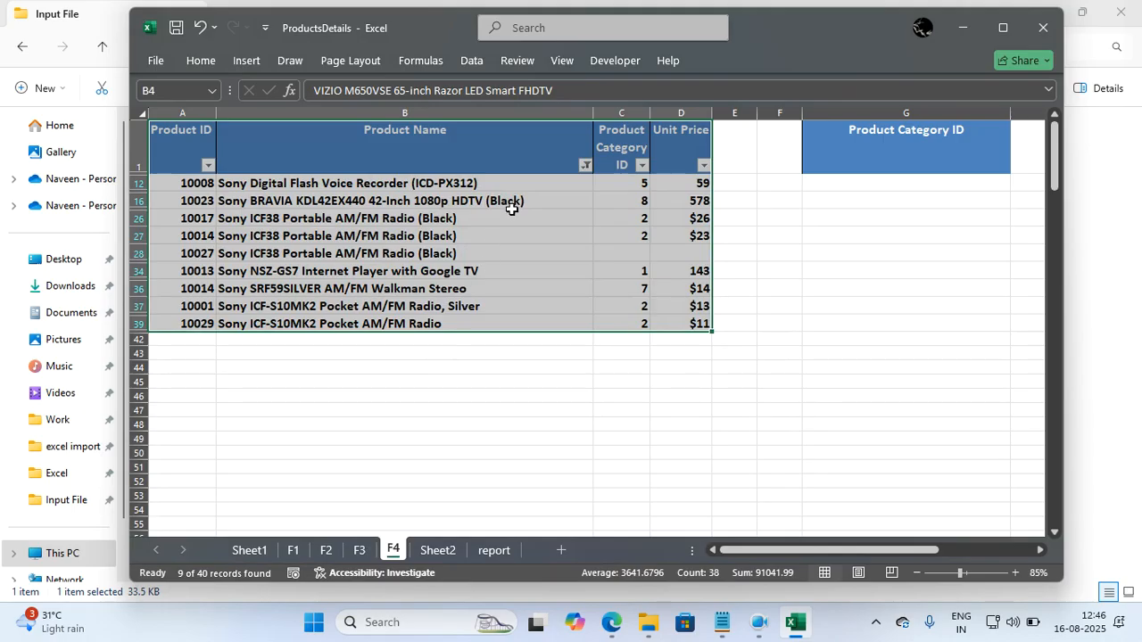
Change the Product Name filter to show the products matching "sam".
left_click(585, 165)
left_click(474, 363)
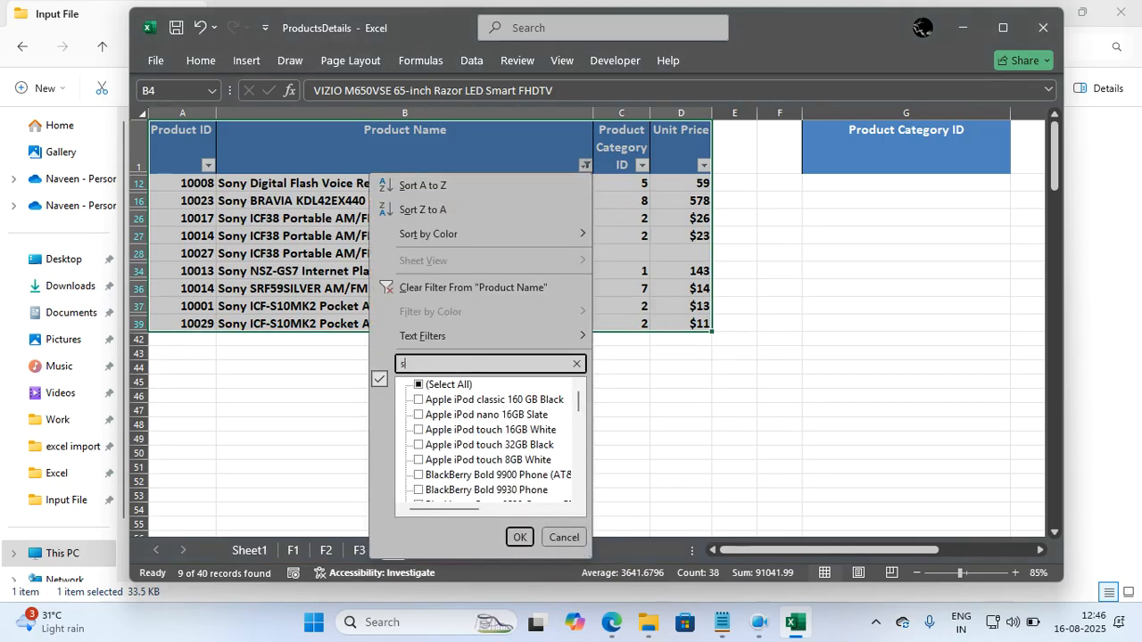
type("sam")
key("Return")
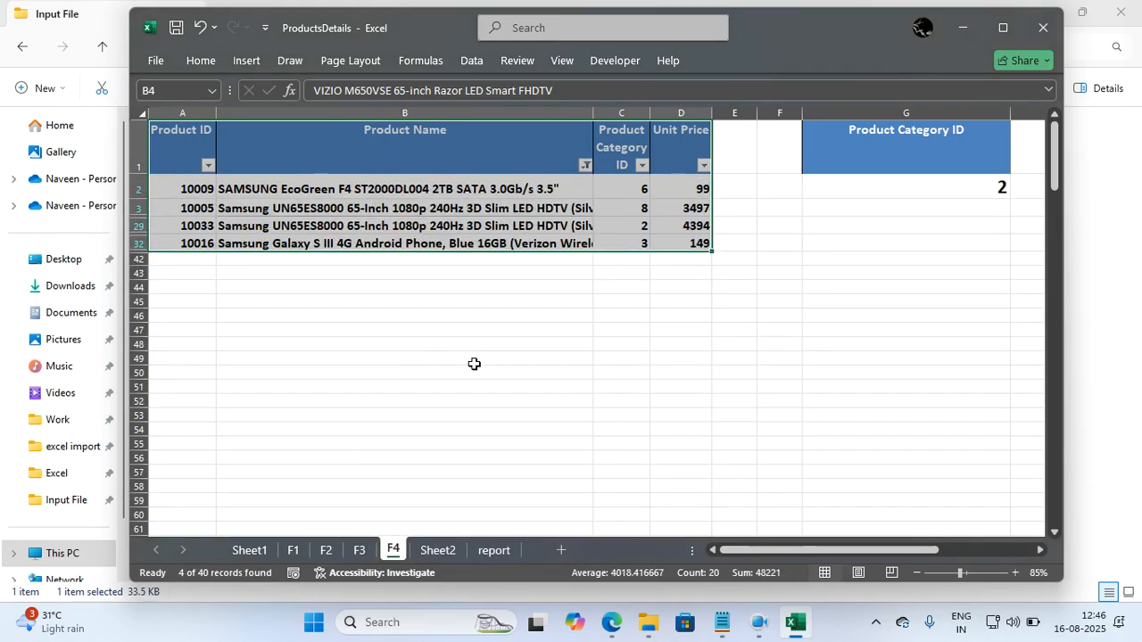
Turn off filtering on the F4 product table to remove the "sam" filter and bring back all rows.
left_click(477, 241)
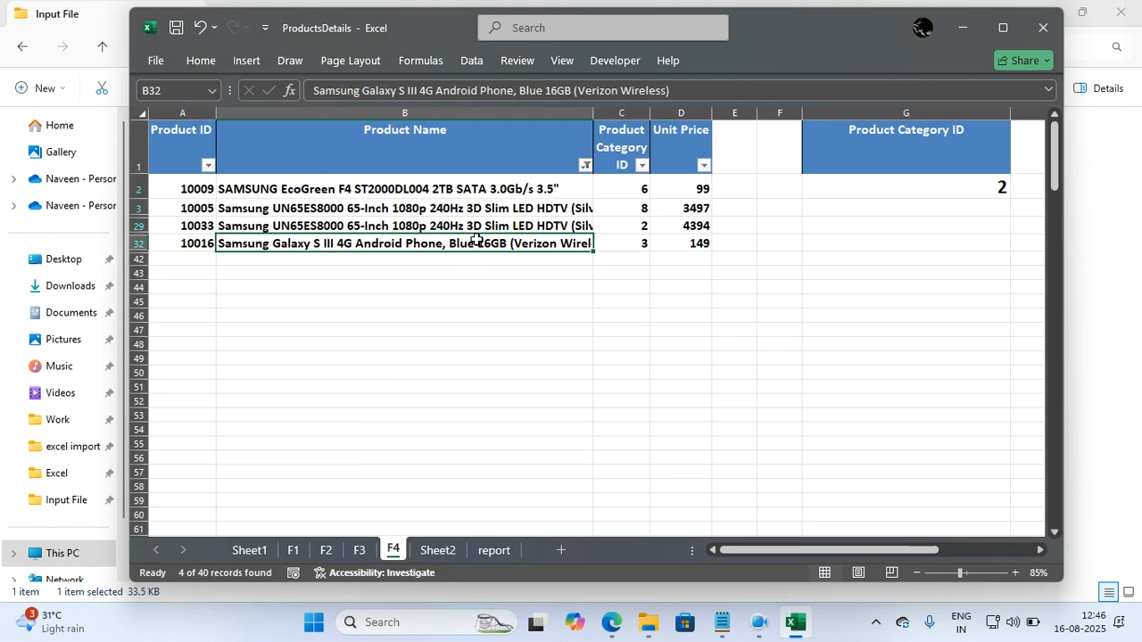
left_click(484, 66)
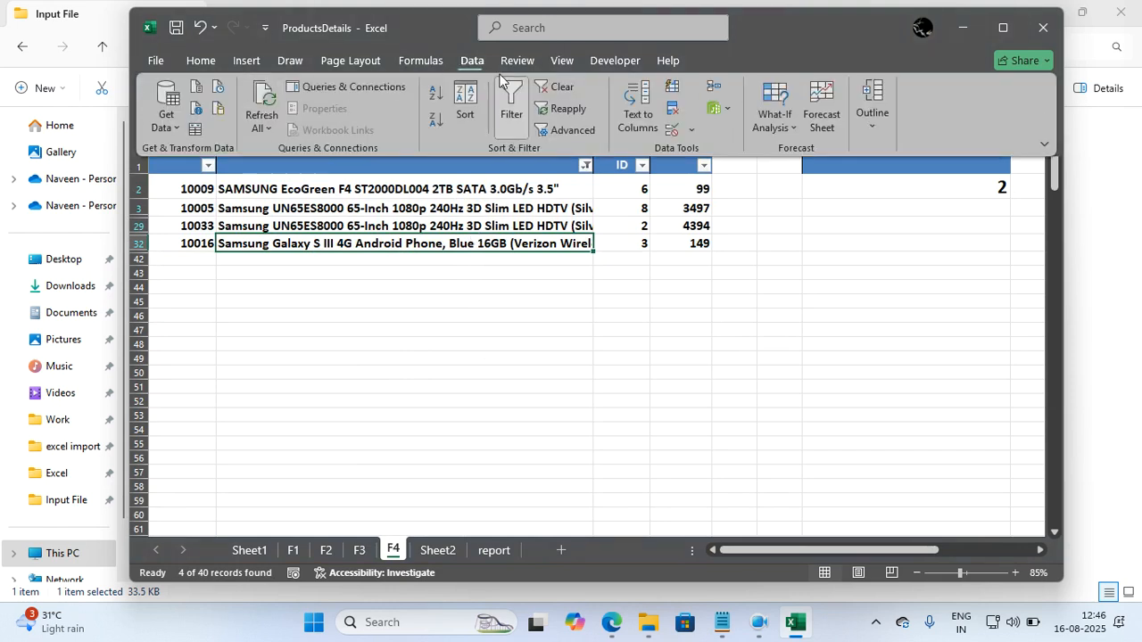
left_click(513, 101)
left_click(517, 241)
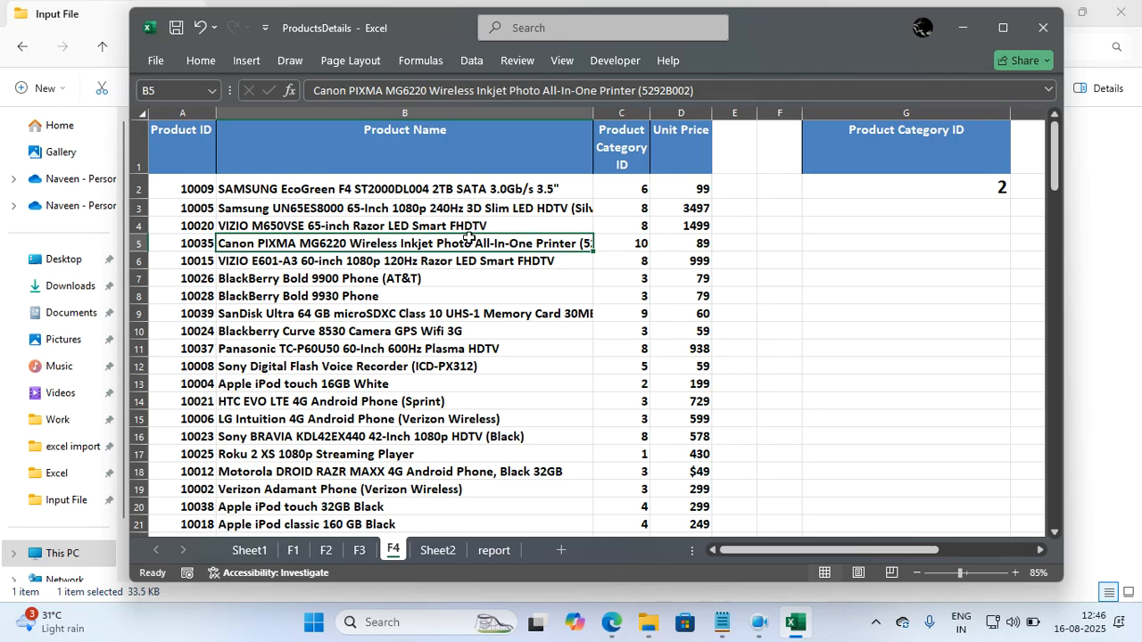
Select the whole product table and turn filtering back on for its header row.
key("ctrl+a")
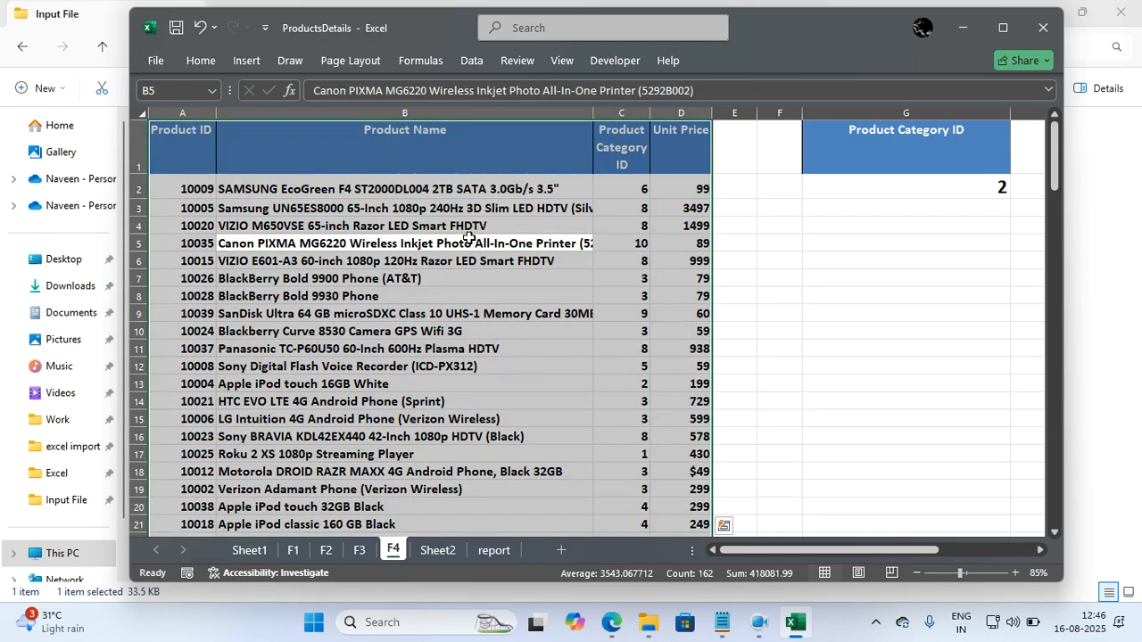
left_click(471, 60)
left_click(527, 91)
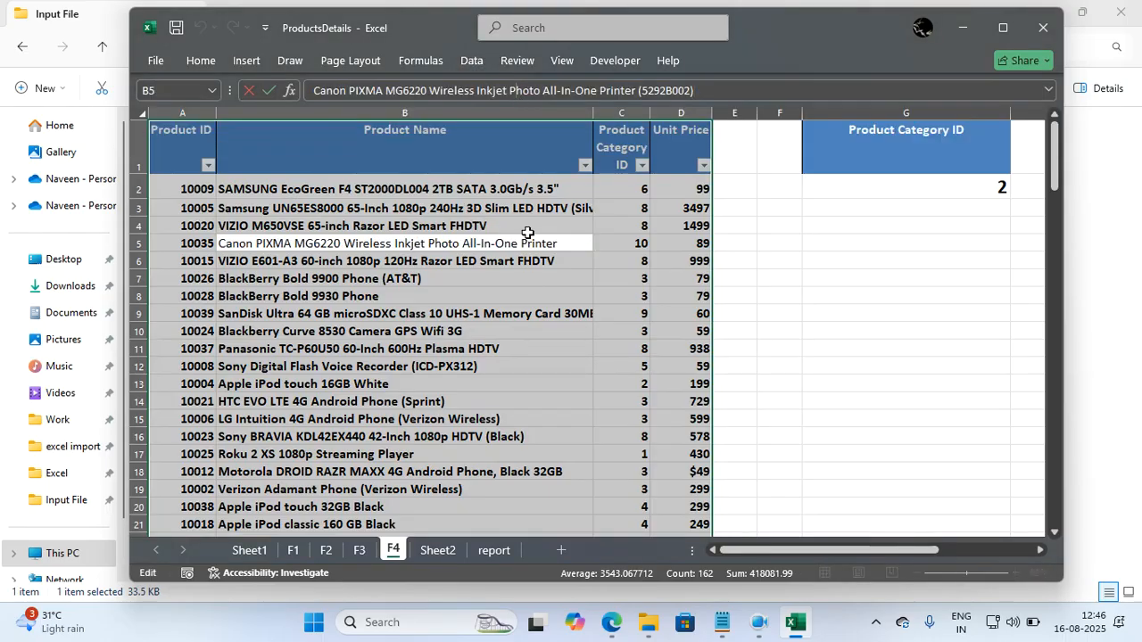
left_click(521, 373)
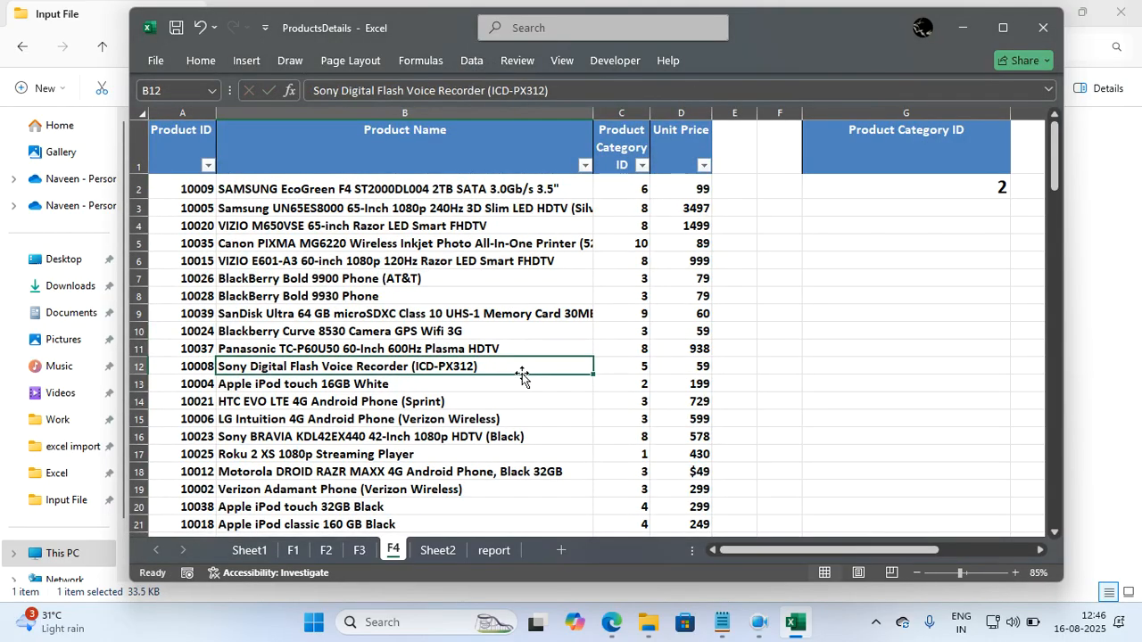
Filter the Product Name column to the products matching "sony".
left_click(585, 168)
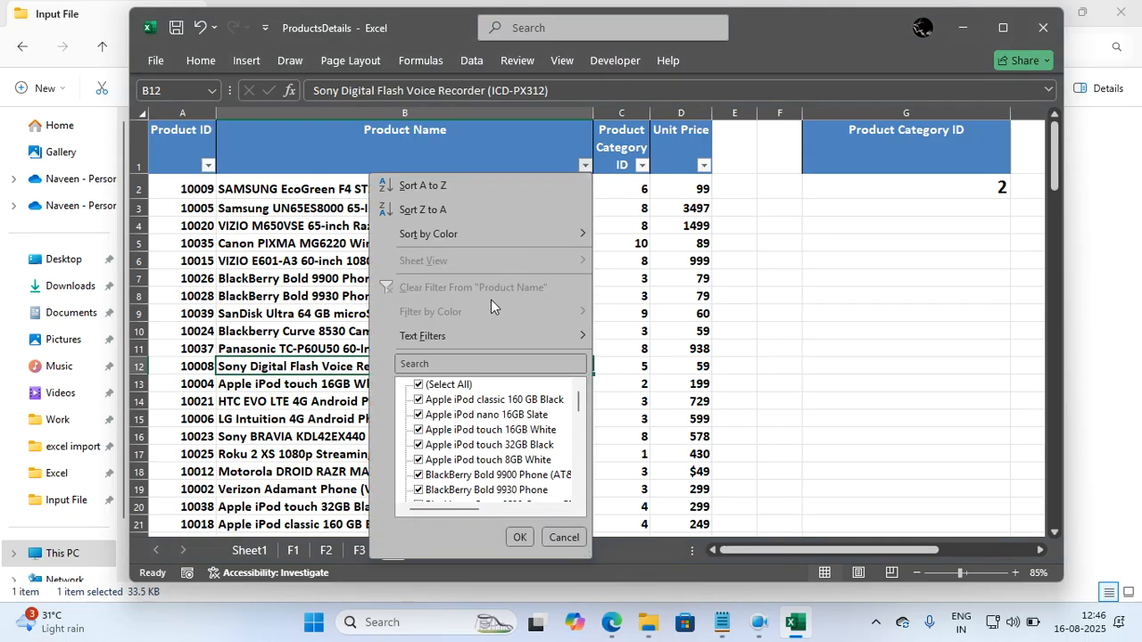
left_click(424, 389)
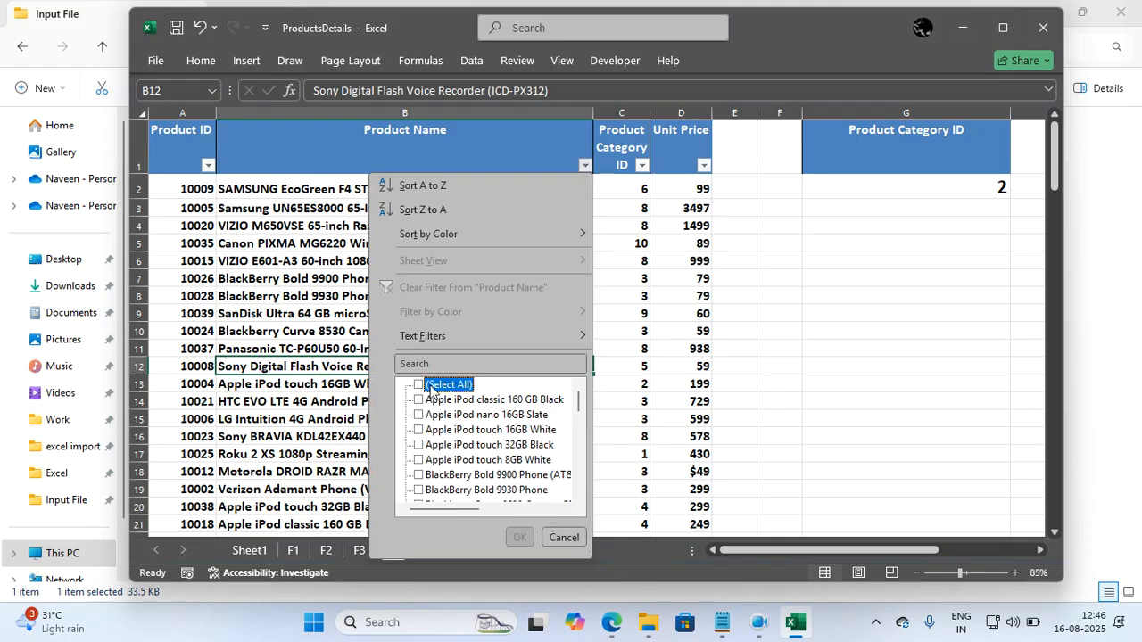
left_click(423, 364)
type("sams")
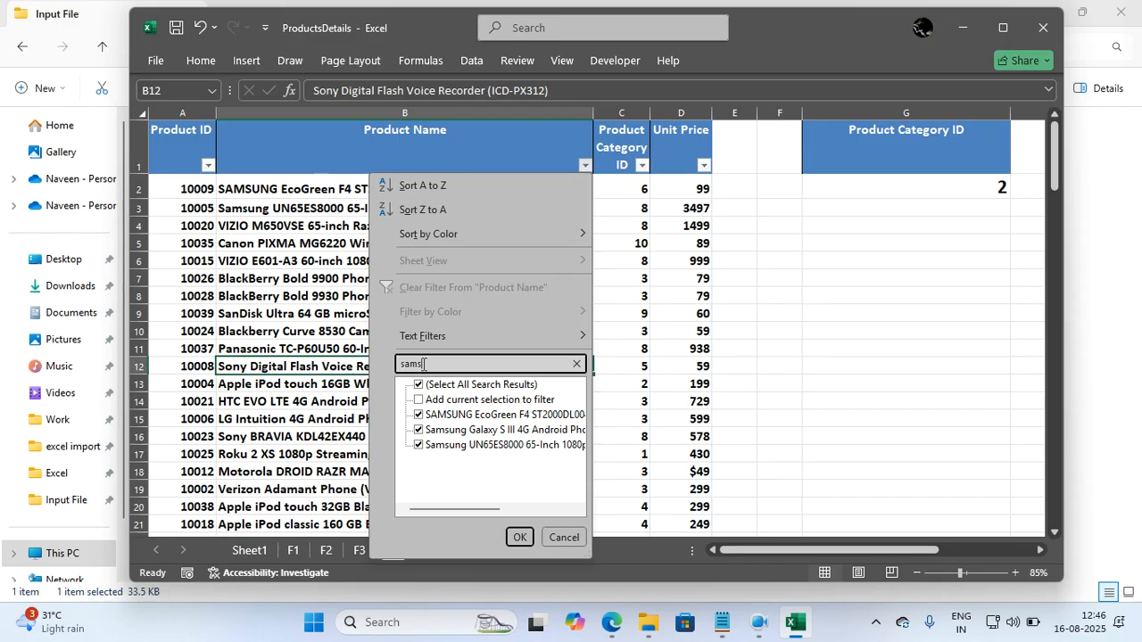
key("BackSpace")
key("BackSpace")
key("BackSpace")
key("BackSpace")
type("sony")
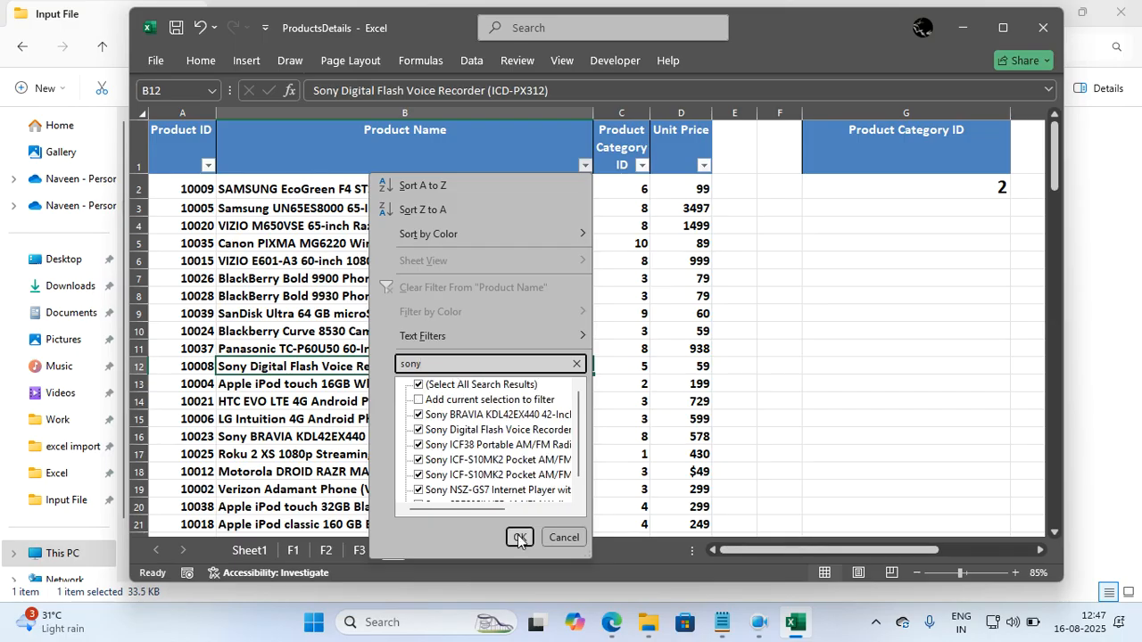
left_click(517, 535)
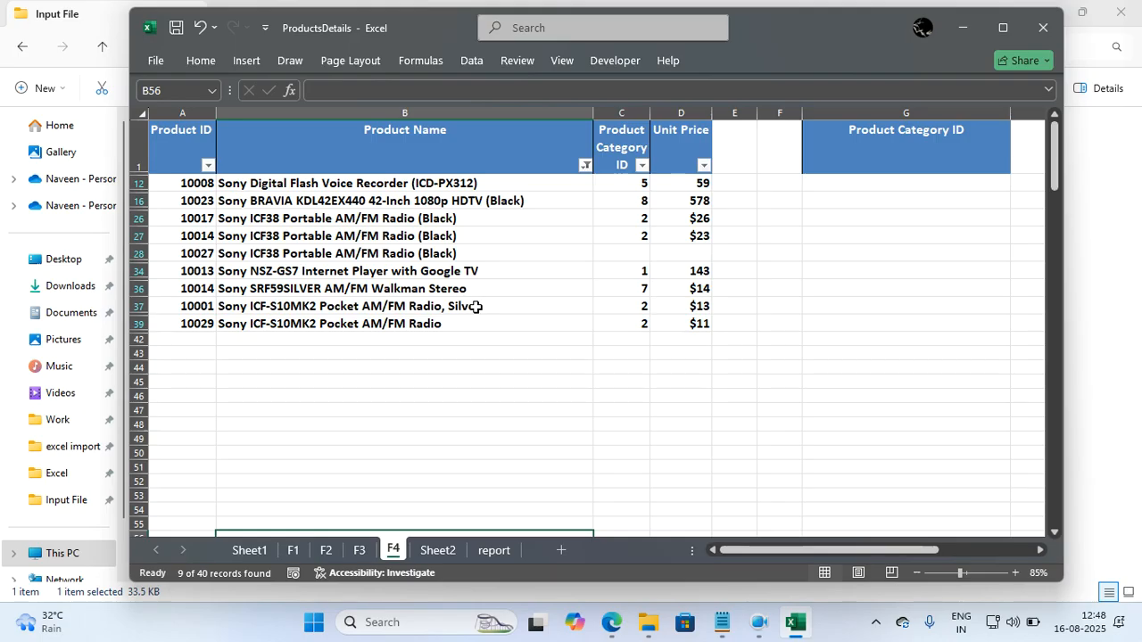
Add the products matching "sam" to the current Product Name filter, keeping the Sony products selected.
left_click(454, 291)
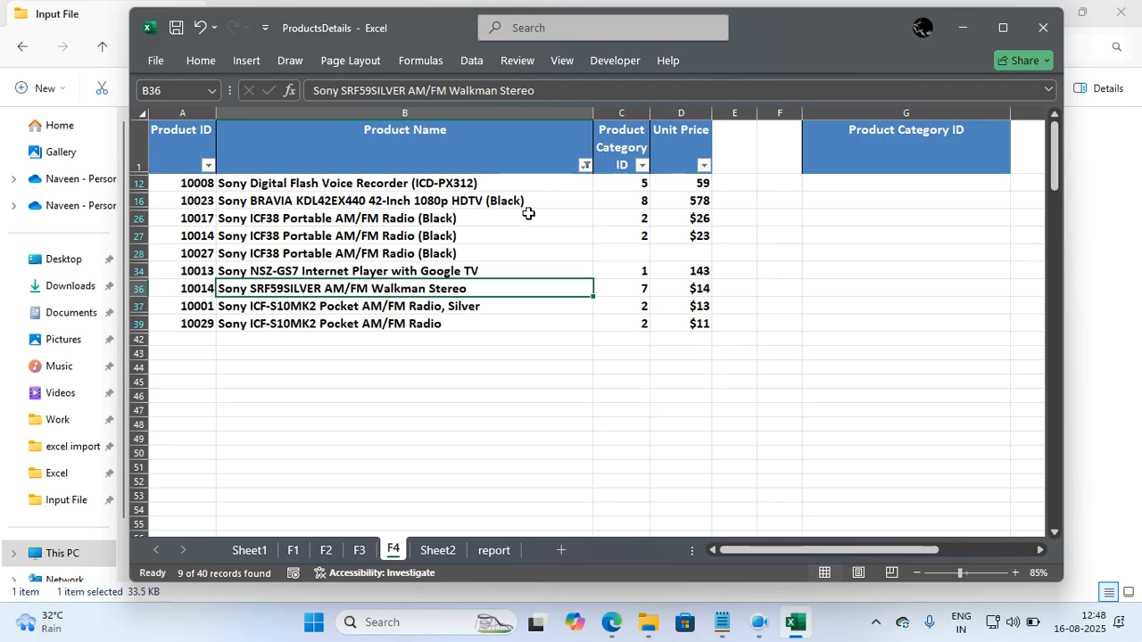
left_click(585, 166)
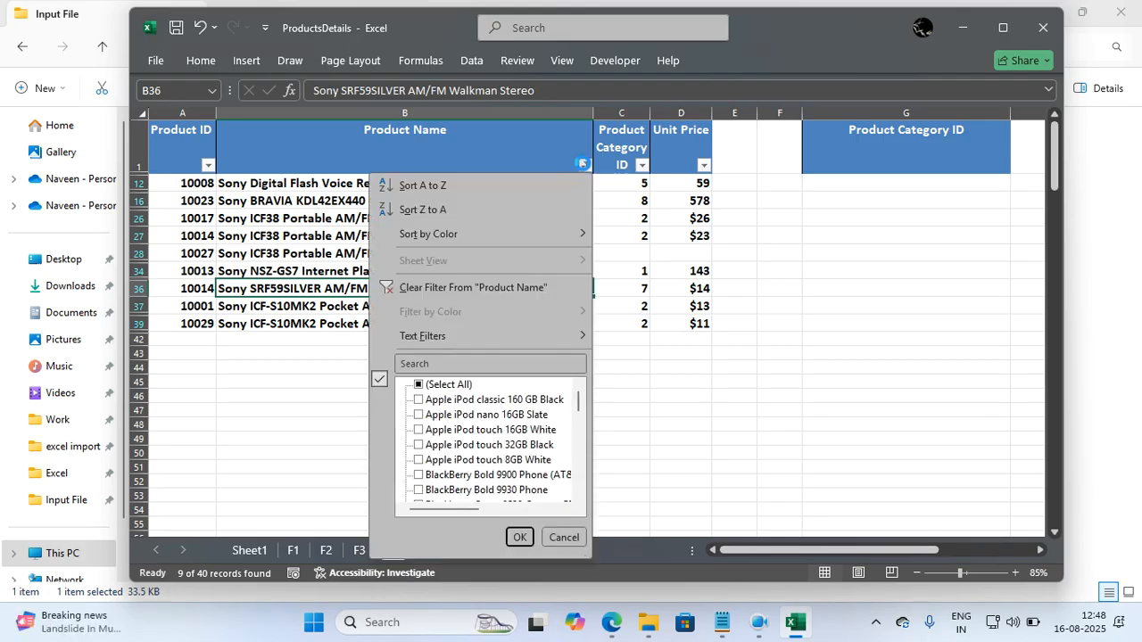
left_click(439, 364)
type("sam")
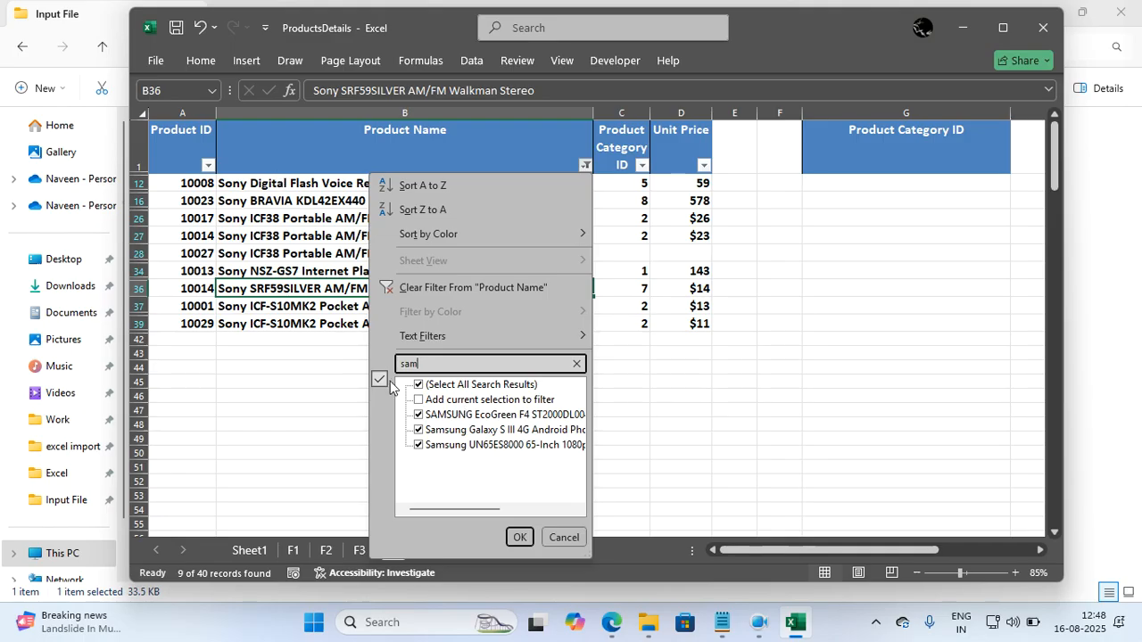
left_click(418, 400)
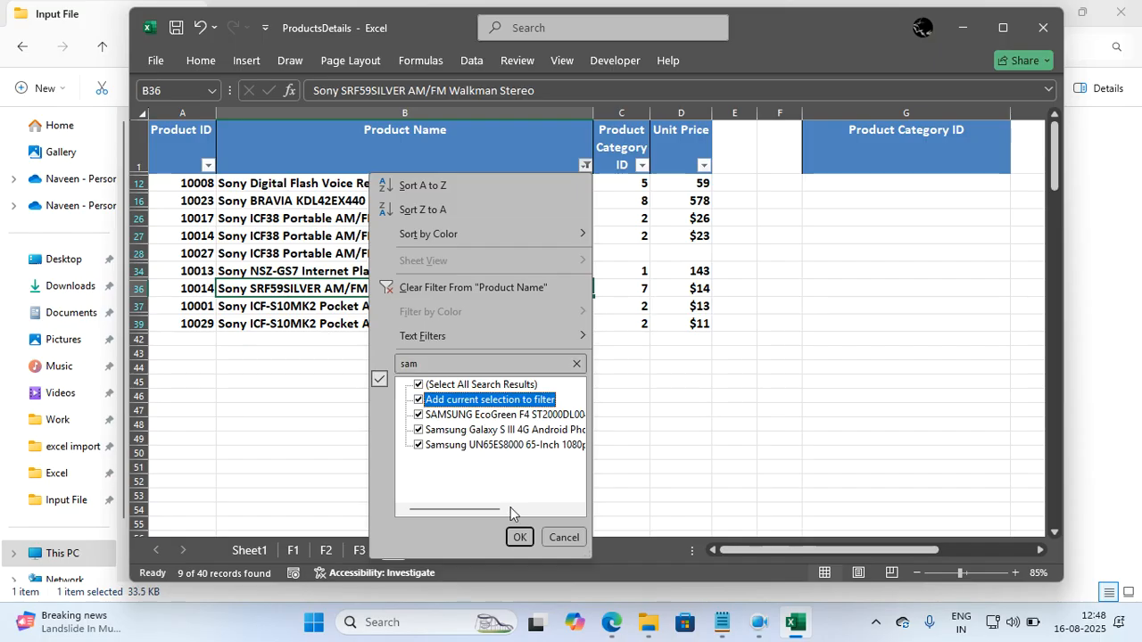
left_click(517, 537)
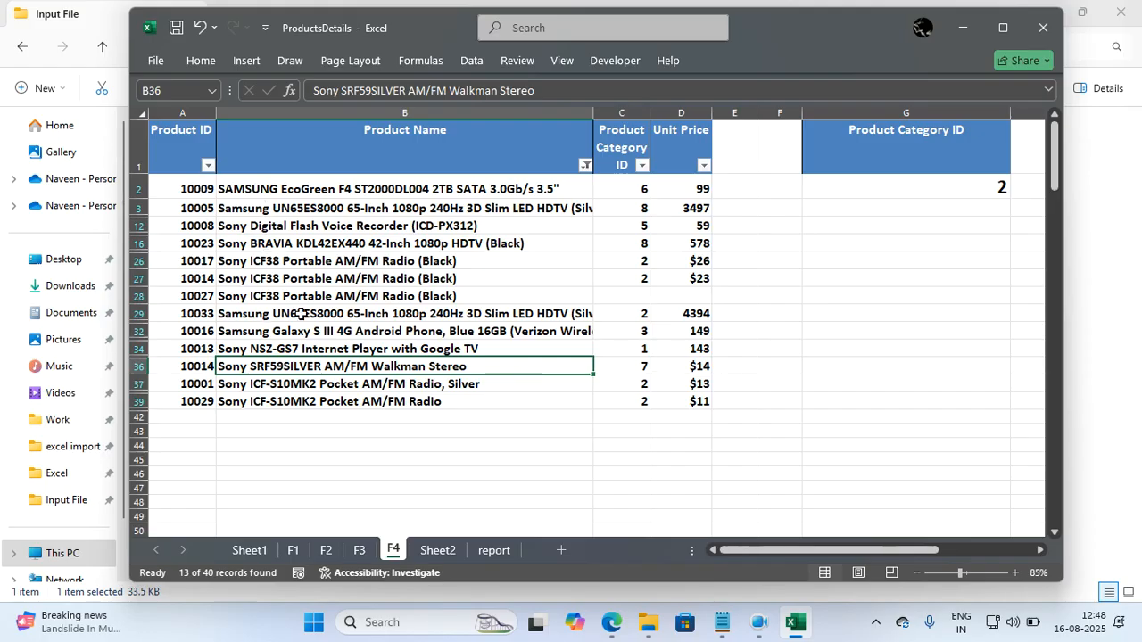
Sort the filtered rows by Product Name from A to Z and clear the Product Name filter.
left_click(585, 165)
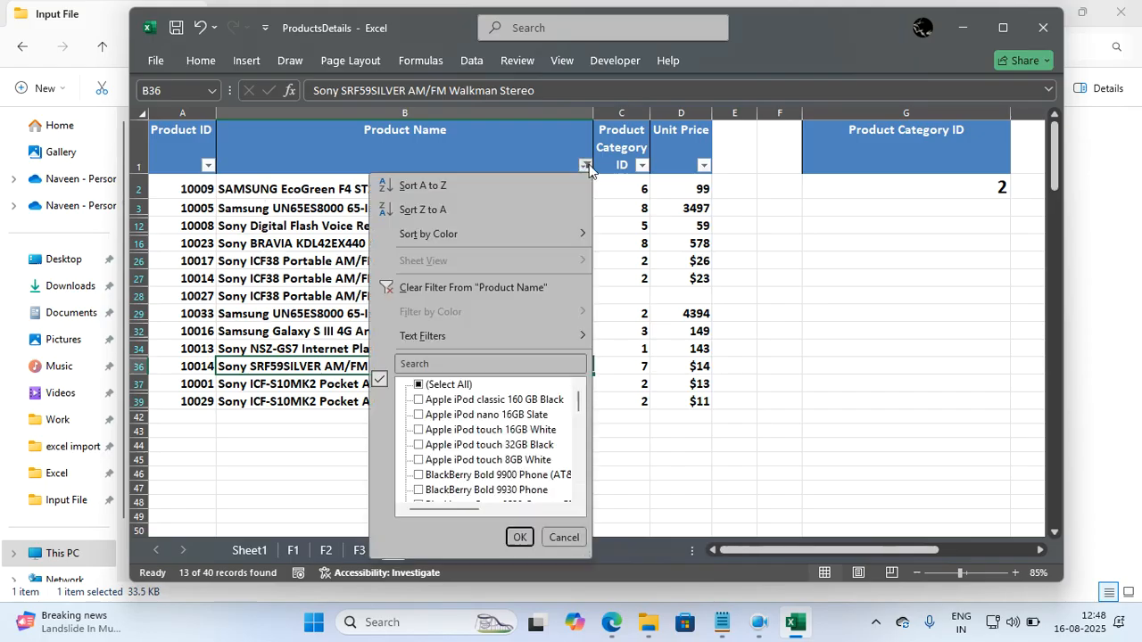
left_click(429, 188)
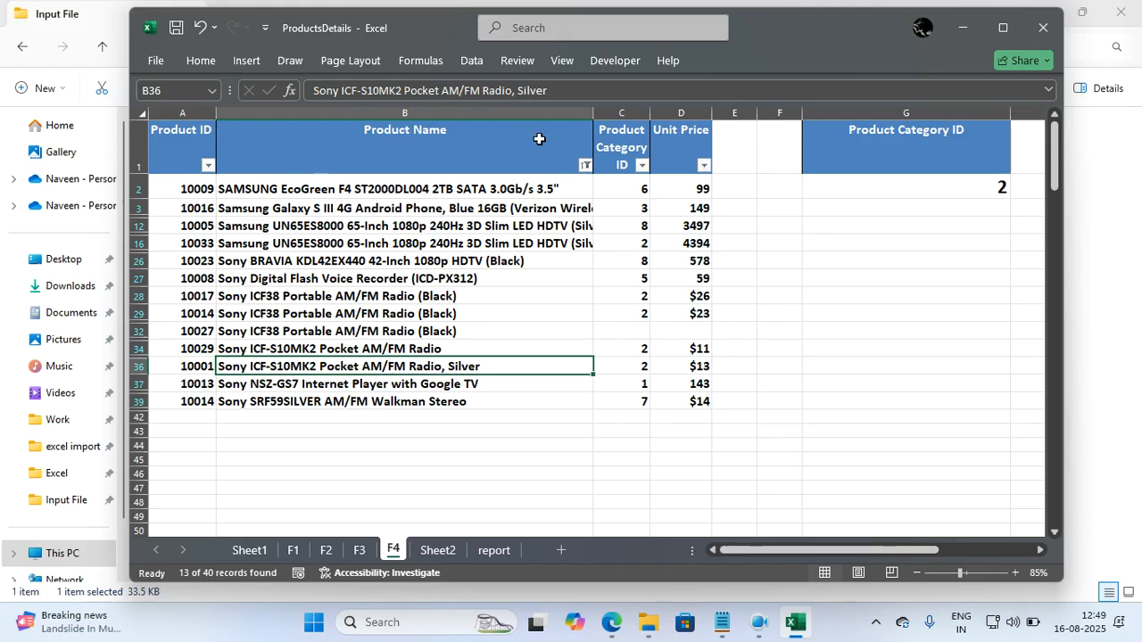
left_click(484, 207)
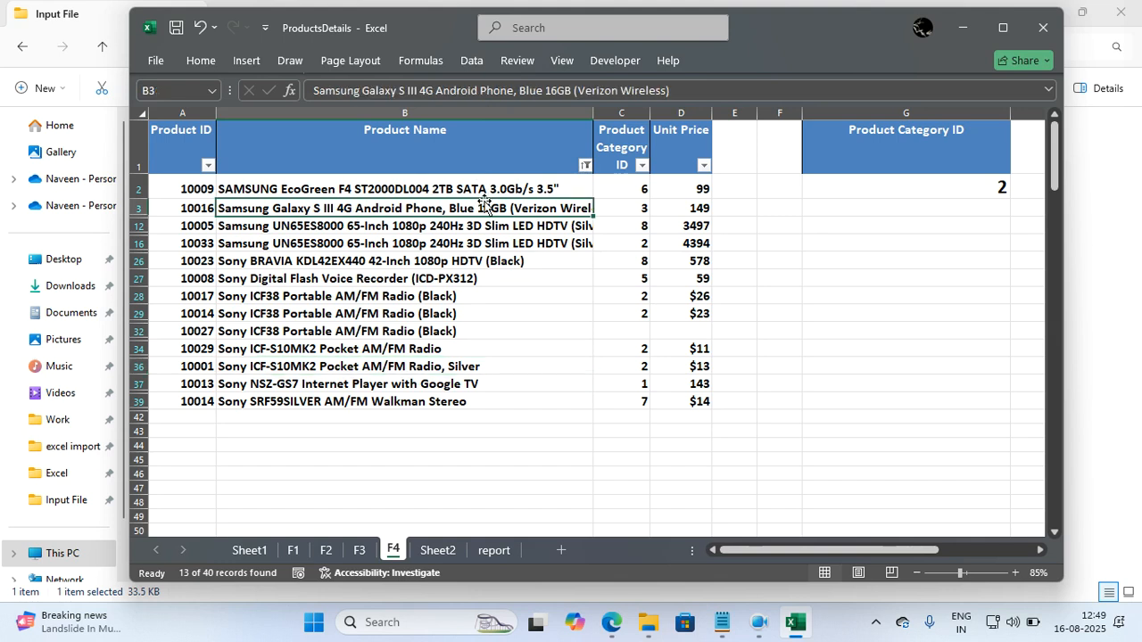
left_click(585, 165)
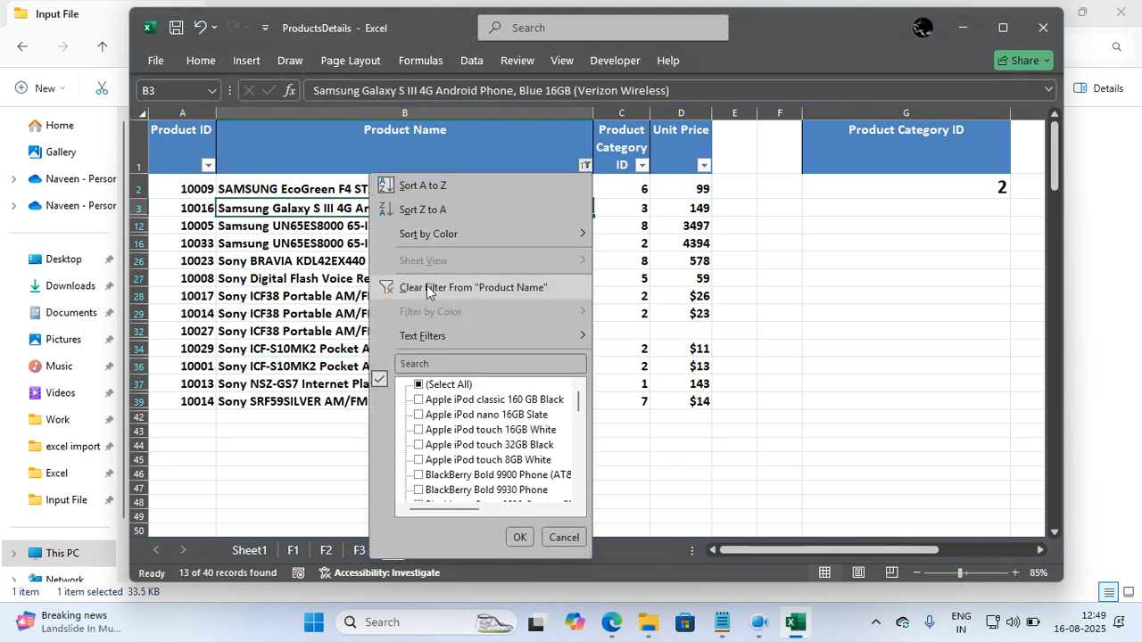
left_click(426, 286)
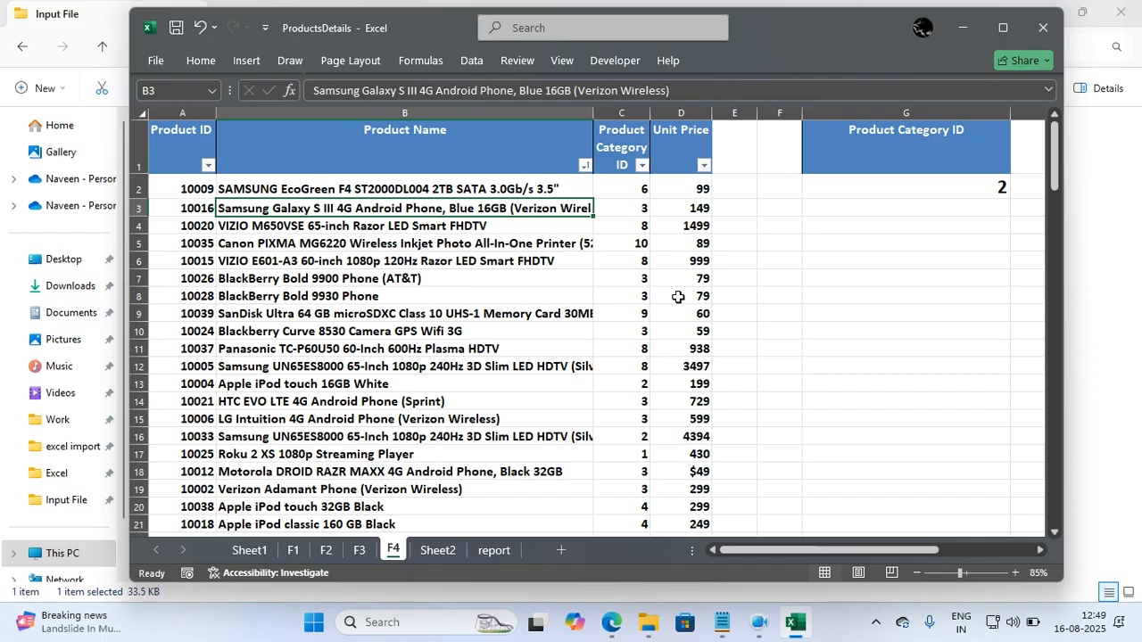
Apply a number filter to the Unit Price column for values less than 50.
left_click(704, 165)
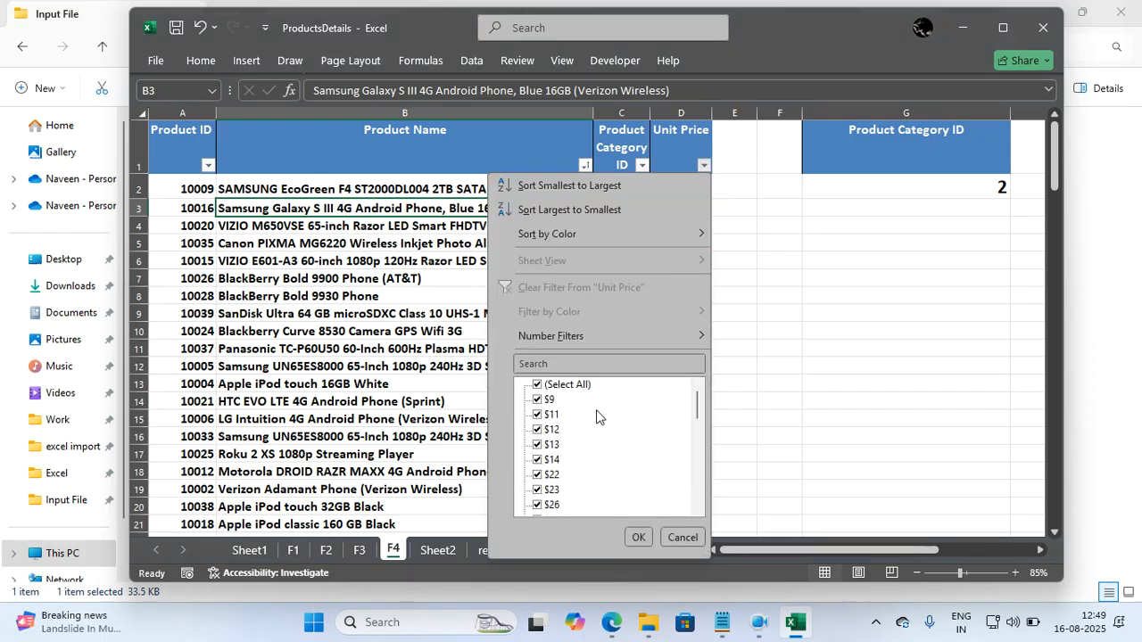
mouse_move(674, 340)
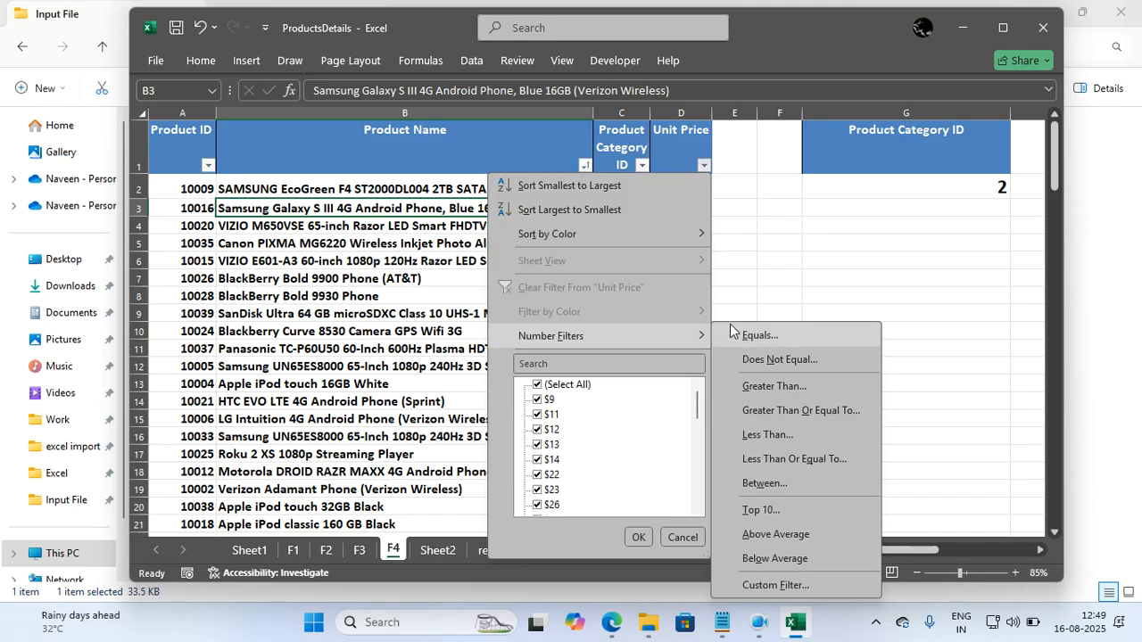
left_click(768, 435)
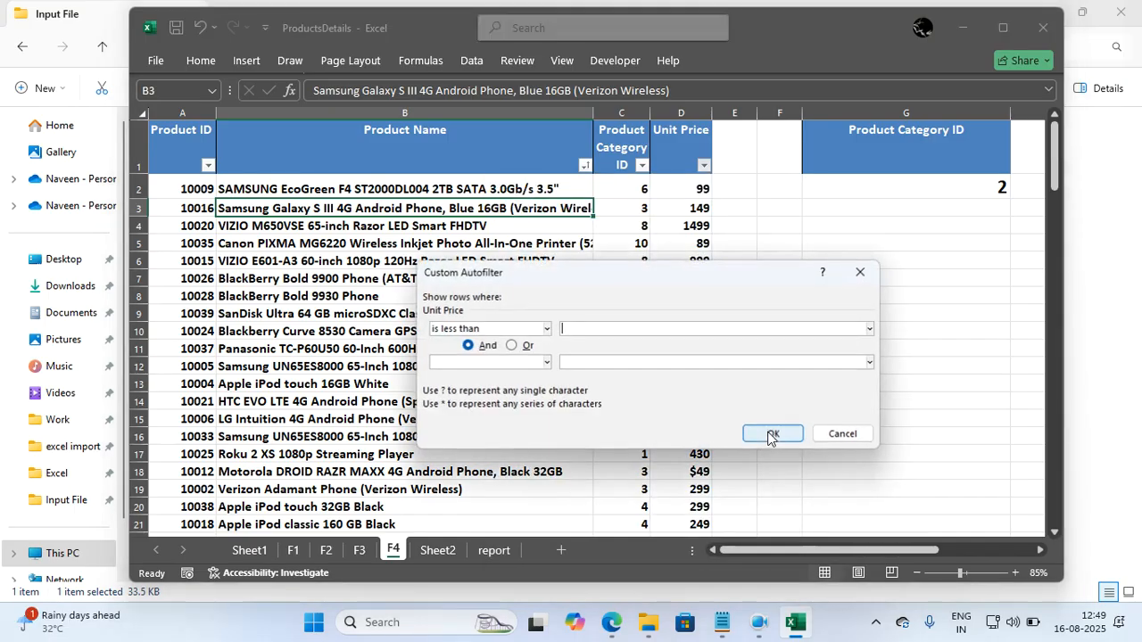
type("50")
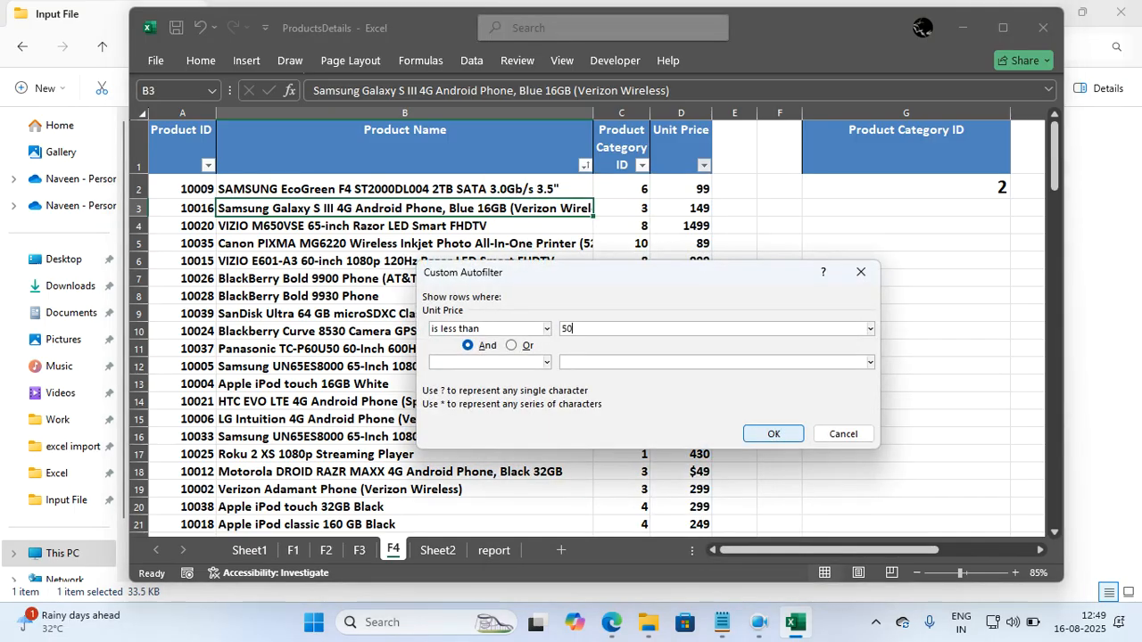
left_click(774, 435)
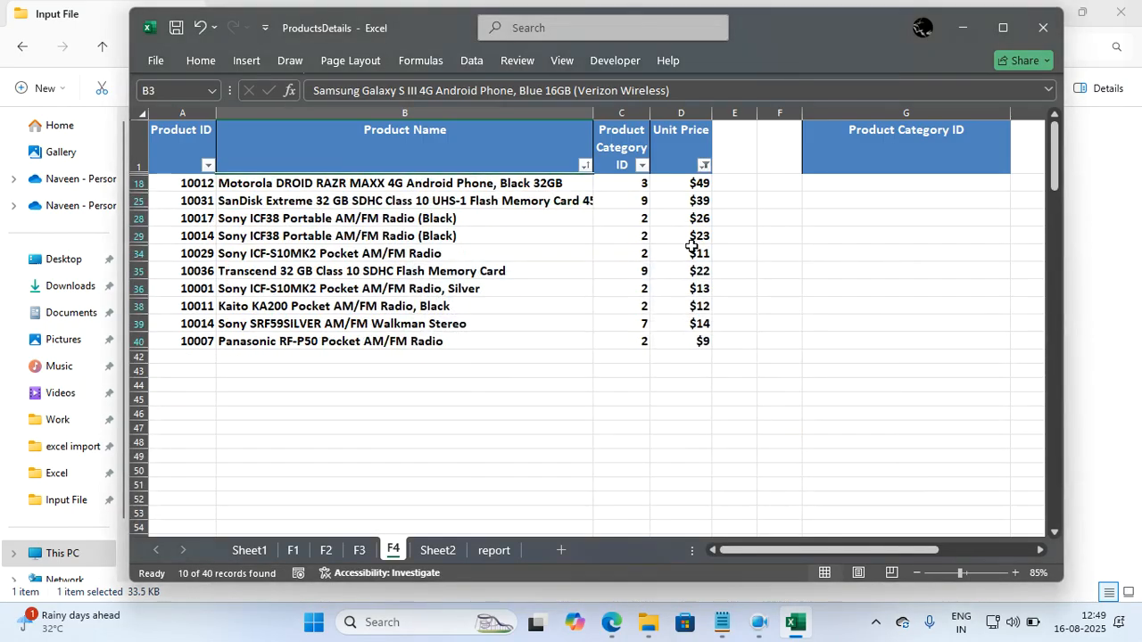
Sort the filtered rows by Unit Price from smallest to largest.
left_click(704, 165)
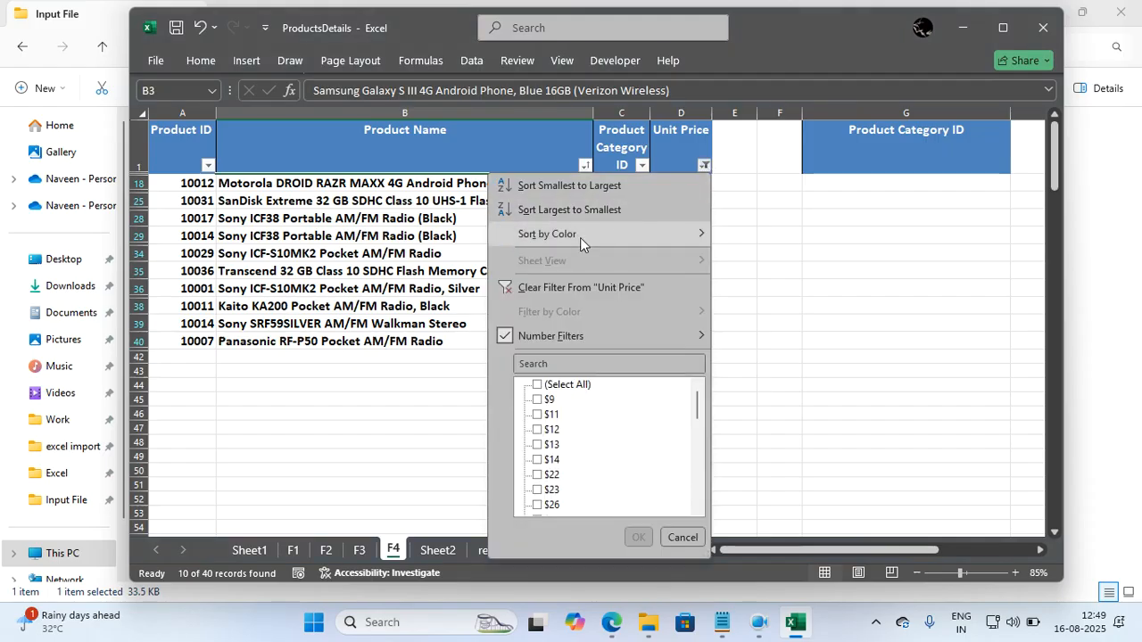
left_click(545, 193)
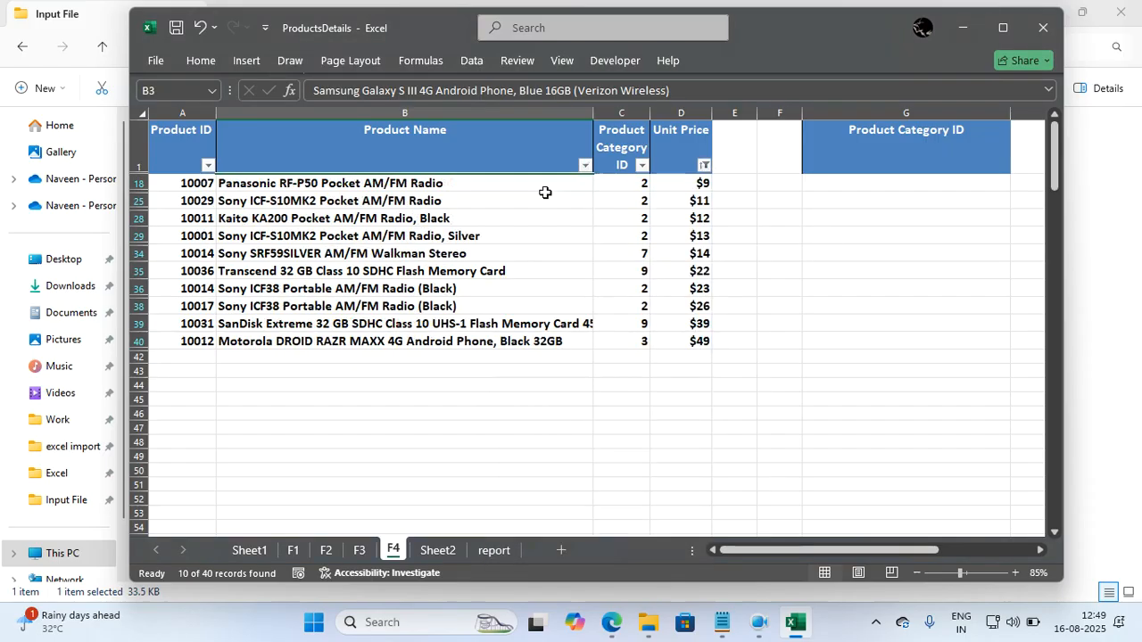
left_click(675, 306)
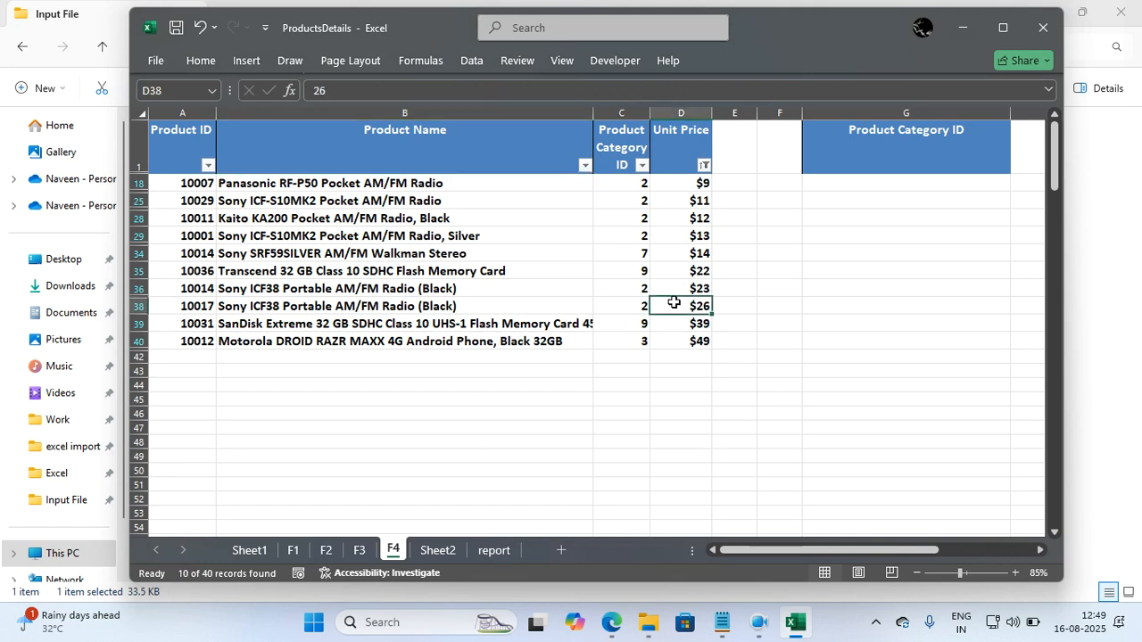
Turn off filtering on the product table to remove the Unit Price filter and restore all rows.
left_click(473, 61)
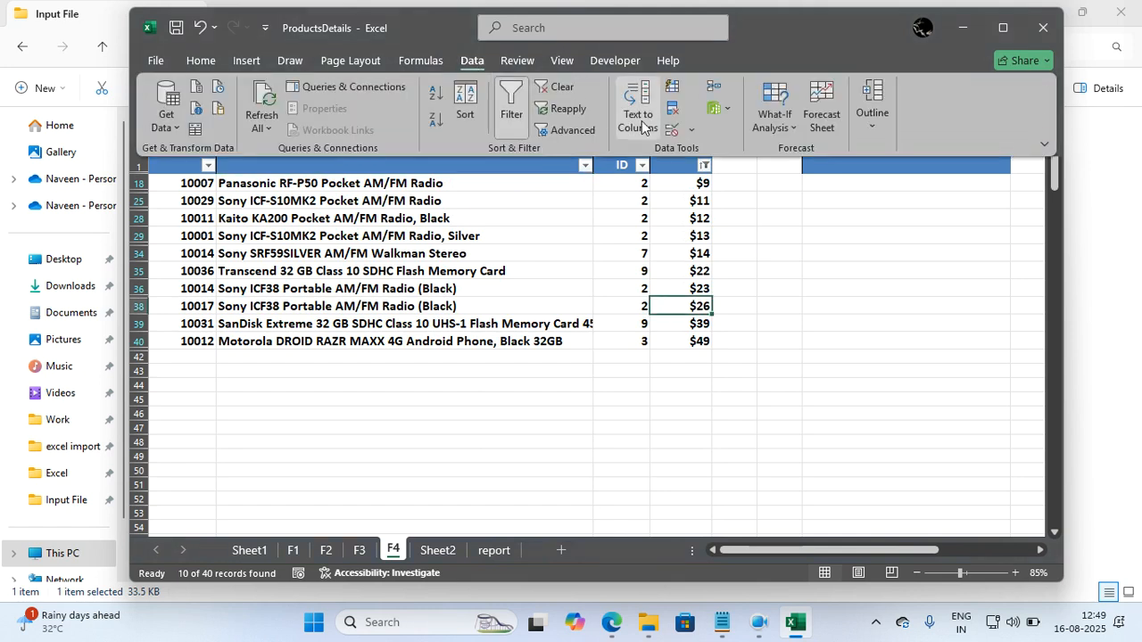
left_click(517, 101)
left_click(515, 310)
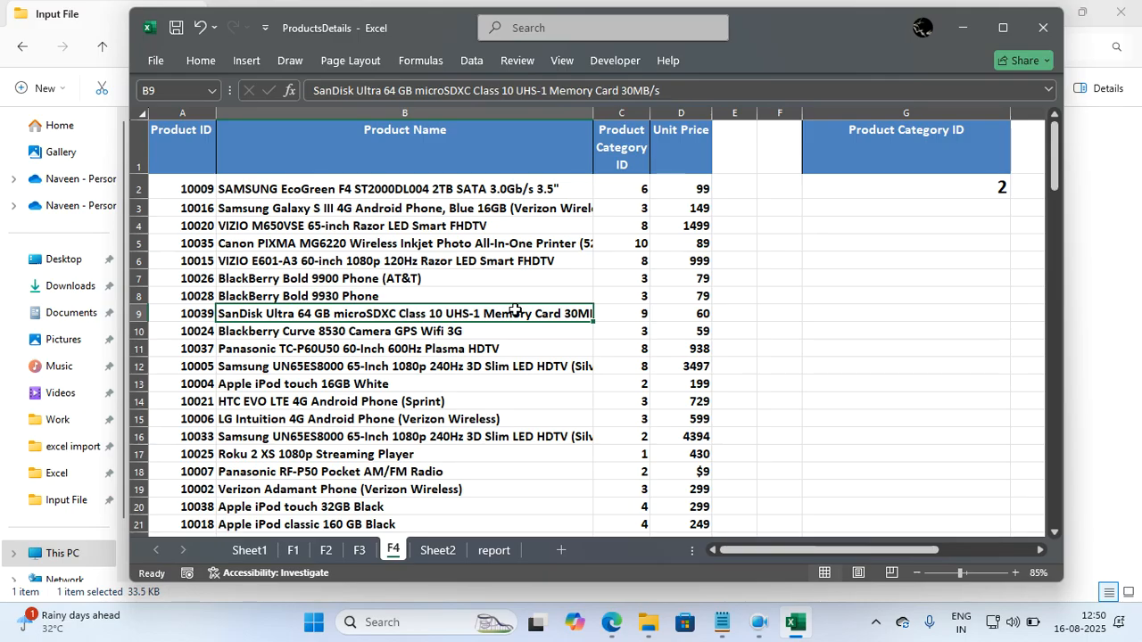
left_click(492, 272)
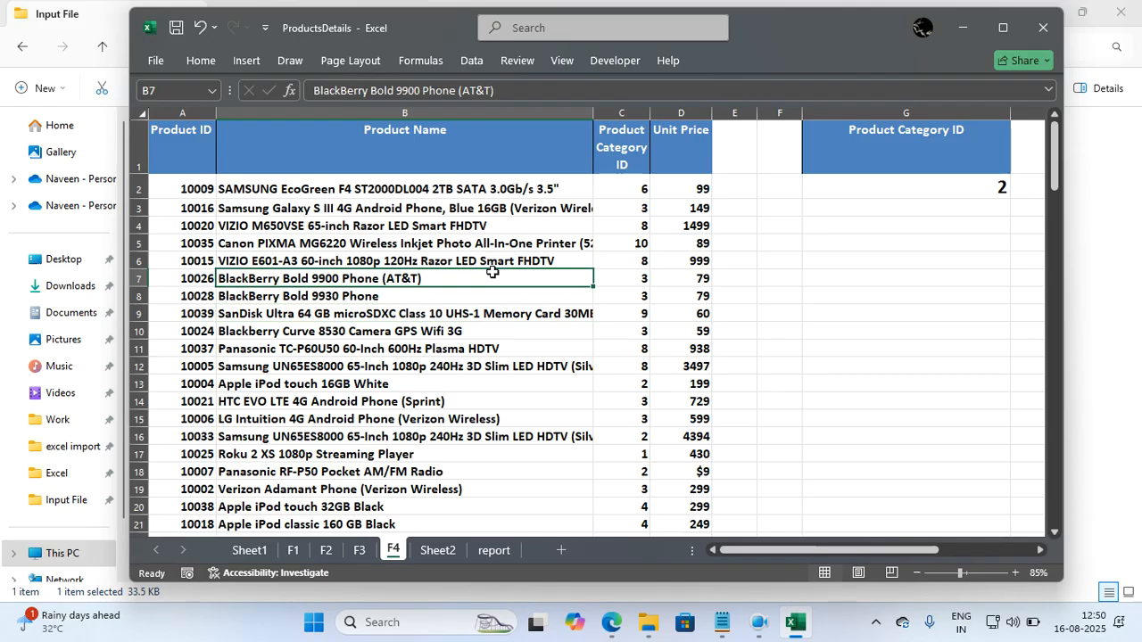
Stretch the workbook window to the full height of the screen and select the empty cell G8.
double_click(598, 586)
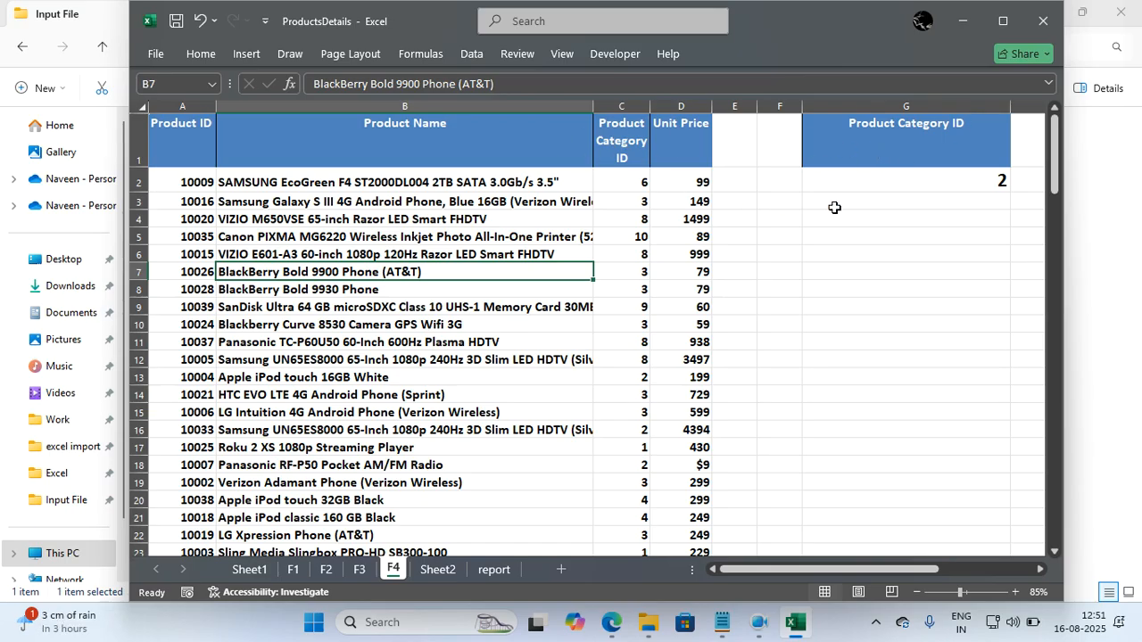
left_click(962, 173)
left_click(536, 316)
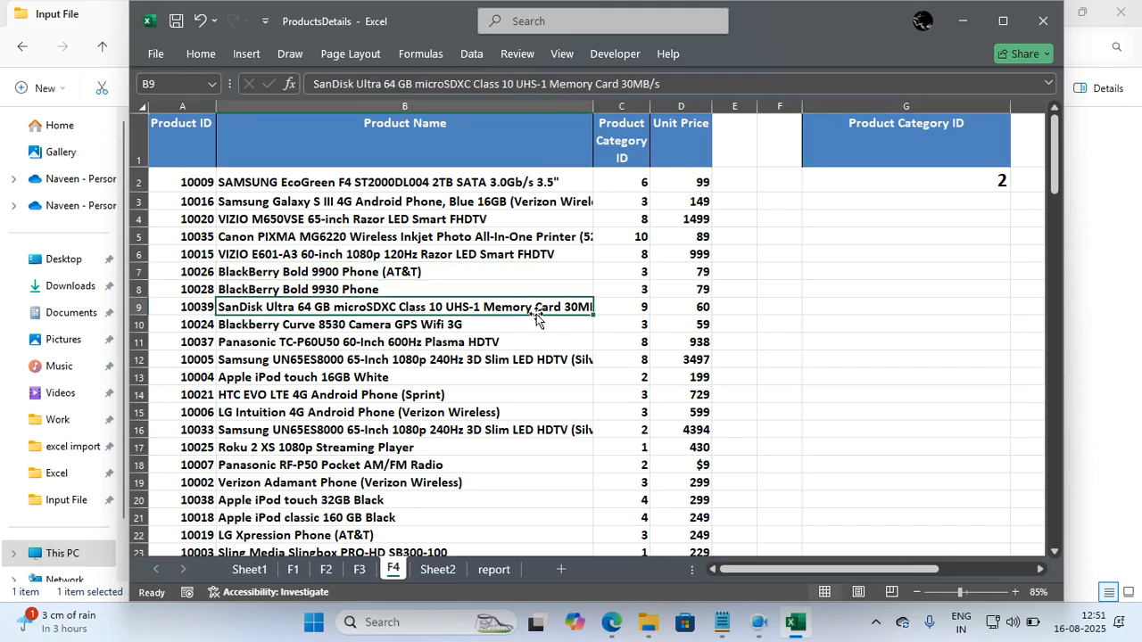
left_click(840, 286)
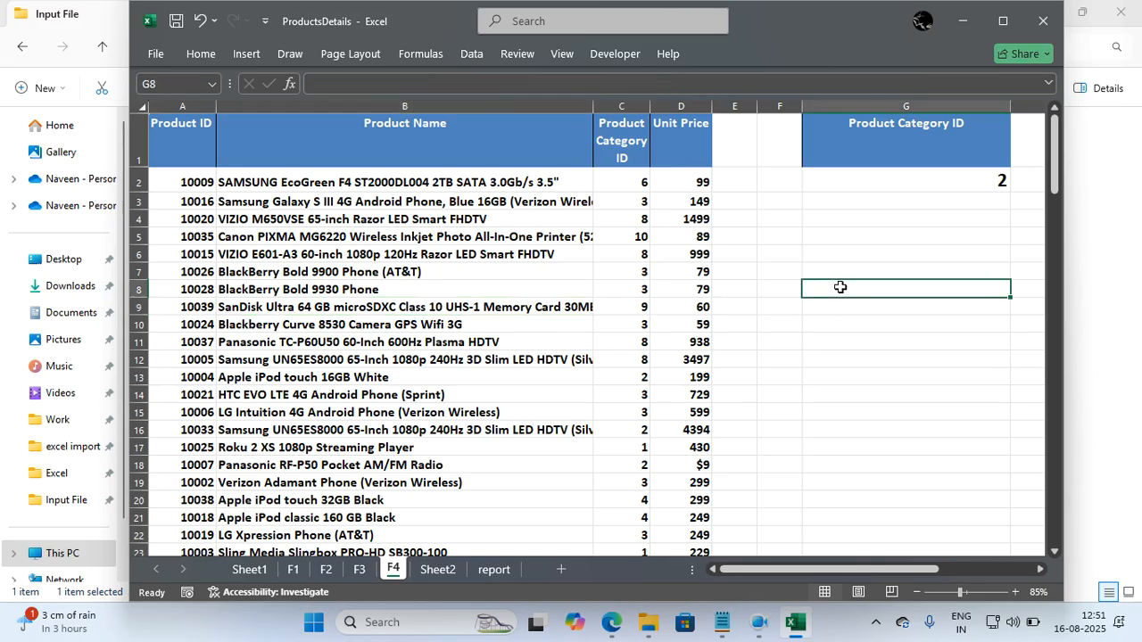
Check the Product Category ID criteria in G1:G2 and select the whole product table.
left_click_drag(897, 143, 897, 174)
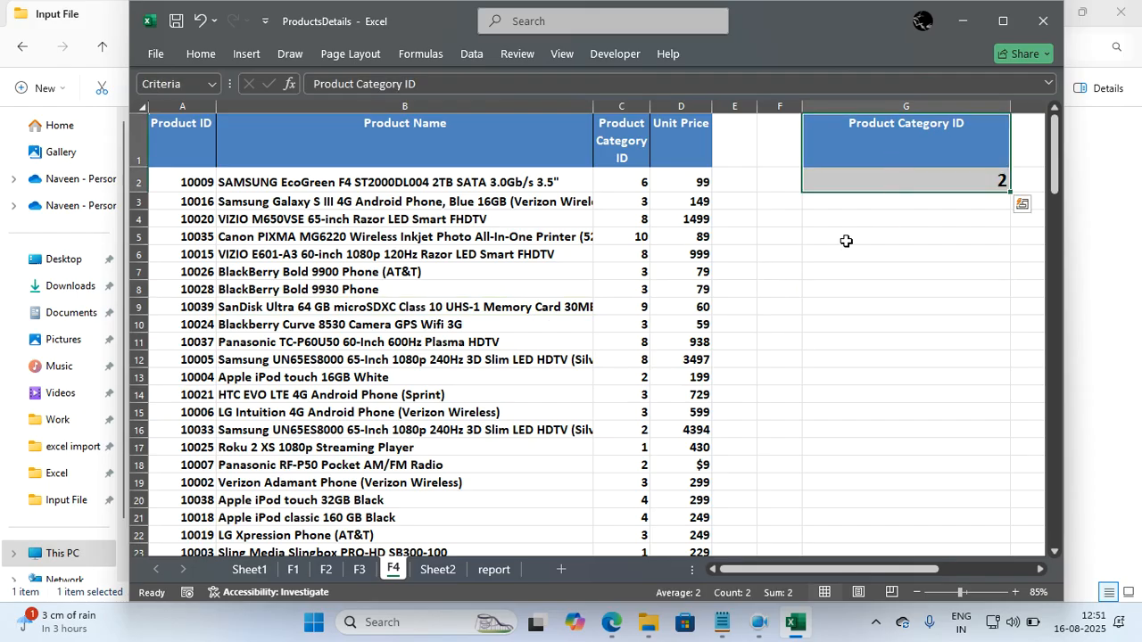
left_click(854, 241)
left_click(580, 289)
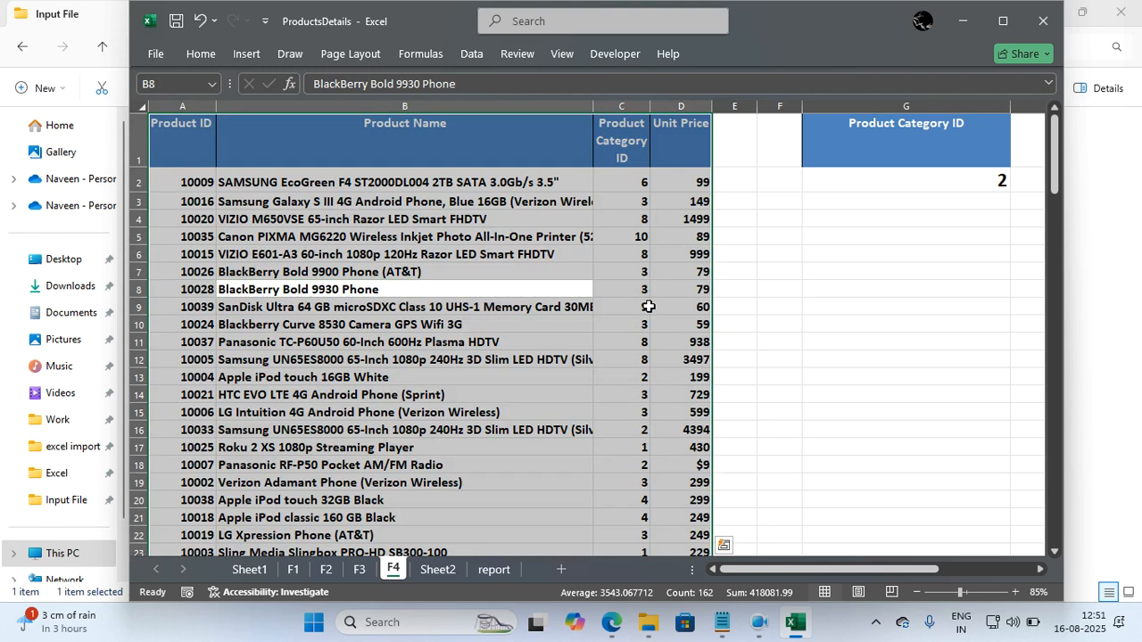
key("alt")
key("a")
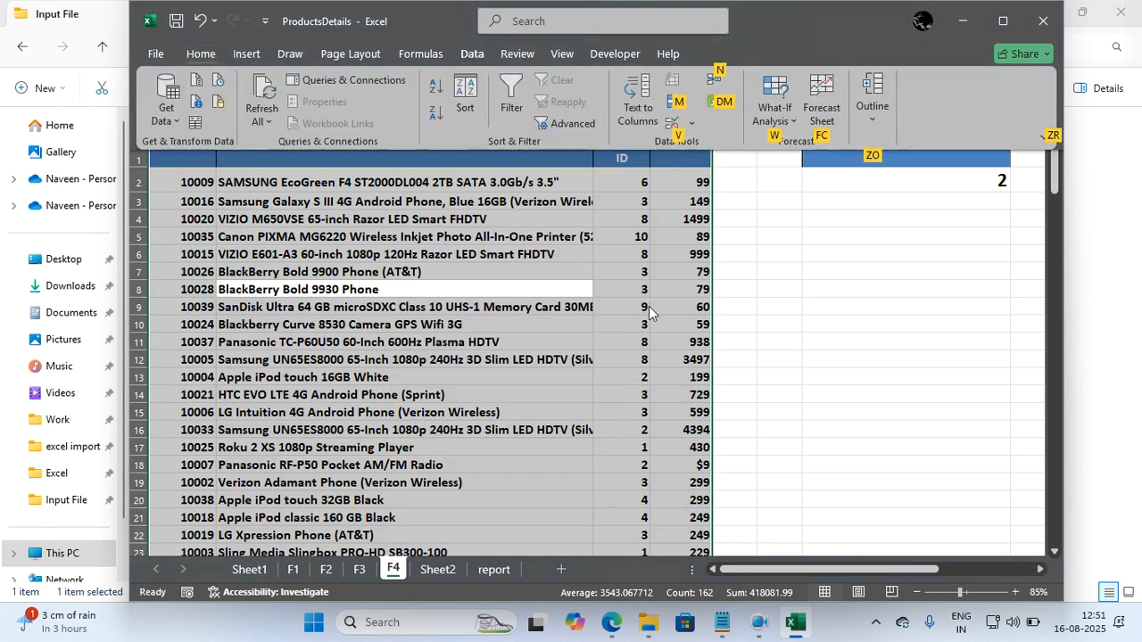
key("q")
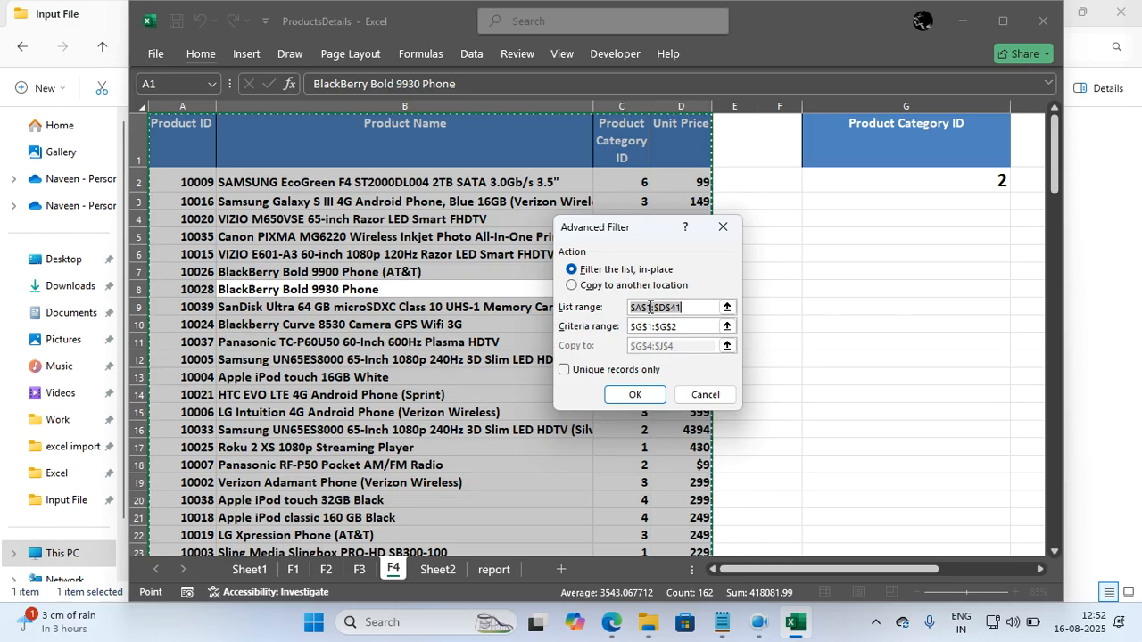
key("Escape")
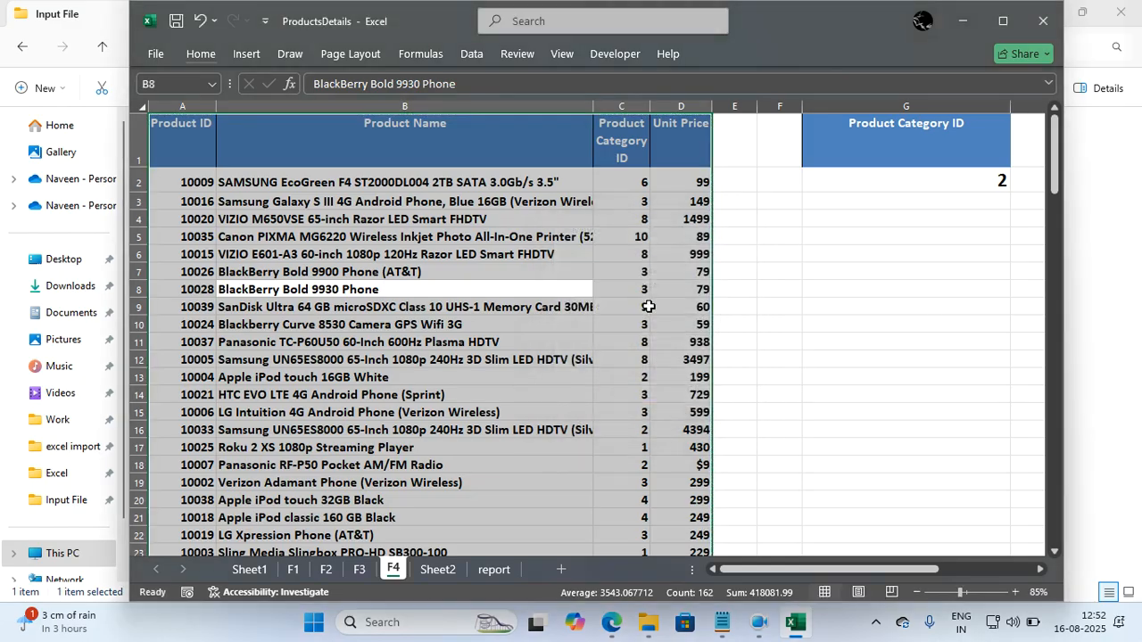
Start an Advanced Filter on the product table with G1:G2 as the criteria range.
left_click(460, 55)
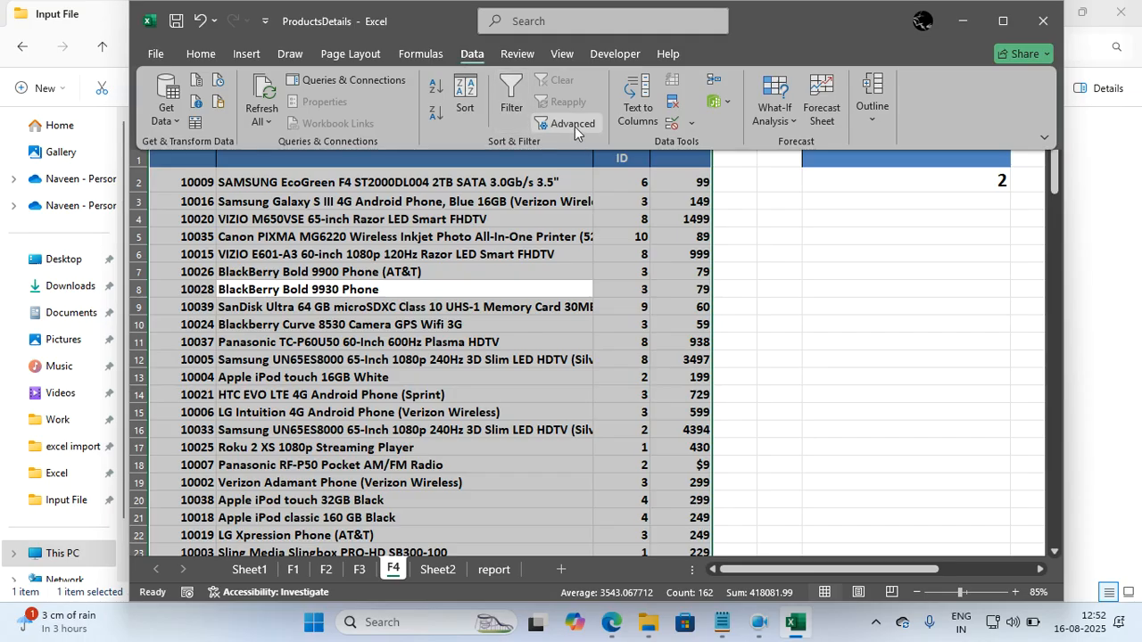
left_click(575, 132)
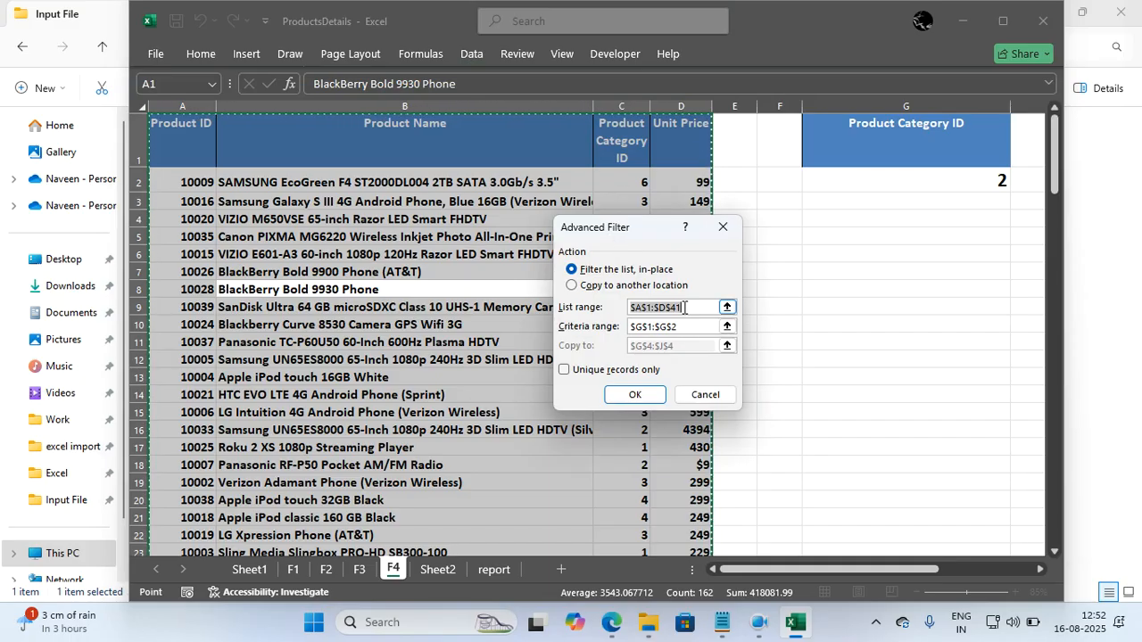
left_click(667, 330)
left_click_drag(654, 327, 702, 326)
key("BackSpace")
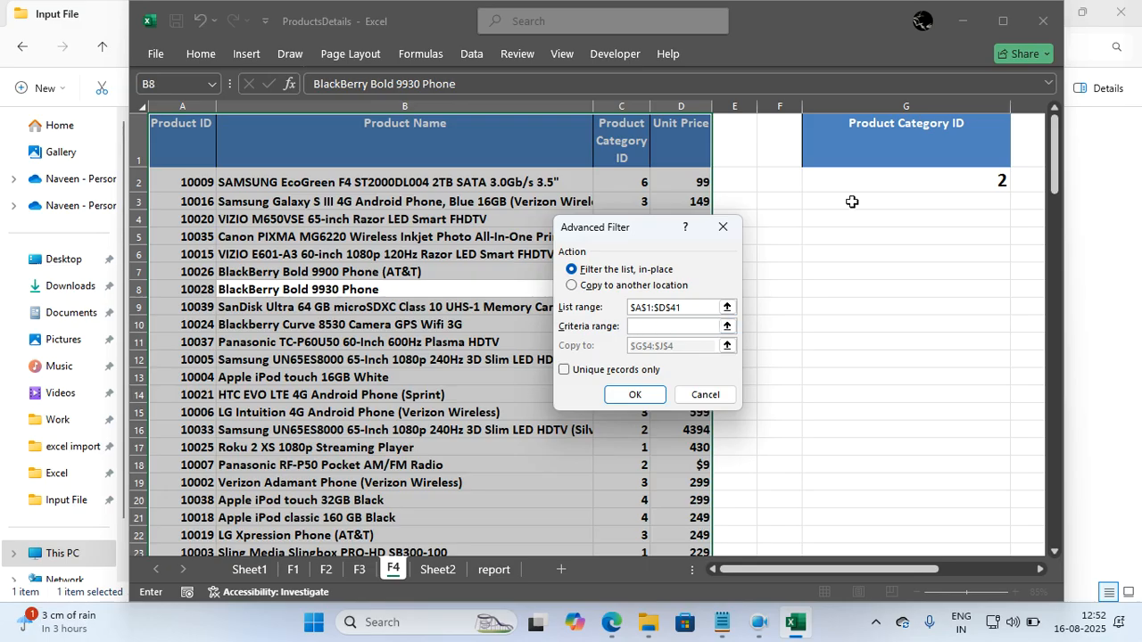
left_click_drag(862, 148, 870, 180)
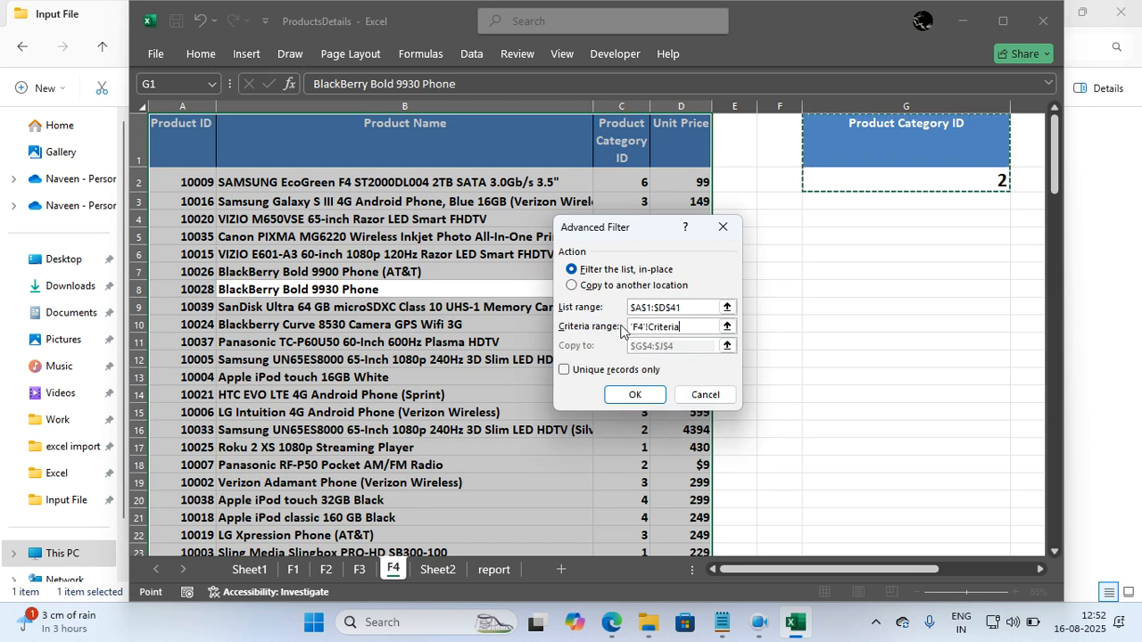
Run the advanced filter with its results copied to another location starting at cell A45, and review the extracted rows.
left_click(575, 289)
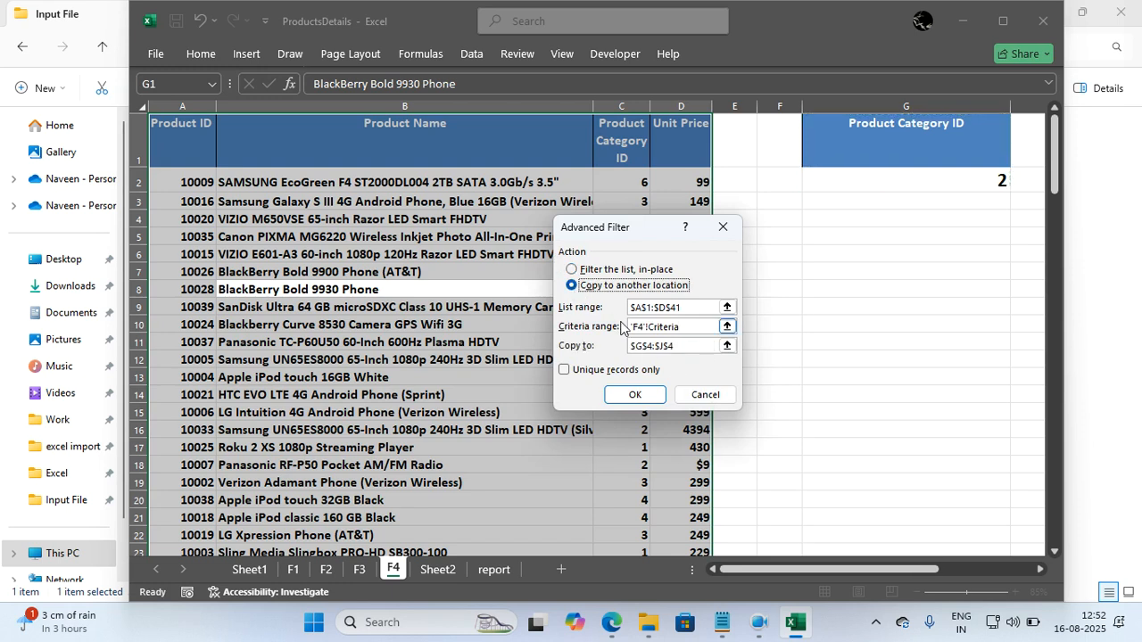
left_click(684, 345)
key("BackSpace")
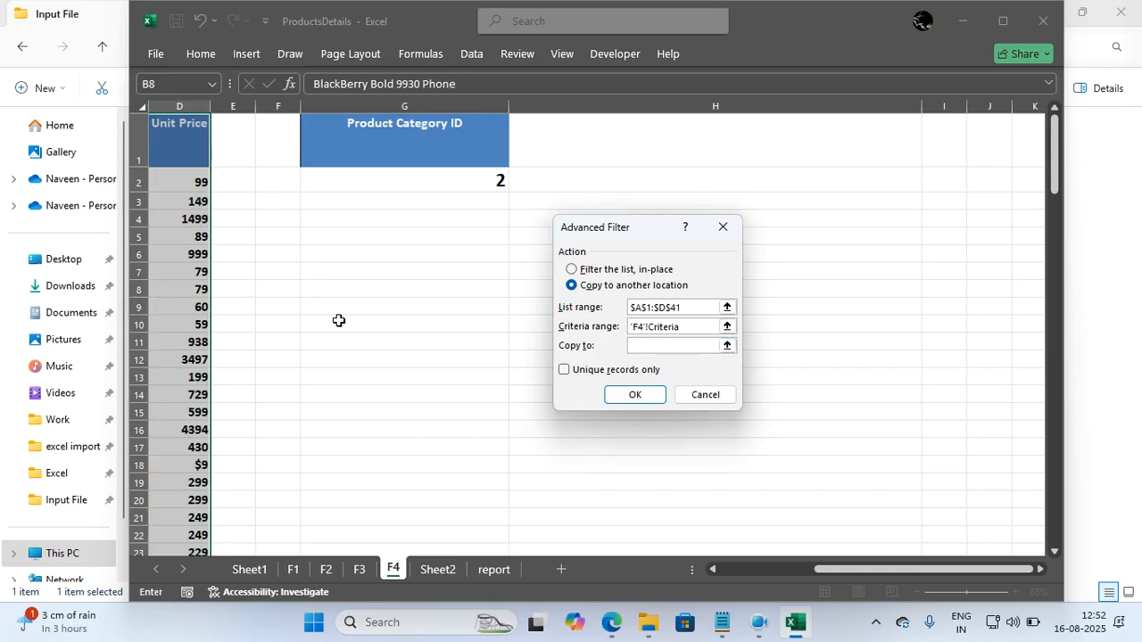
scroll(357, 339, "down", 4)
left_click(732, 565)
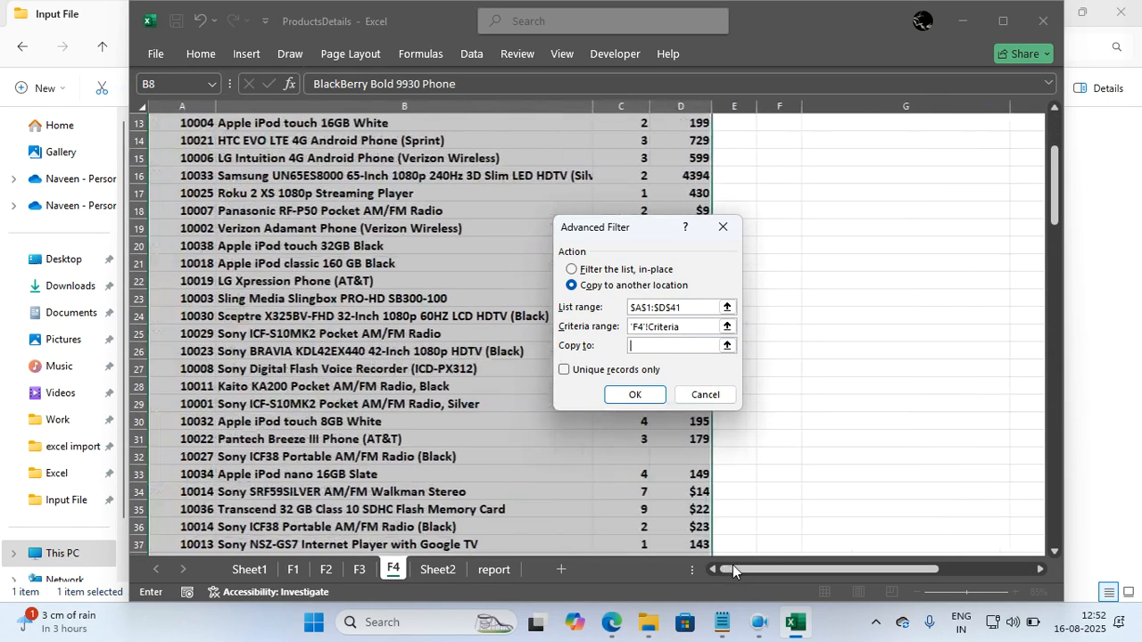
scroll(499, 395, "down", 5)
left_click(201, 408)
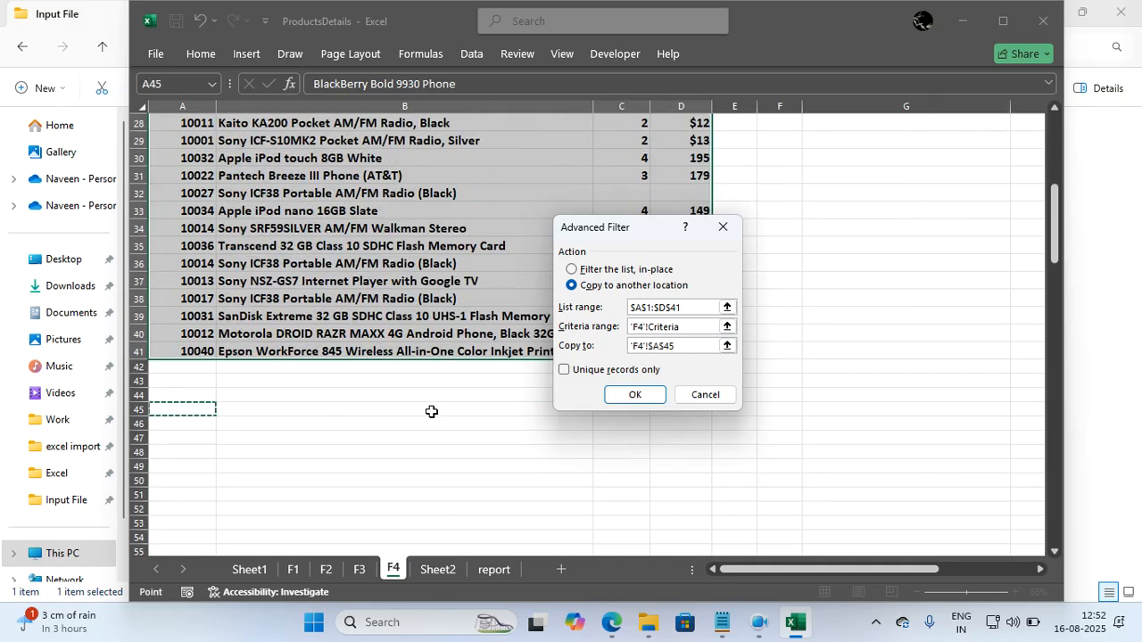
left_click(634, 395)
scroll(509, 399, "down", 4)
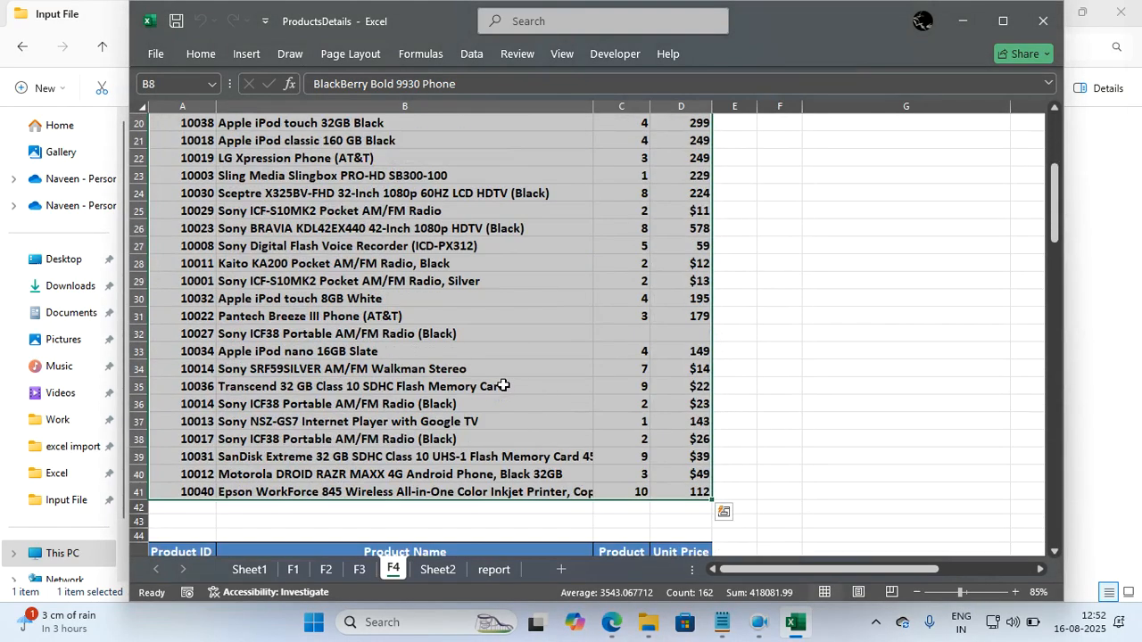
left_click(502, 383)
scroll(503, 386, "down", 6)
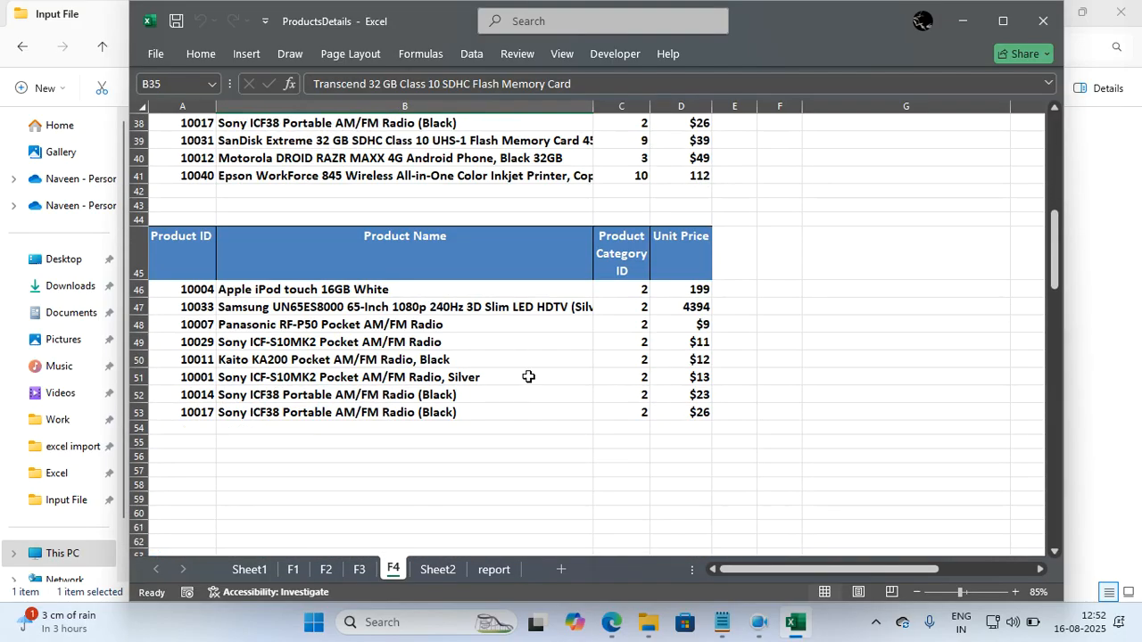
scroll(528, 376, "up", 12)
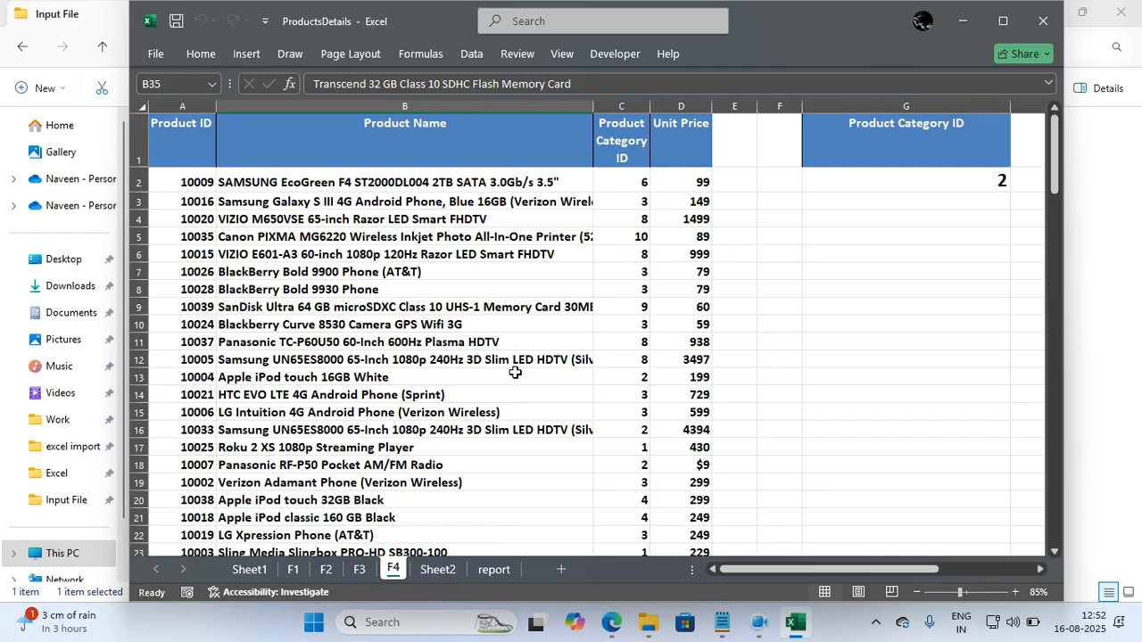
left_click(833, 153)
left_click_drag(557, 225, 560, 234)
left_click_drag(846, 158, 848, 178)
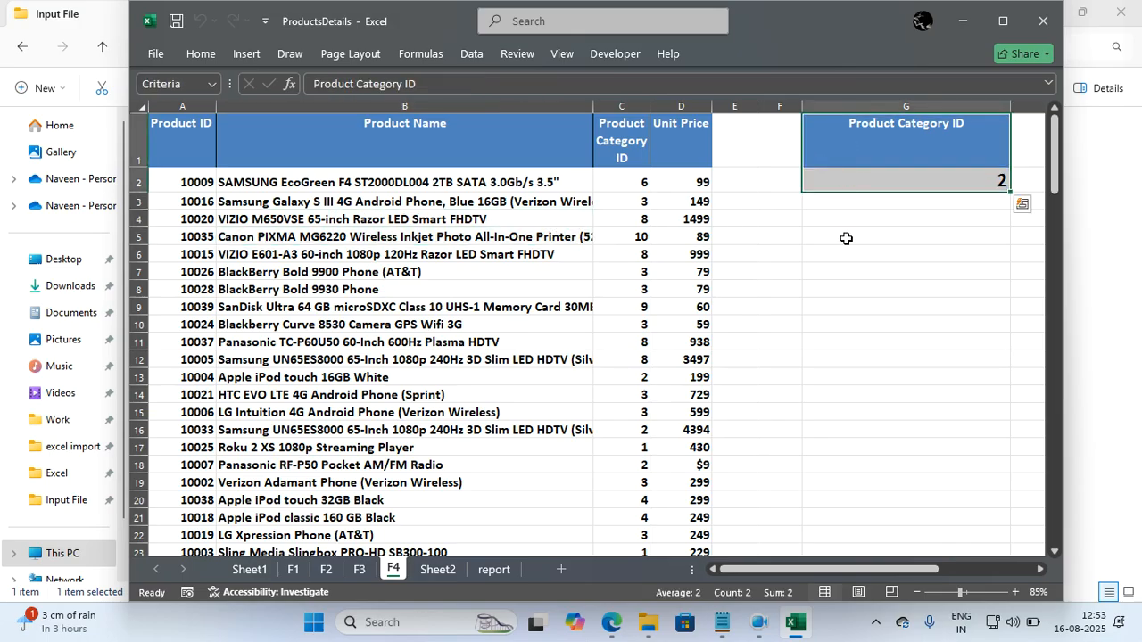
left_click(846, 238)
Turn on filtering for the product table and filter Product Category ID to 2 for comparison with the extracted rows.
left_click(643, 257)
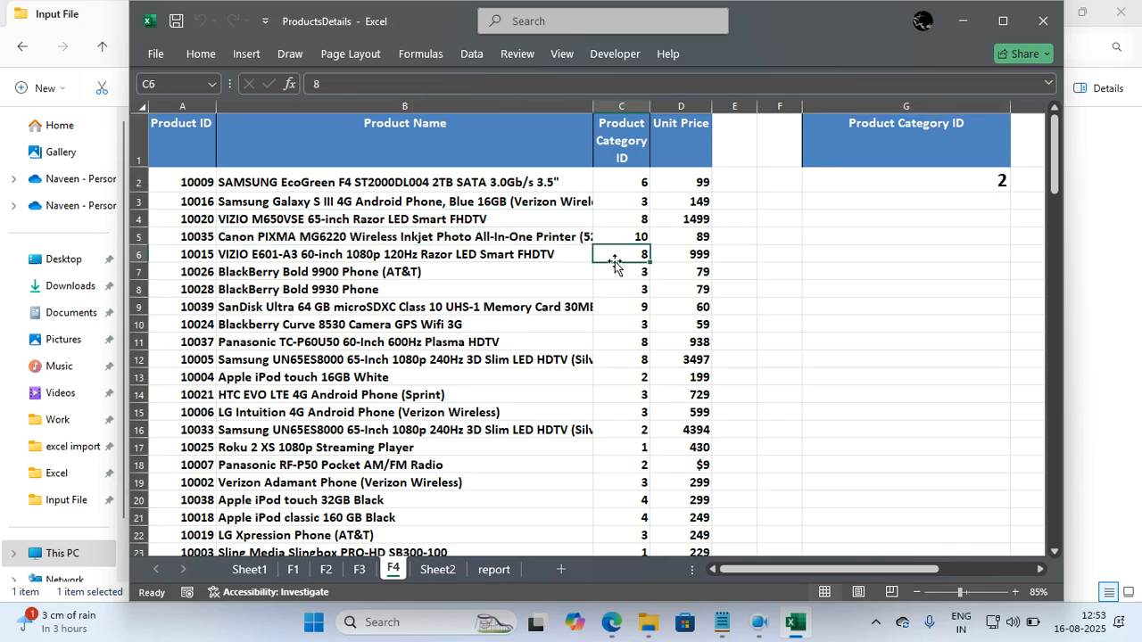
key("ctrl+a")
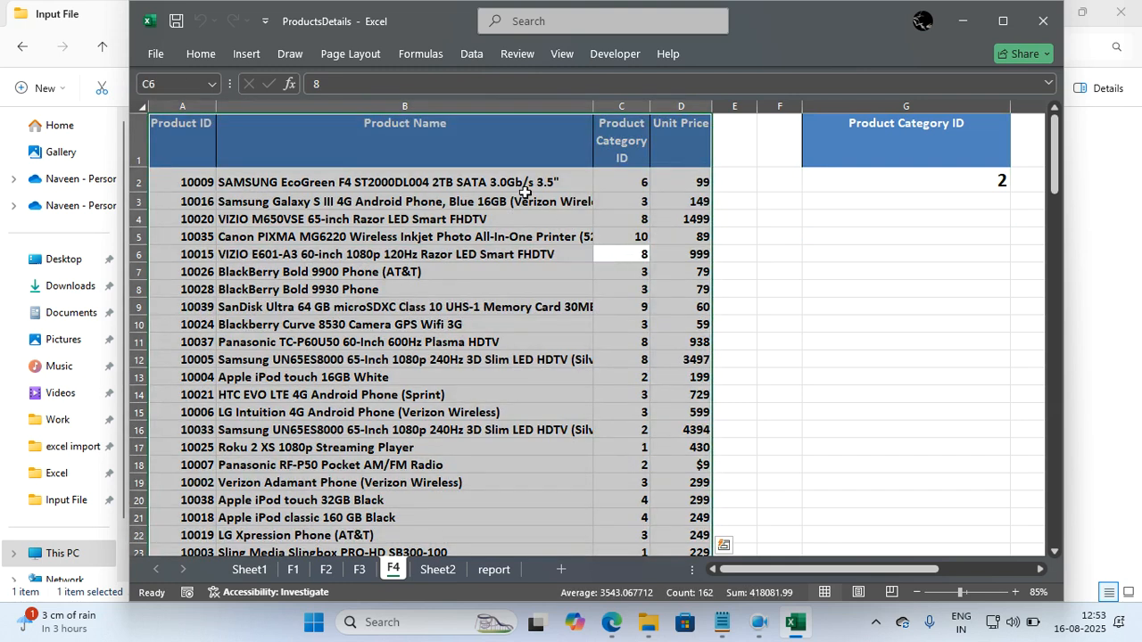
left_click(475, 55)
left_click(510, 107)
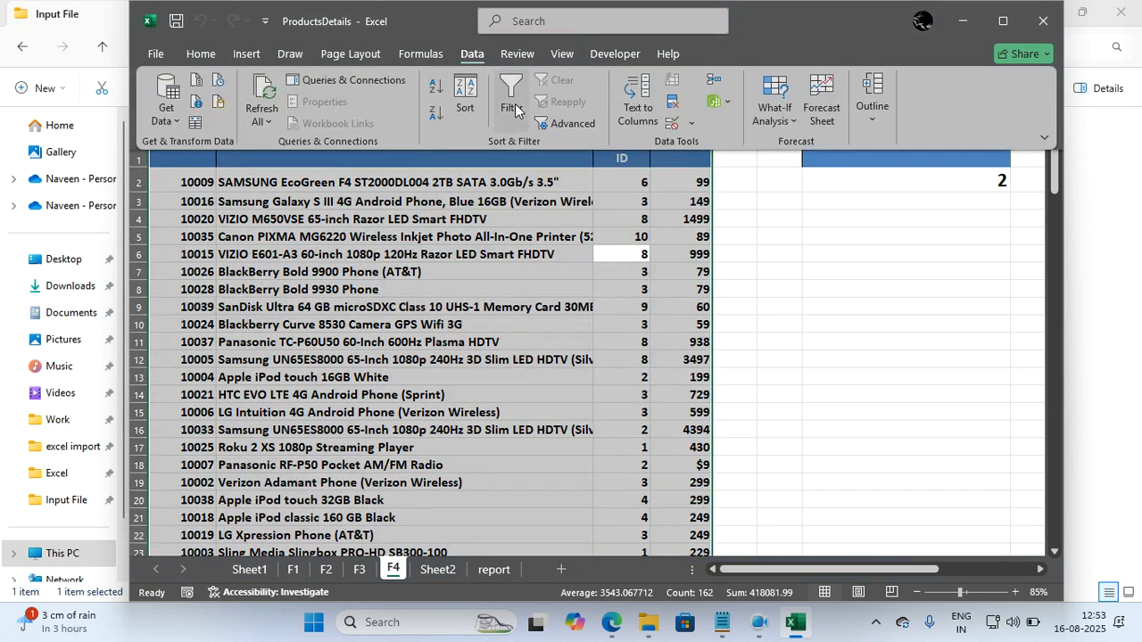
left_click(643, 162)
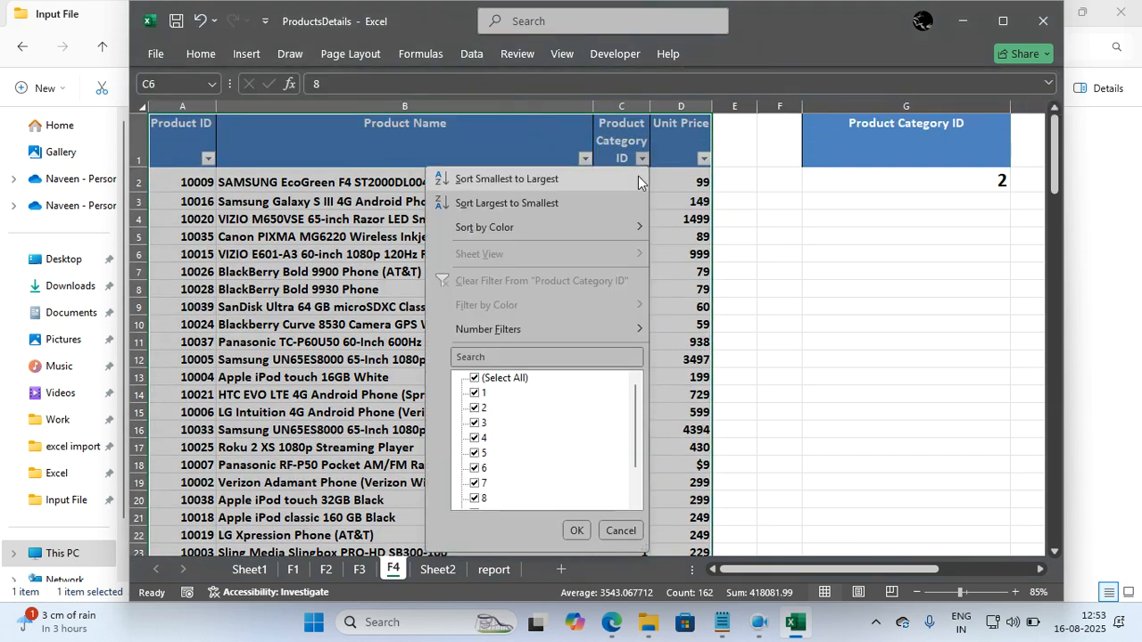
left_click(529, 358)
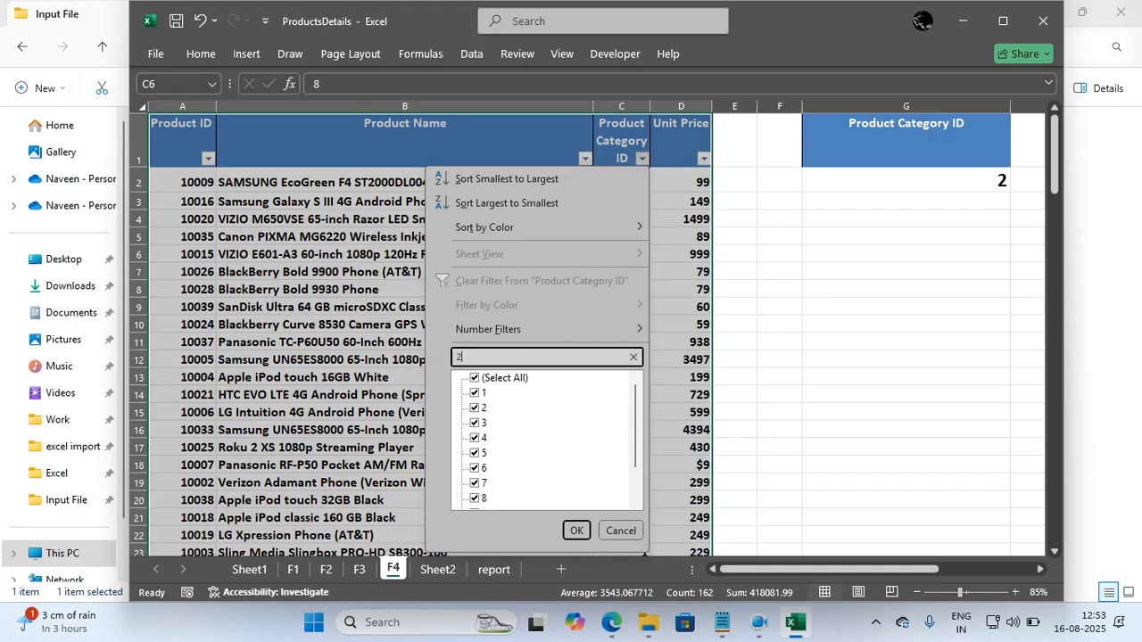
type("2")
key("Return")
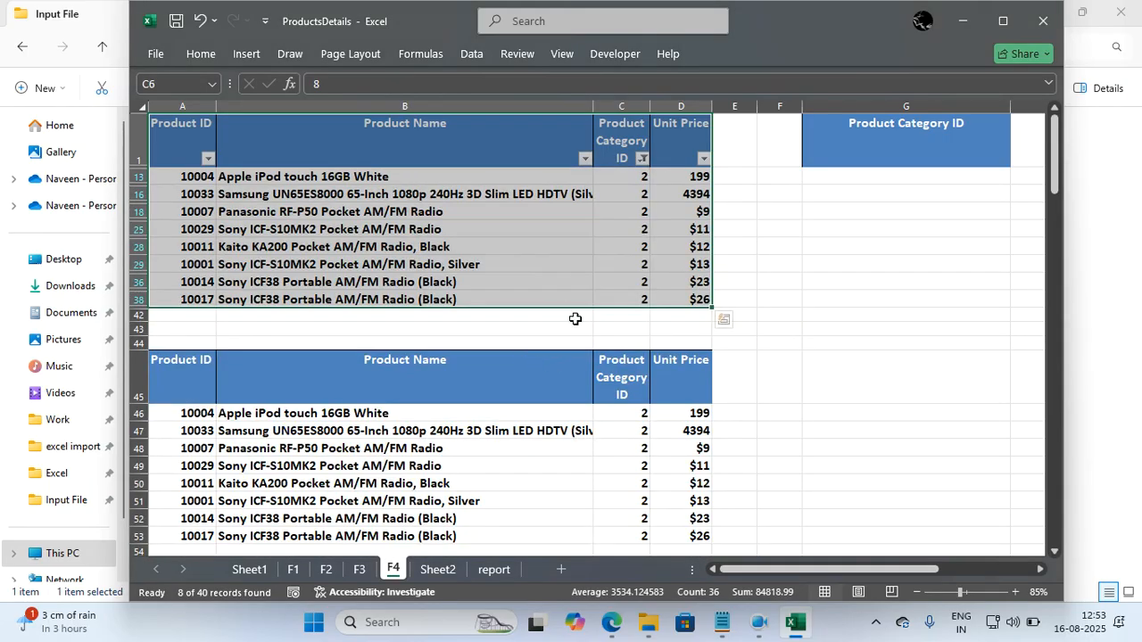
Turn off filtering on the product table to restore every category's rows.
left_click(479, 54)
left_click(523, 105)
left_click(581, 215)
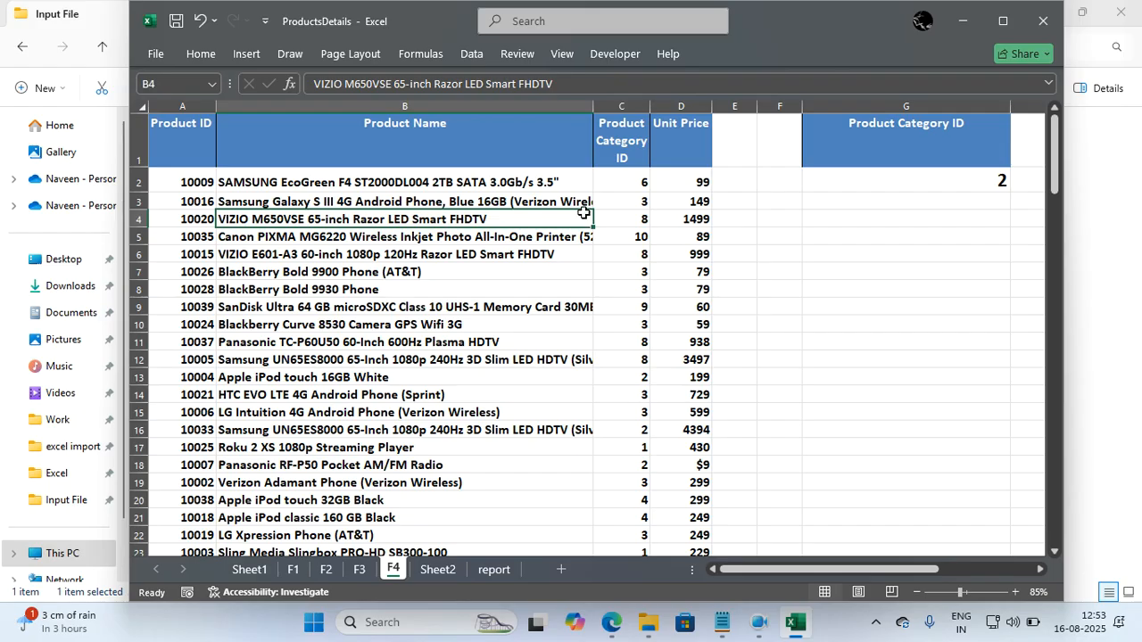
left_click(635, 278)
left_click(721, 255)
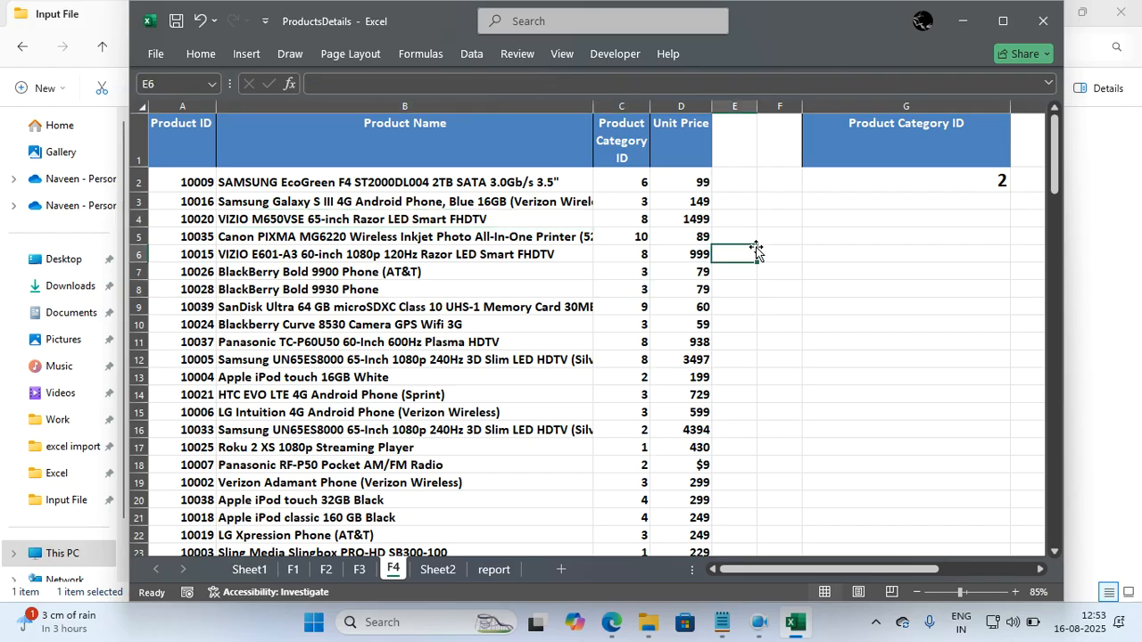
scroll(272, 250, "down", 3)
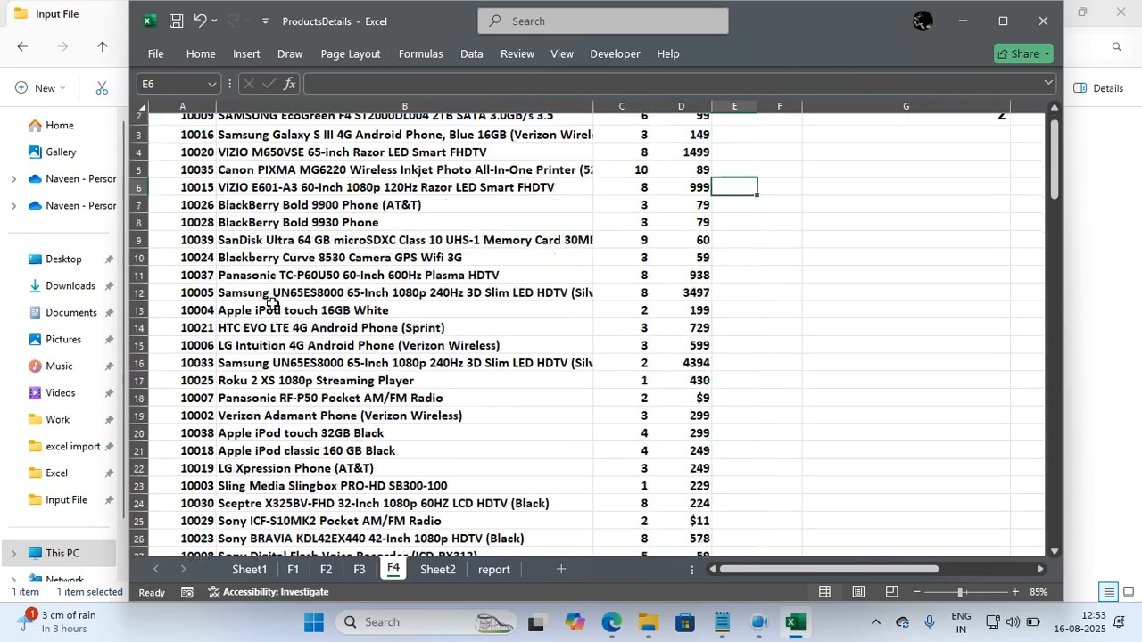
scroll(270, 323, "up", 3)
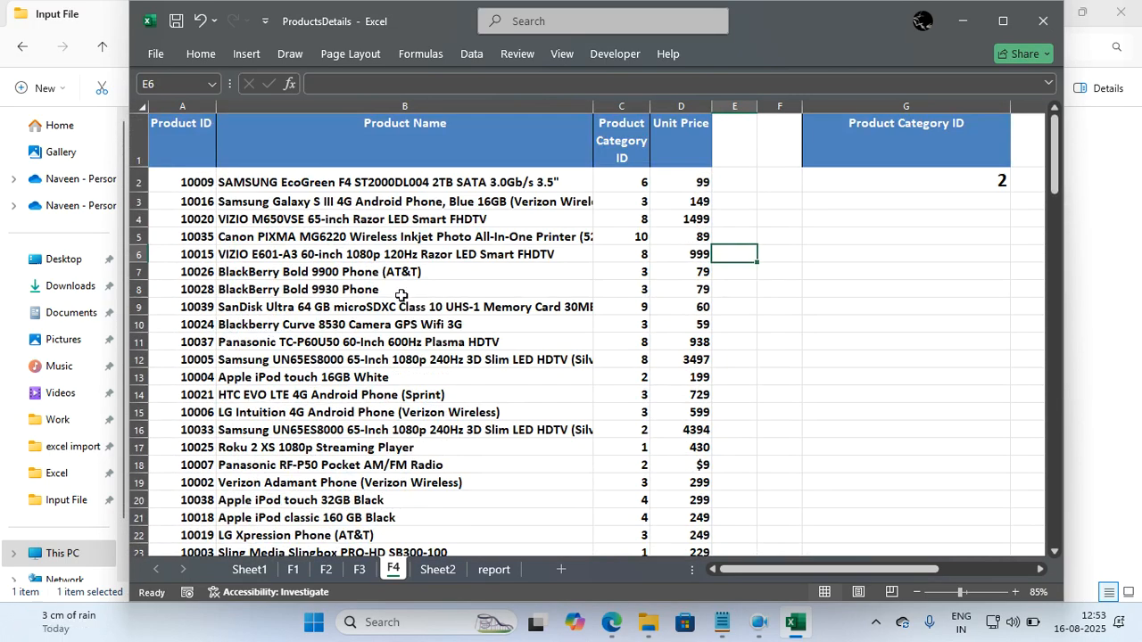
Copy the Product Name header from B1 over the criteria header in G1.
left_click(385, 139)
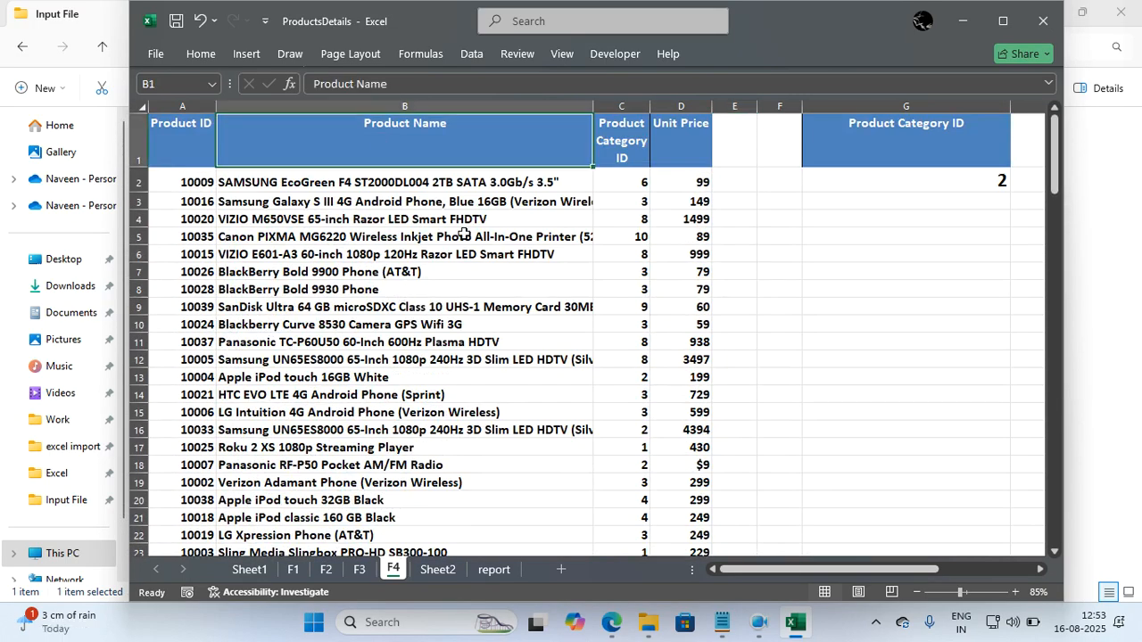
key("ctrl+c")
left_click(843, 127)
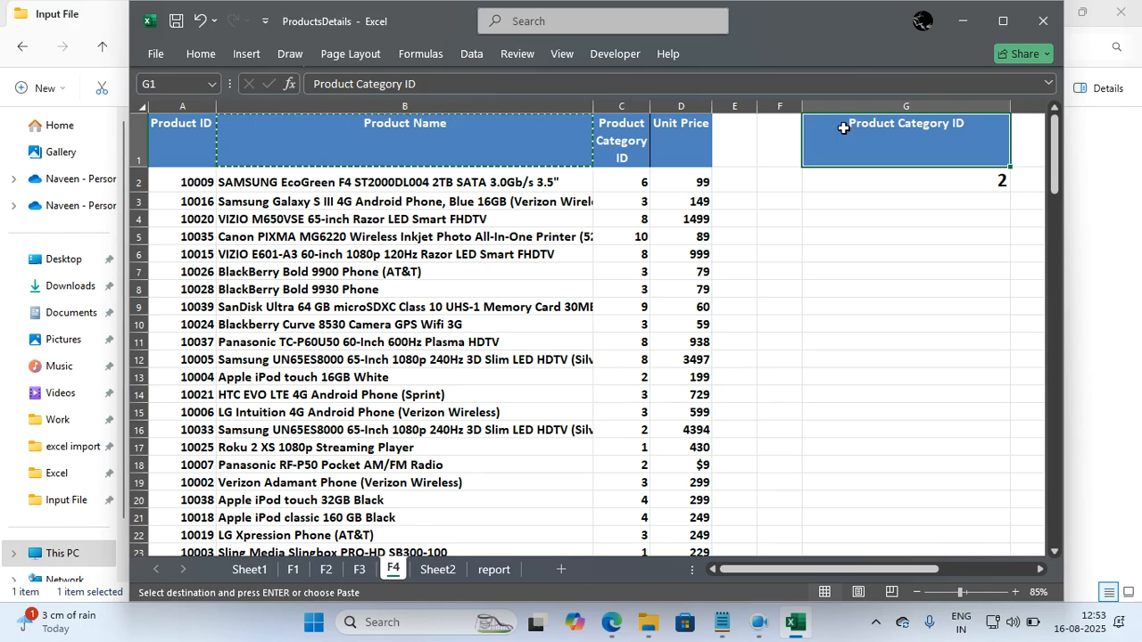
key("ctrl+v")
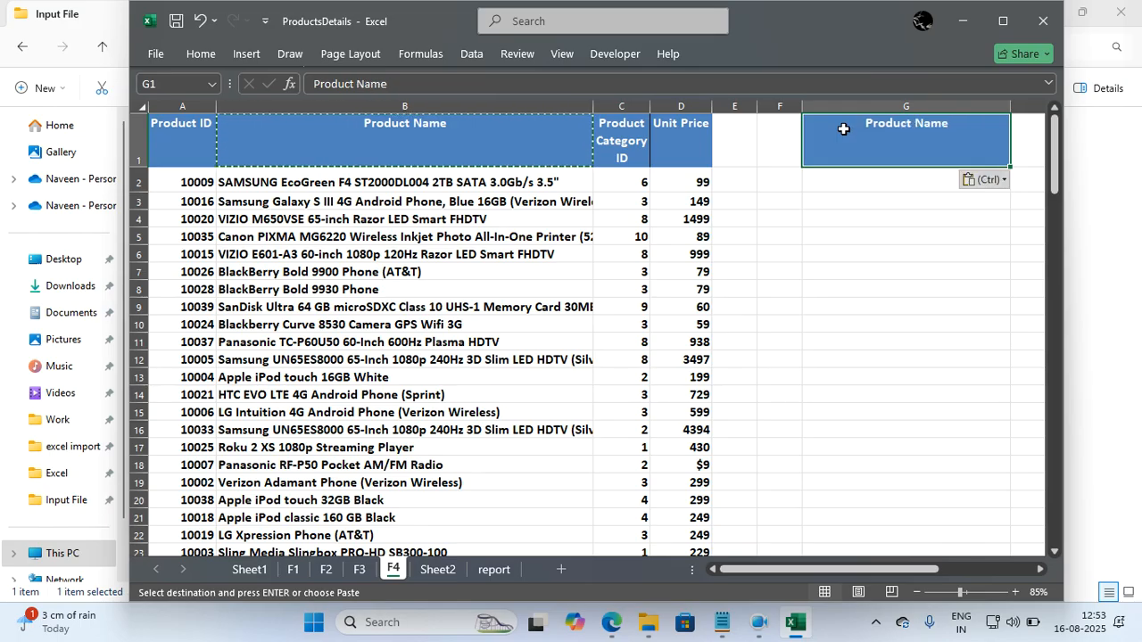
Enter Sony as the criteria value in G2 under the Product Name header.
left_click(867, 176)
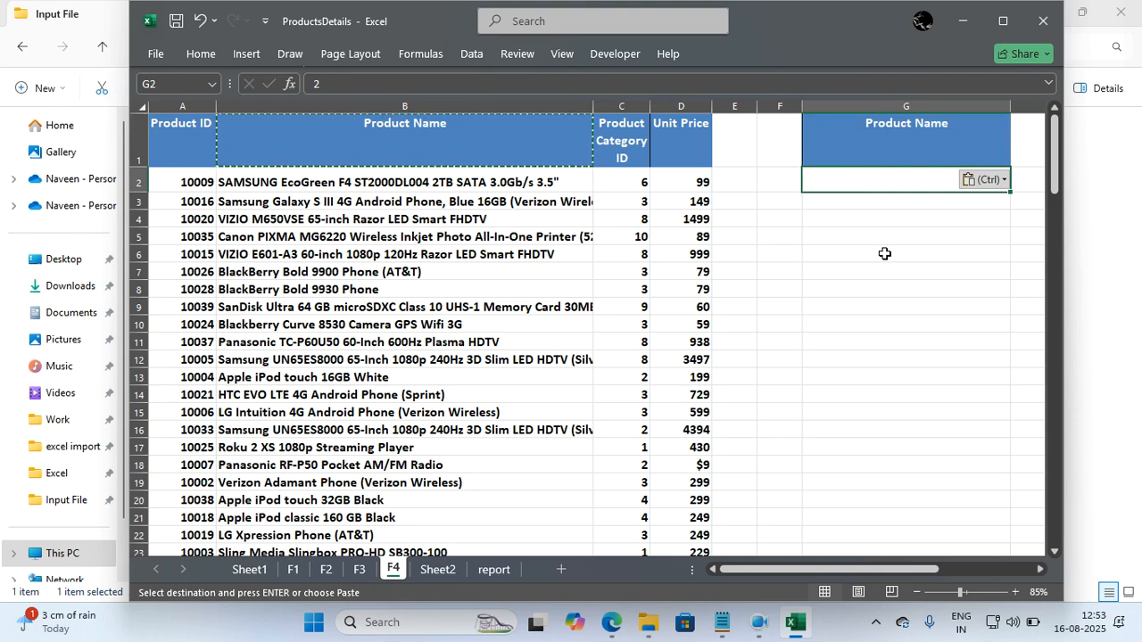
scroll(619, 328, "down", 1)
scroll(618, 329, "up", 1)
scroll(618, 329, "up", 1)
type("So")
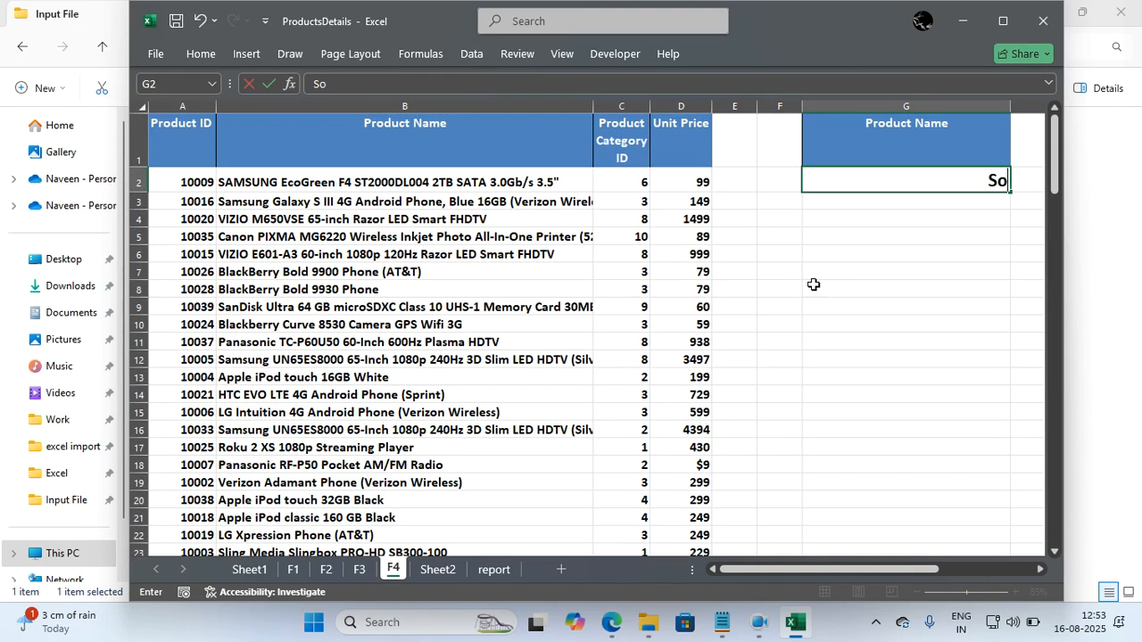
type("ny")
key("Return")
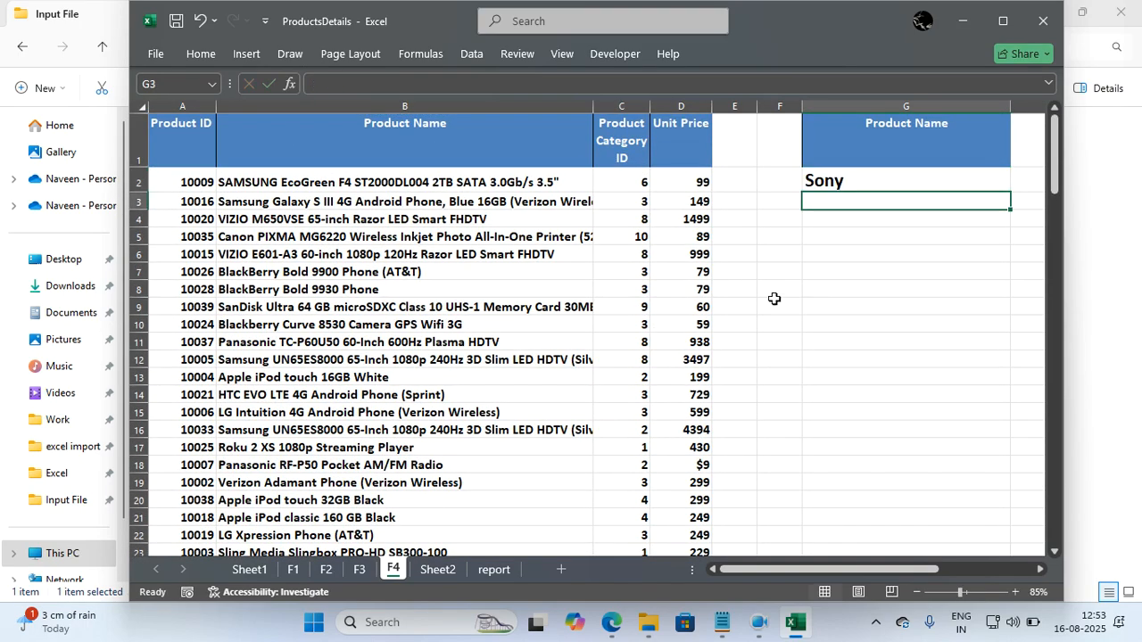
Start an Advanced Filter on the product table A1:D41 with G1:G2 as the criteria range.
left_click(573, 323)
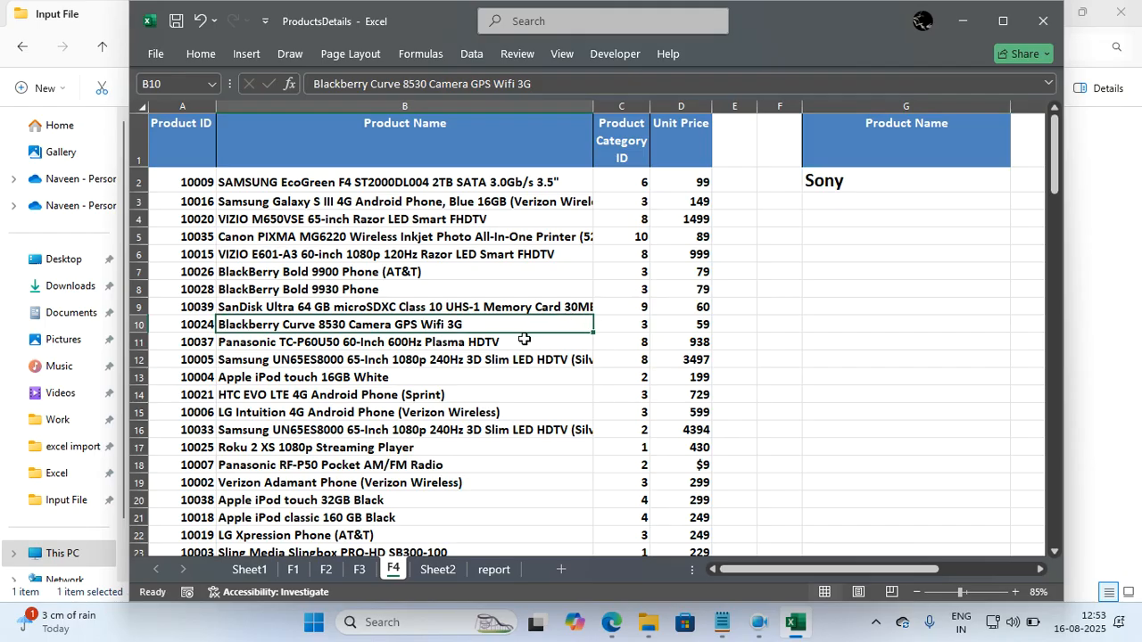
key("ctrl+a")
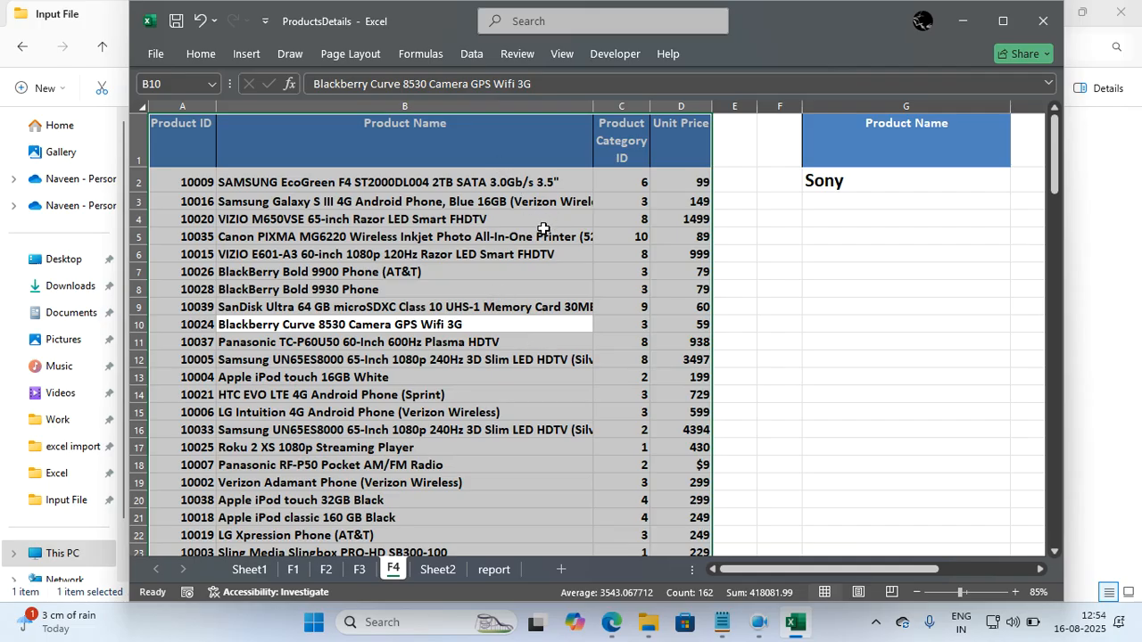
key("alt")
key("a")
key("q")
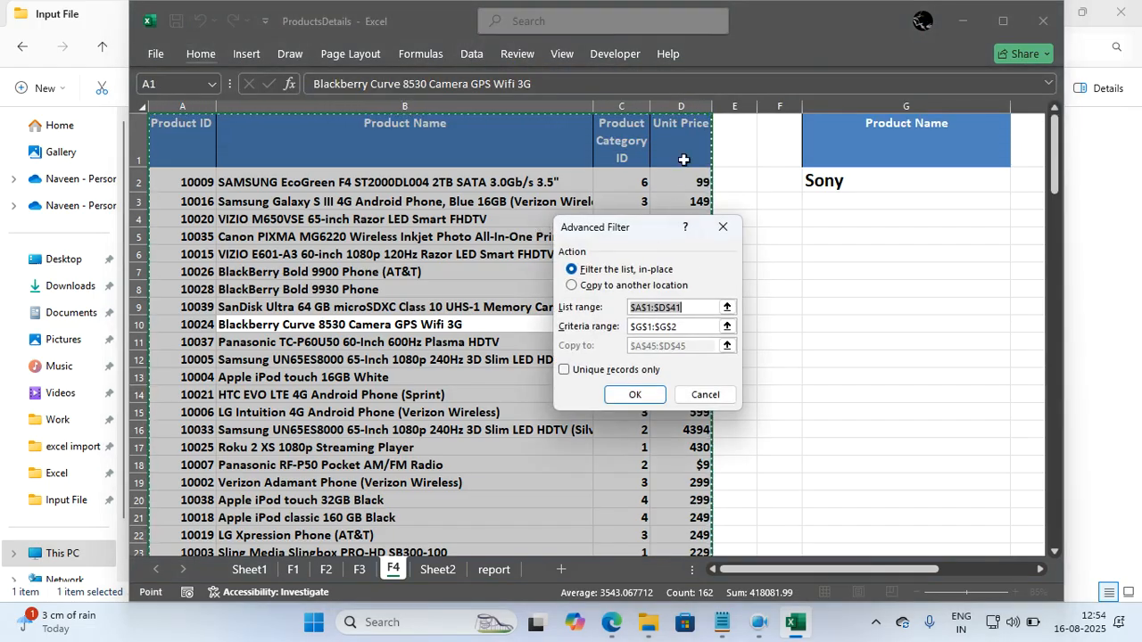
left_click(694, 326)
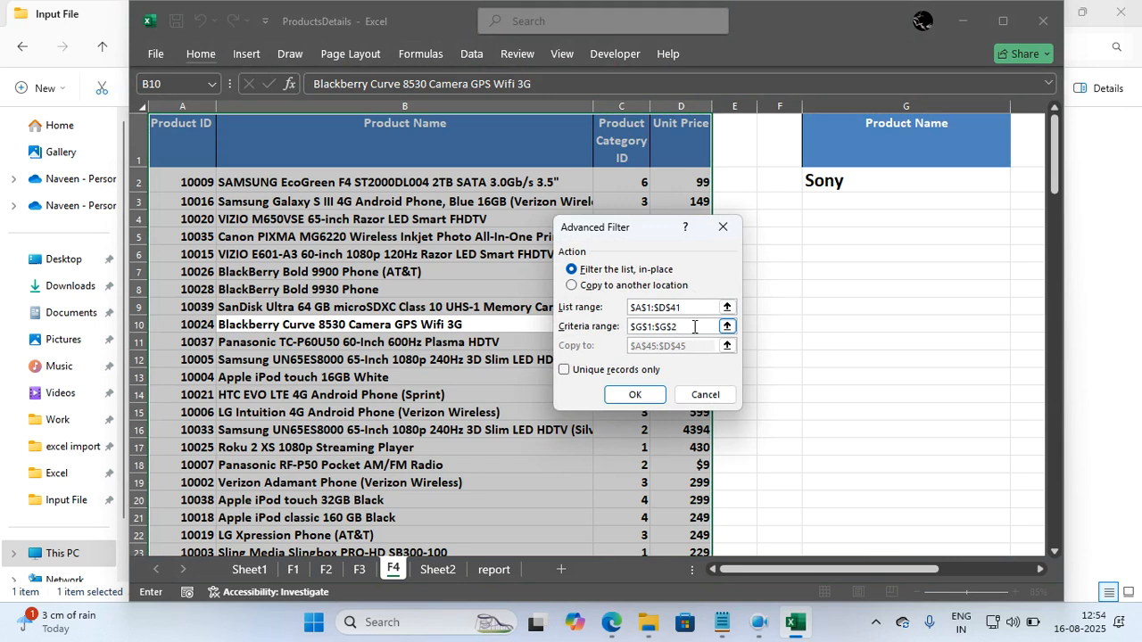
left_click_drag(859, 132, 861, 180)
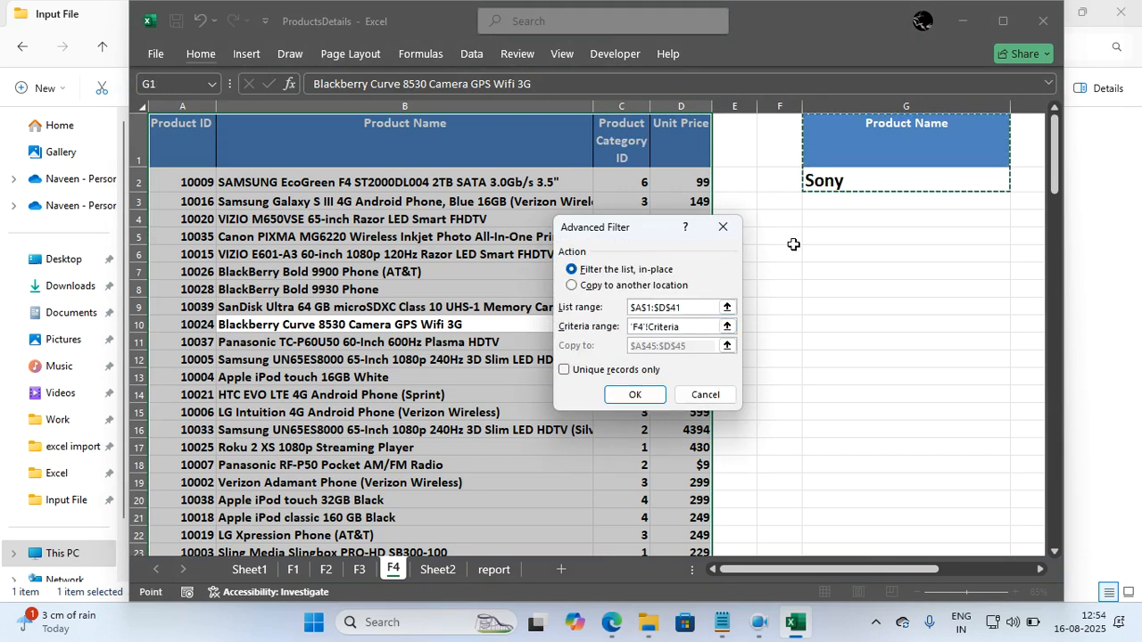
Set the Advanced Filter to copy its results to another location starting at A59 and run it.
left_click(603, 287)
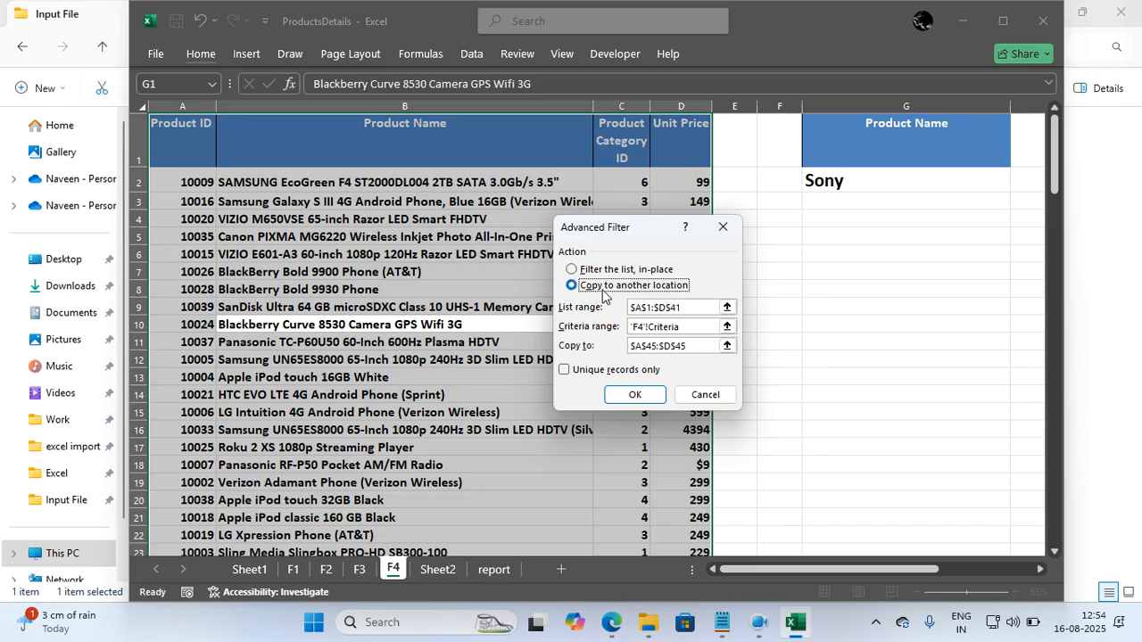
left_click(691, 345)
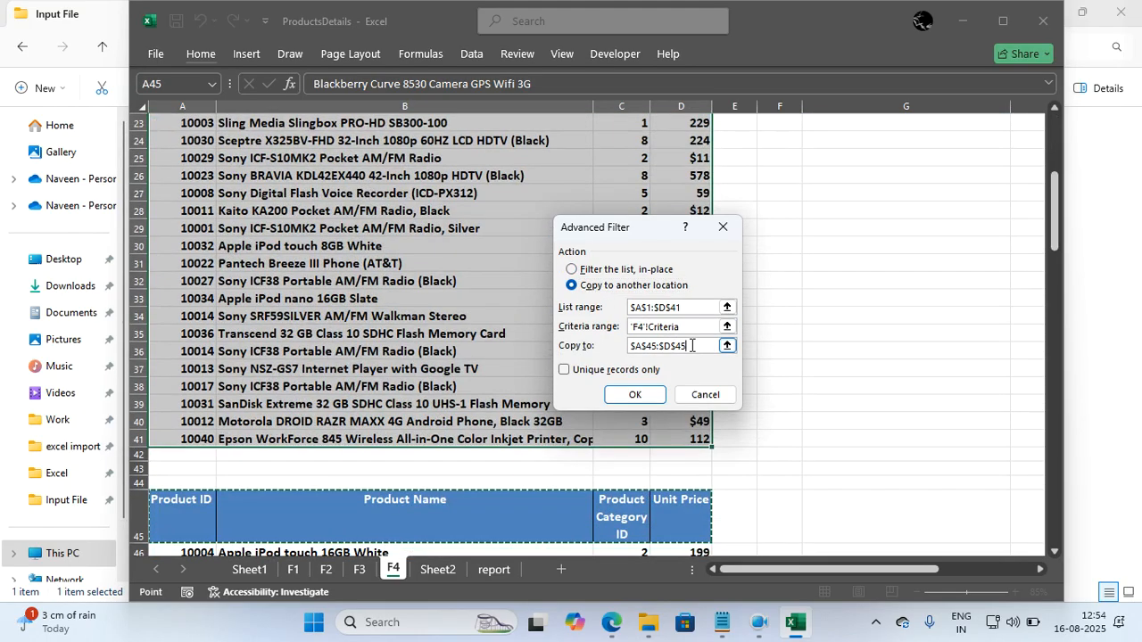
key("BackSpace")
key("BackSpace")
key("BackSpace")
key("BackSpace")
key("BackSpace")
key("BackSpace")
key("BackSpace")
key("BackSpace")
key("BackSpace")
key("BackSpace")
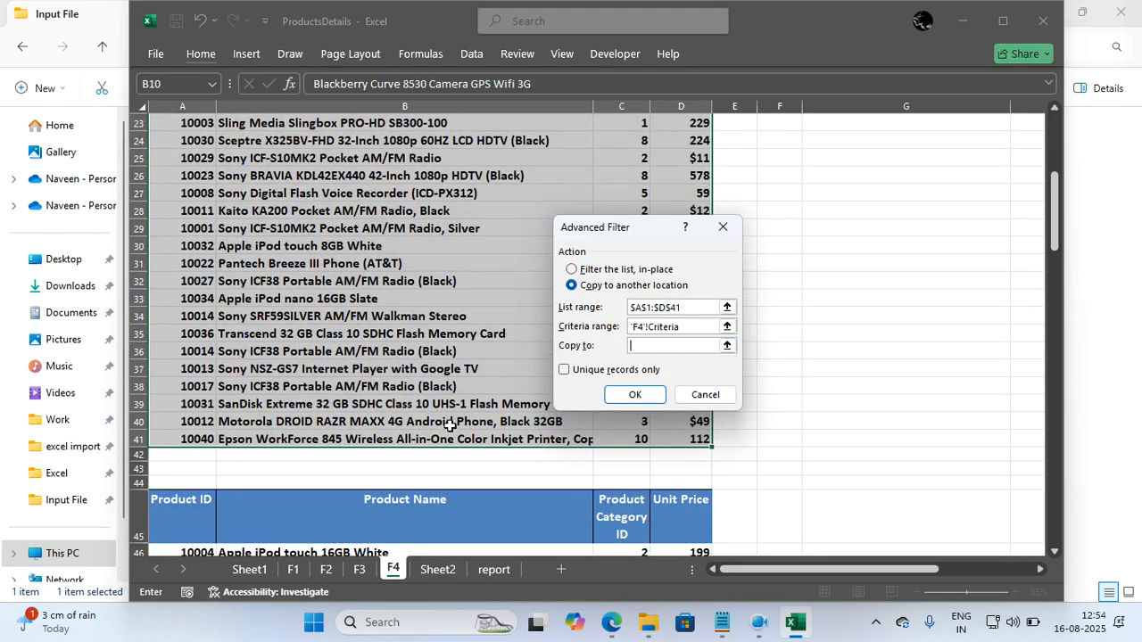
scroll(449, 426, "down", 10)
scroll(450, 426, "up", 2)
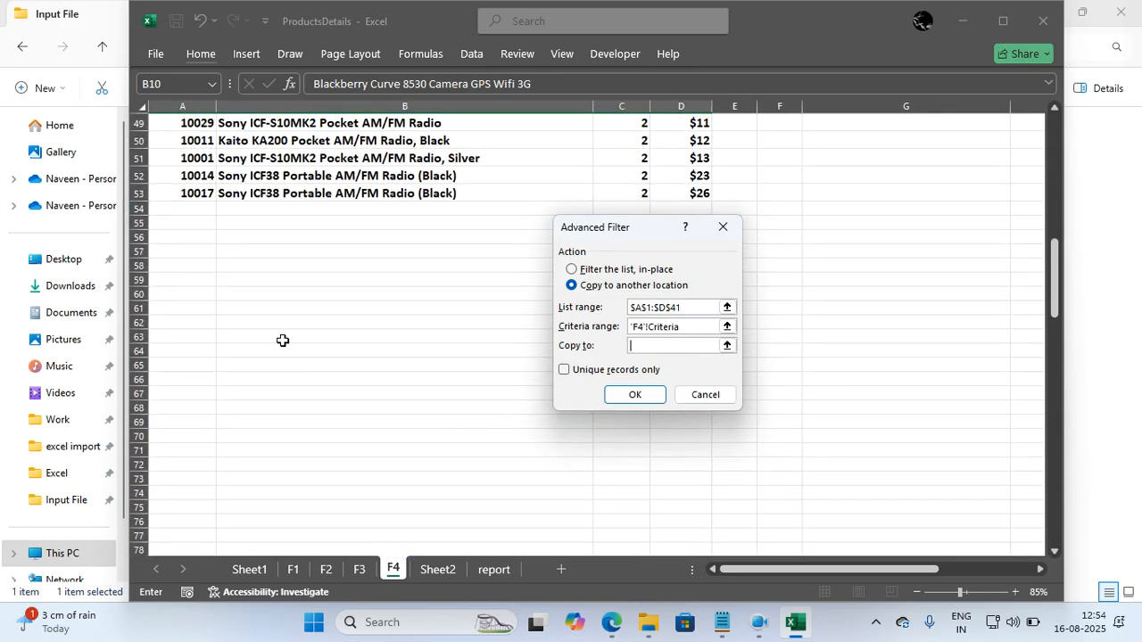
left_click(185, 279)
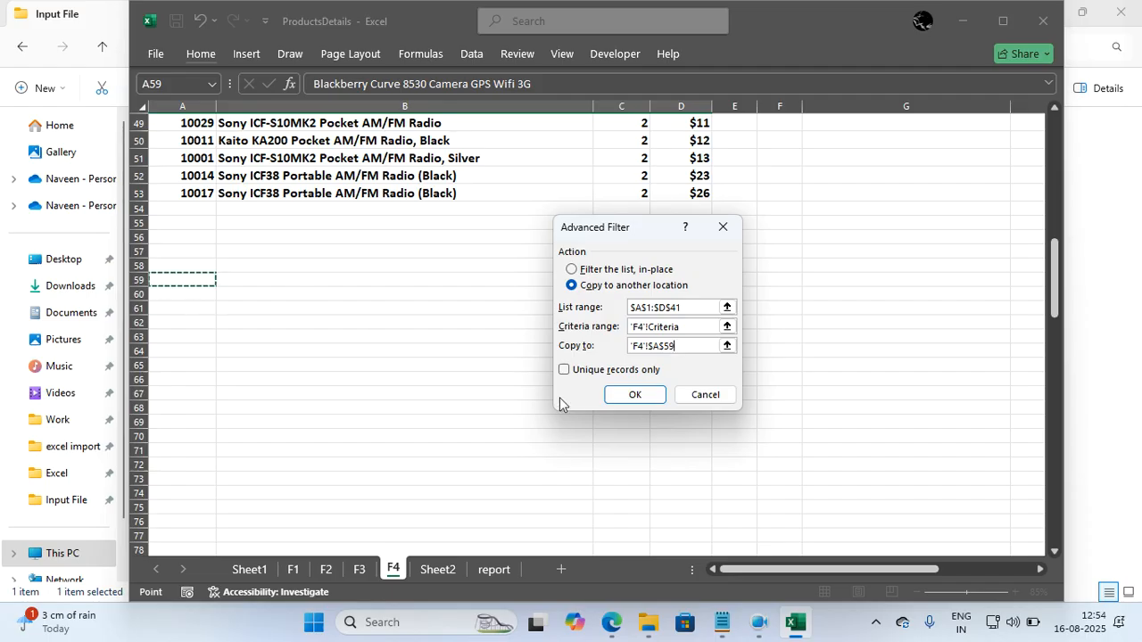
left_click(632, 396)
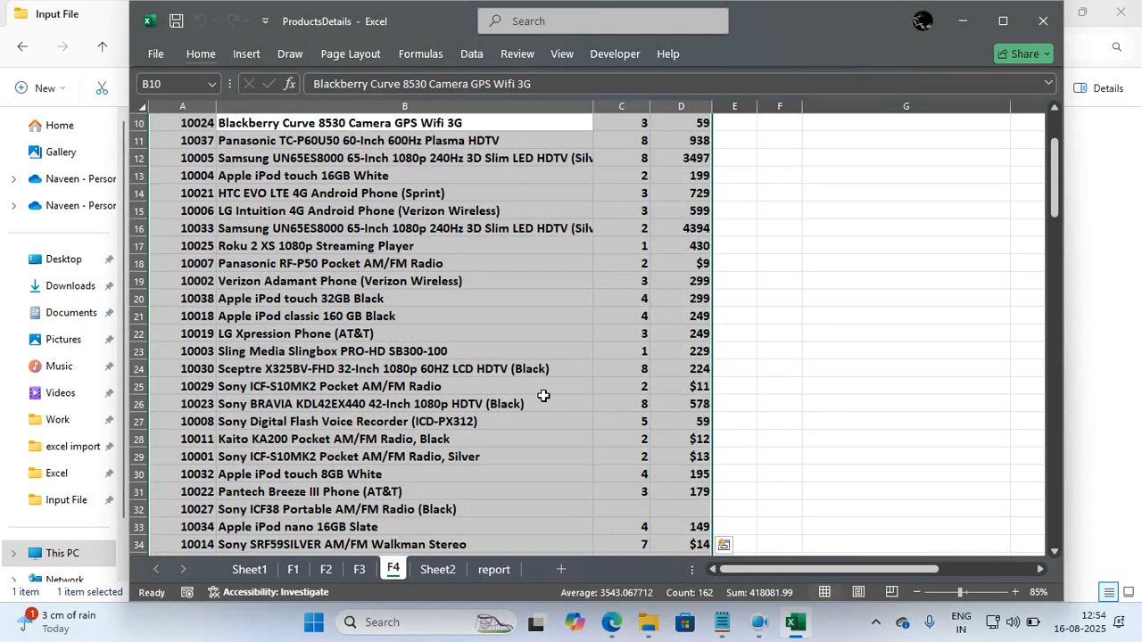
Examine the extracted product rows below the header in row 59 and return to the source table.
right_click(543, 395)
left_click(474, 407)
scroll(474, 408, "down", 15)
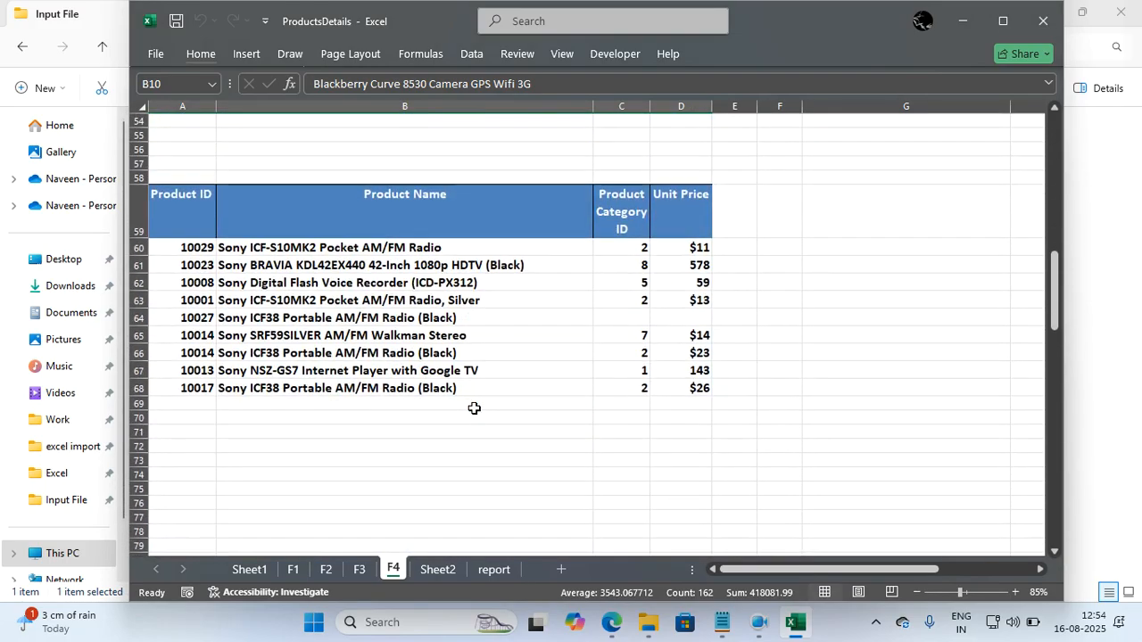
left_click(436, 340)
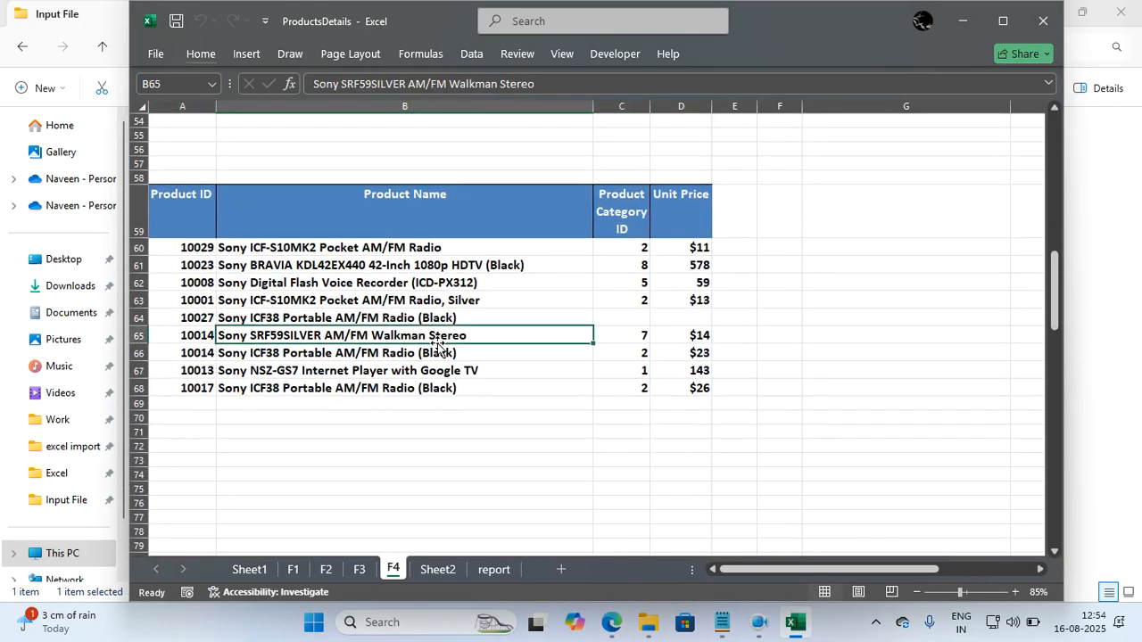
scroll(438, 346, "up", 18)
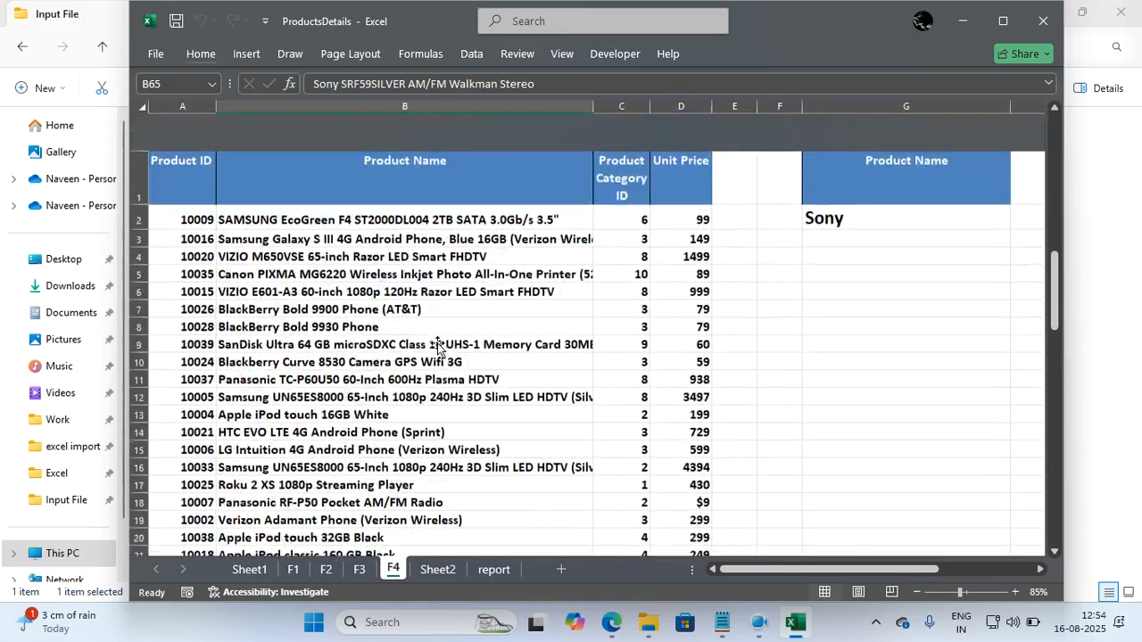
left_click(690, 280)
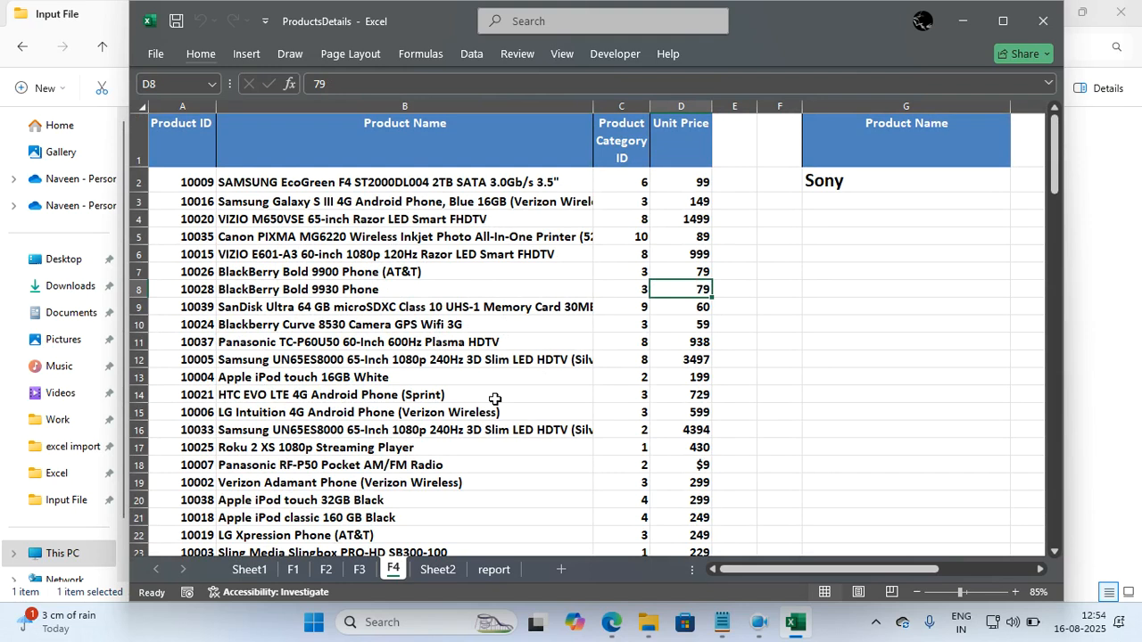
From Sheet2, start an Advanced Filter with A1:D41 on sheet F4 as the list range.
left_click(439, 570)
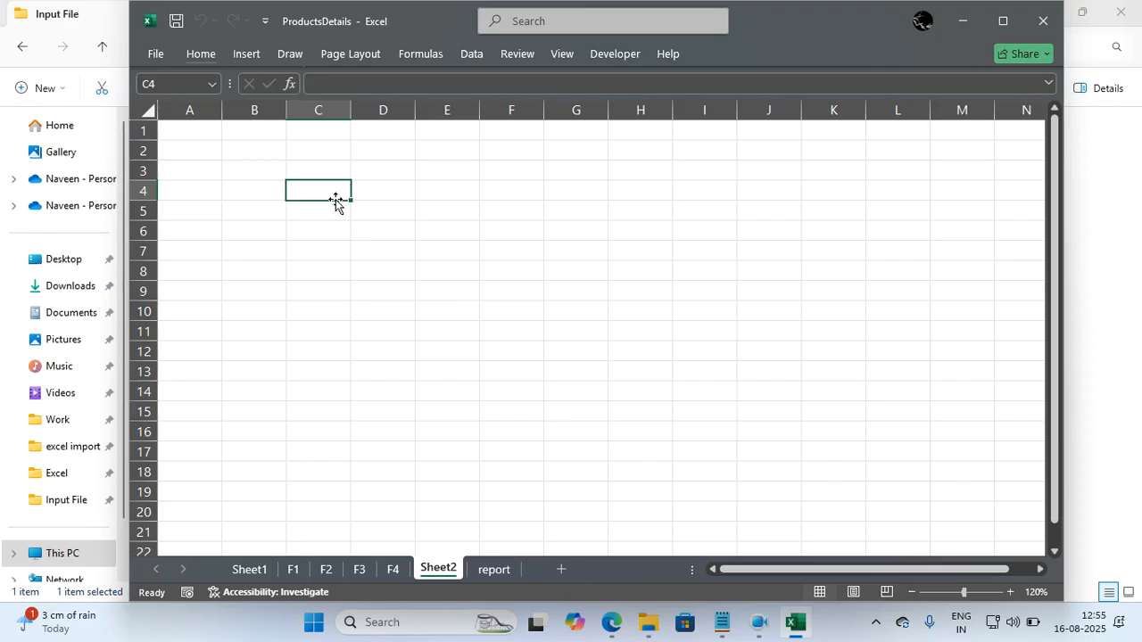
key("alt")
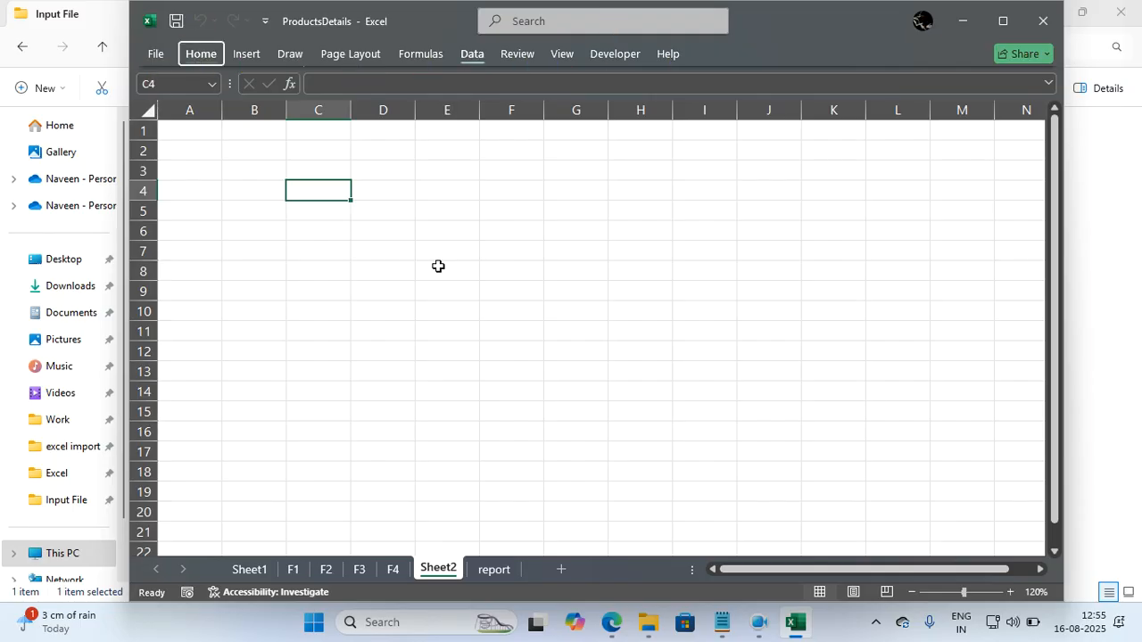
key("a")
key("q")
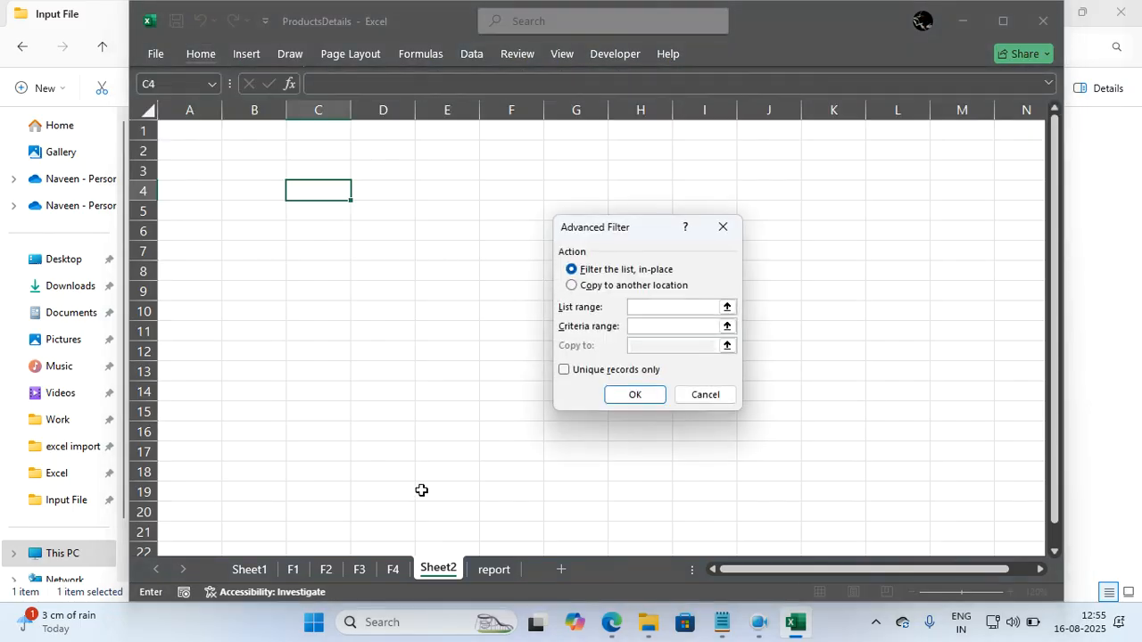
left_click(393, 574)
left_click(193, 149)
key("ctrl+shift+Right")
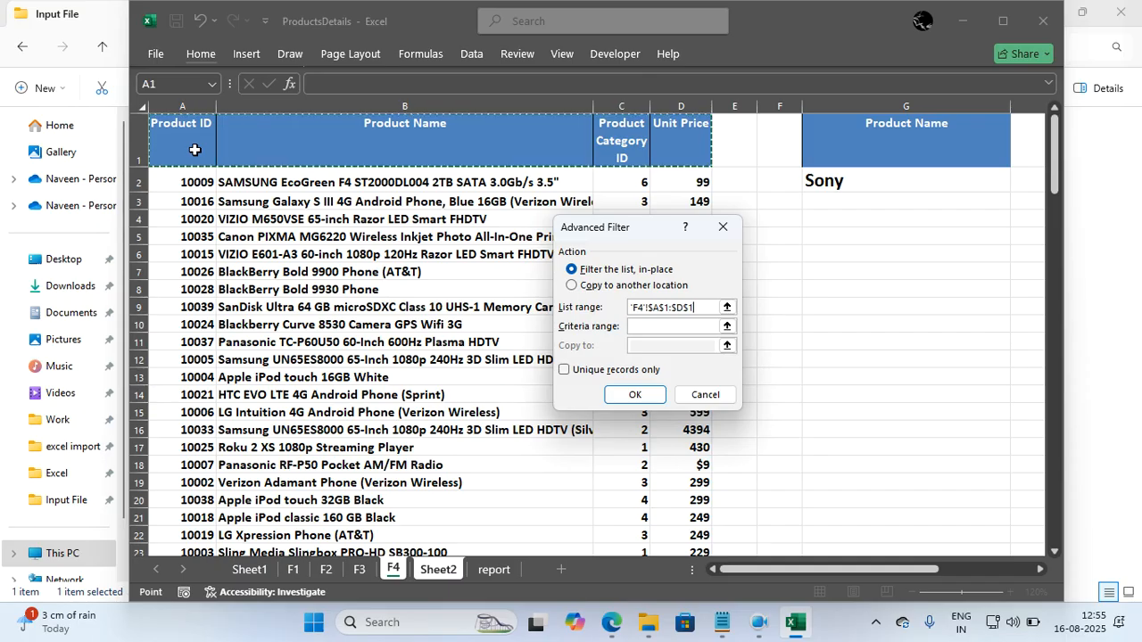
key("ctrl+shift+Down")
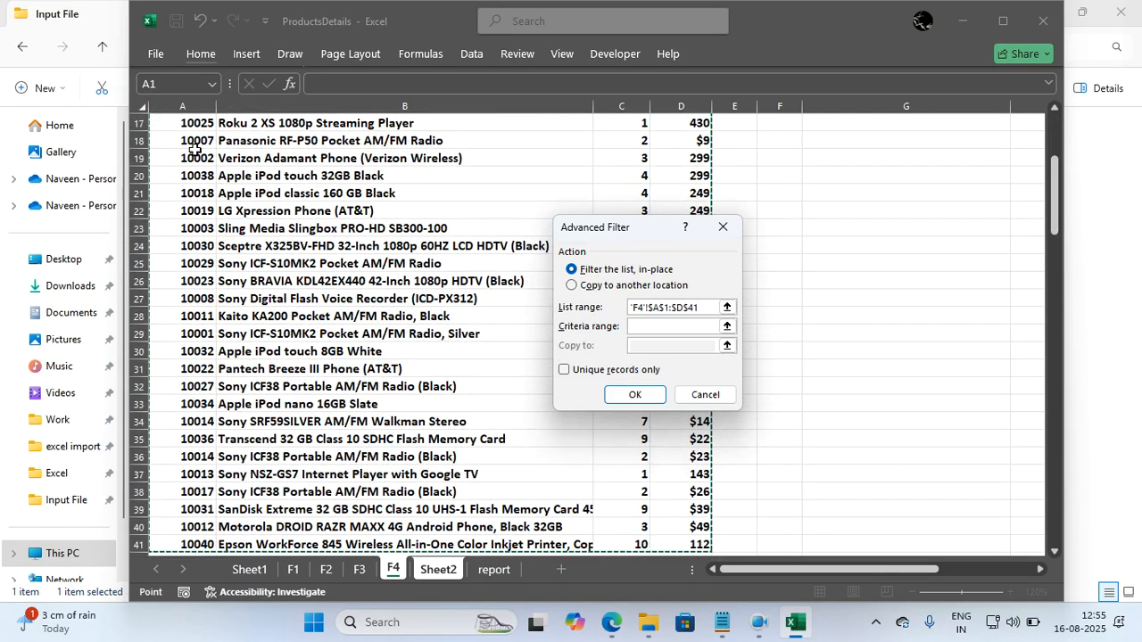
Set the Advanced Filter's criteria range to G1:G2 on sheet F4.
left_click(646, 330)
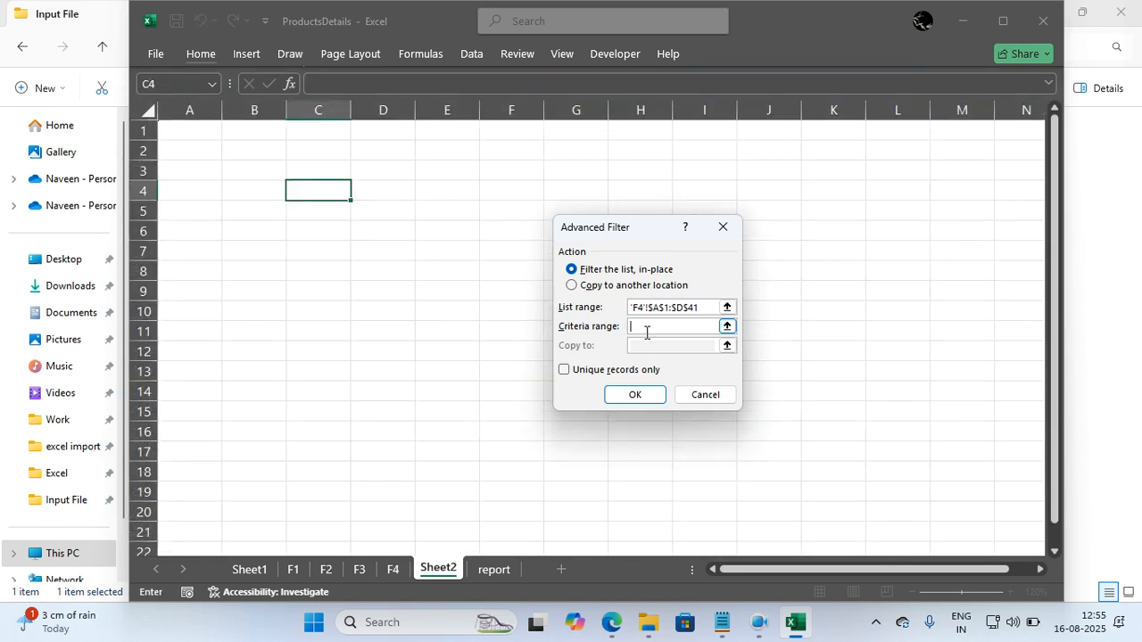
left_click(392, 569)
scroll(1002, 227, "down", 5)
scroll(1002, 227, "up", 8)
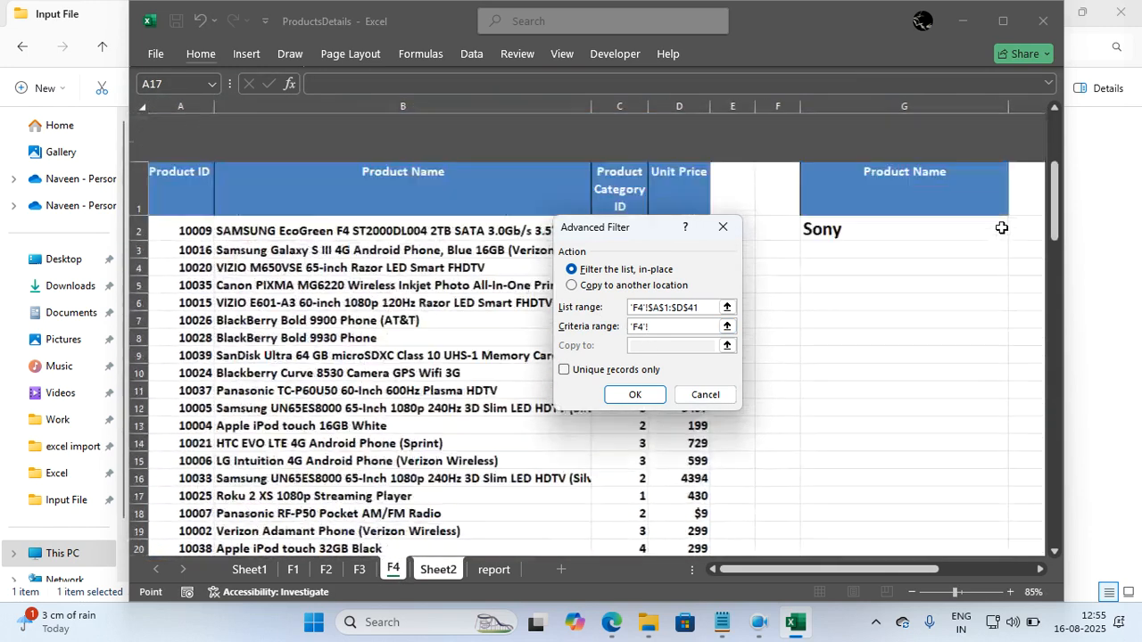
left_click_drag(885, 145, 882, 180)
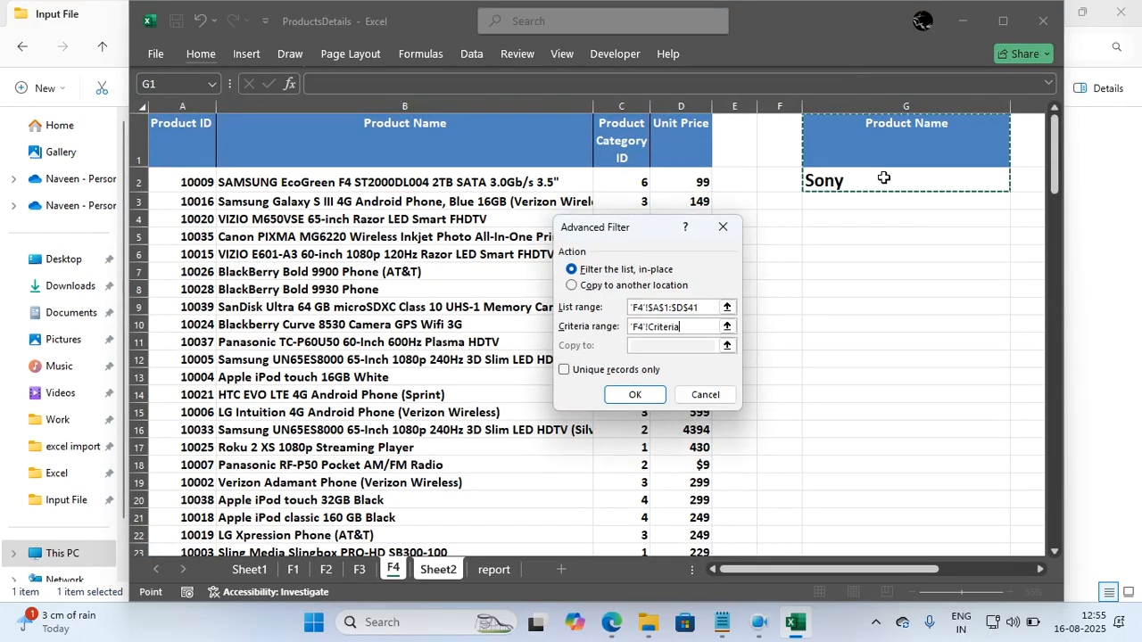
Choose to copy the filter results to cell C4 on Sheet2 and run the filter.
left_click(673, 287)
left_click(646, 349)
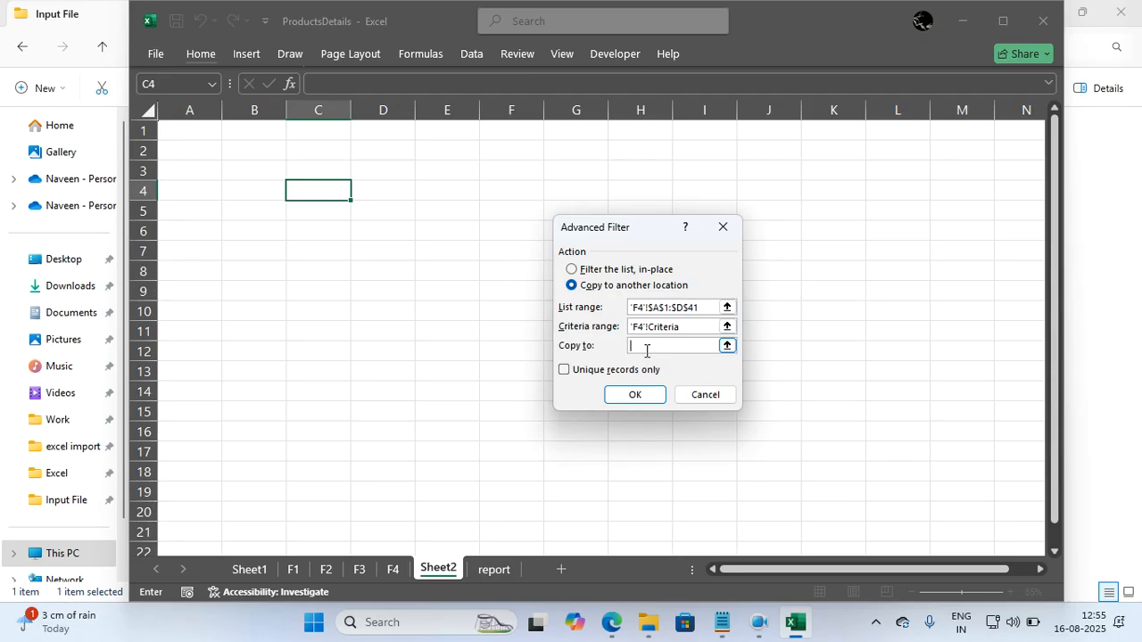
left_click(332, 201)
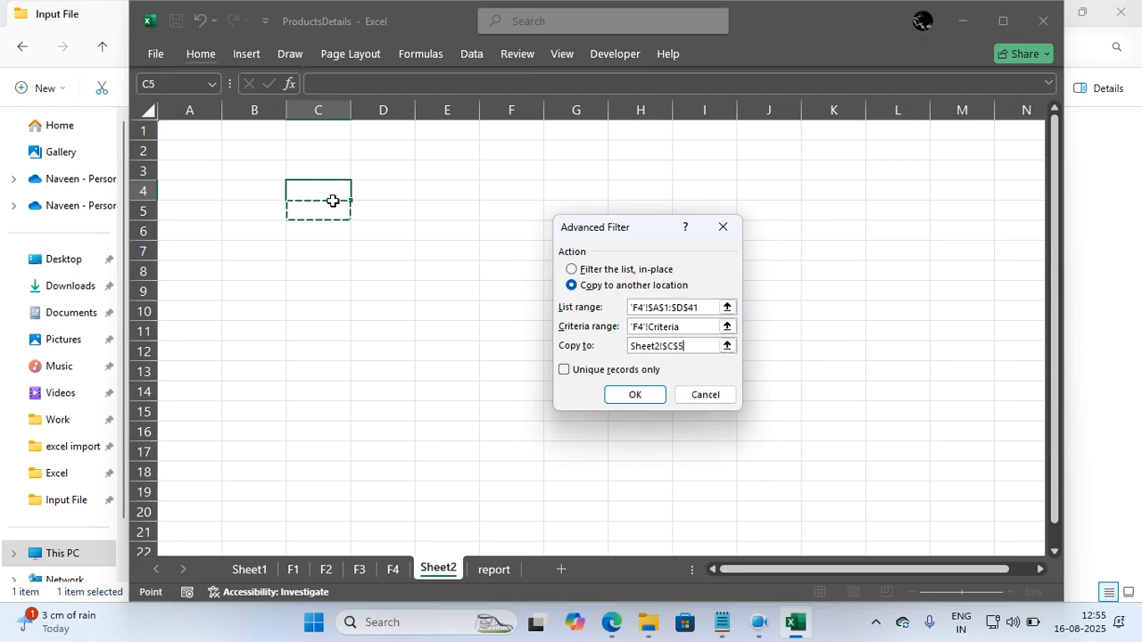
left_click(634, 394)
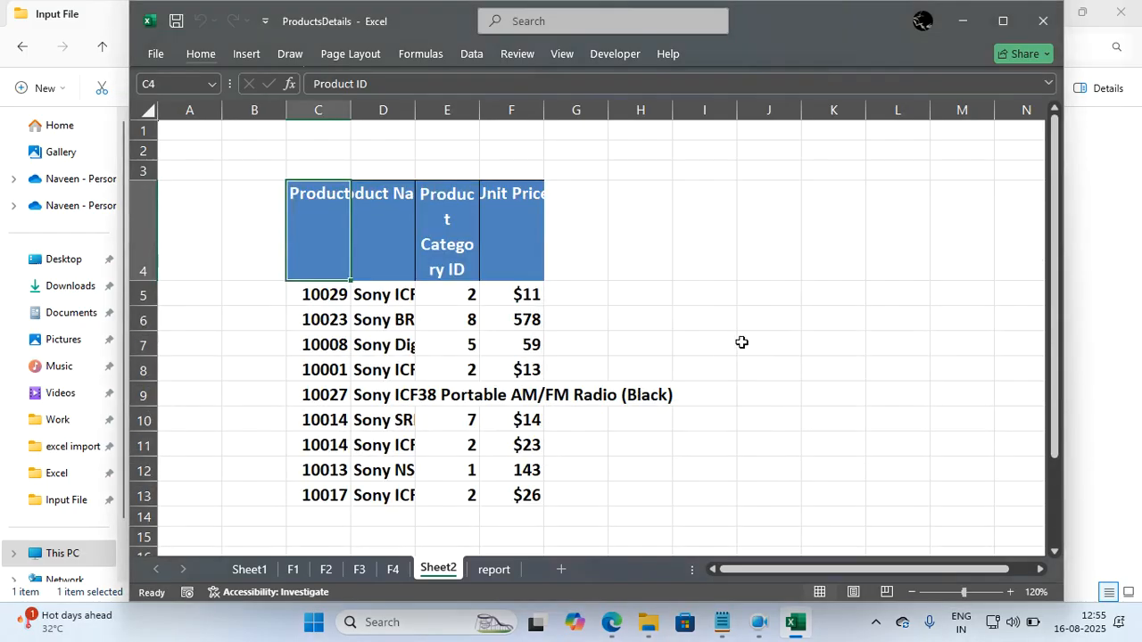
Autofit columns C through F on Sheet2 to the extracted product data.
left_click(741, 343)
left_click_drag(319, 108, 539, 109)
double_click(539, 109)
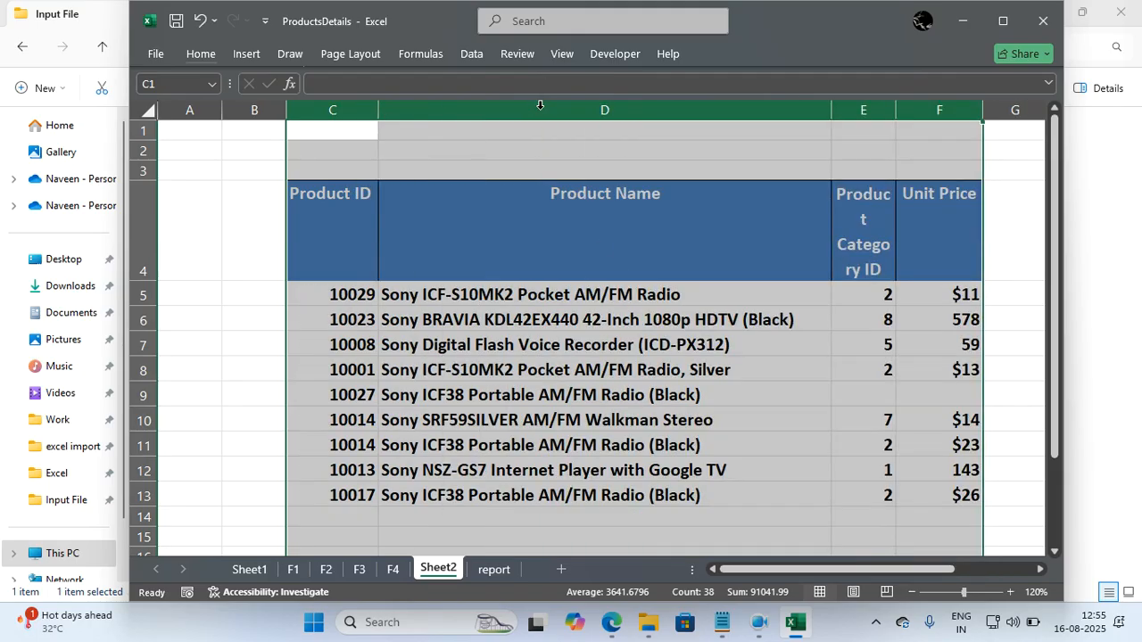
left_click(654, 435)
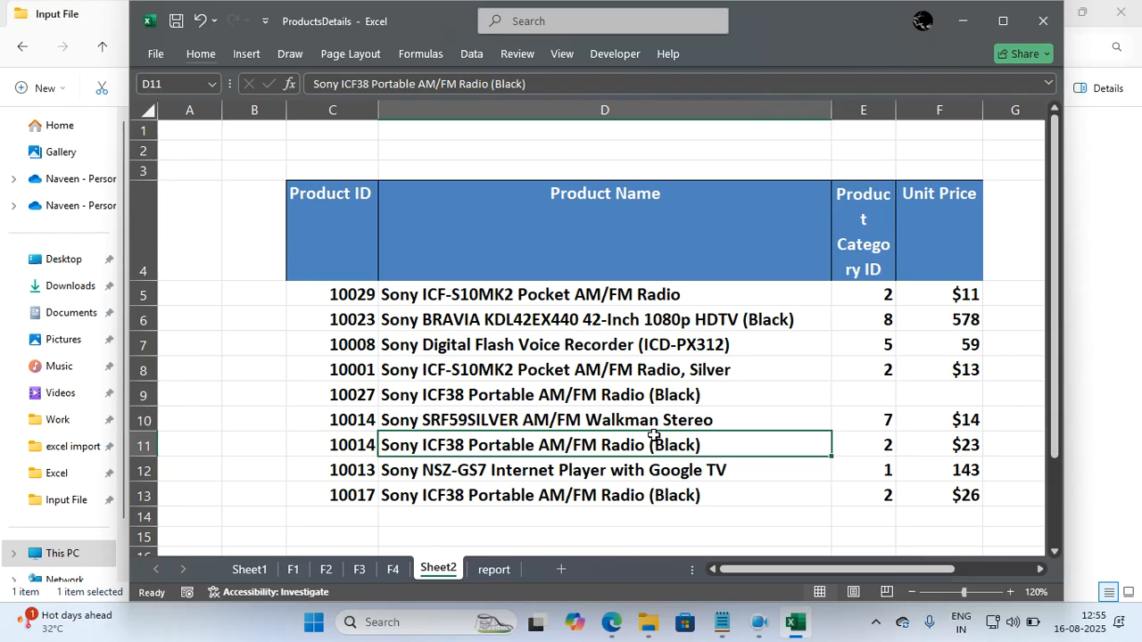
On sheet F4, replace the criteria value in G2 under the Product Name header with a.
left_click(393, 569)
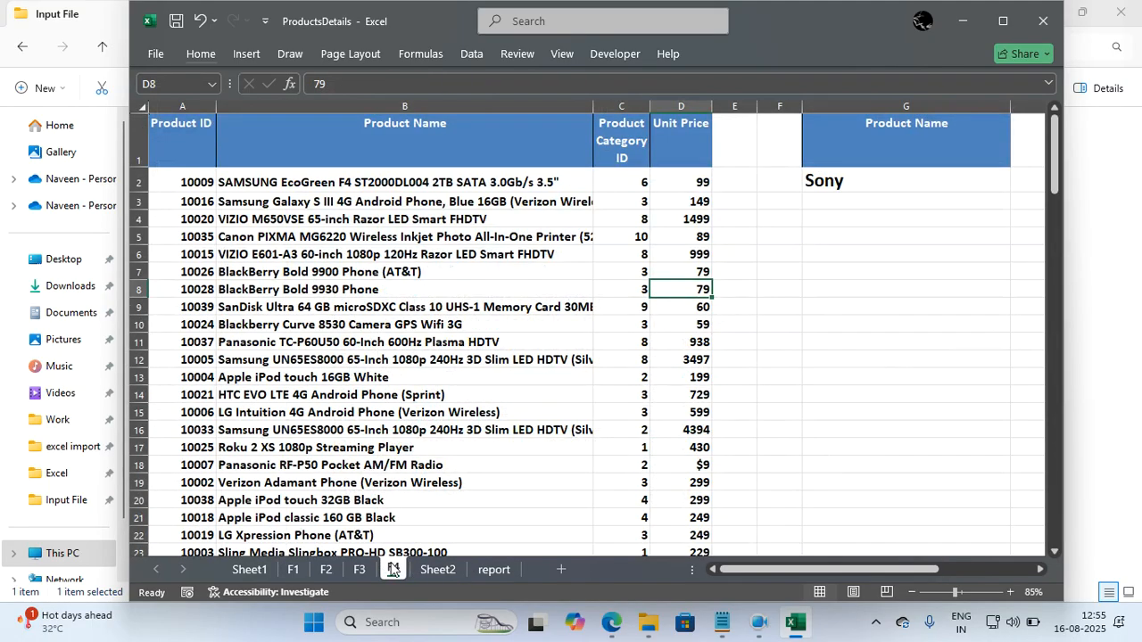
left_click(442, 364)
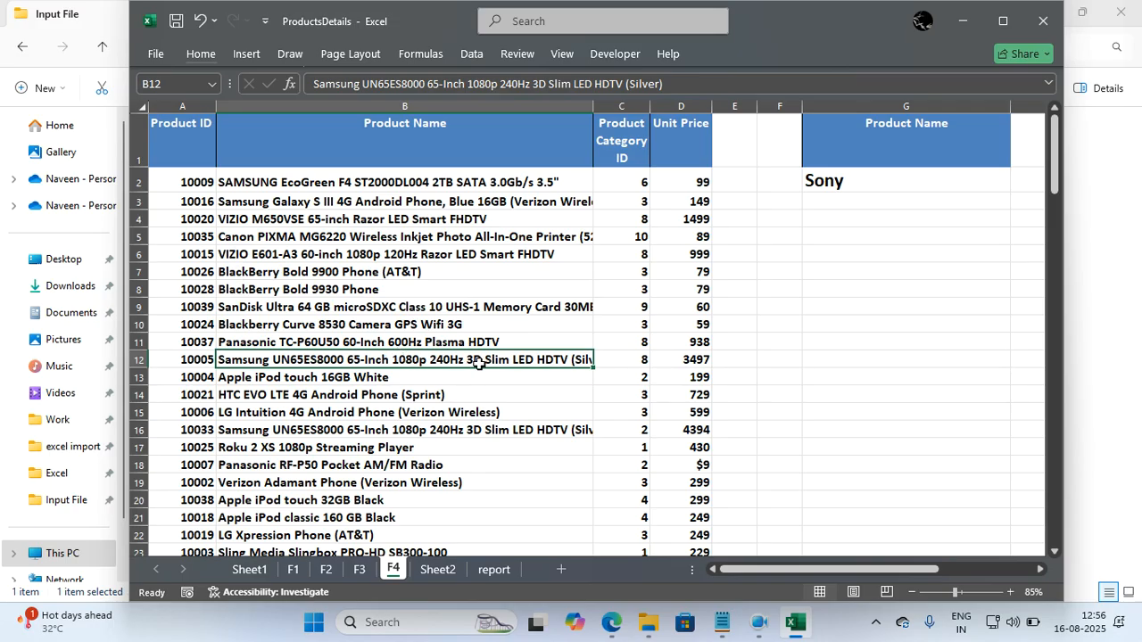
left_click(666, 339)
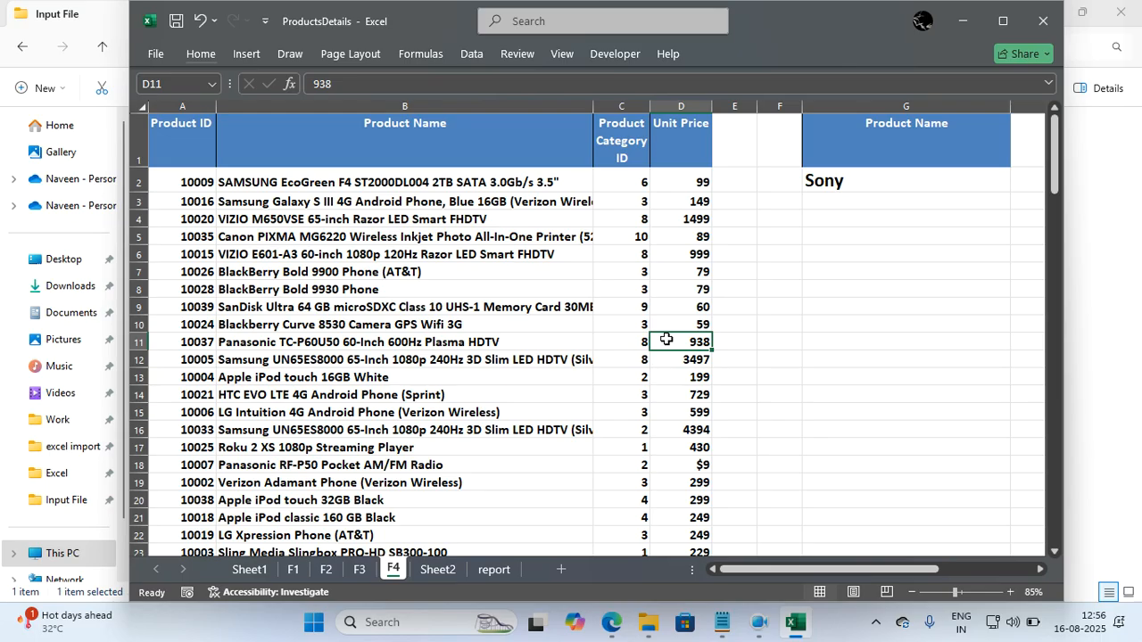
left_click(847, 149)
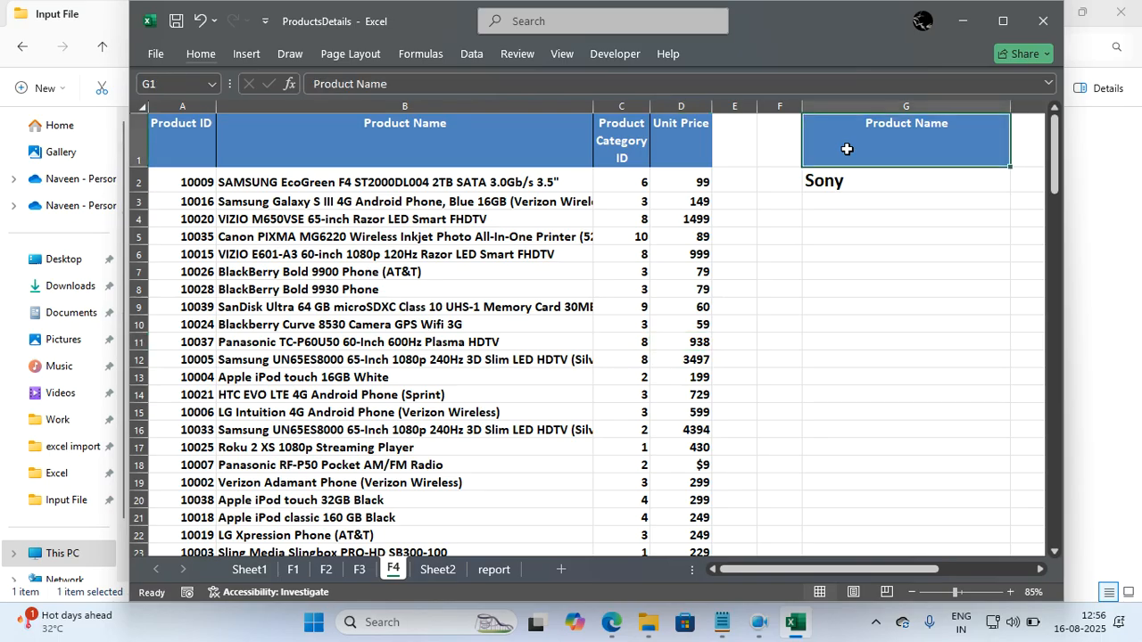
left_click(839, 180)
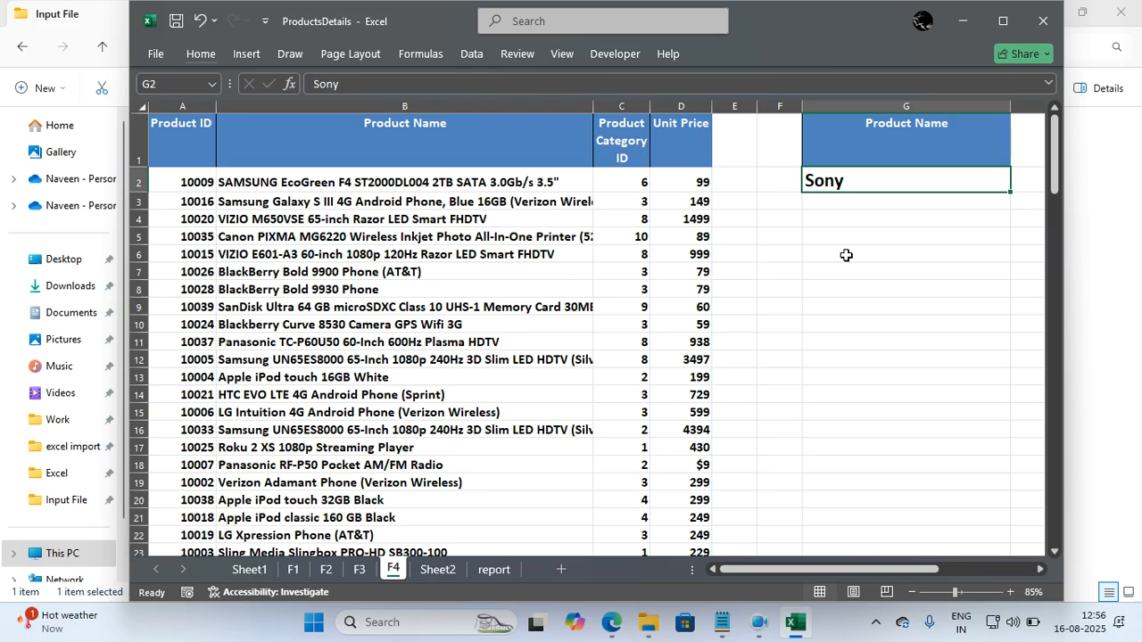
key("BackSpace")
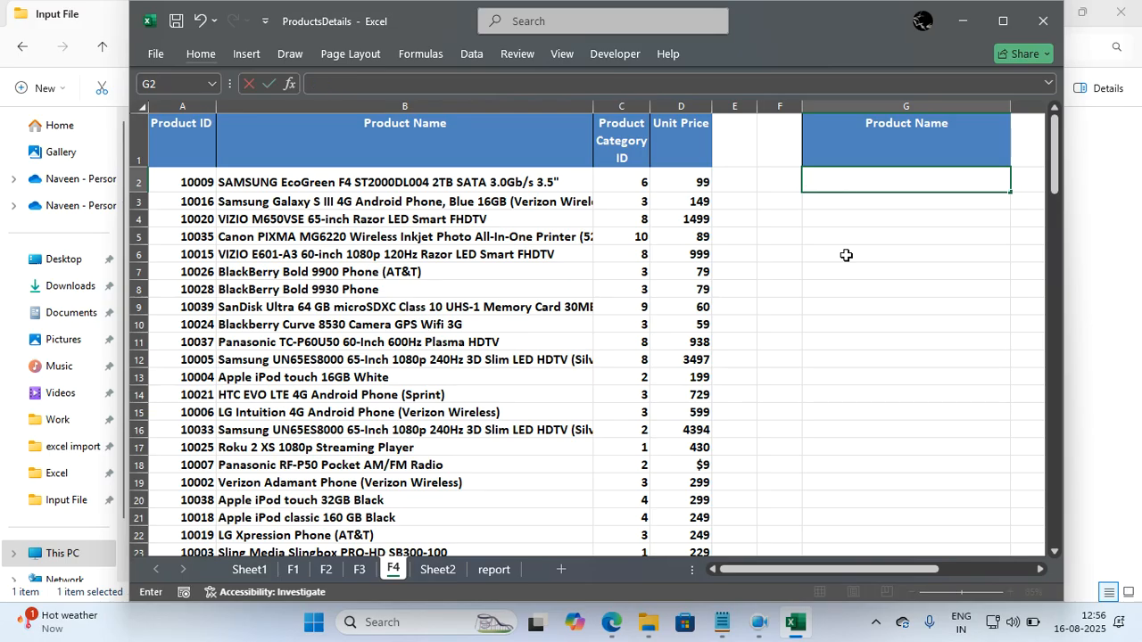
type("a")
key("Return")
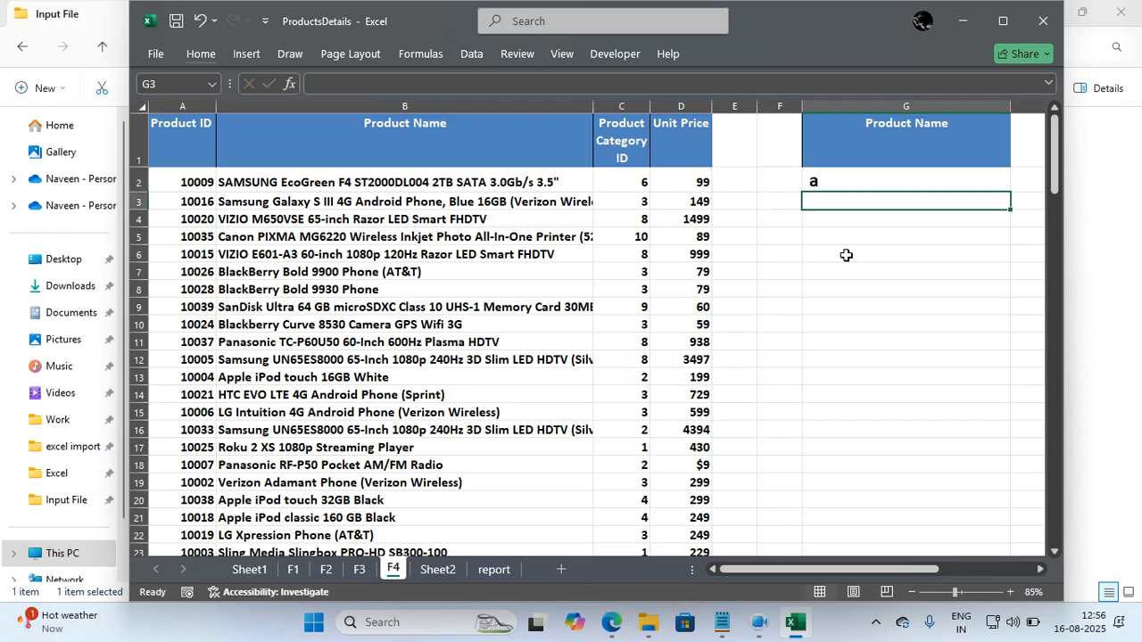
left_click(605, 273)
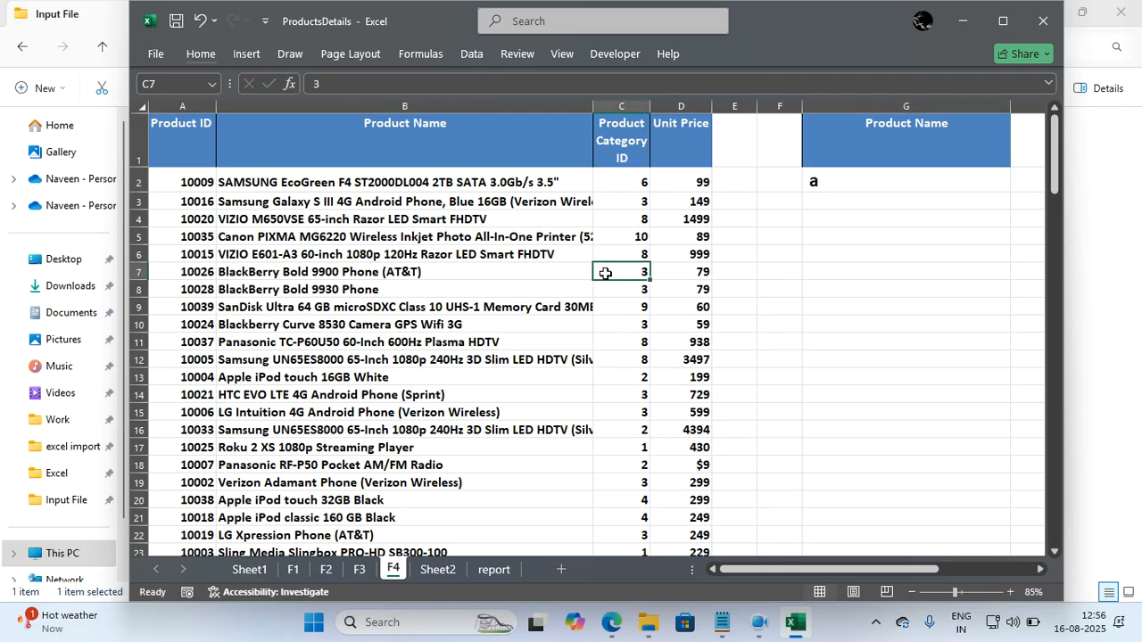
key("ctrl+a")
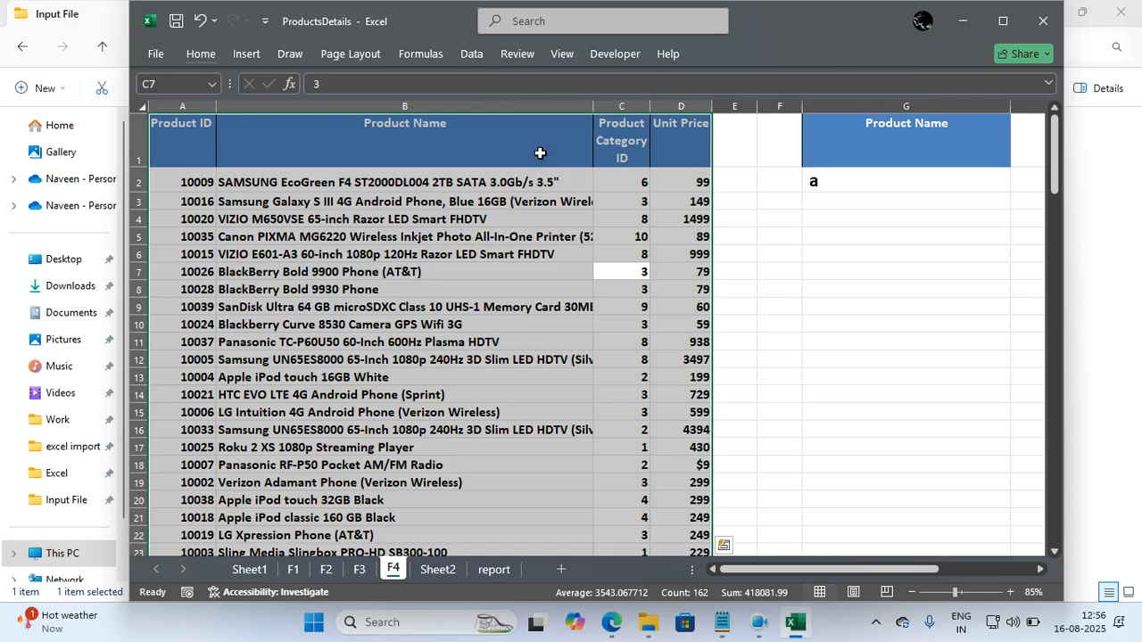
key("alt")
key("a")
key("q")
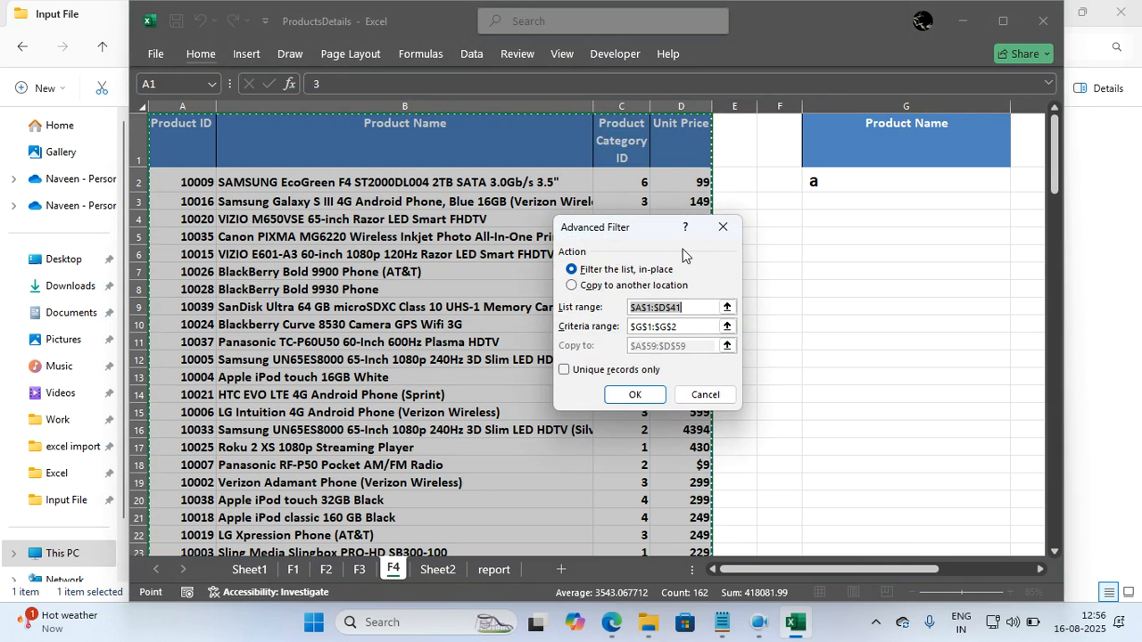
left_click(718, 229)
left_click(581, 295)
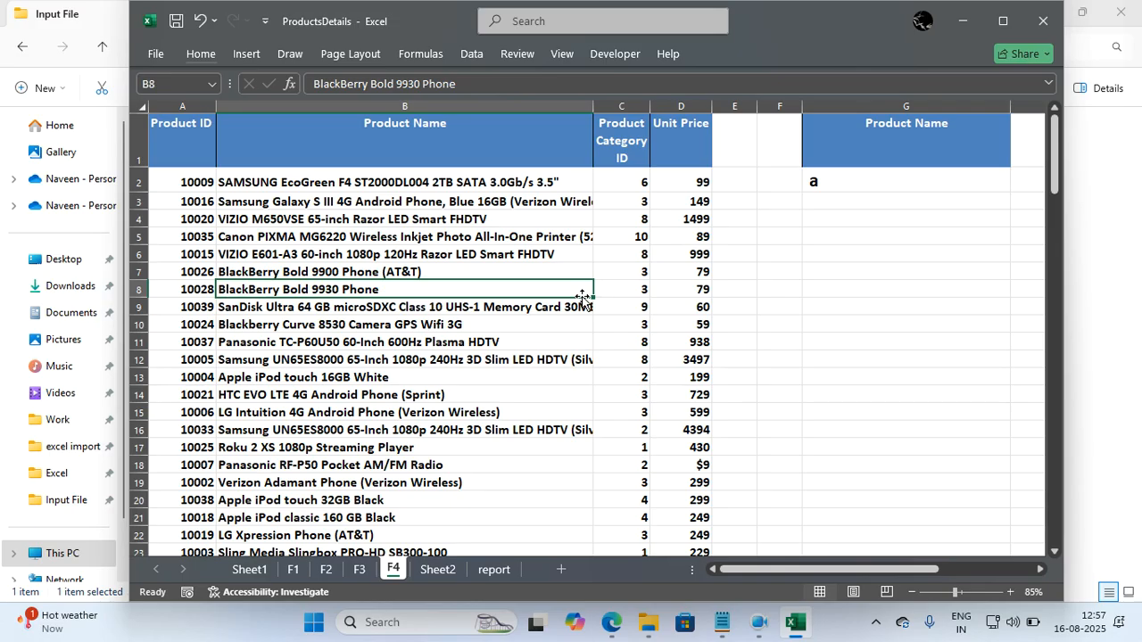
Replace the criteria value in G2 under the Product Name header with the wildcard pattern ?a*.
left_click(816, 186)
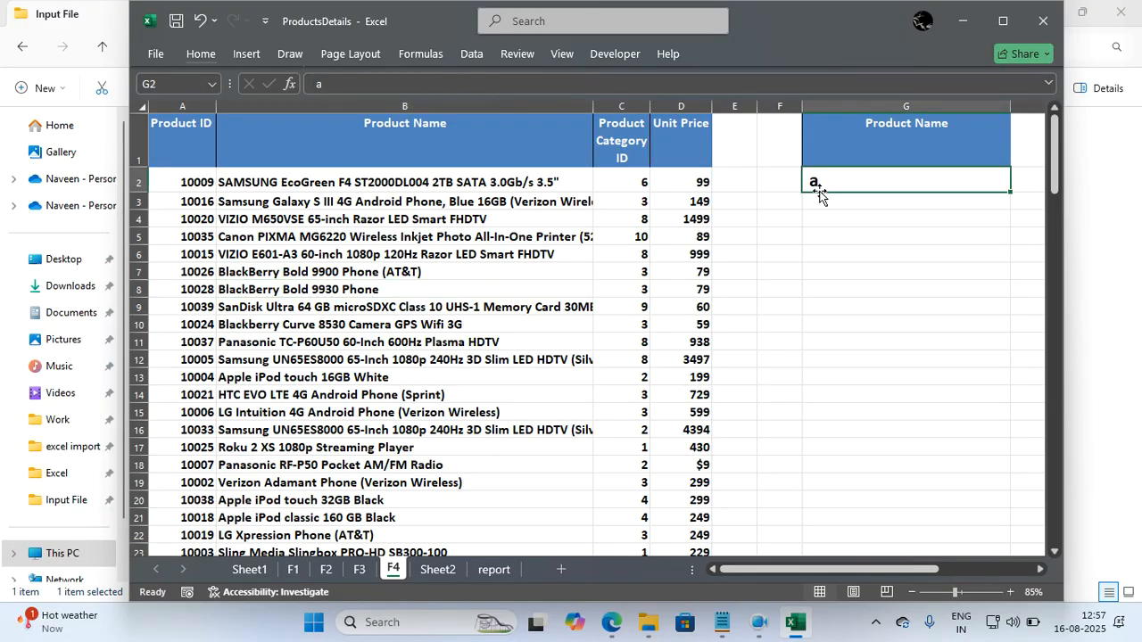
key("Delete")
type("_")
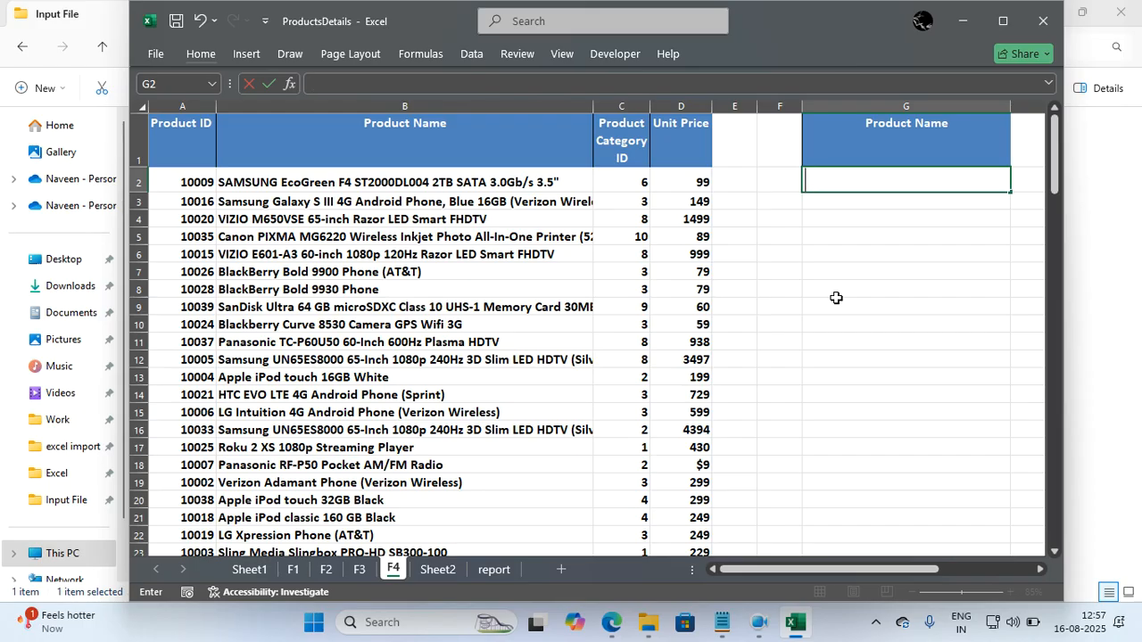
type("?a*")
key("Return")
Start an Advanced Filter on the product table A1:D41 with G1:G2 as the criteria range.
left_click(541, 307)
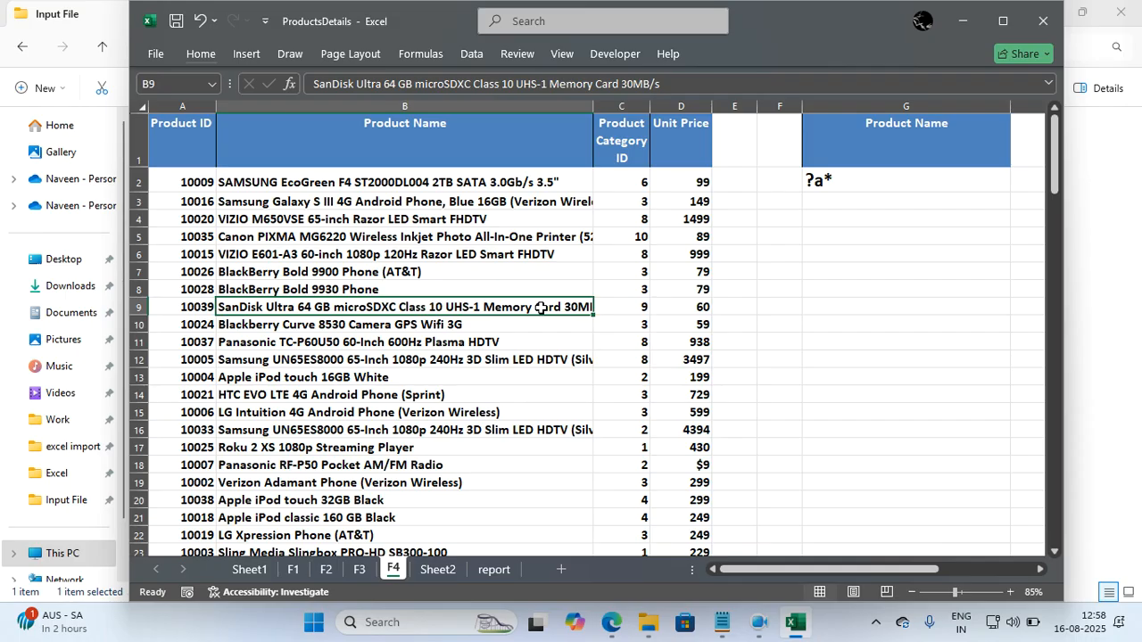
key("ctrl+a")
key("alt+a")
key("q")
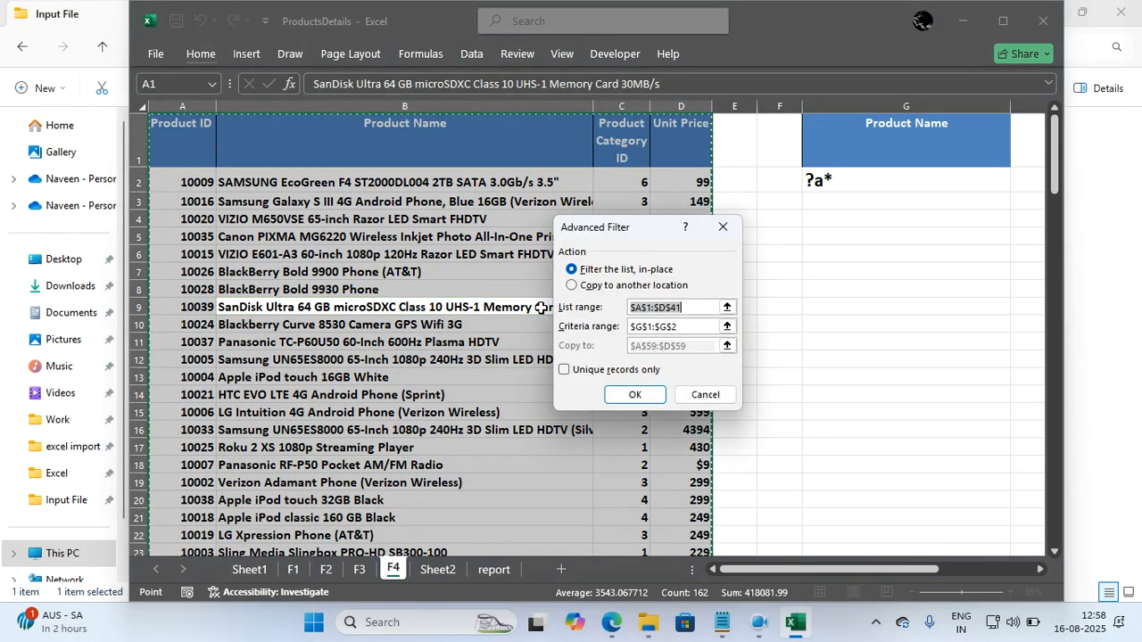
left_click(678, 325)
key("ctrl+a")
key("BackSpace")
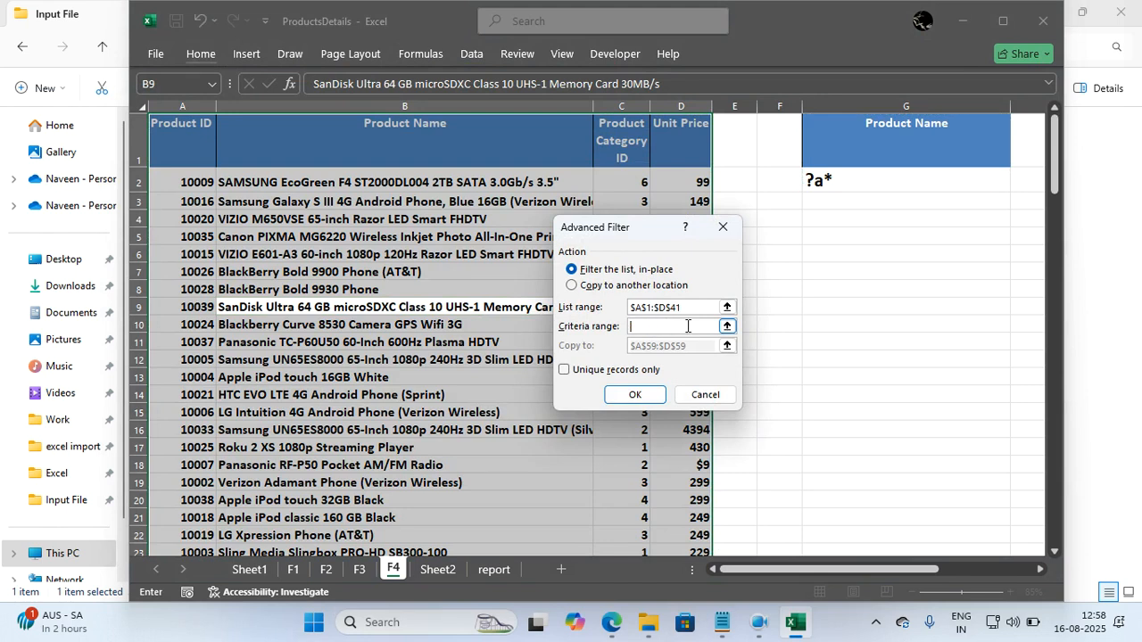
left_click_drag(851, 138, 847, 181)
Choose to copy the filter results to cell A73 on sheet F4 and run the filter.
left_click(651, 285)
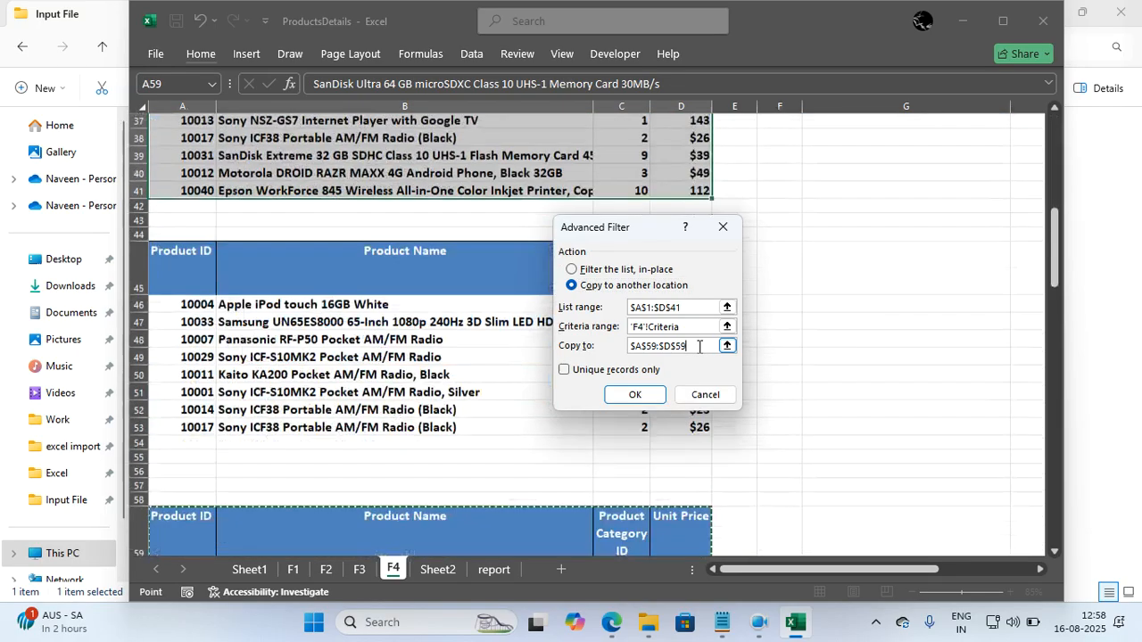
left_click(700, 346)
key("BackSpace")
key("BackSpace")
key("BackSpace")
key("BackSpace")
key("BackSpace")
key("BackSpace")
key("BackSpace")
key("BackSpace")
key("BackSpace")
key("BackSpace")
key("BackSpace")
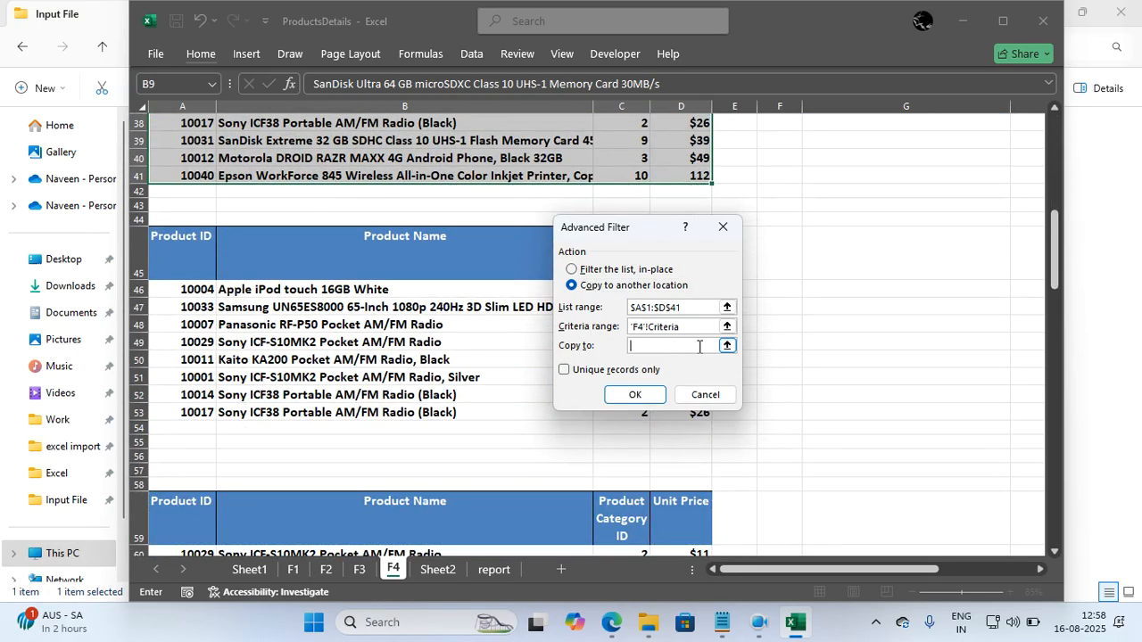
scroll(401, 434, "down", 7)
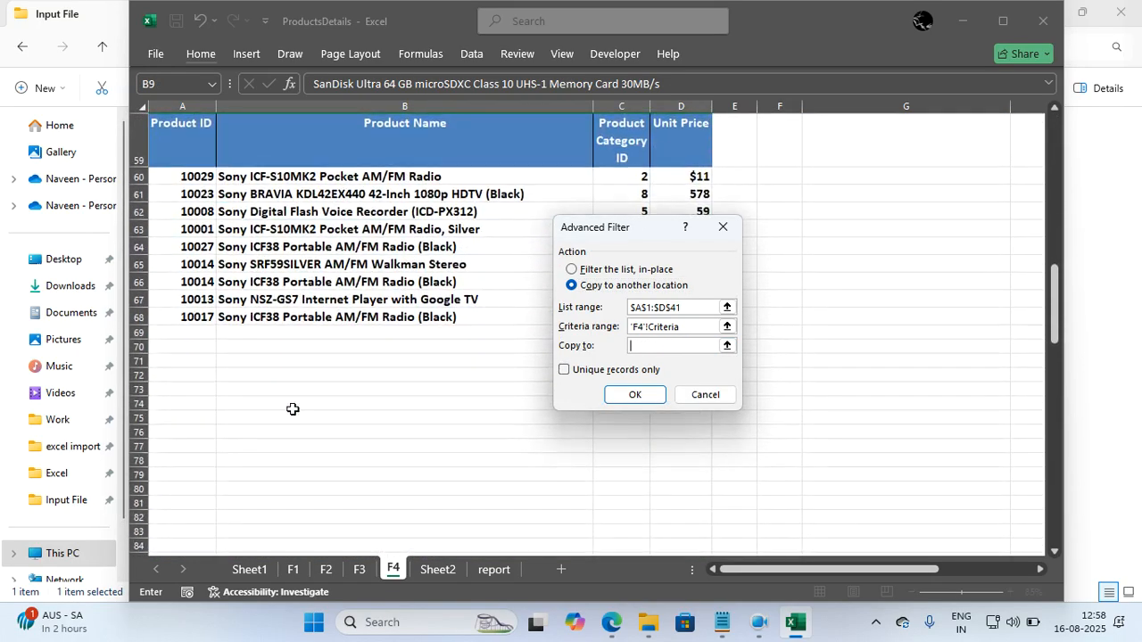
left_click(176, 388)
left_click(606, 394)
scroll(530, 363, "down", 20)
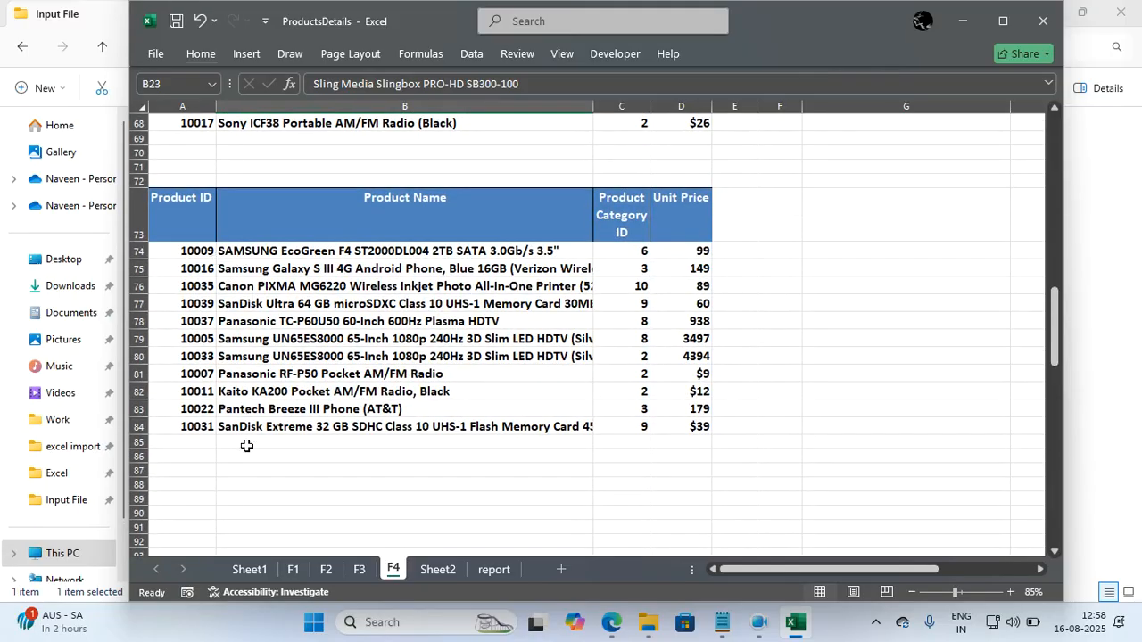
left_click(362, 515)
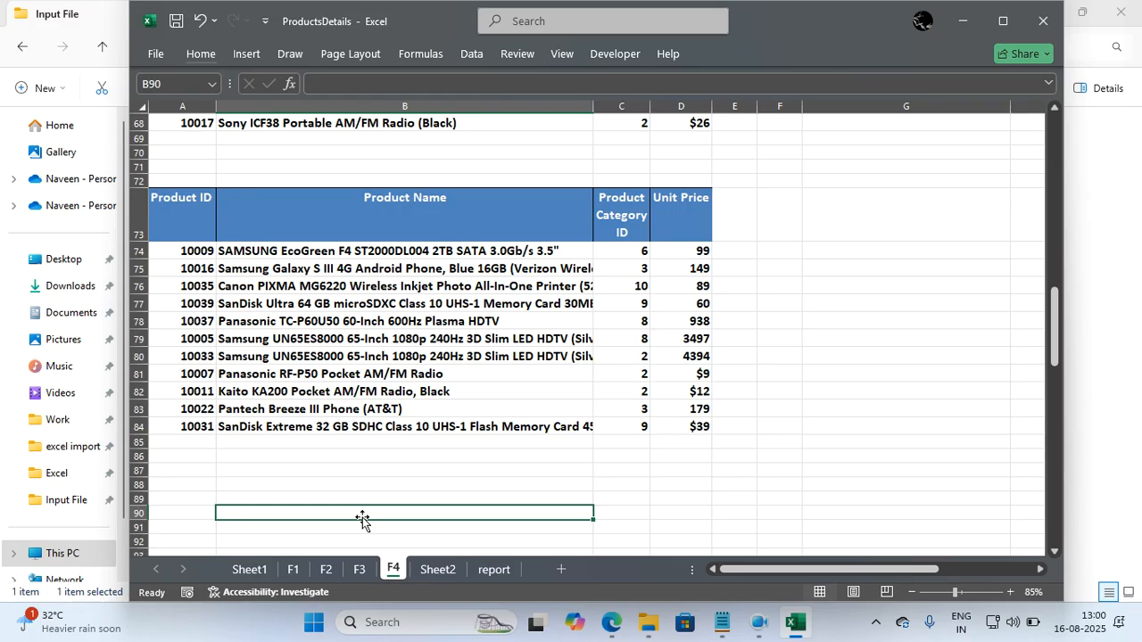
left_click(463, 403)
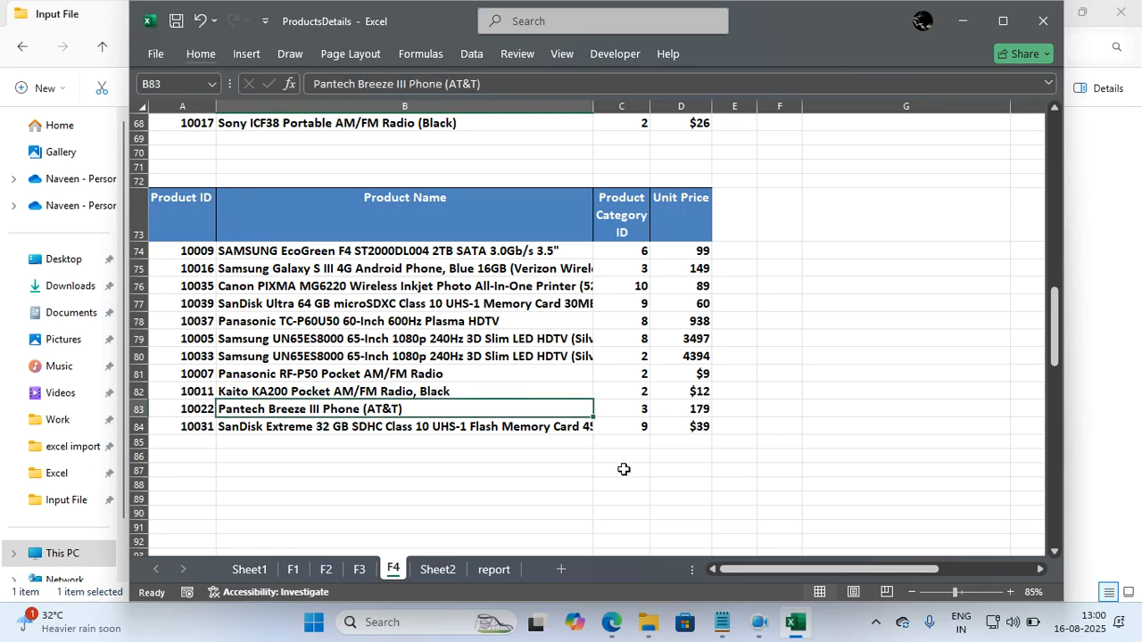
left_click(878, 625)
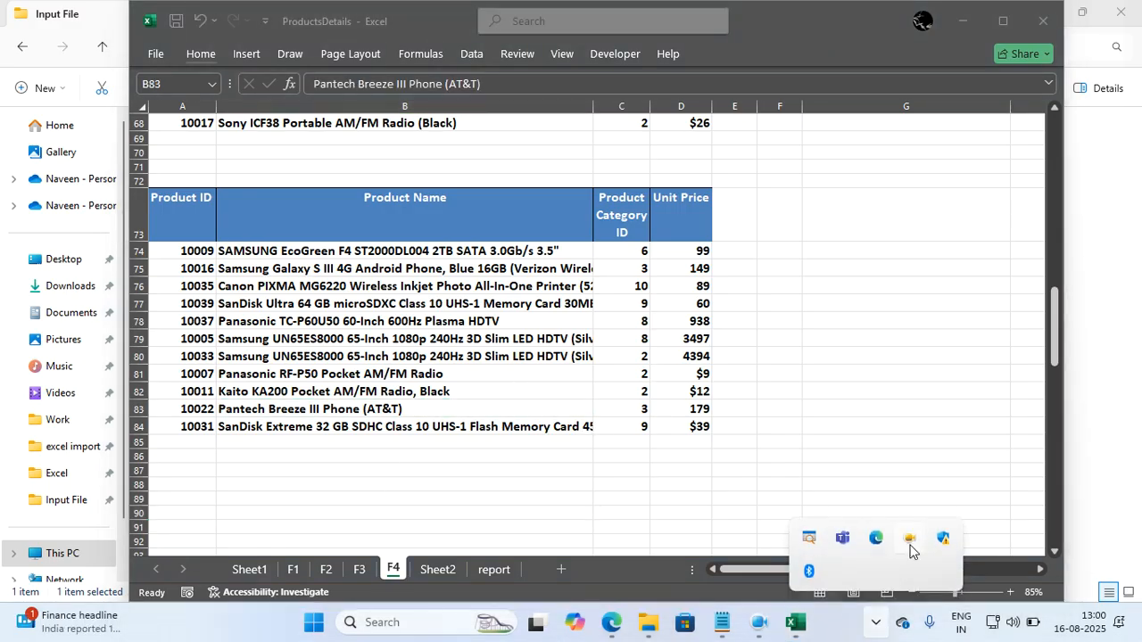